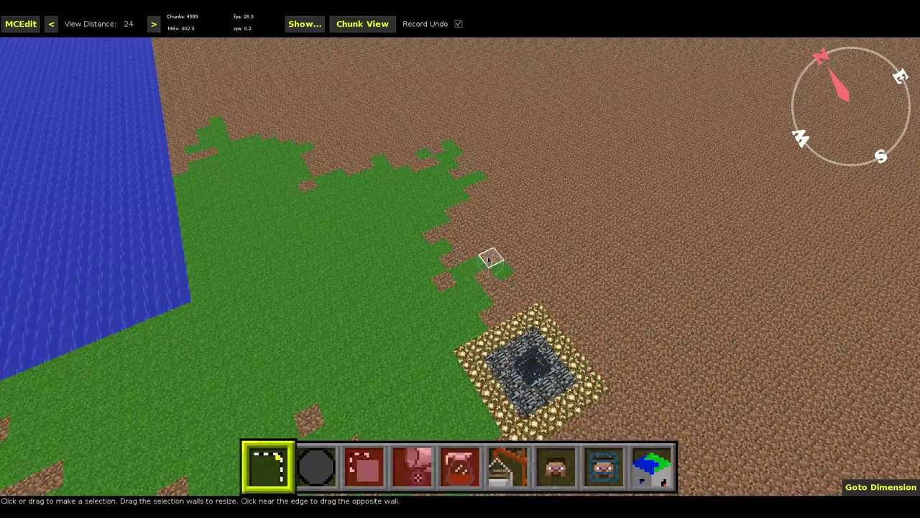
Step: Activate the round fill brush over the blue-grey platform and enlarge it to 11 × 11 × 11 blocks
right_click(489, 260)
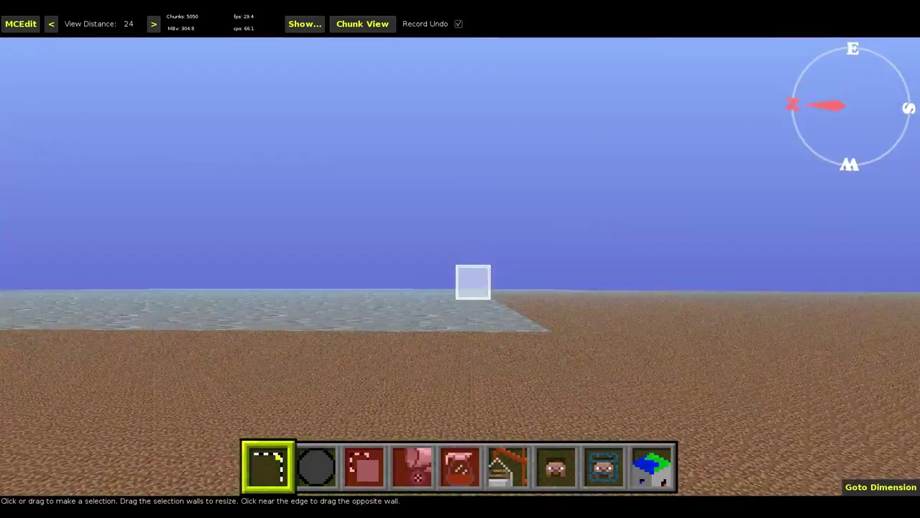
key("space")
key("w")
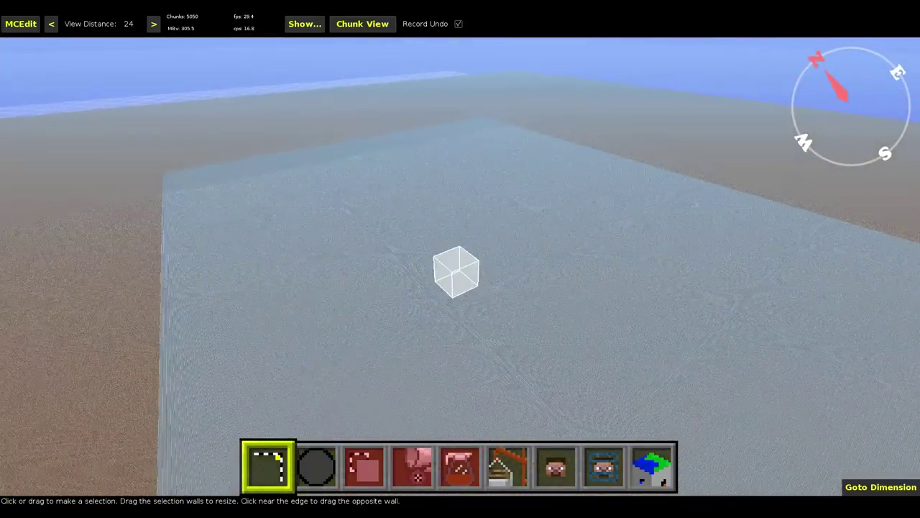
right_click_drag(456, 272, 445, 258)
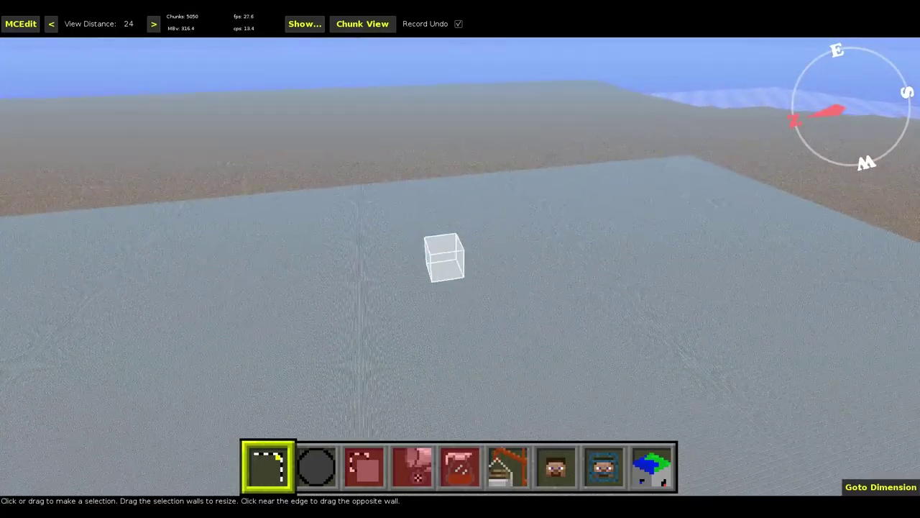
right_click_drag(453, 206, 467, 245)
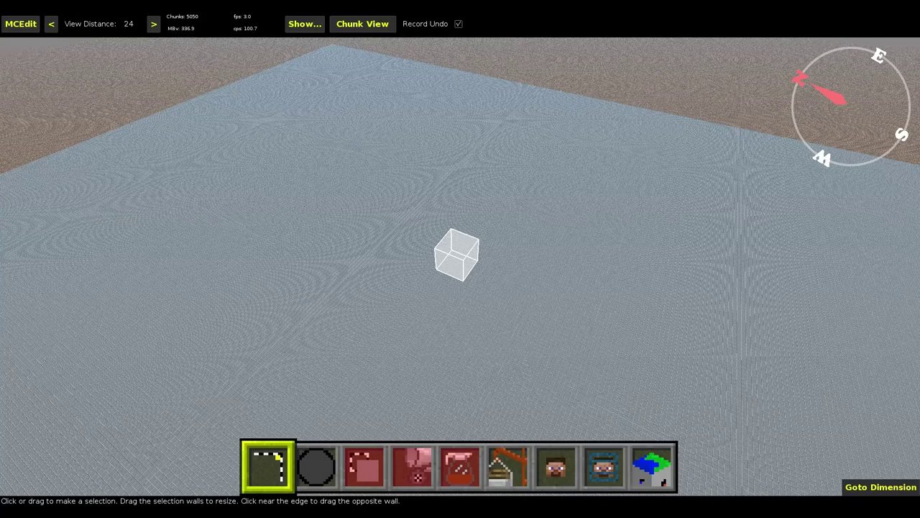
right_click_drag(456, 254, 479, 266)
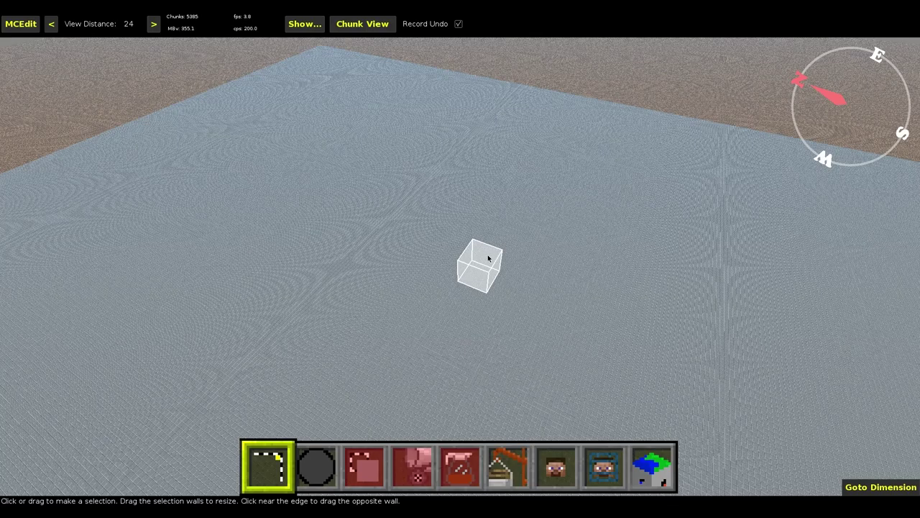
key("2")
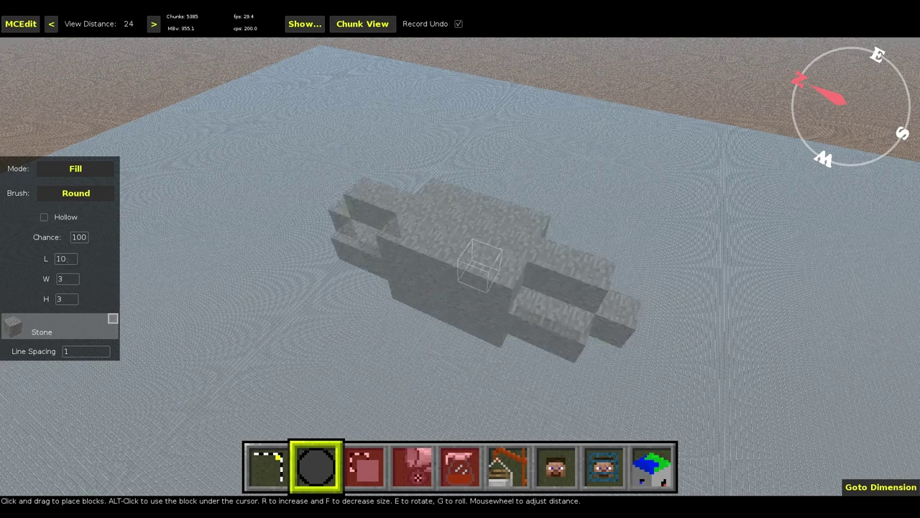
right_click_drag(483, 263, 461, 260)
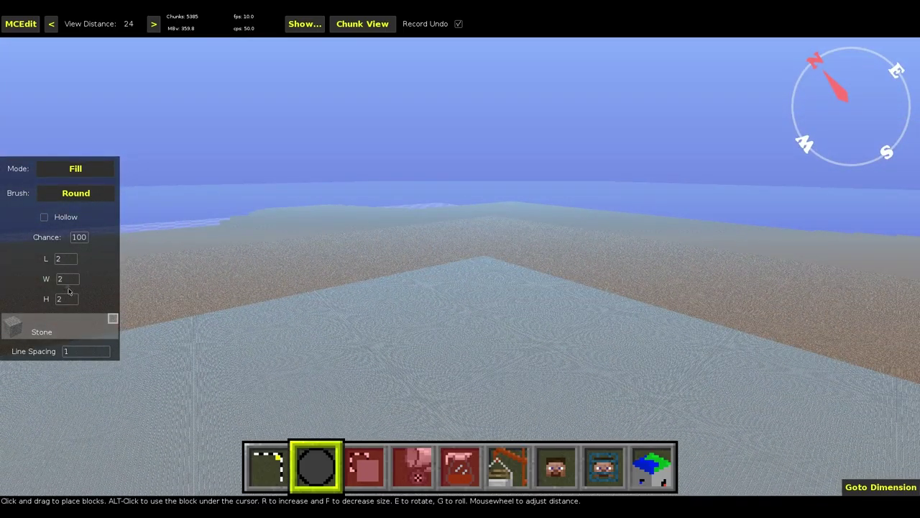
key("r")
key("r")
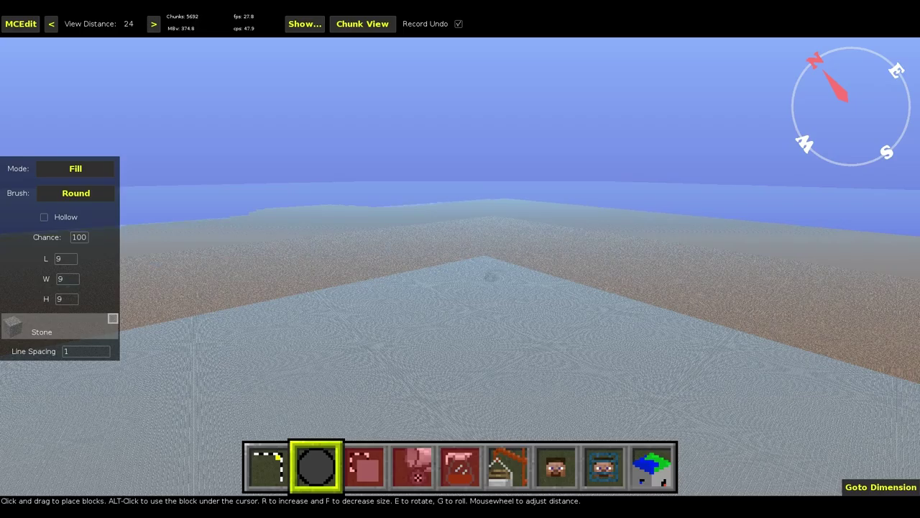
right_click_drag(489, 276, 460, 262)
key("r")
key("r")
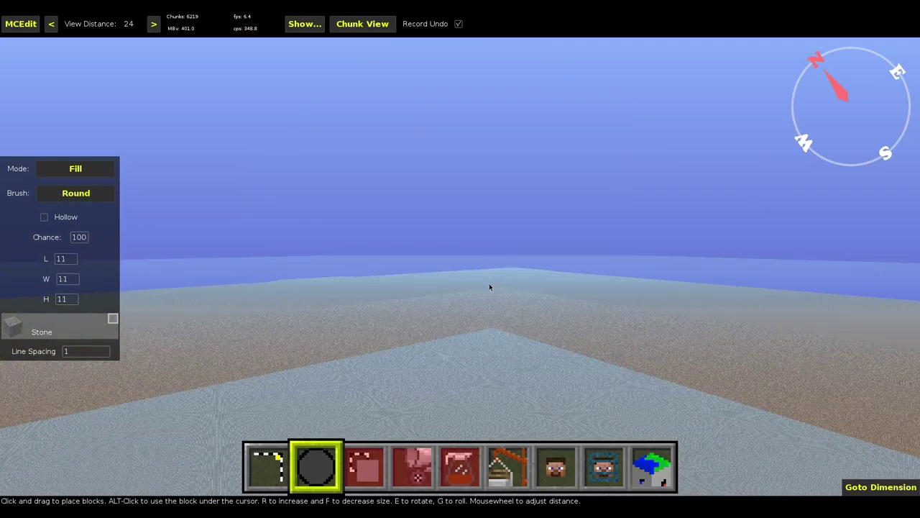
Step: Examine the stone sphere preview of the brush from several sides and from farther above the platform
right_click_drag(486, 289, 431, 323)
key("w")
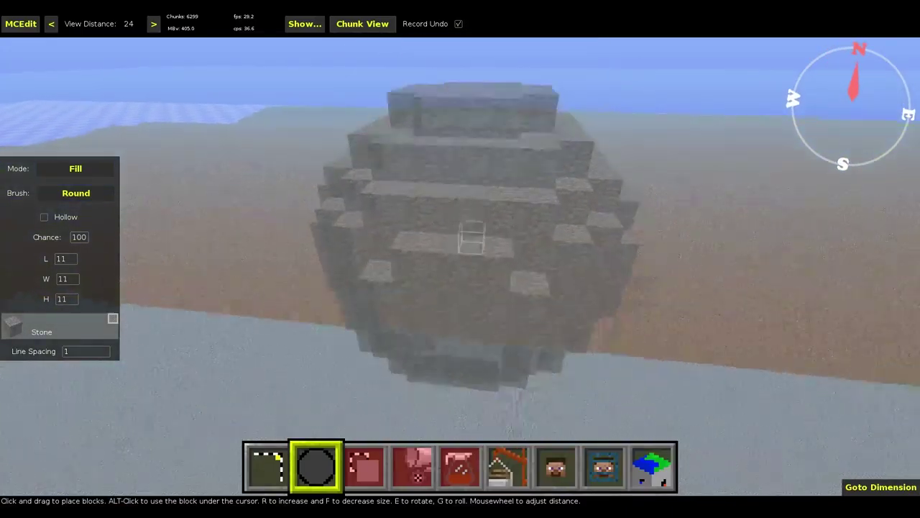
right_click_drag(461, 266, 669, 263)
key("a")
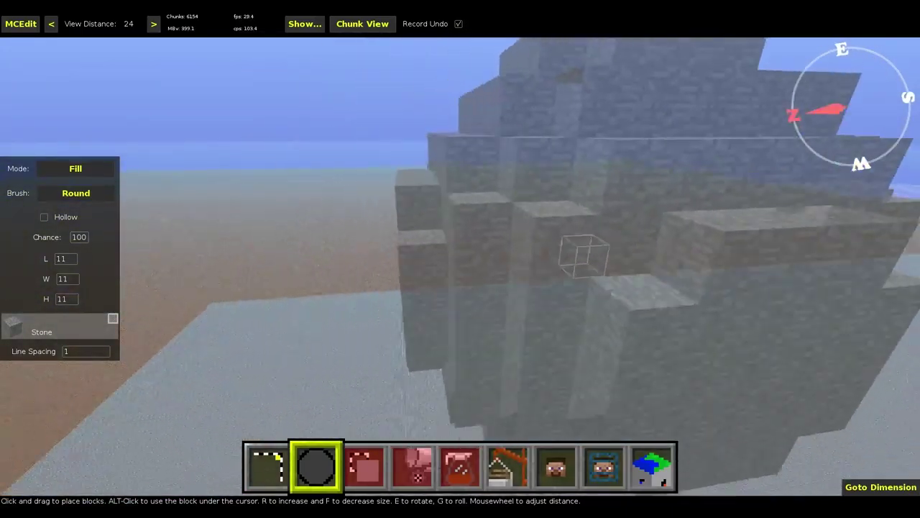
mouse_move(460, 266)
right_mouse_down()
mouse_move(410, 284)
mouse_move(308, 291)
right_mouse_up()
key("d")
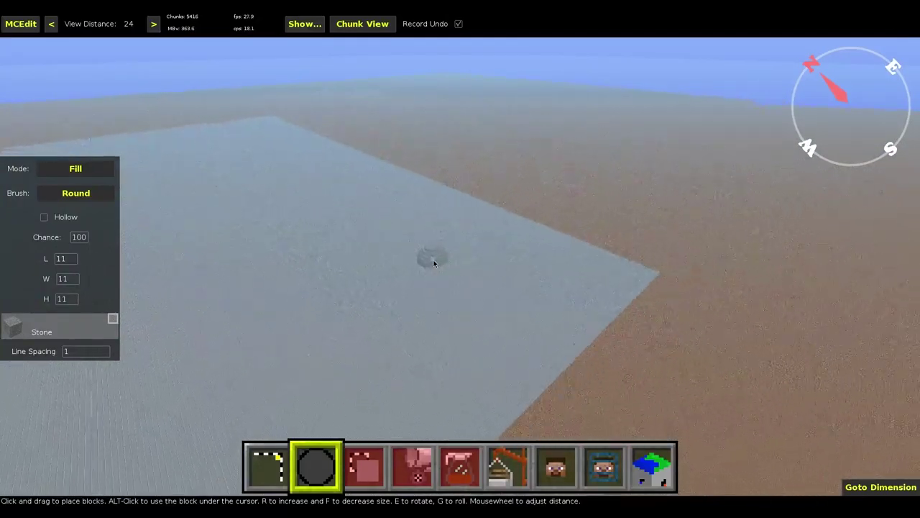
key("space")
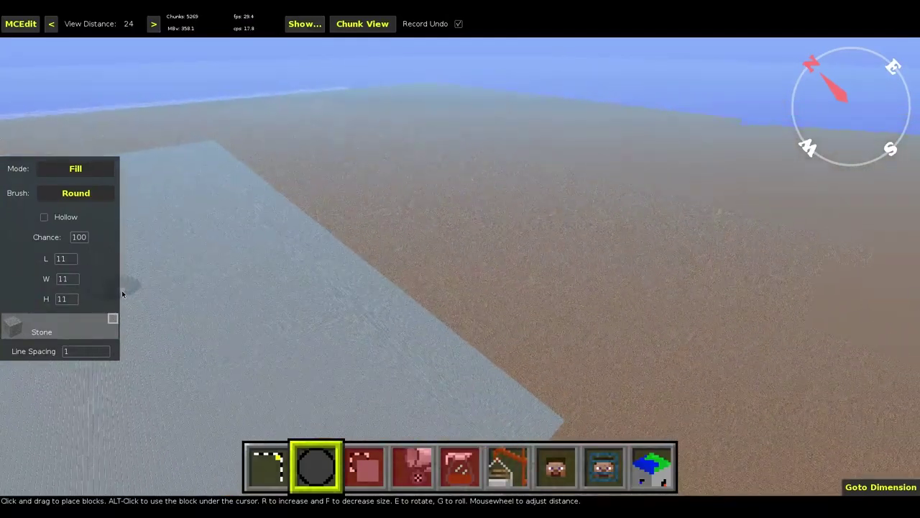
key("a")
Step: Set the brush's fill block to Sandstone (24:0)
left_click(16, 327)
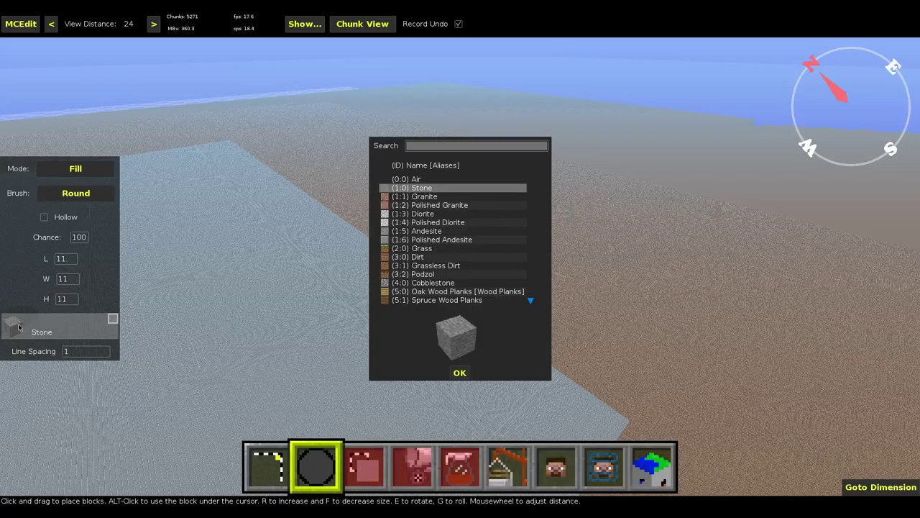
type("sands")
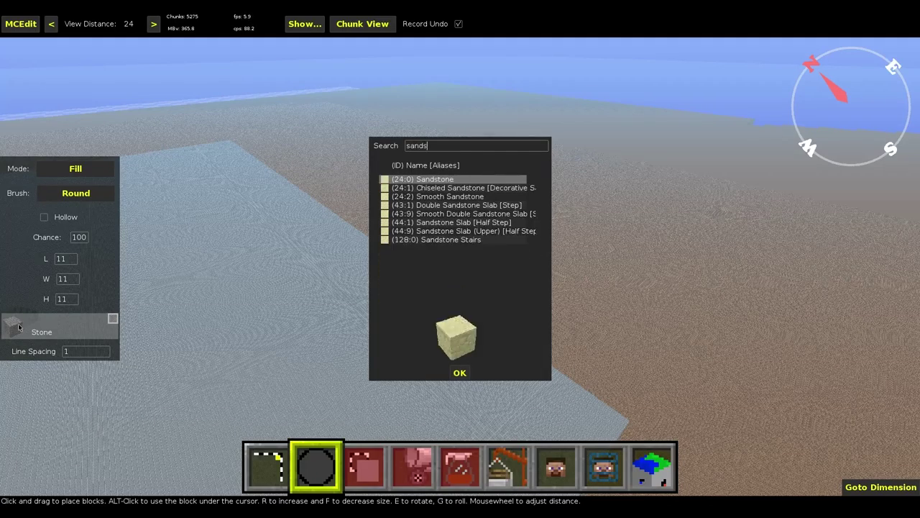
key("Return")
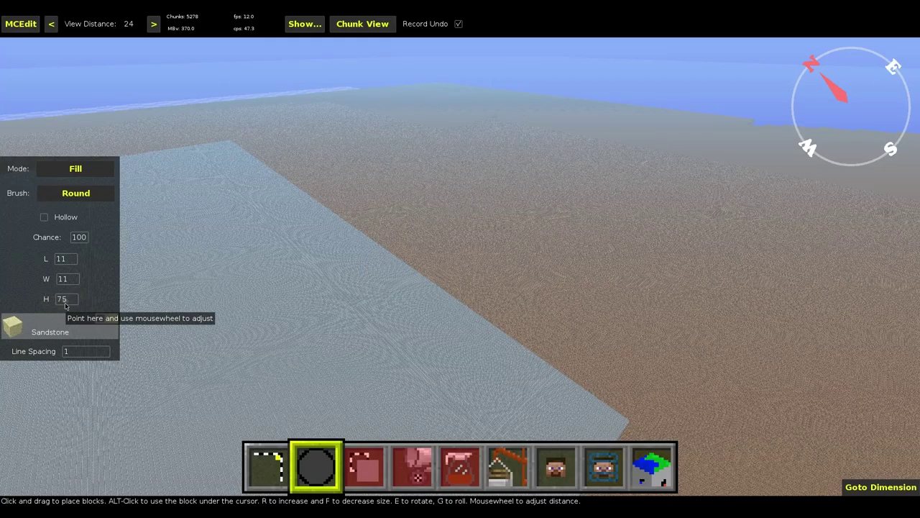
Step: Set the brush's length, width and height to 187 blocks each
scroll(68, 279, "down", 1)
scroll(70, 261, "up", 16)
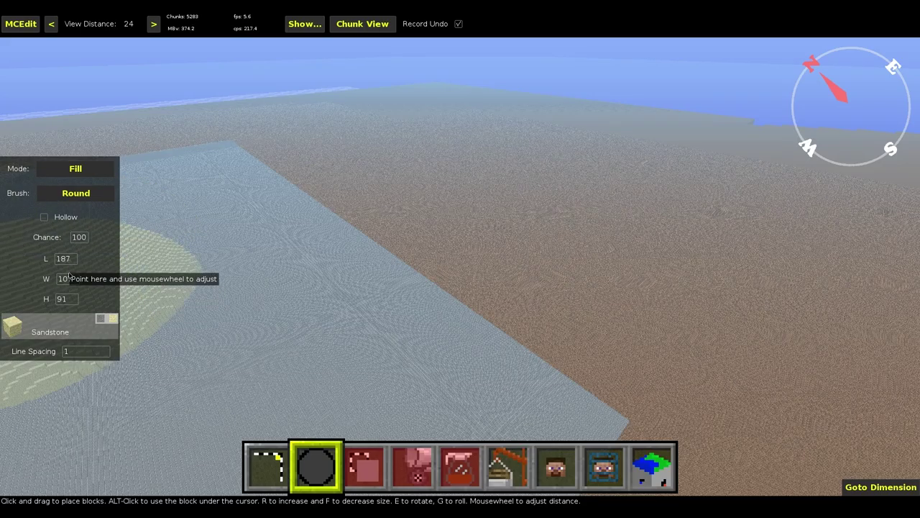
scroll(68, 280, "up", 20)
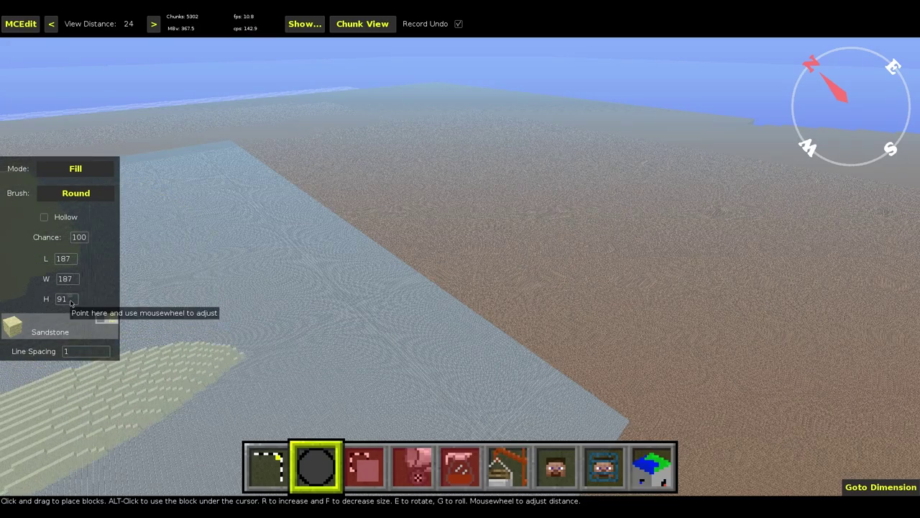
scroll(71, 301, "up", 20)
scroll(70, 299, "down", 20)
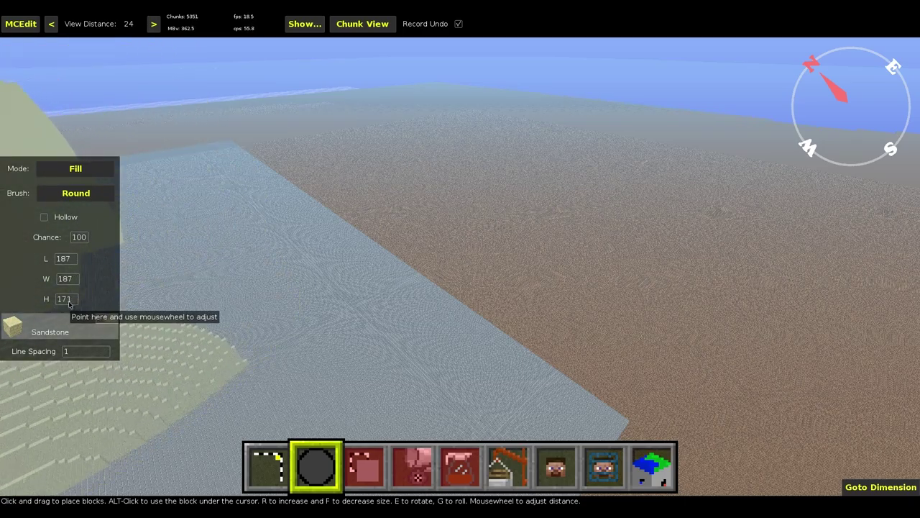
scroll(69, 299, "up", 16)
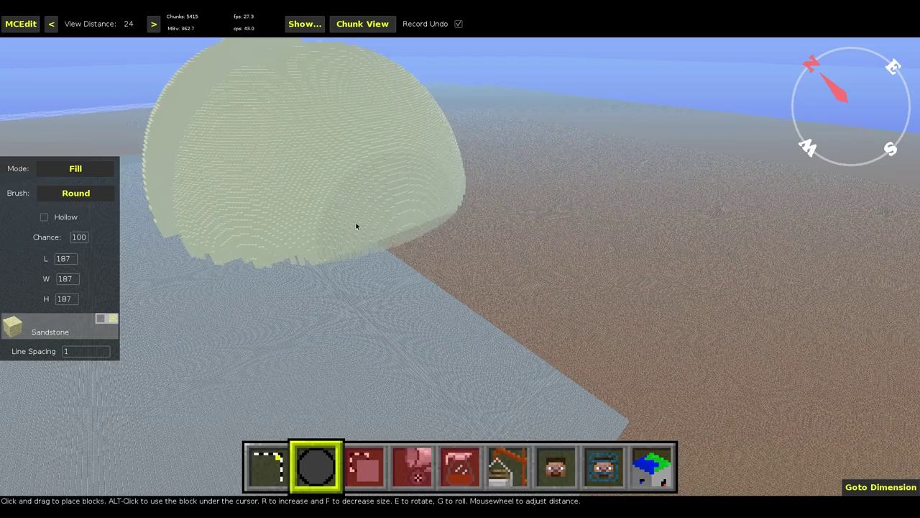
Step: Try to place the 187-block sandstone sphere at the platform's edge and undo it
left_click(462, 271)
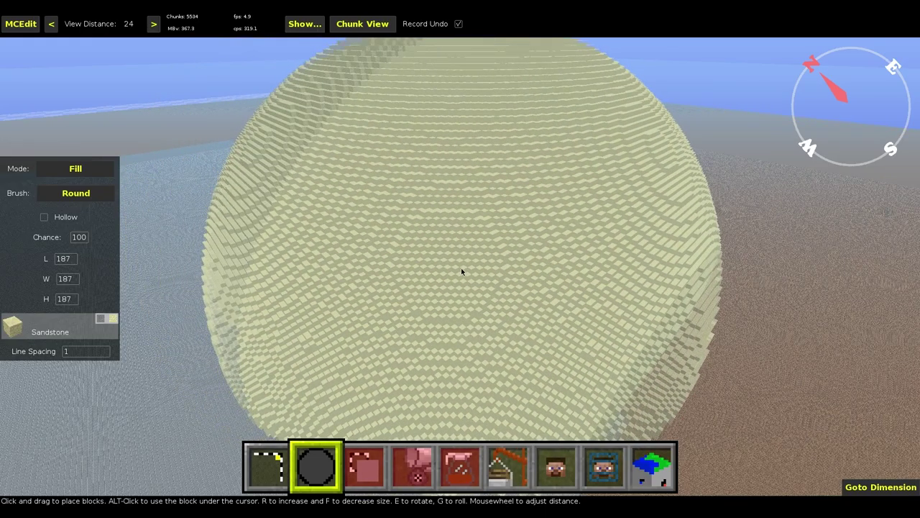
key("ctrl+z")
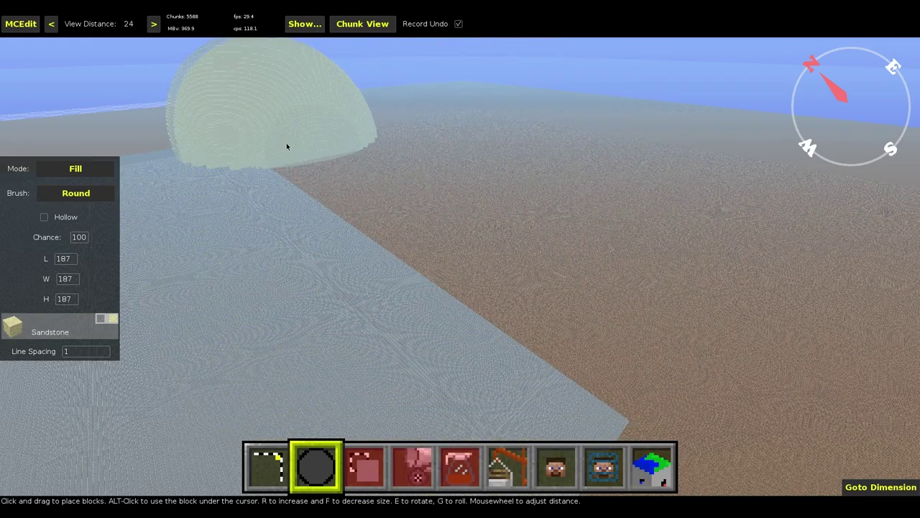
Step: Select a 236 × 422 block area of dirt alongside the platform, starting at its corner, and raise the selection to 89 blocks high
key("a")
key("s")
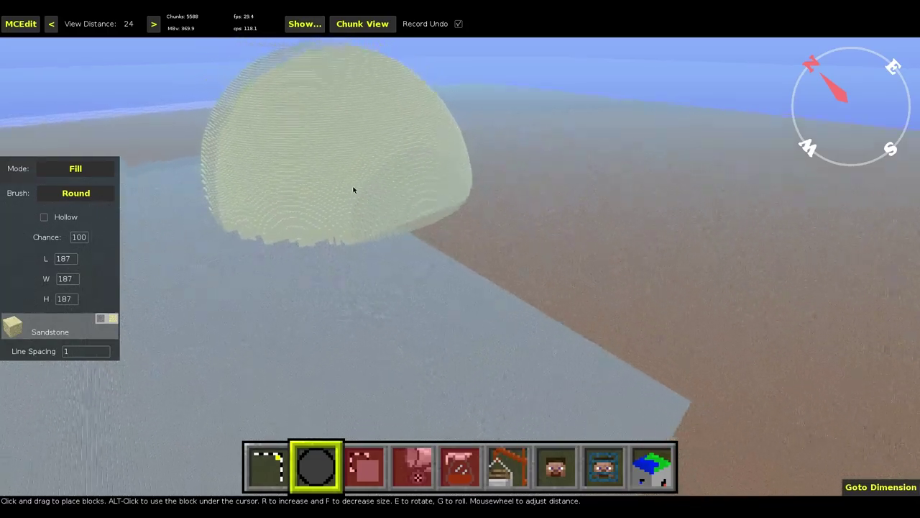
key("1")
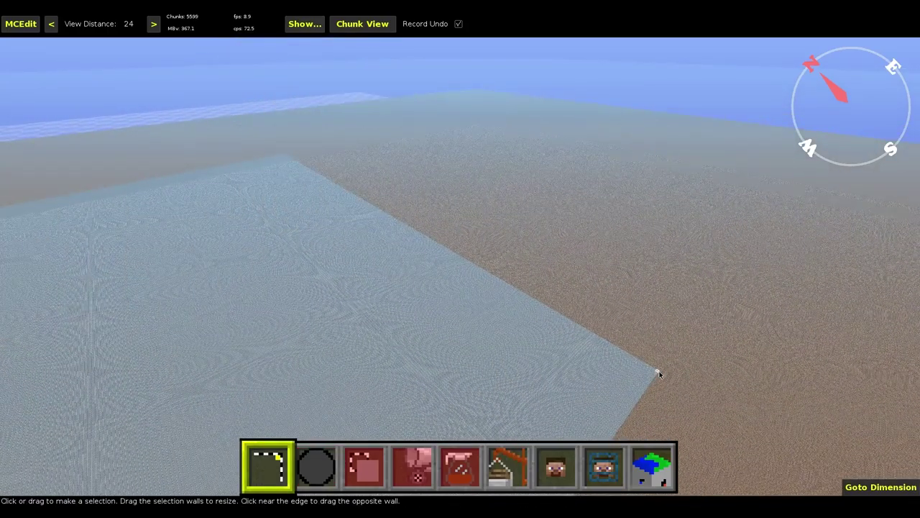
left_click_drag(659, 373, 440, 127)
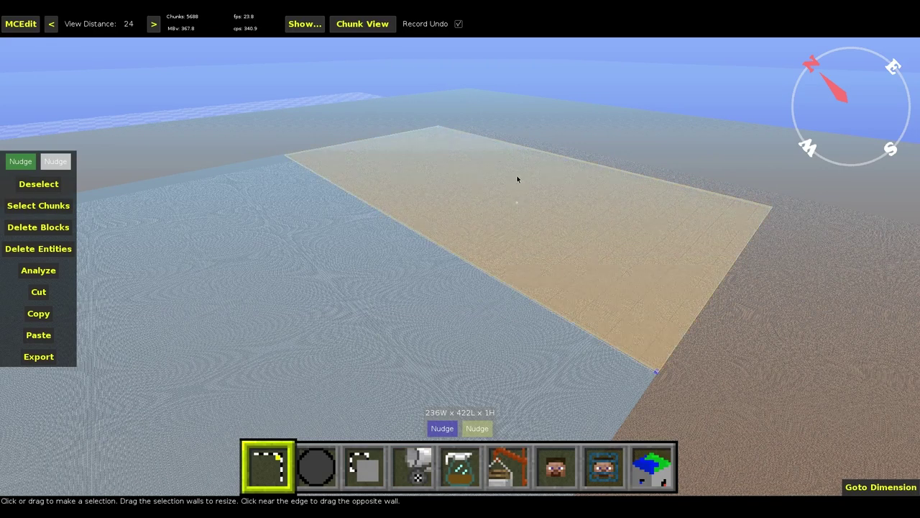
left_click_drag(518, 177, 528, 97)
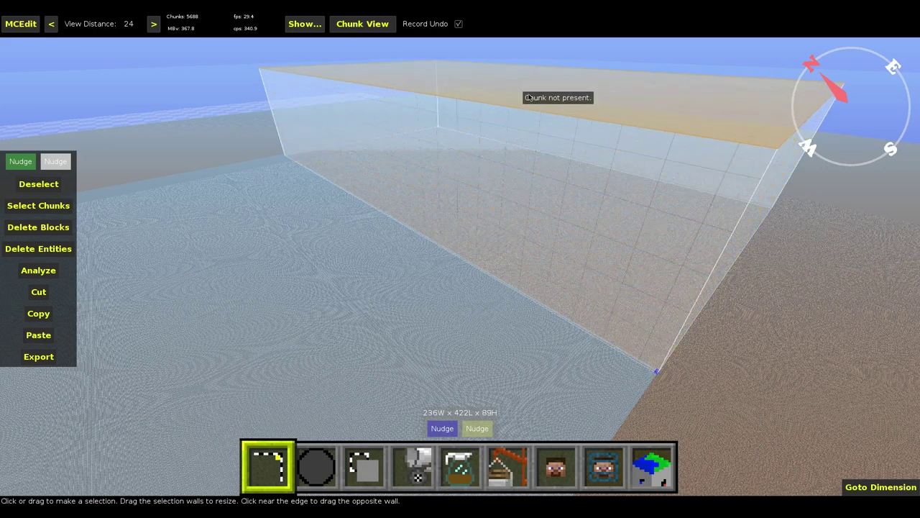
Step: Nudge the selection's upper corner down and its lower corner deep below ground level for a height of 120 blocks
left_click(474, 427)
key("shift+z")
key("shift+z")
key("shift+z")
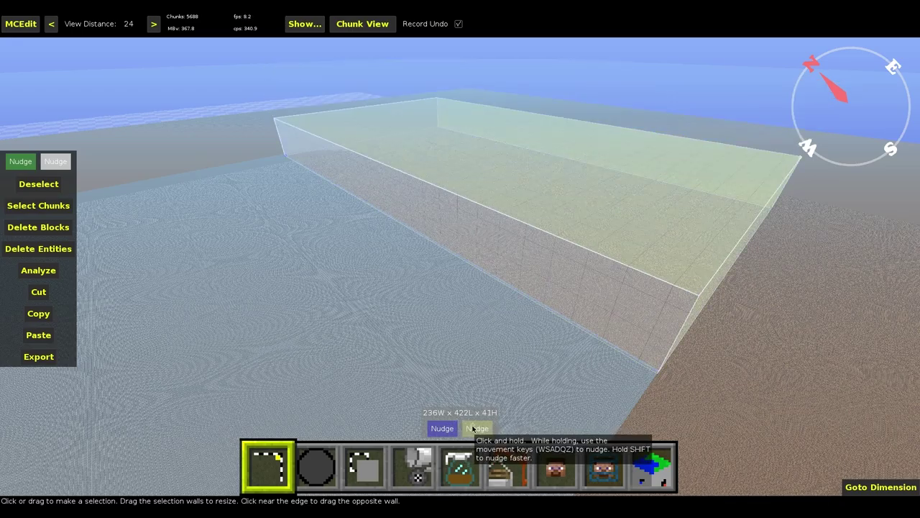
key("shift+q")
left_click(443, 432)
key("shift+z")
key("shift+z")
key("shift+z")
key("shift+z")
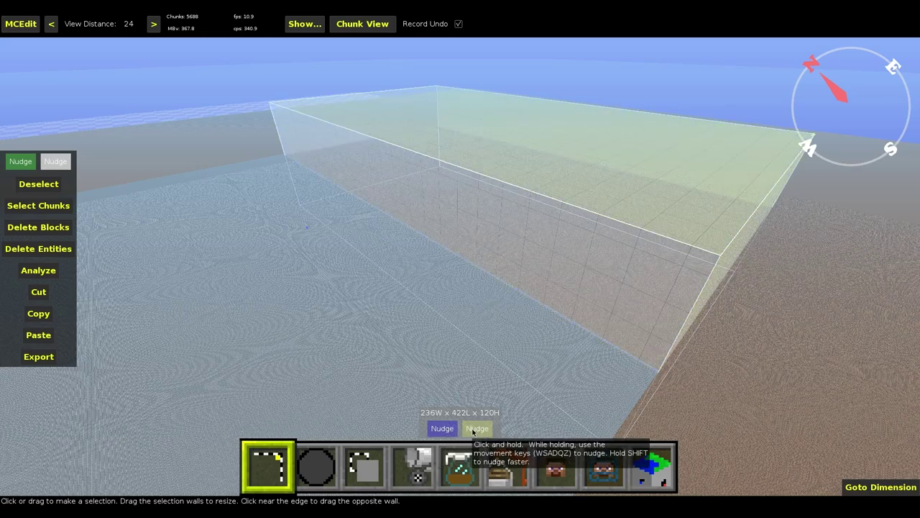
Step: Fine-tune the selection's upper corner to make the selection 128 blocks high
key("q")
key("q")
key("q")
key("q")
key("q")
key("q")
key("q")
key("q")
key("q")
key("q")
key("q")
key("q")
key("q")
key("q")
key("q")
left_click_drag(473, 430, 472, 430)
key("z")
key("z")
key("z")
key("z")
key("z")
key("z")
key("z")
key("z")
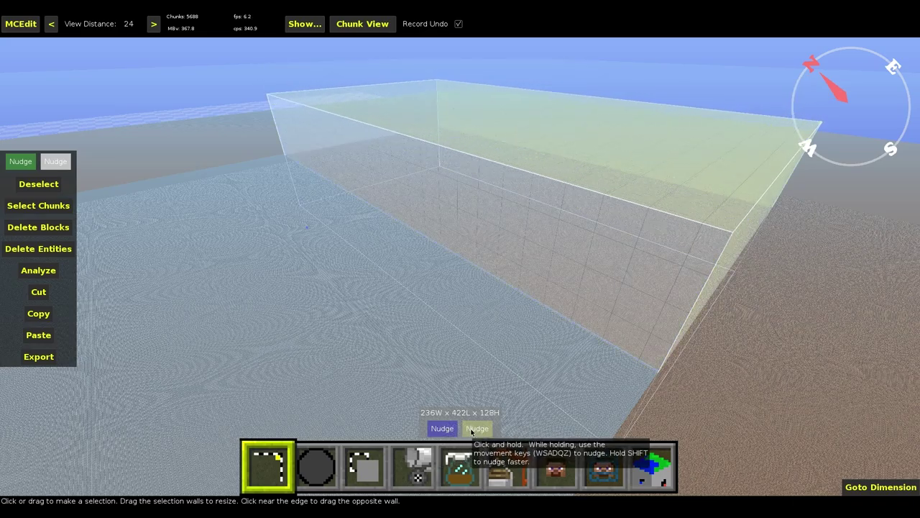
Step: Fill the 236 × 422 × 128 block selection with Sandstone
key("w")
right_click_drag(582, 342, 618, 349)
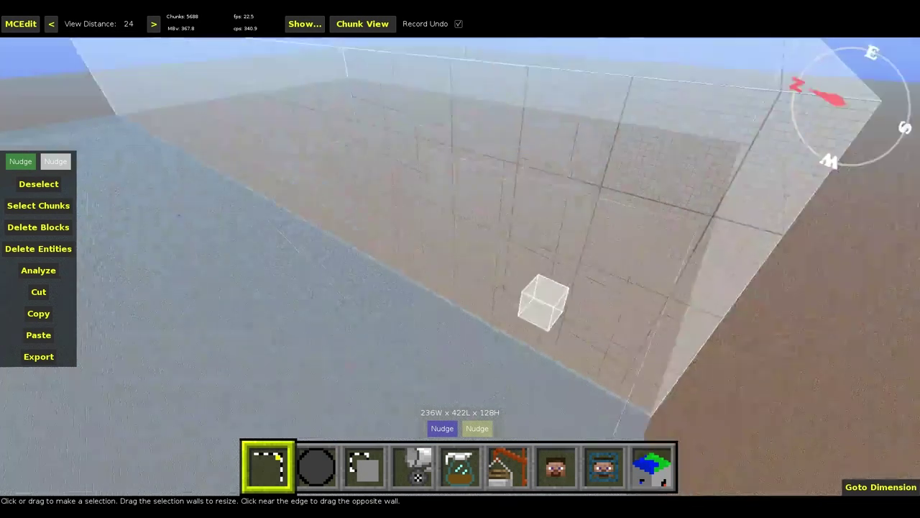
key("w")
right_click_drag(543, 302, 461, 257)
key("space")
key("4")
key("4")
type("s")
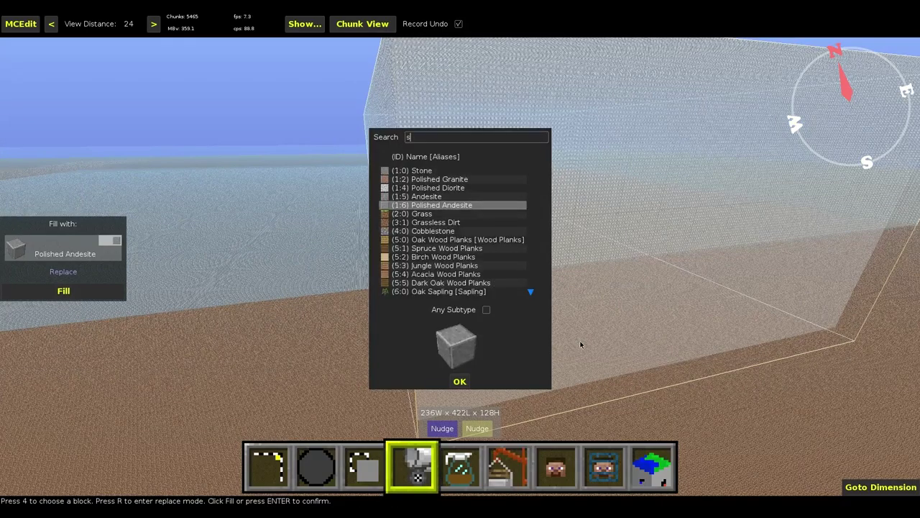
type("andst")
key("Return")
key("Return")
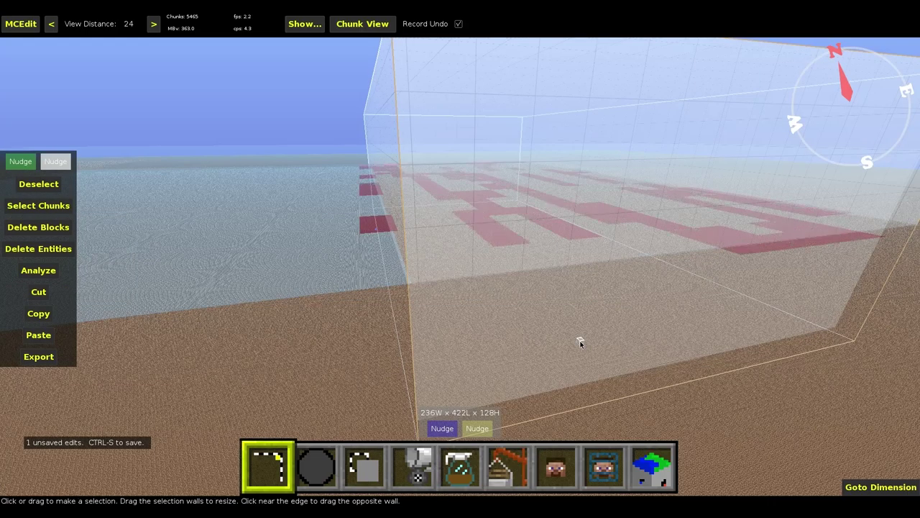
Step: Clear the selection around the sandstone mass and switch to the round fill brush with Air as its block
key("q")
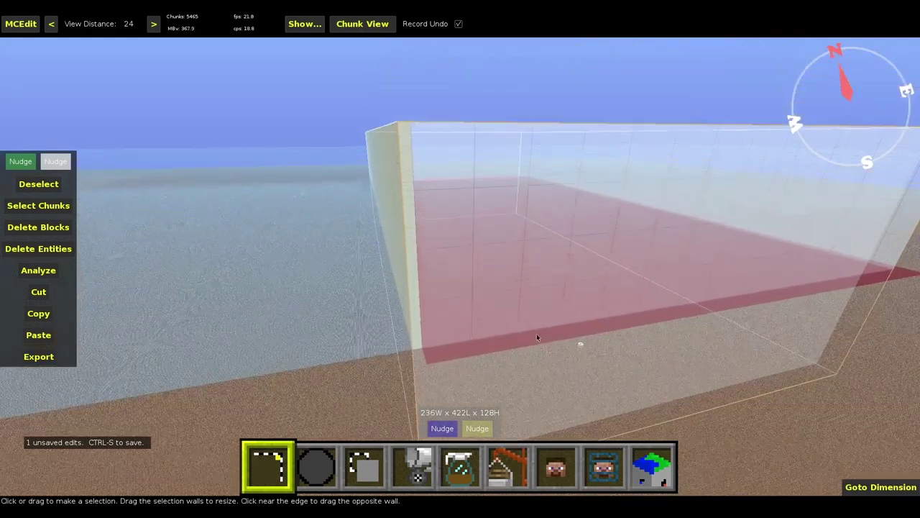
right_click_drag(483, 323, 521, 324)
key("ctrl+d")
key("a")
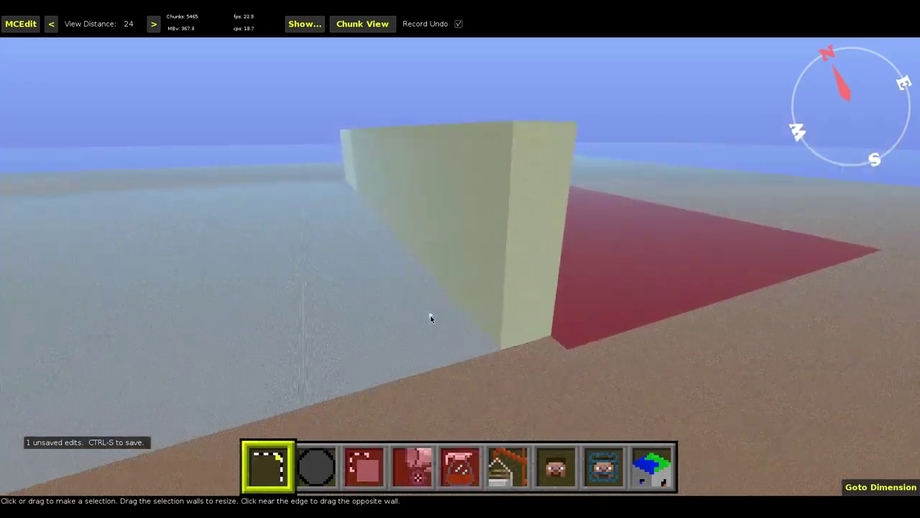
key("2")
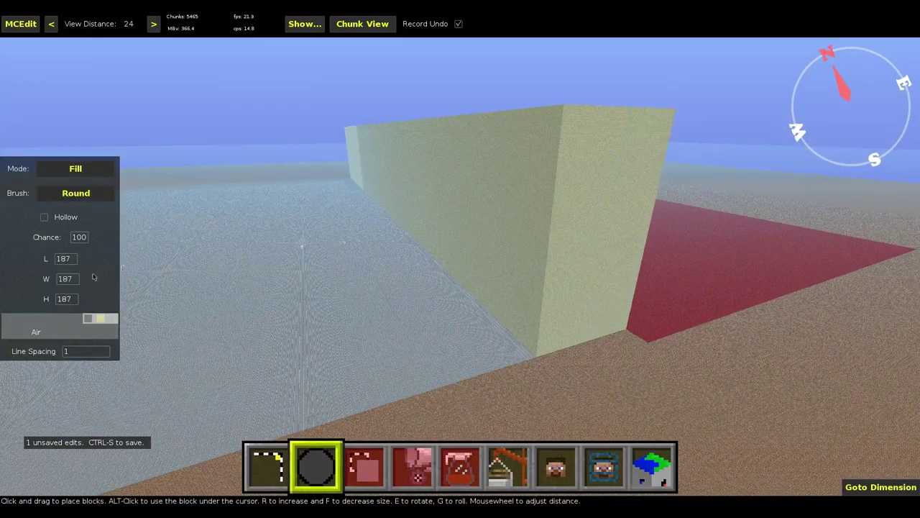
Step: Examine the sandstone mass from several sides and see how the 187-block round brush sits against its west face
mouse_move(460, 266)
right_mouse_down()
mouse_move(417, 243)
mouse_move(459, 269)
right_mouse_up()
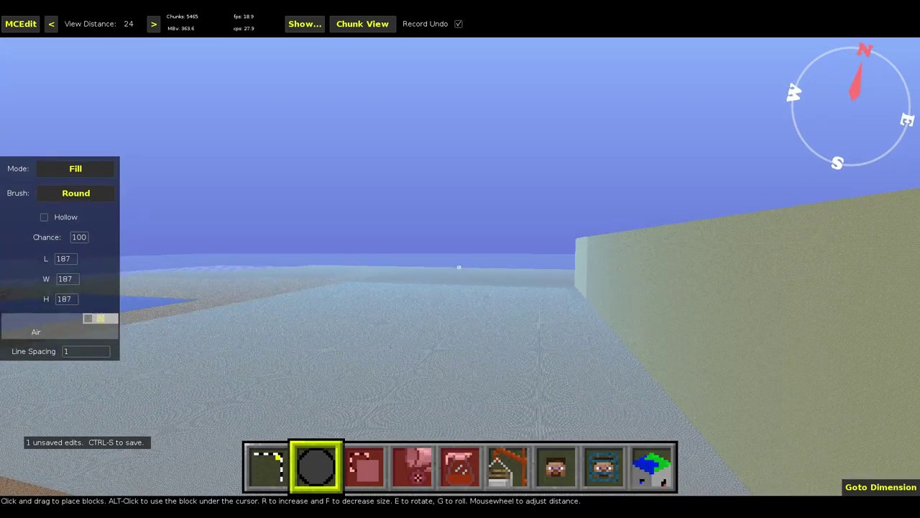
right_click_drag(461, 267, 471, 289)
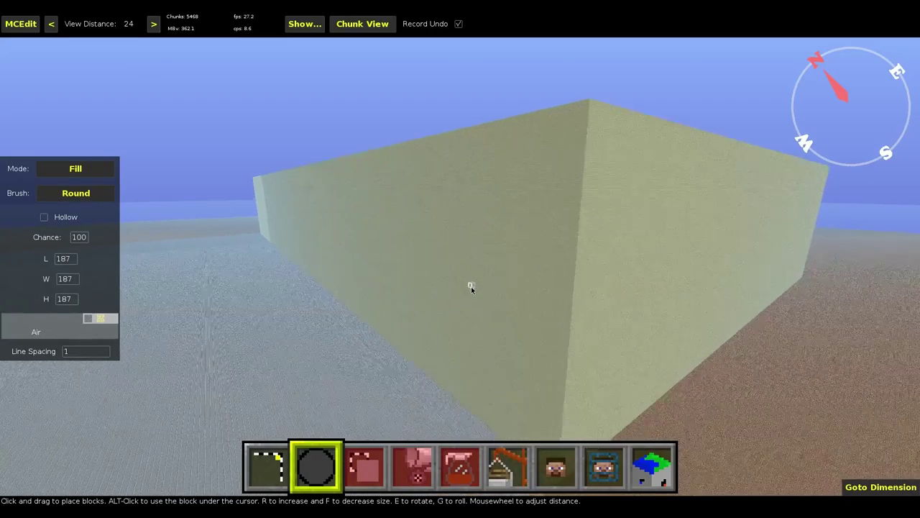
key("a")
key("s")
right_click(512, 294)
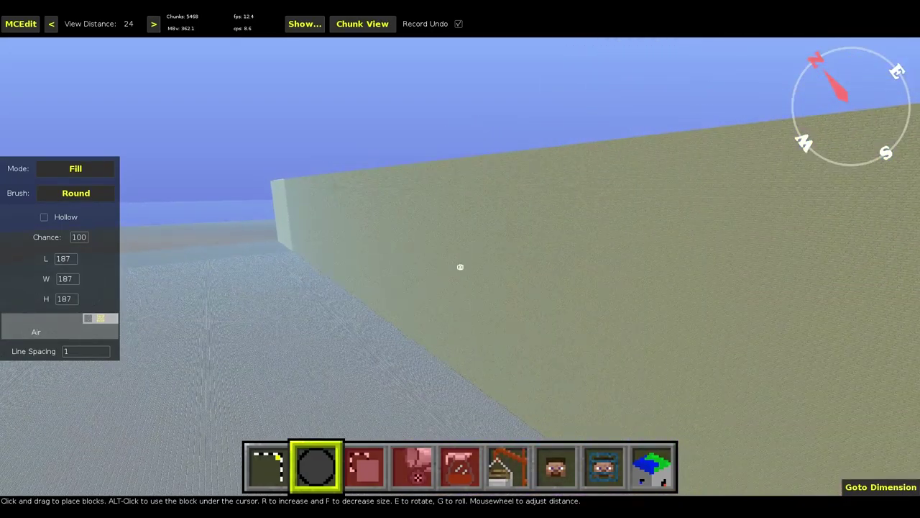
right_click_drag(460, 267, 460, 267)
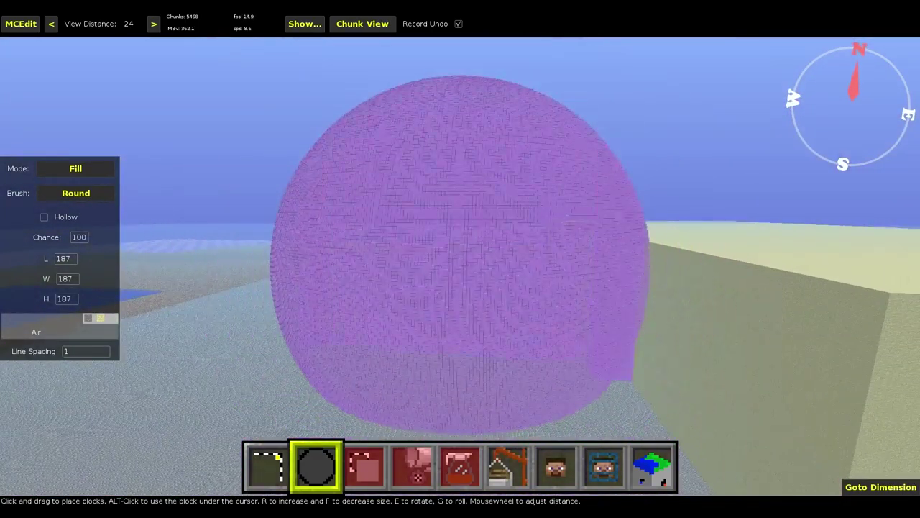
key("z")
key("s")
key("d")
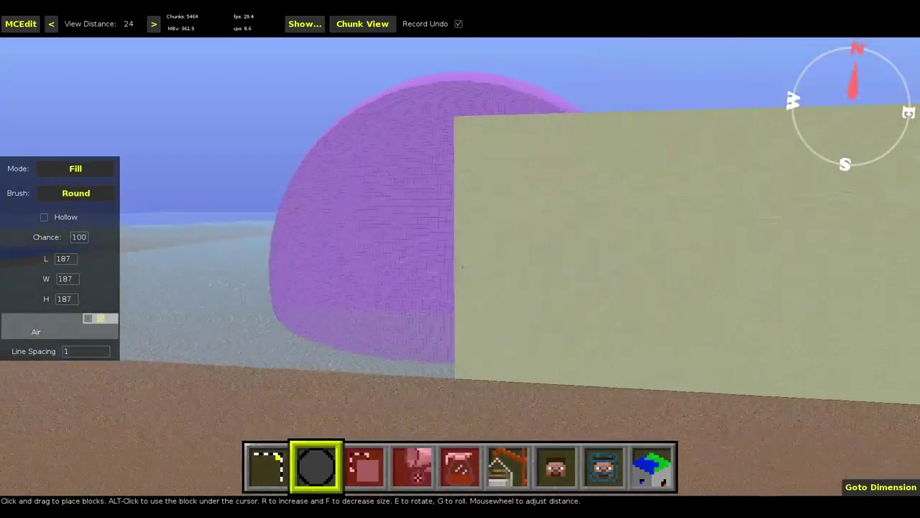
key("s")
key("a")
key("w")
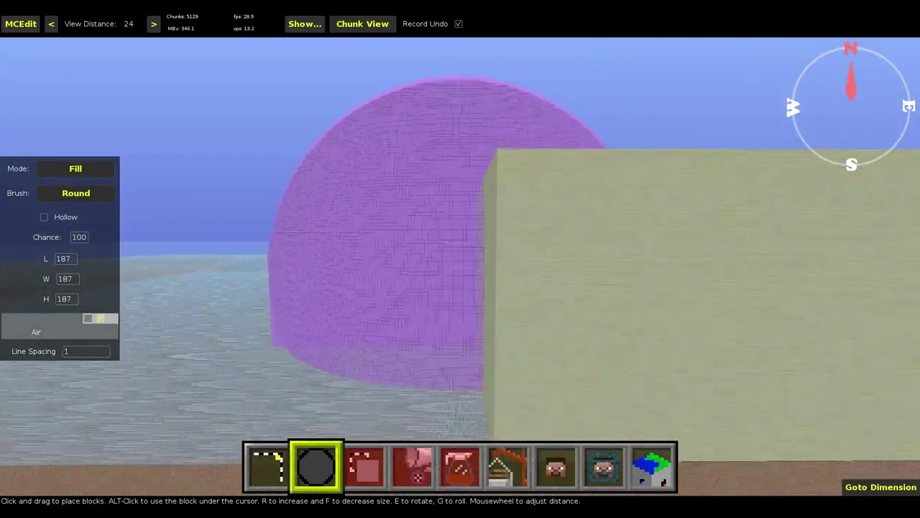
key("d")
key("z")
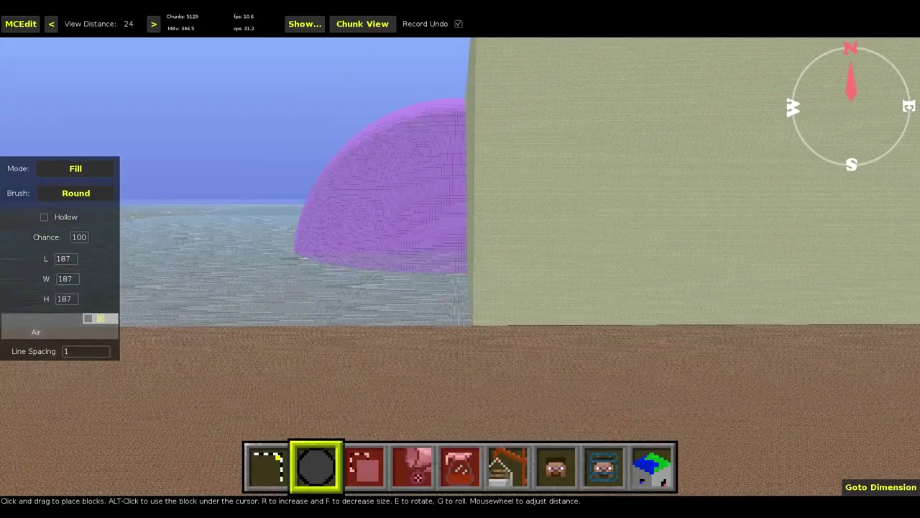
key("space")
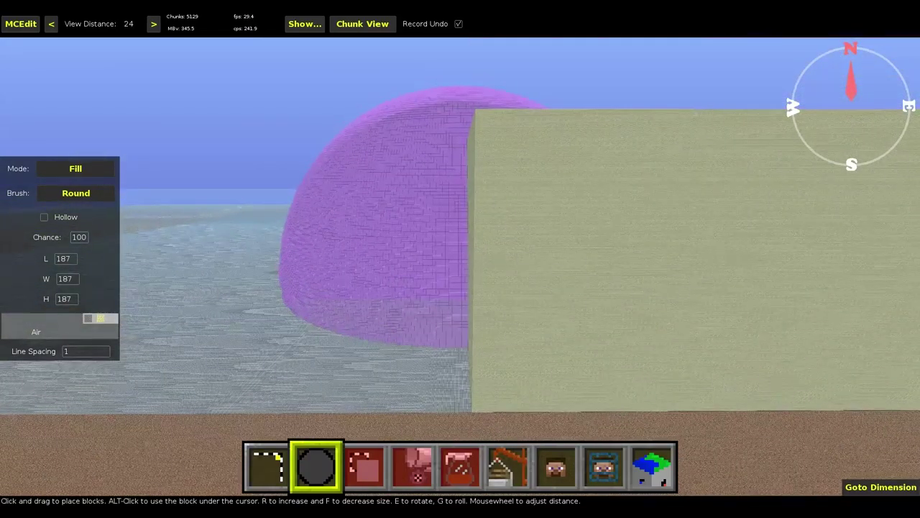
key("a")
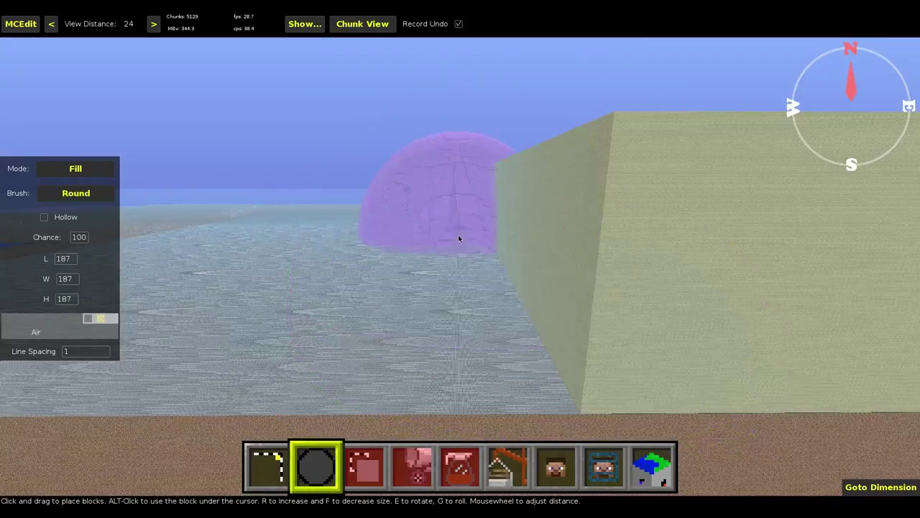
key("a")
right_click_drag(458, 235, 457, 234)
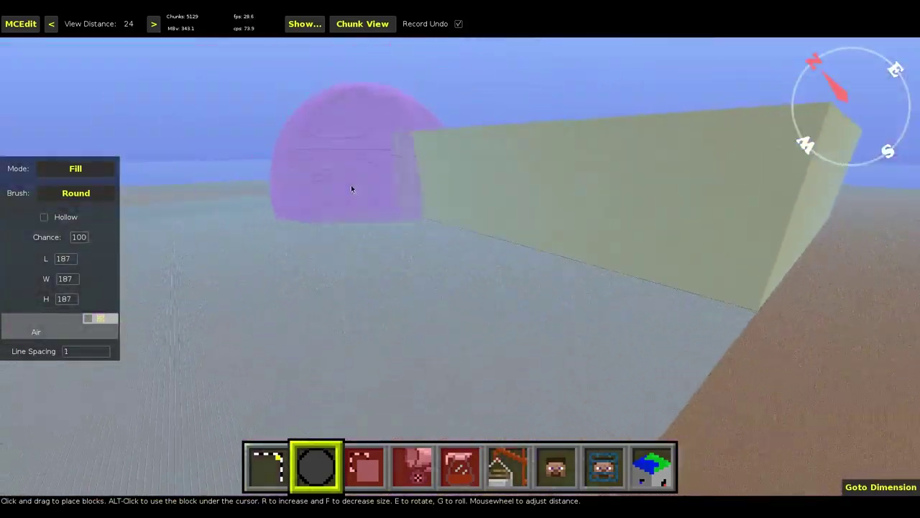
key("a")
key("d")
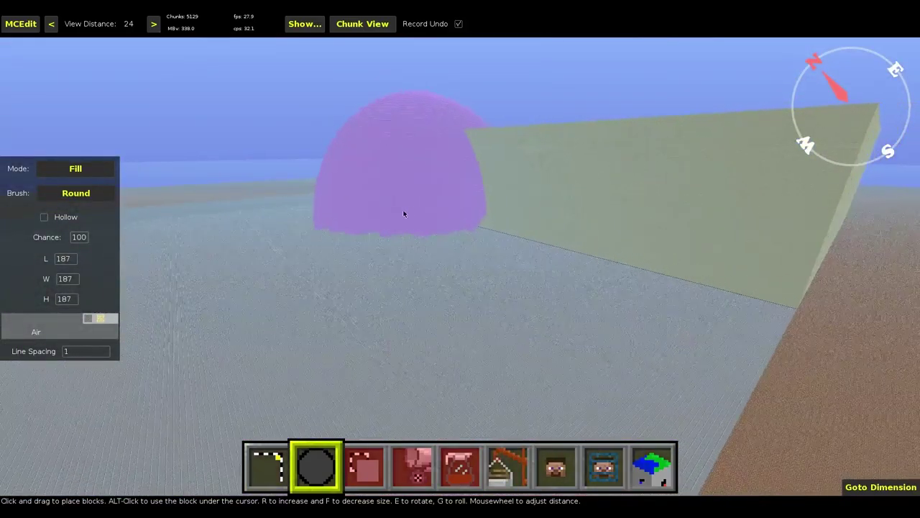
key("d")
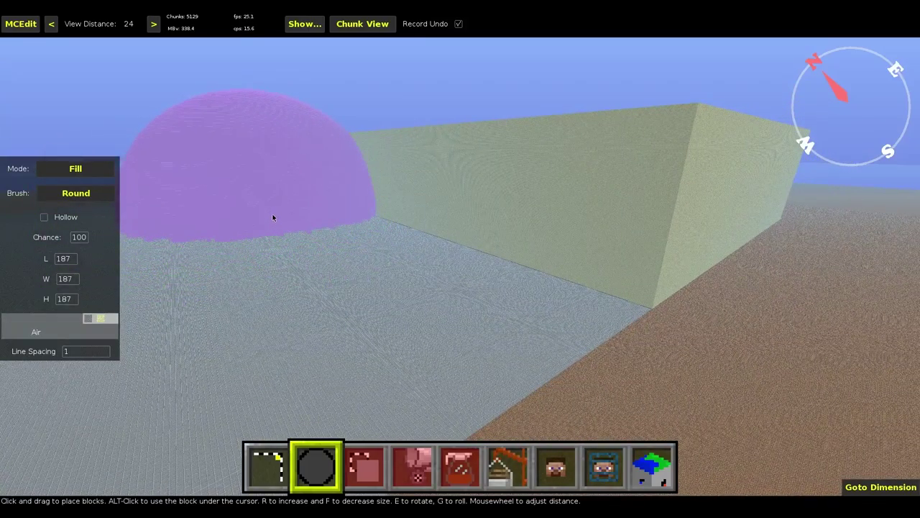
Step: Carve along the west side of the sandstone mass with one long stroke of the 187-block round Air brush
right_click_drag(273, 217, 271, 214)
key("d")
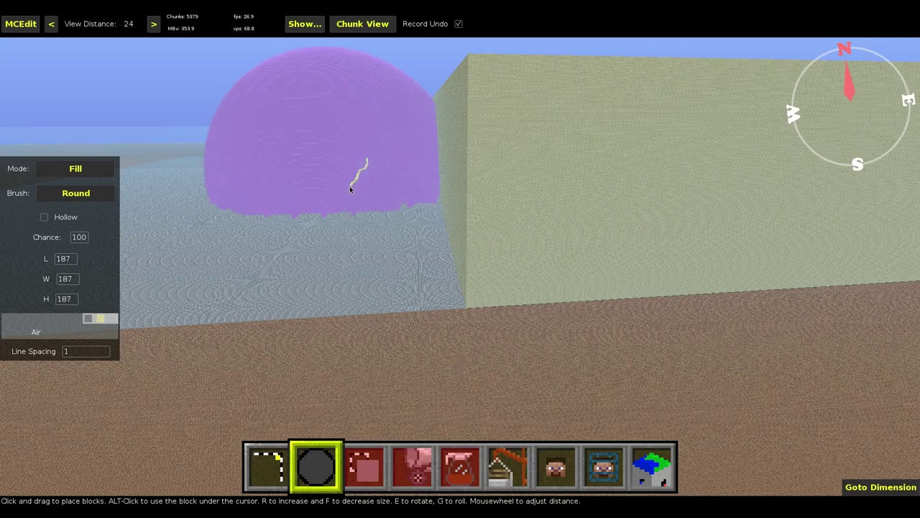
mouse_move(344, 195)
left_mouse_down()
mouse_move(317, 216)
mouse_move(329, 238)
left_mouse_up()
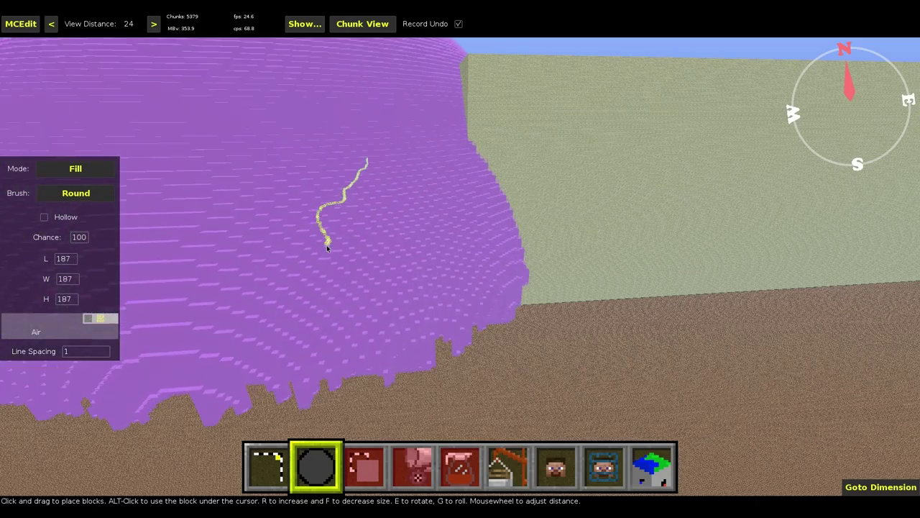
left_click(329, 241)
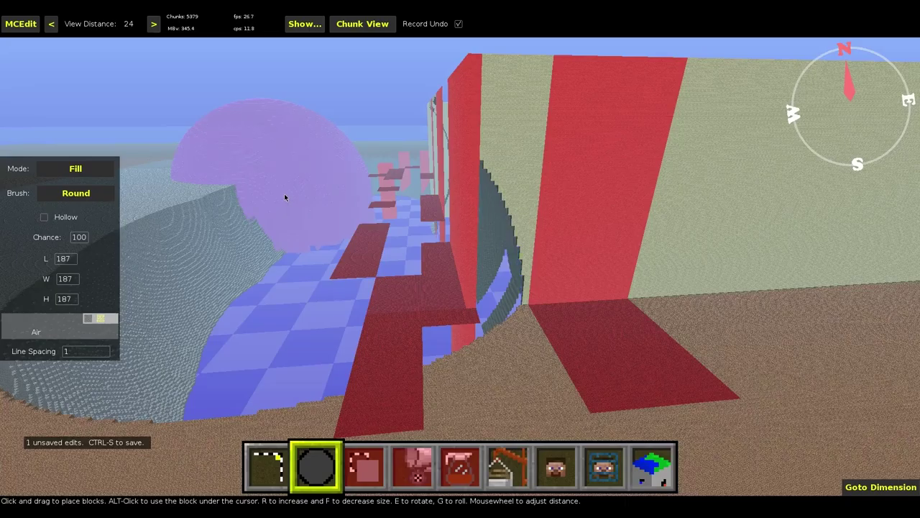
Step: Put the brush away for the selection tool and examine the carved trench and its stepped stone wall beside the mass
key("a")
right_click(286, 197)
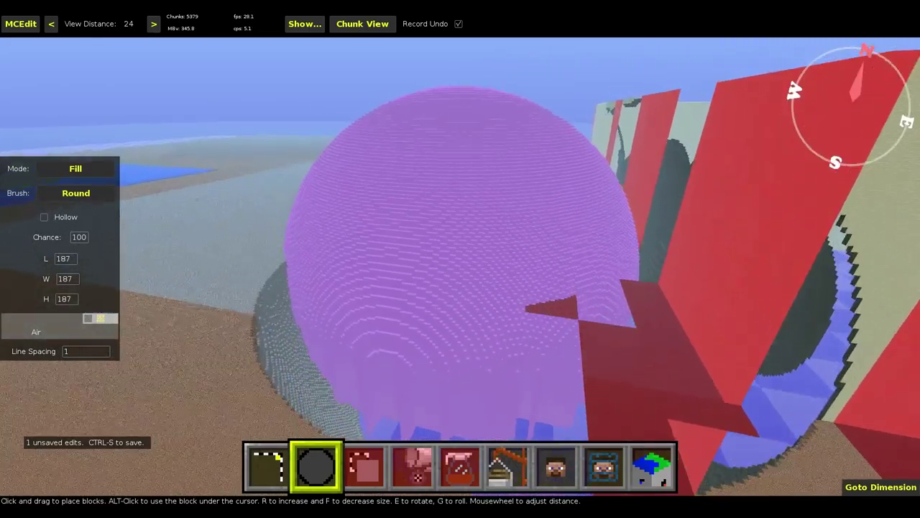
key("1")
key("w")
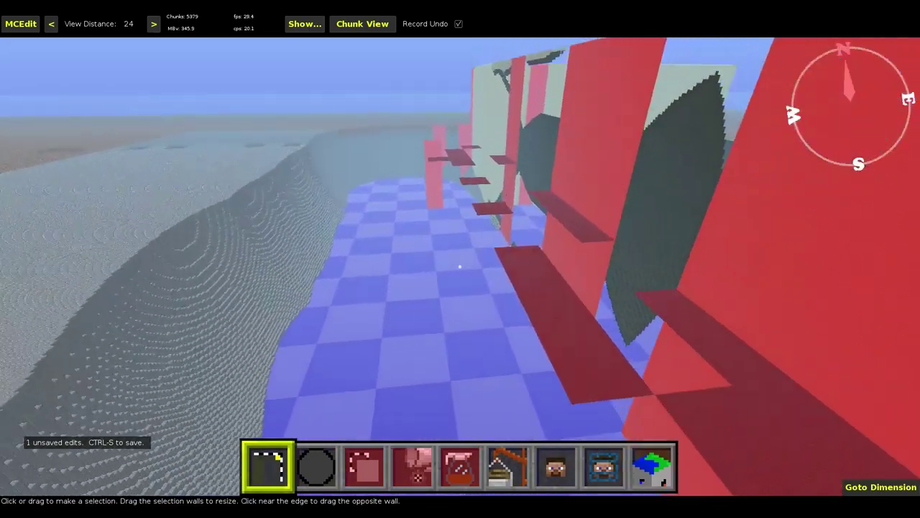
key("s")
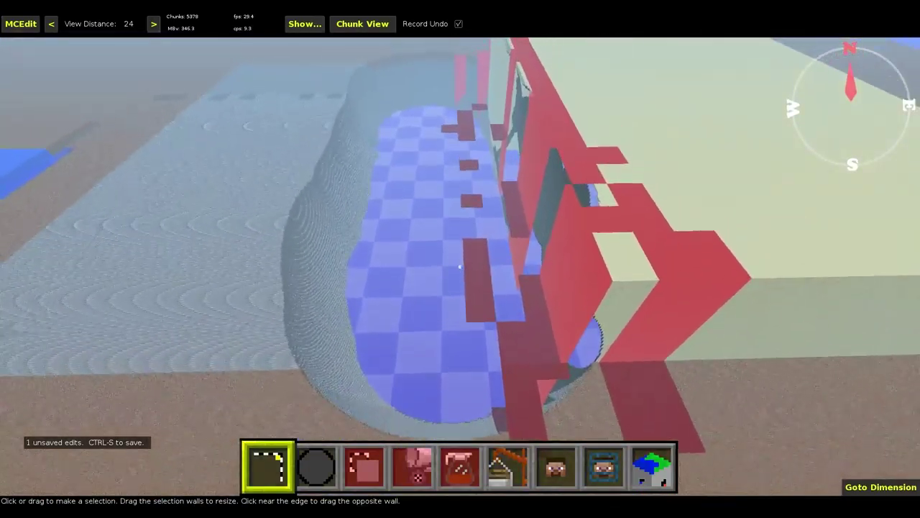
key("w")
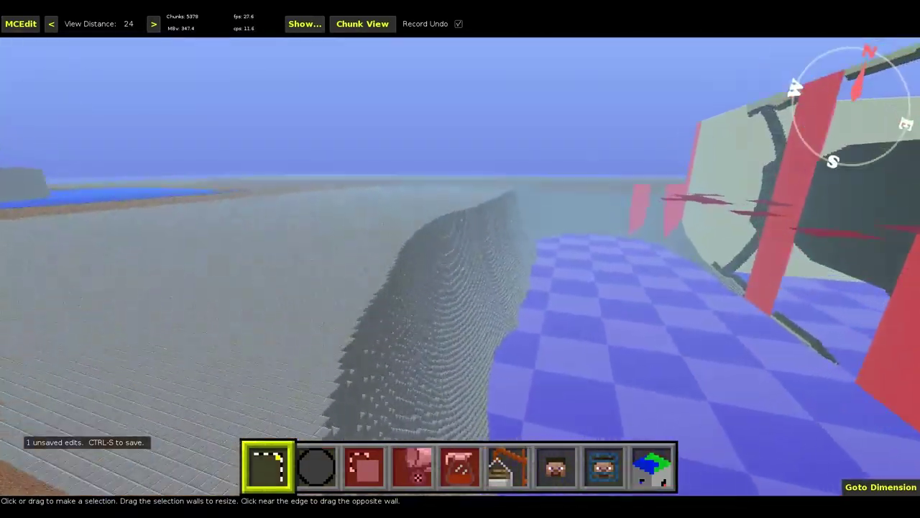
key("w")
key("space")
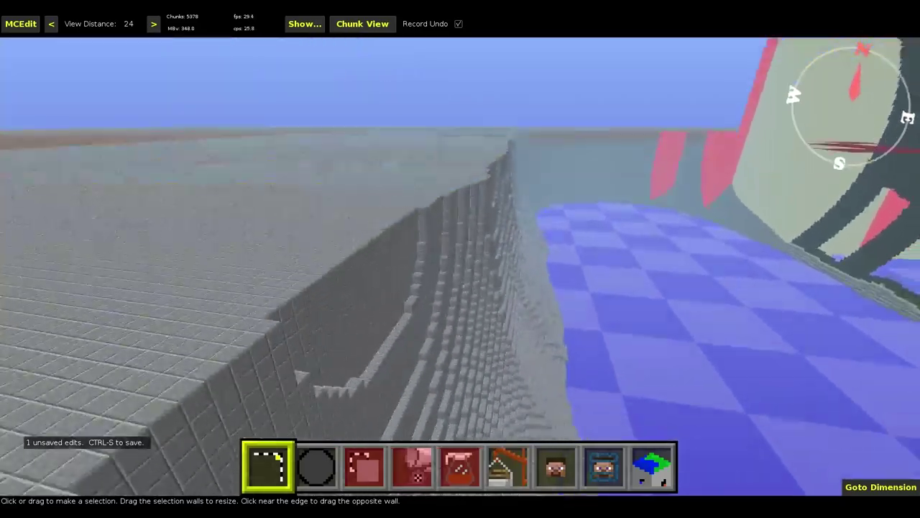
key("space")
key("w")
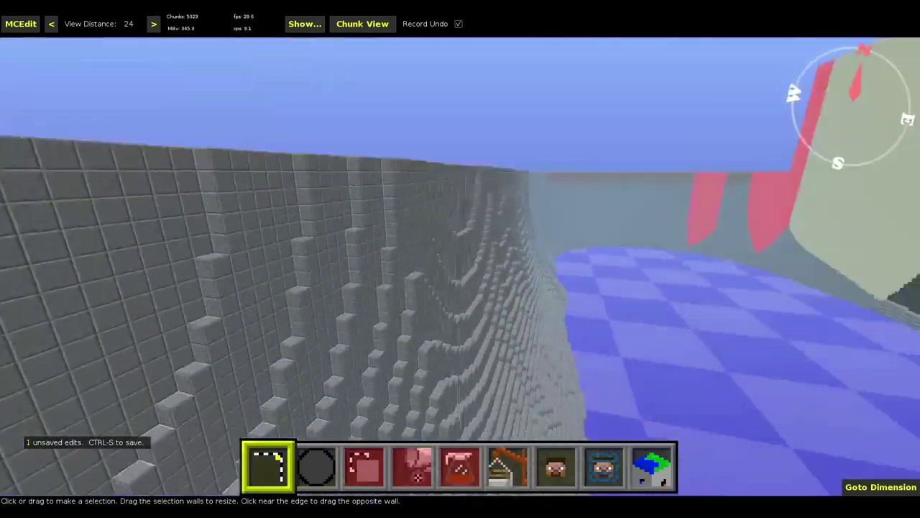
Step: Examine the hollows cut into the sandstone mass from inside, from its south end and from above
key("l")
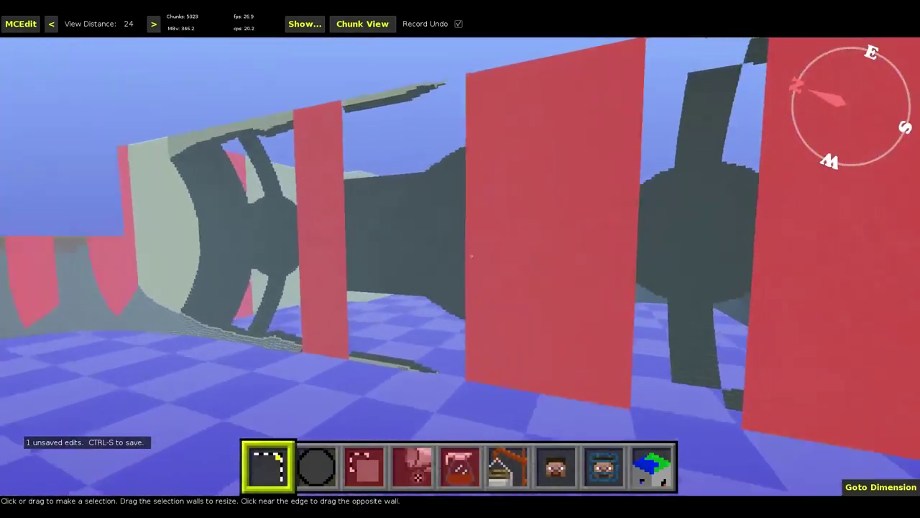
key("space")
key("w")
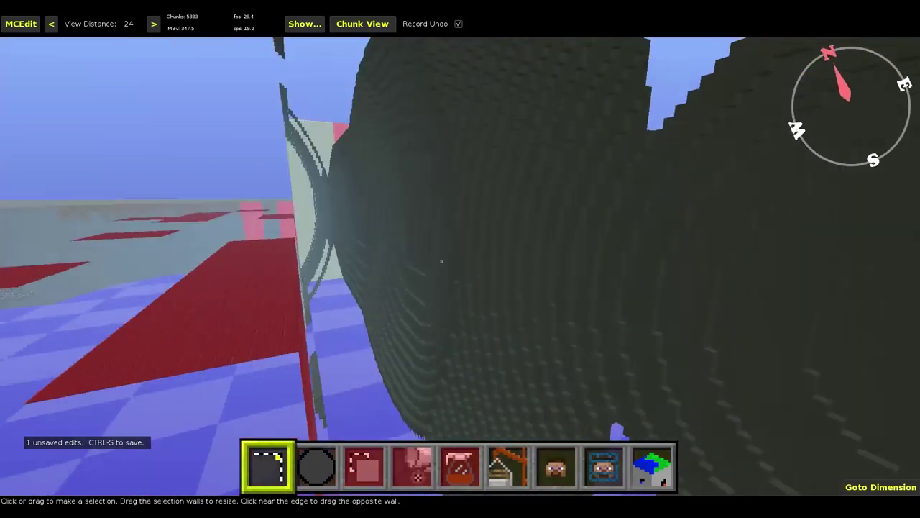
key("l")
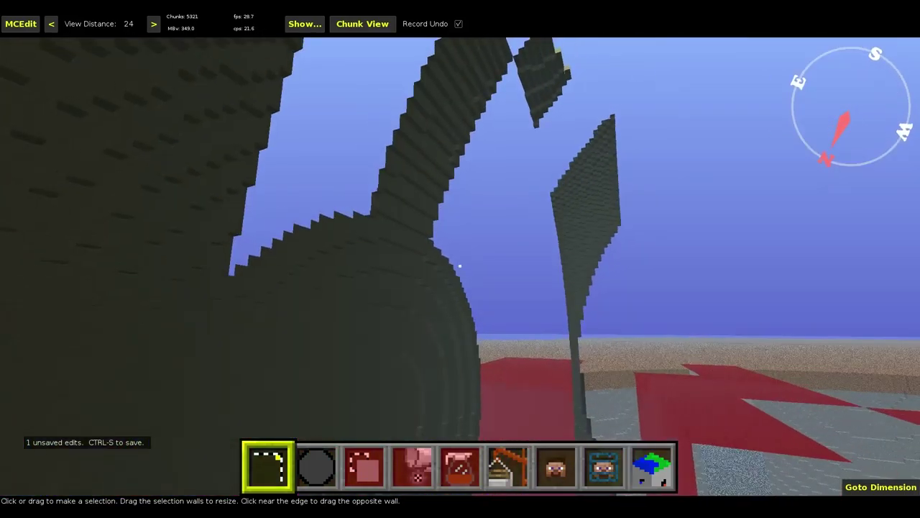
key("j")
key("s")
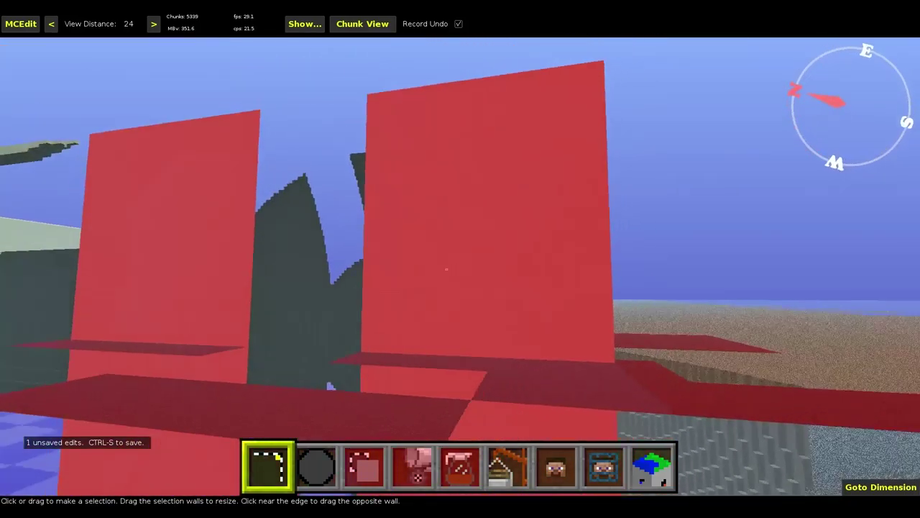
key("j")
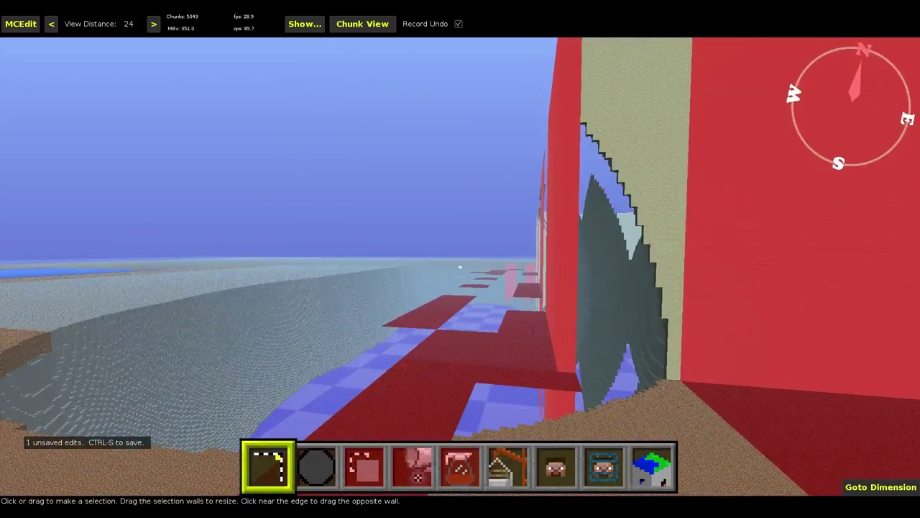
key("q")
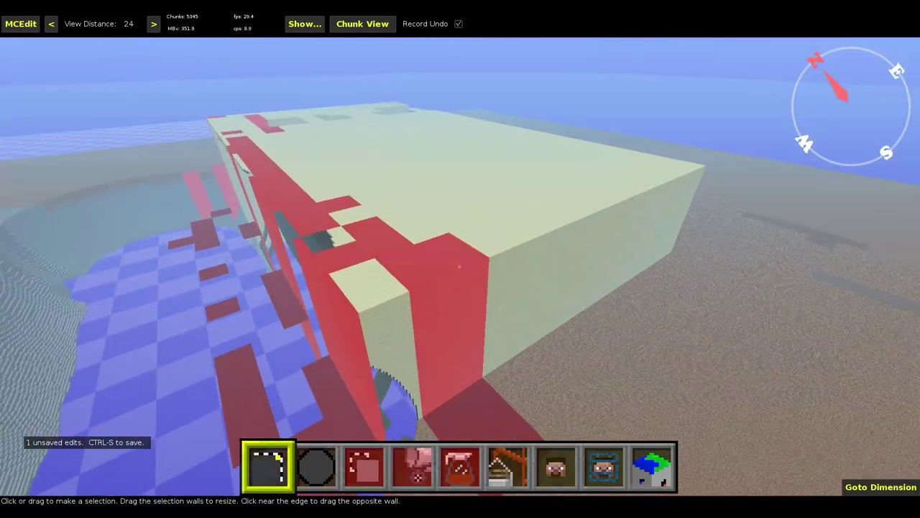
Step: Set the round Air brush to 123 × 123 × 123 and carve a stroke along the south side of the sandstone mass
key("2")
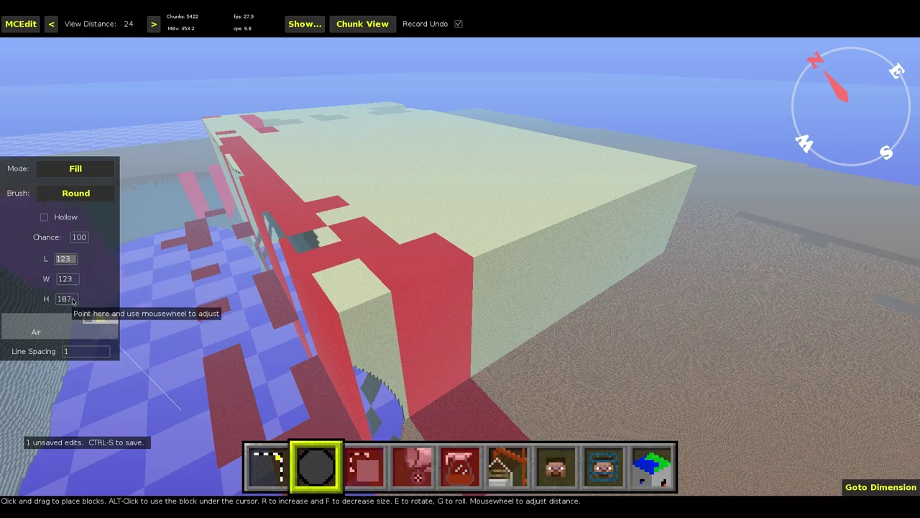
right_click_drag(560, 297, 568, 325)
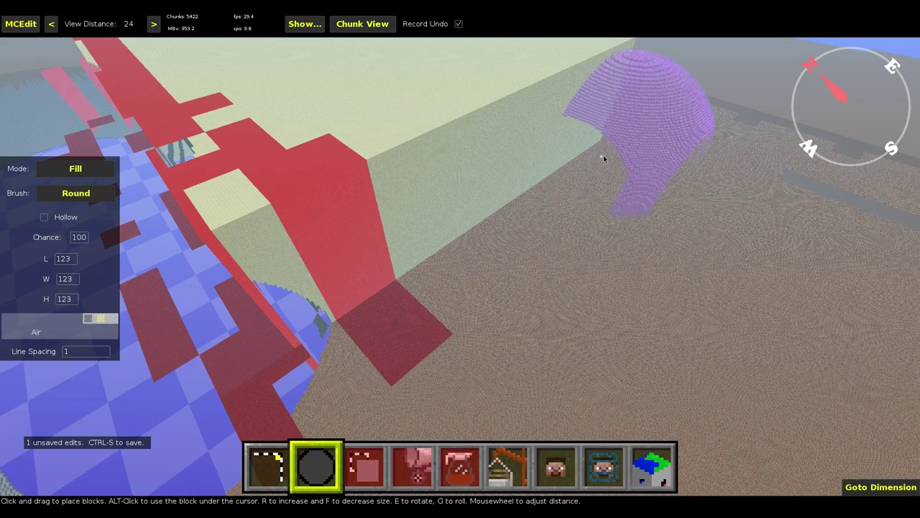
left_click_drag(510, 225, 335, 337)
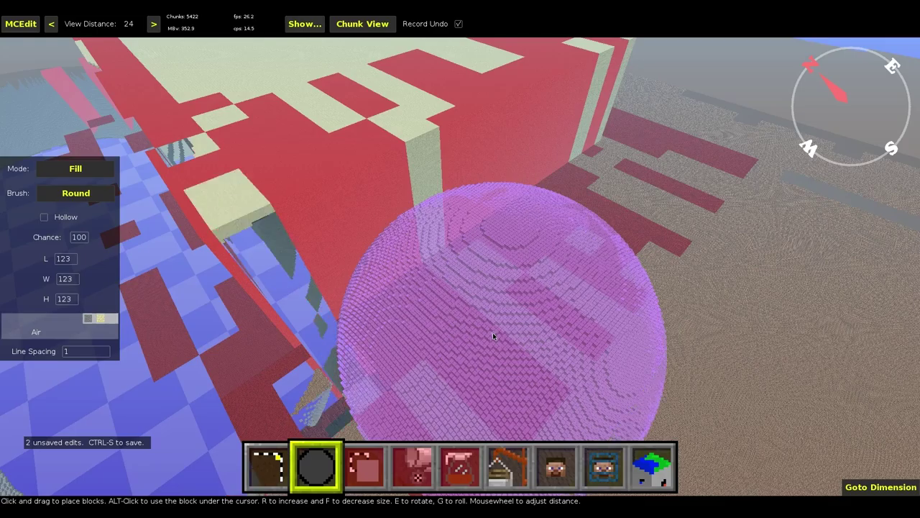
Step: Put the brush away for the selection tool and examine the new cuts along the south side of the mass
key("d")
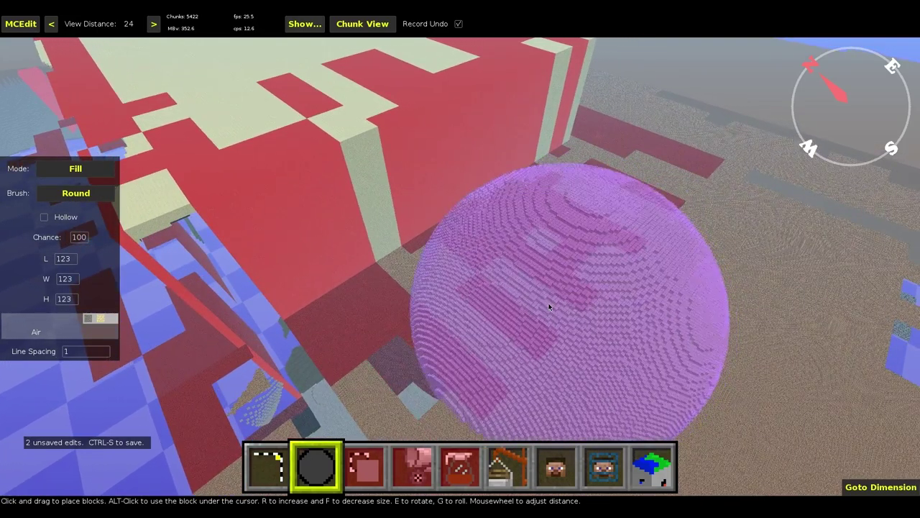
right_click(525, 284)
key("1")
key("d")
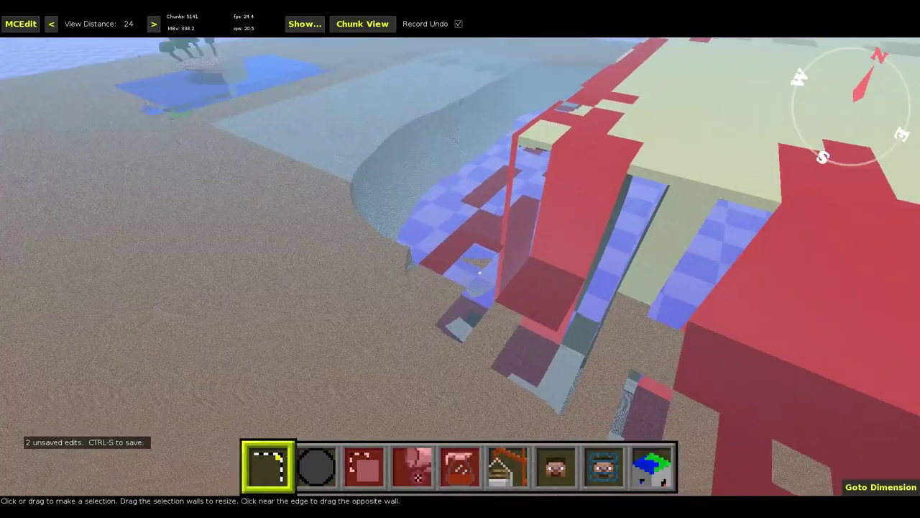
right_click(483, 264)
right_click(397, 234)
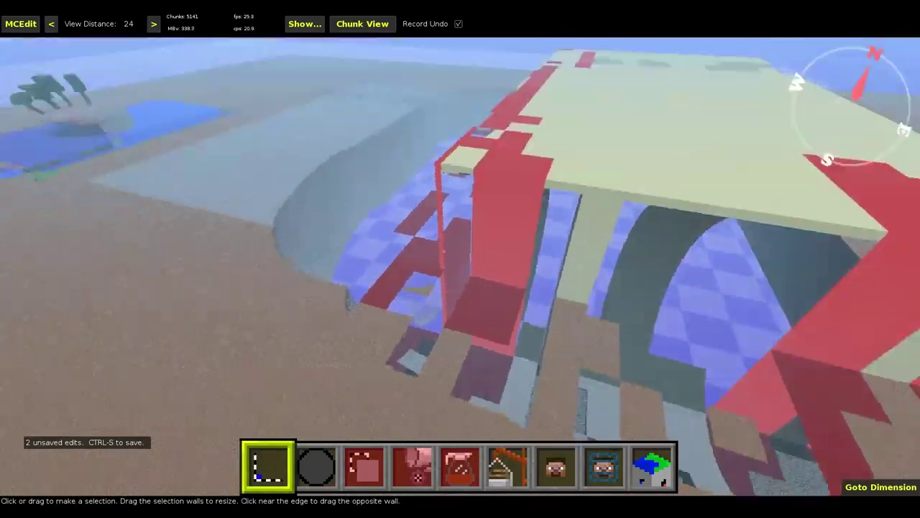
key("w")
key("a")
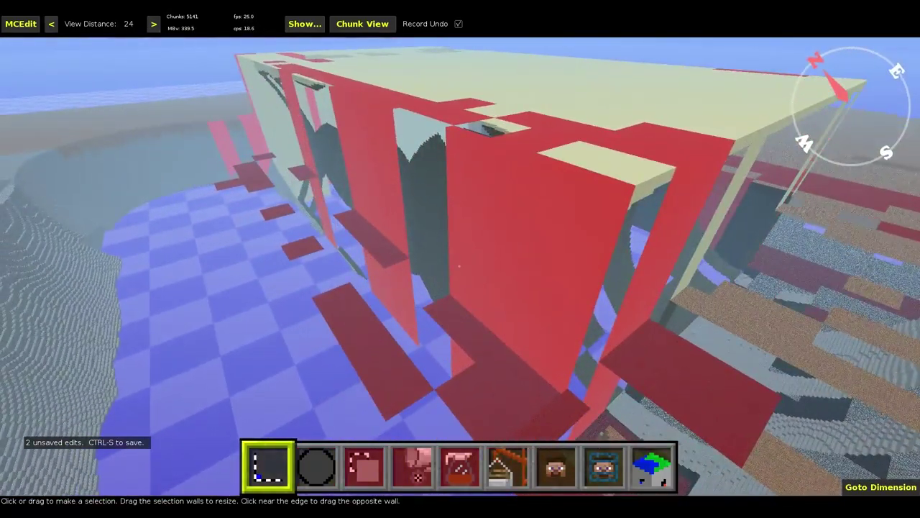
right_click_drag(460, 266, 460, 267)
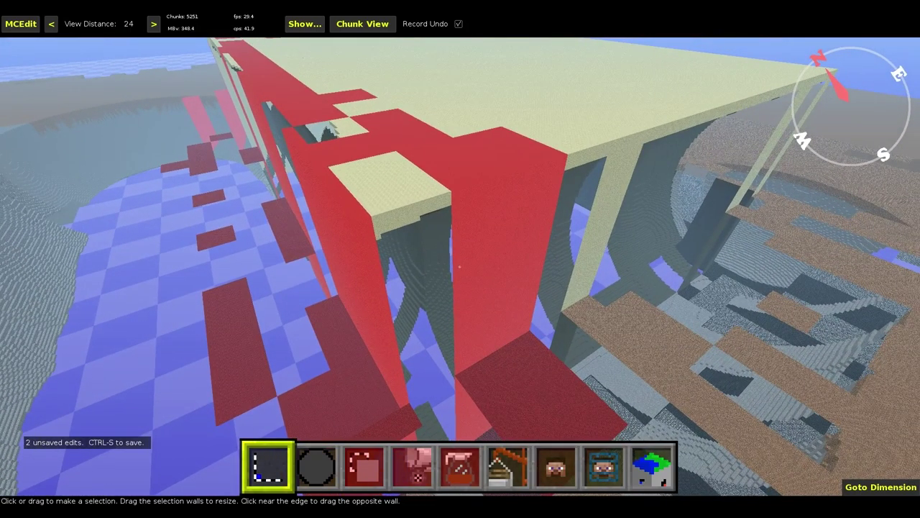
Step: Select the whole sandstone mass and its surrounding trench as a 637 × 646 × 64 block region extended downward from the ground surface
key("a")
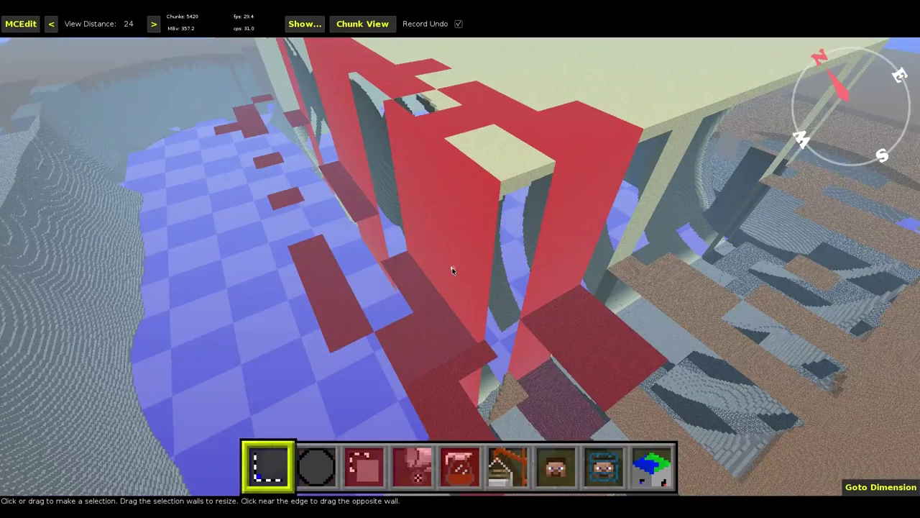
key("d")
right_click_drag(452, 271, 460, 266)
key("w")
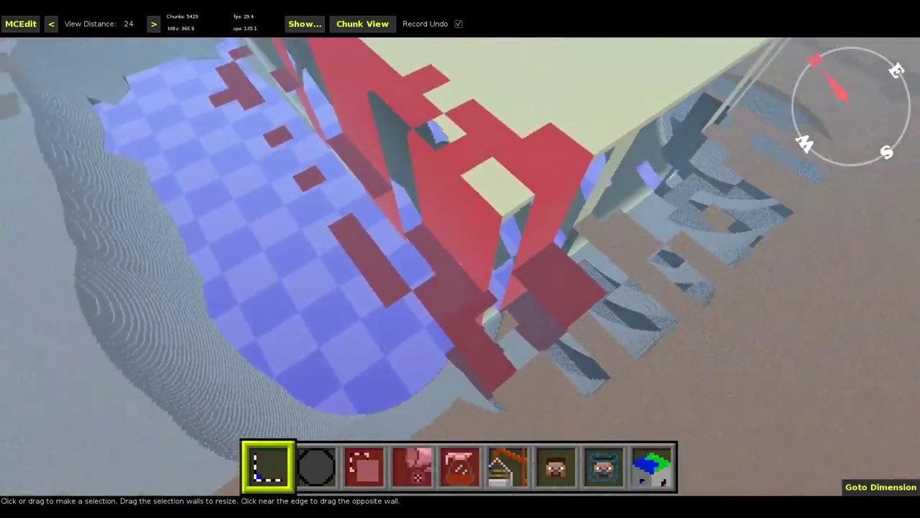
key("s")
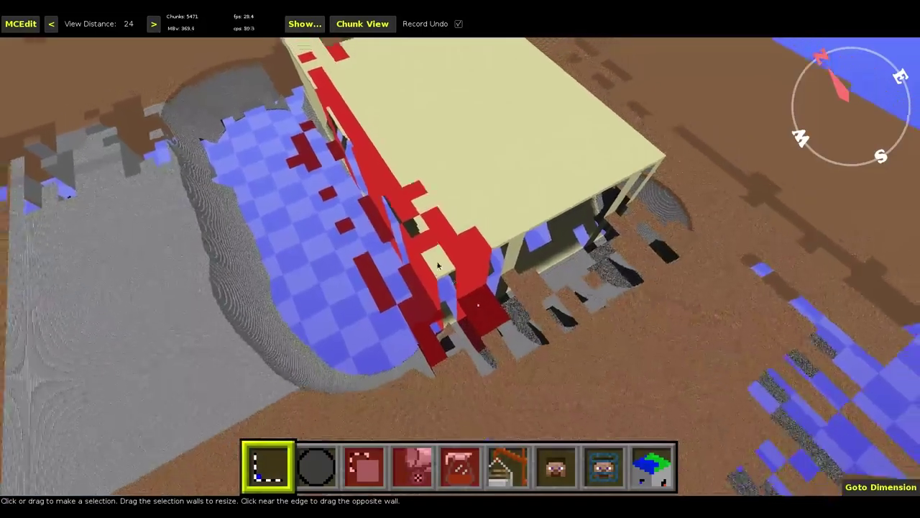
key("s")
right_click_drag(356, 228, 371, 253)
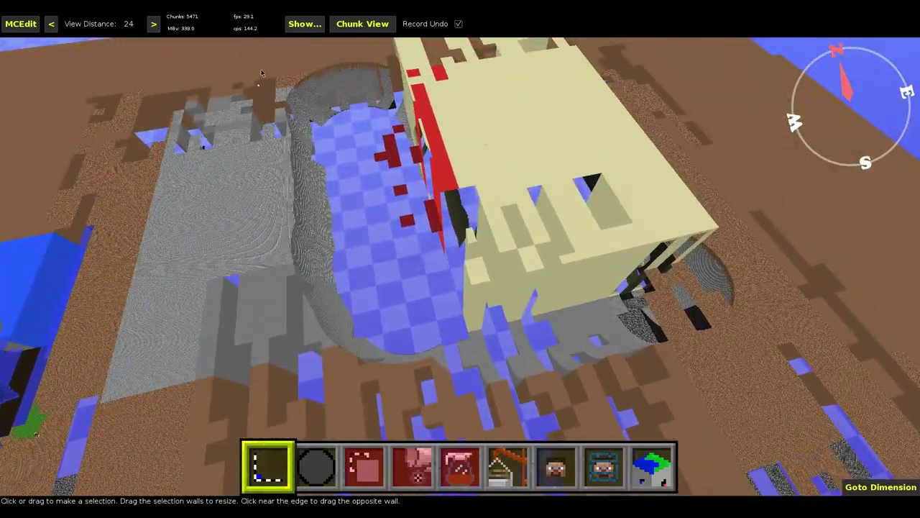
left_click_drag(245, 59, 888, 324)
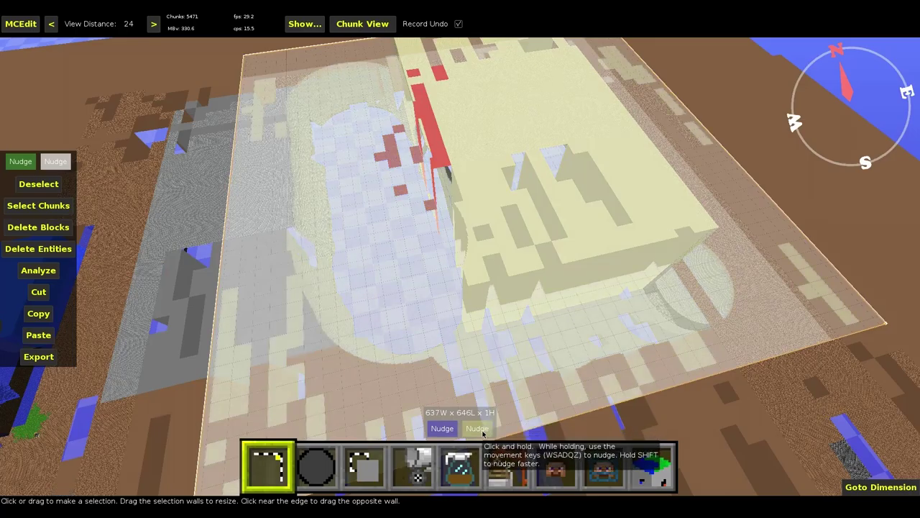
left_click(483, 433)
key("shift+z")
key("shift+z")
key("shift+z")
key("shift+z")
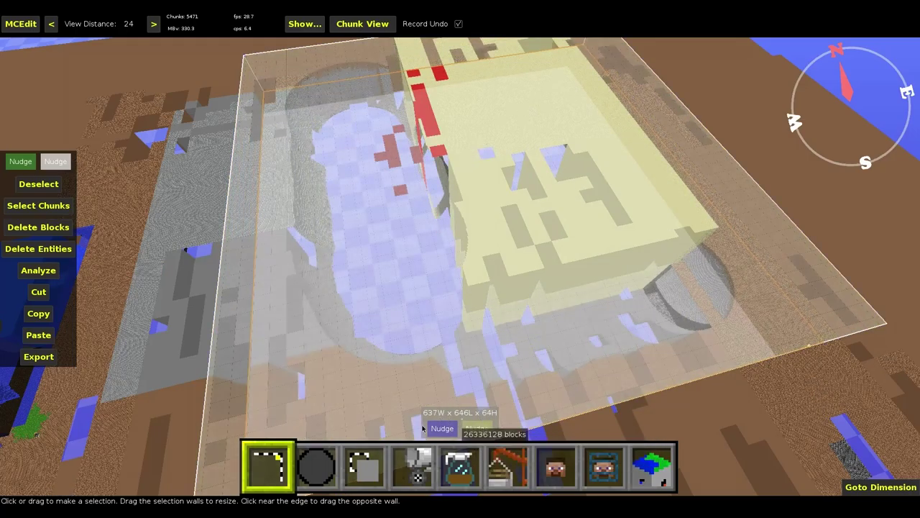
Step: Use Fill in replace mode to turn all Air in the selected region into Sand
left_click(403, 467)
left_click(460, 381)
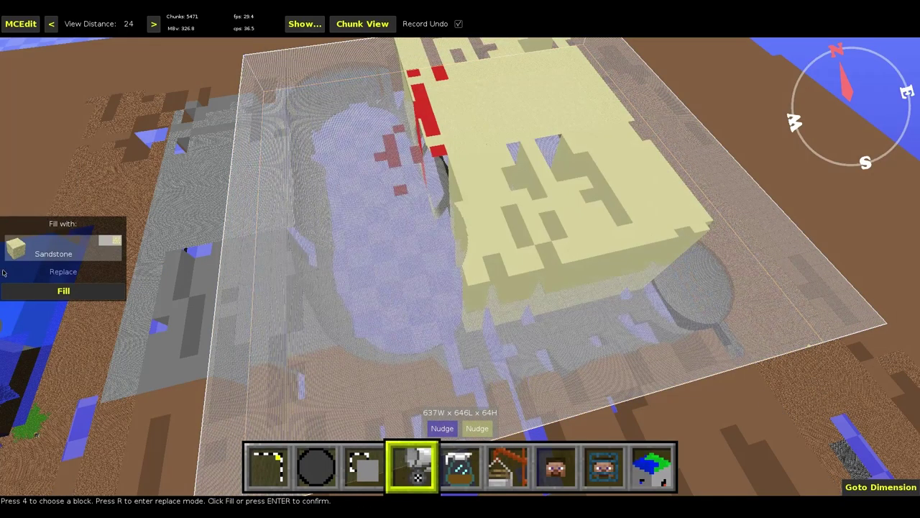
left_click(44, 274)
key("Return")
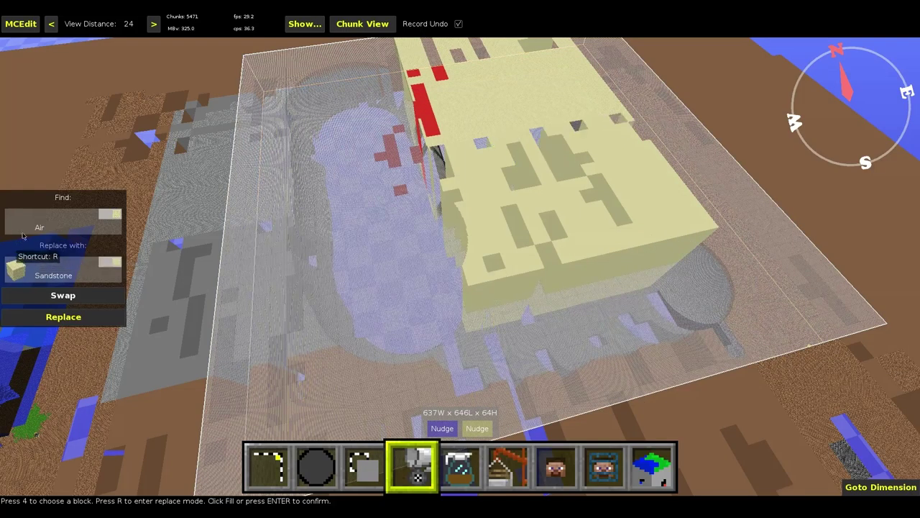
left_click(16, 267)
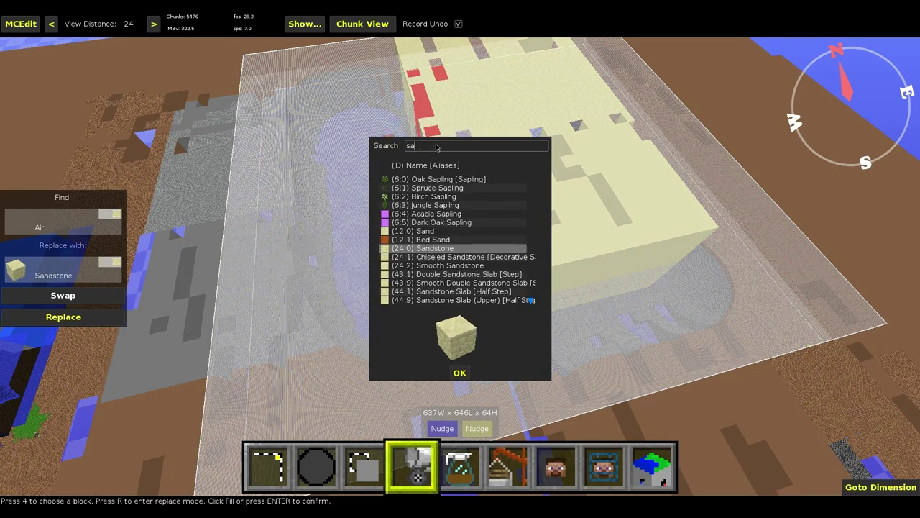
double_click(424, 179)
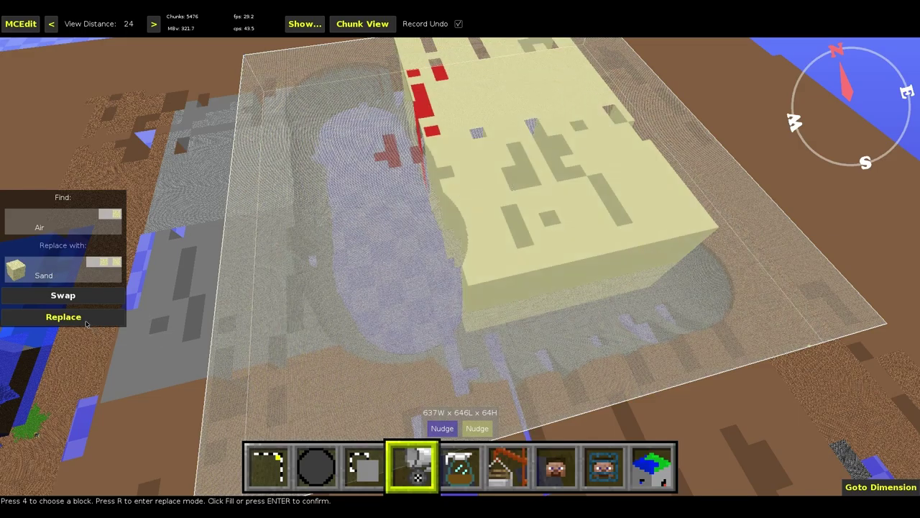
left_click(63, 317)
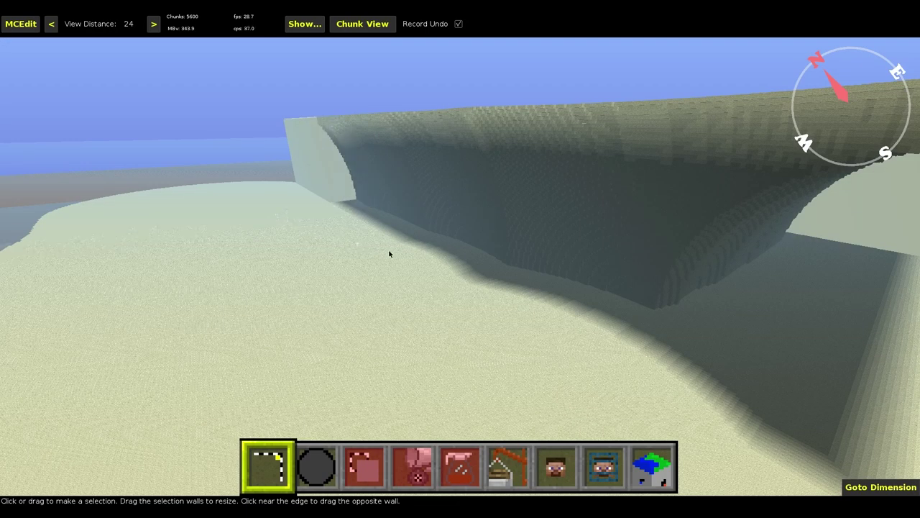
Step: Examine the new sand floor around the mass, from below the surface, along the carved overhang and from above
right_click(388, 250)
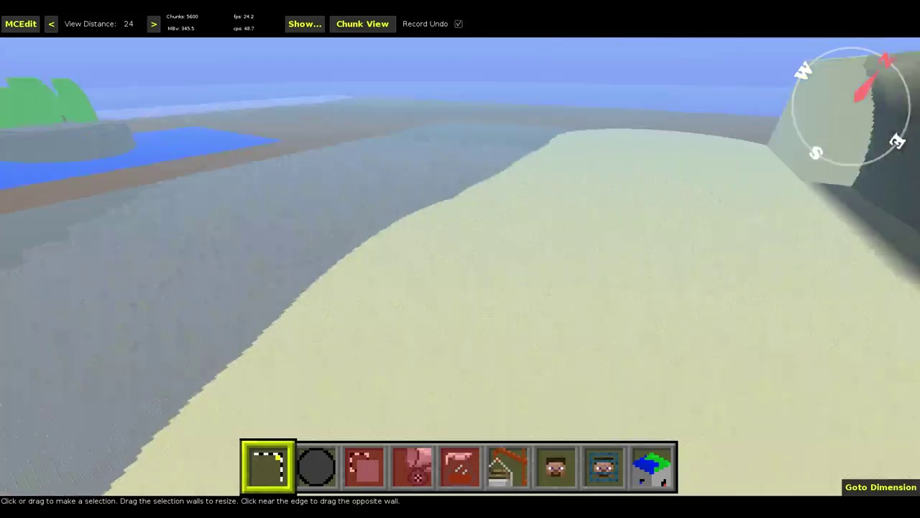
key("w")
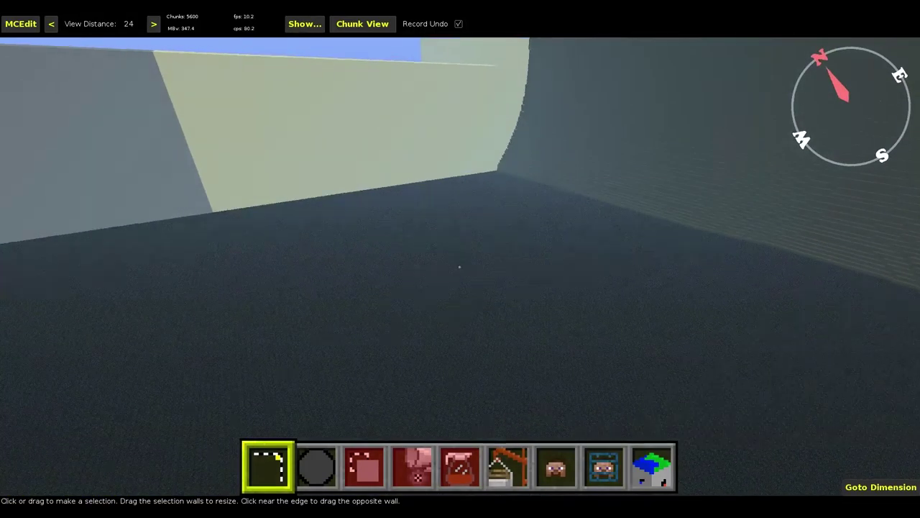
key("w")
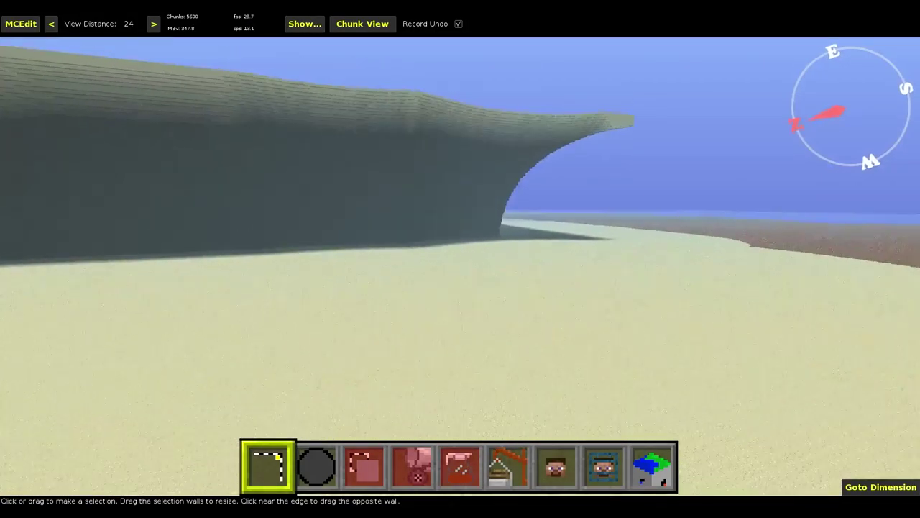
key("w")
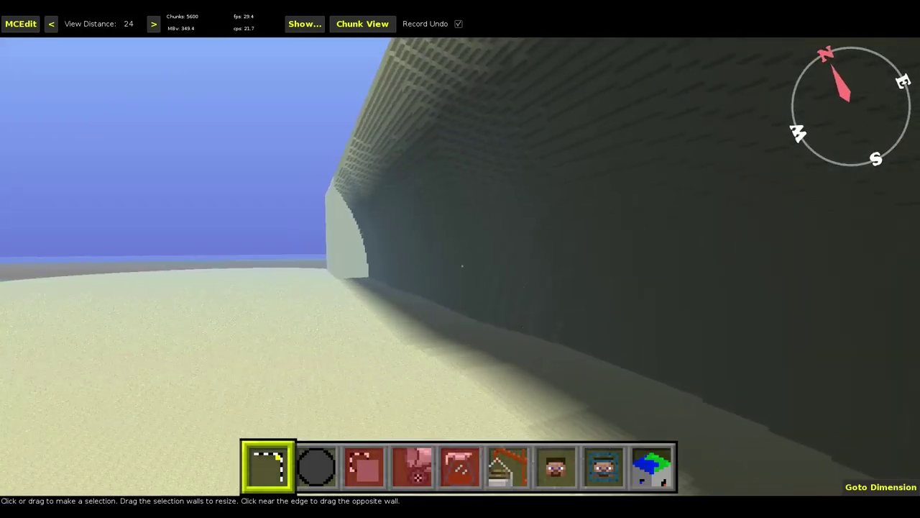
key("d")
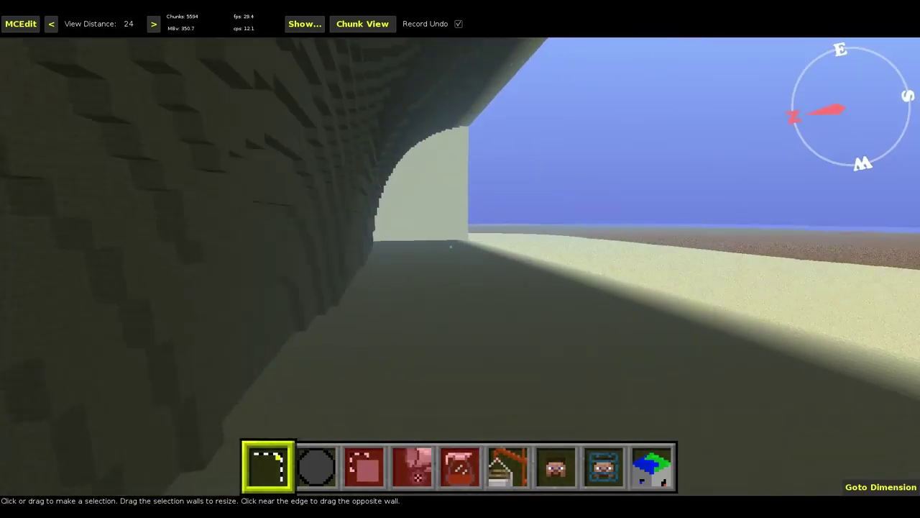
key("w")
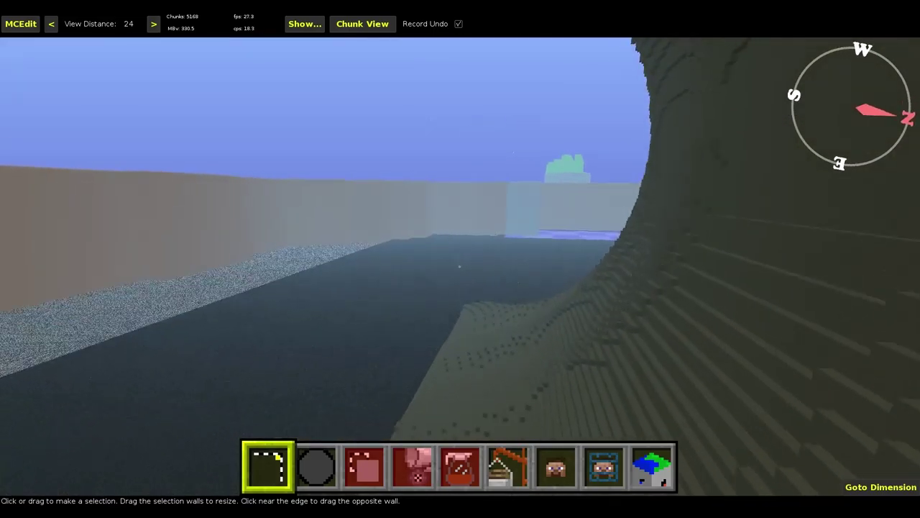
mouse_move(461, 267)
right_mouse_down()
mouse_move(561, 264)
mouse_move(465, 267)
right_mouse_up()
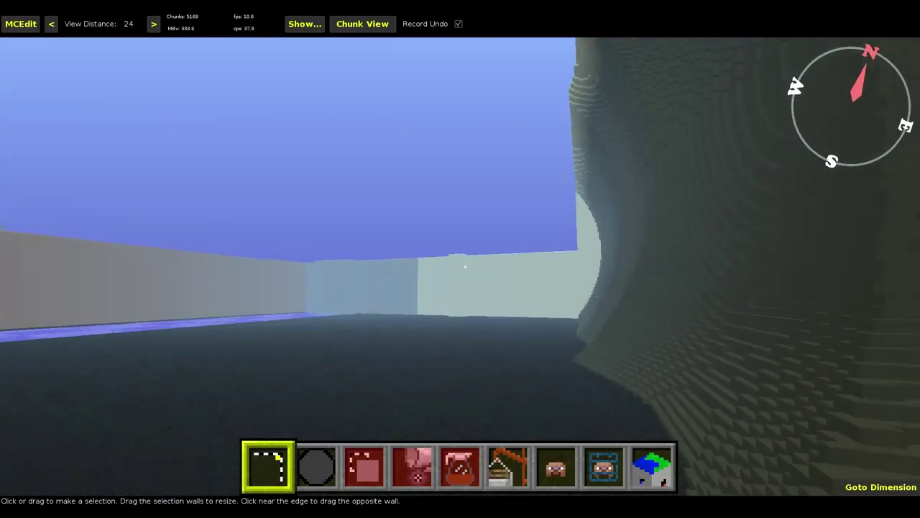
key("q")
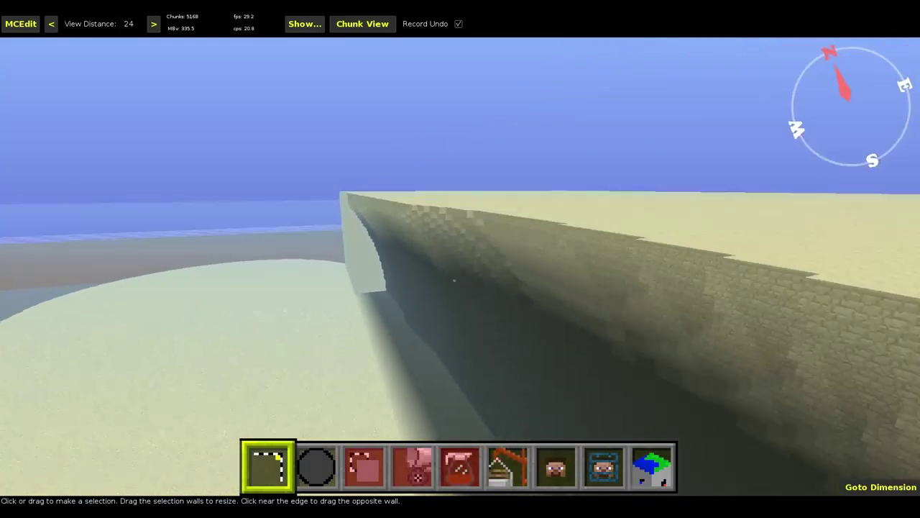
key("q")
right_click_drag(353, 358, 403, 359)
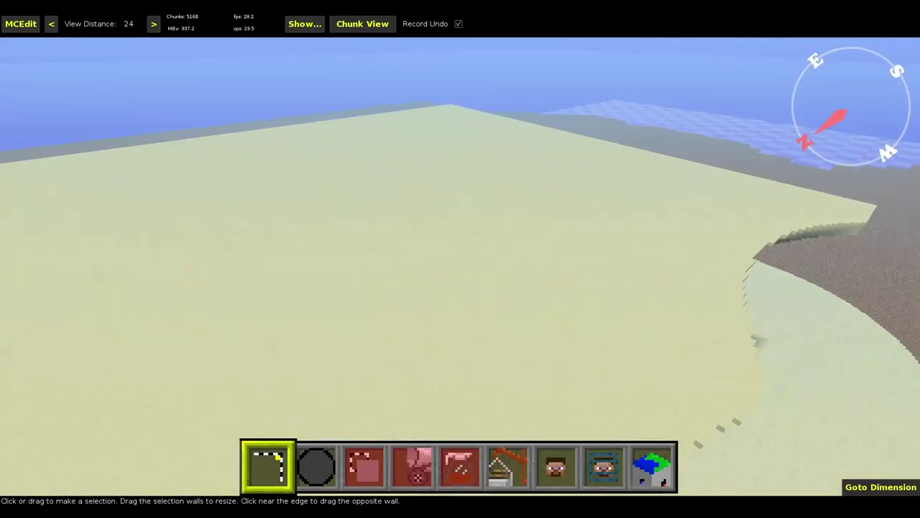
Step: Examine the carved south and west faces of the sandstone mass from its southwest corner and from ground level
key("d")
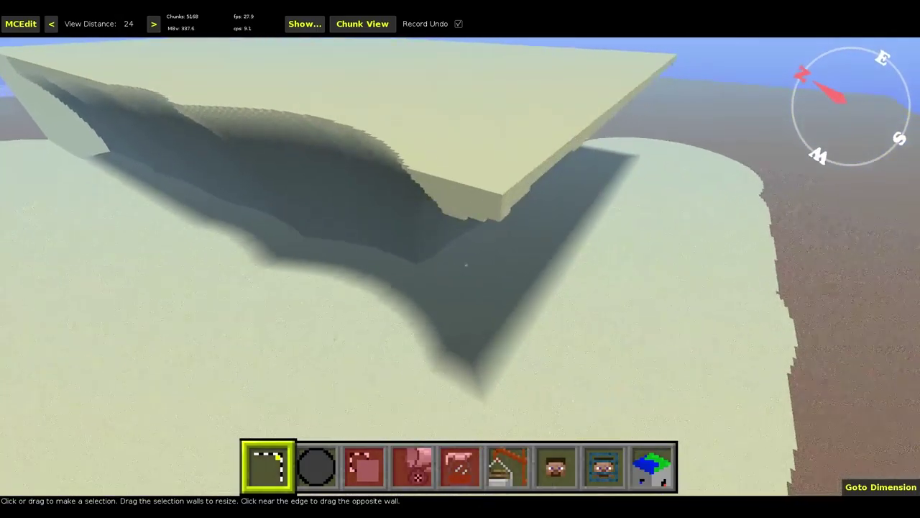
key("w")
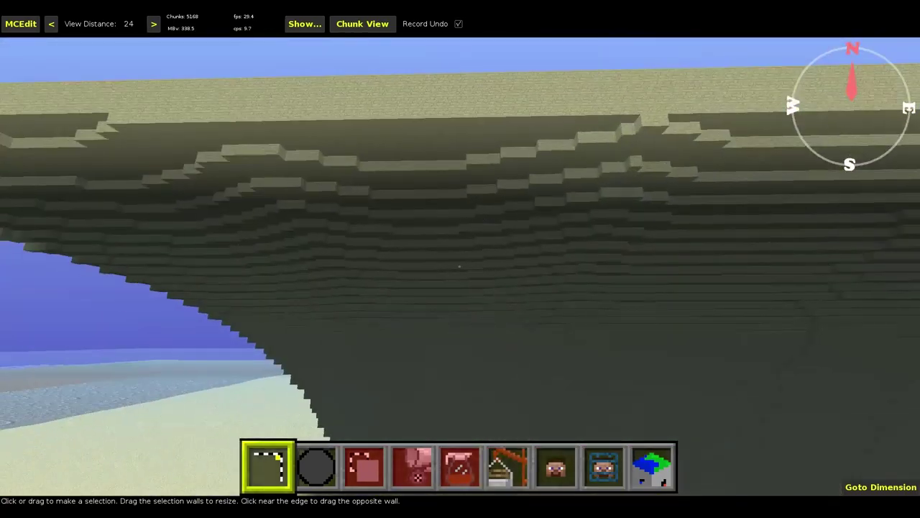
key("a")
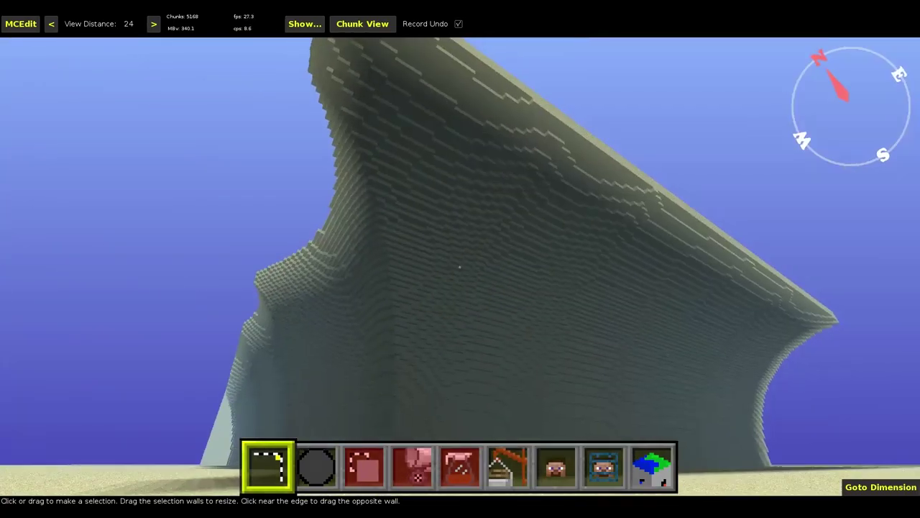
right_click_drag(460, 268, 455, 266)
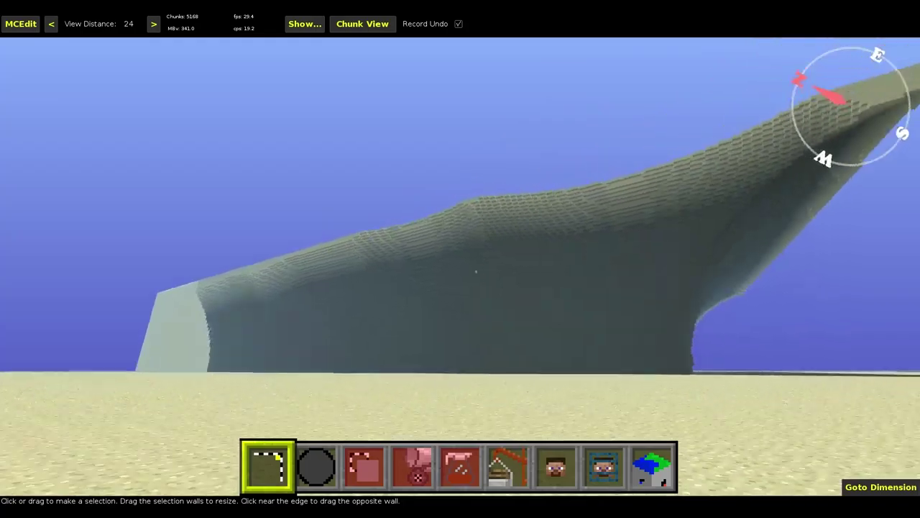
key("a")
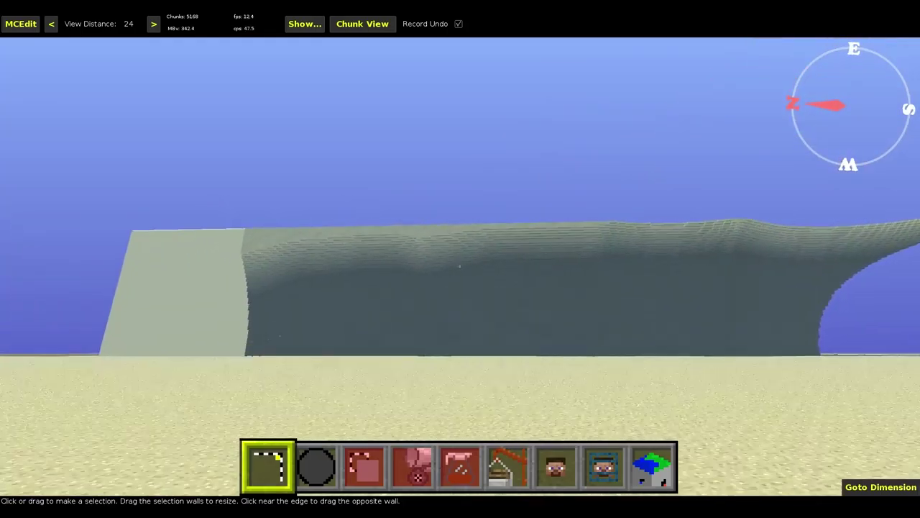
right_click_drag(459, 267, 460, 268)
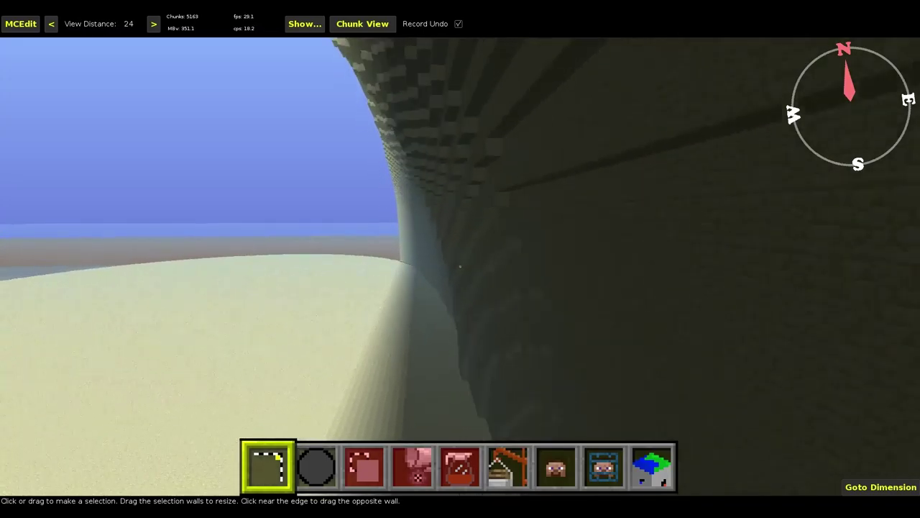
key("q")
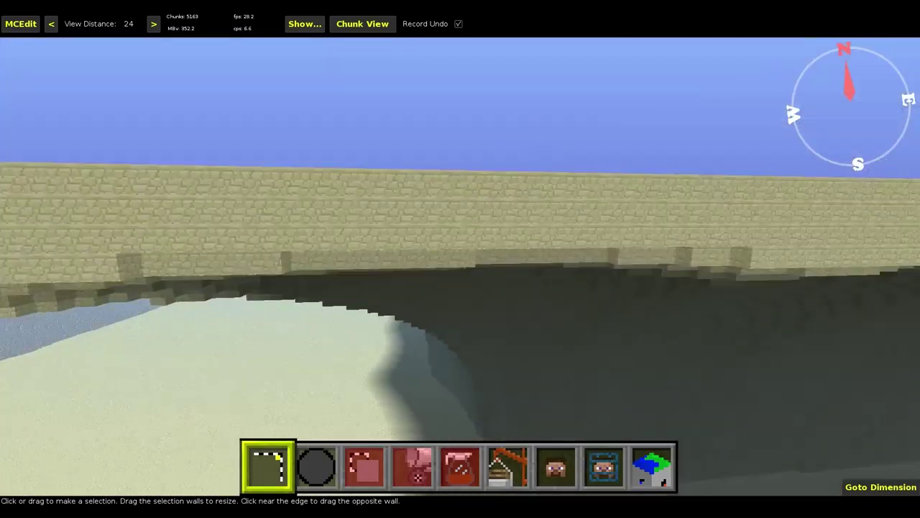
key("s")
mouse_move(462, 267)
right_mouse_down()
mouse_move(396, 257)
mouse_move(457, 266)
right_mouse_up()
key("a")
key("w")
key("w")
key("s")
key("w")
Step: Select a 108 × 258 × 33 block region of ground along the mass's uncarved east wall and clear the selection
key("d")
key("w")
key("a")
key("a")
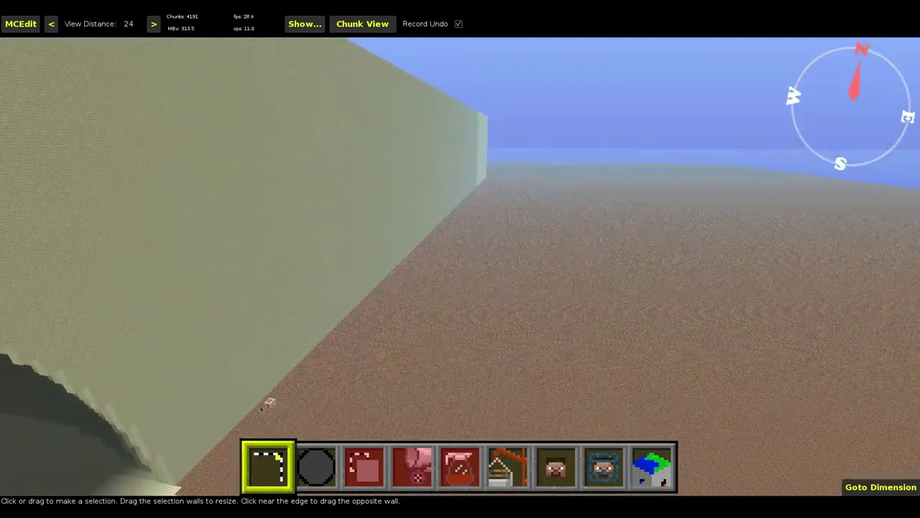
left_click_drag(260, 404, 601, 197)
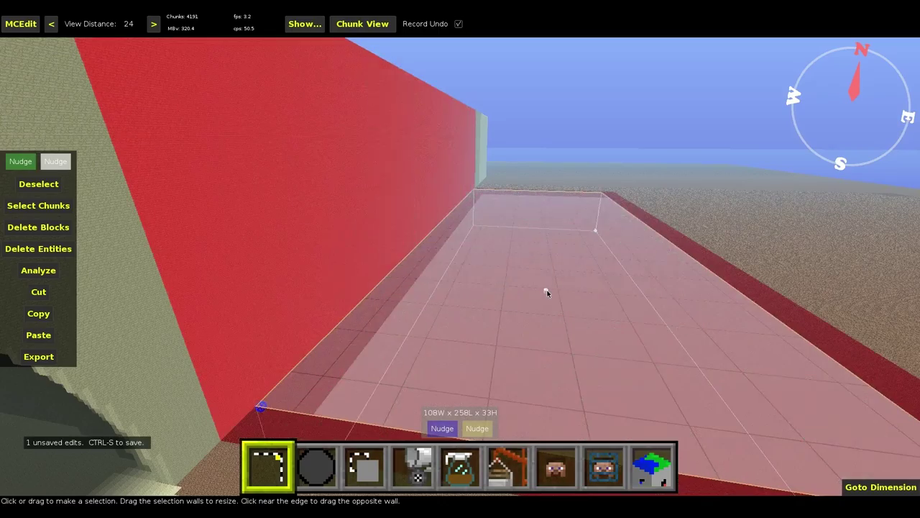
key("ctrl+d")
Step: Examine the overhang, curved walls and shaded sand floor along the south and west sides of the mass at ground level
right_click(547, 293)
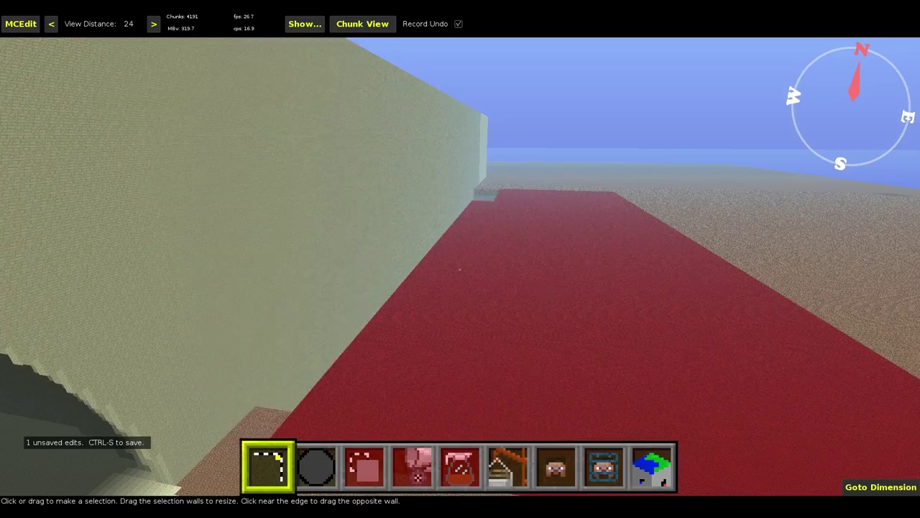
key("w")
key("l")
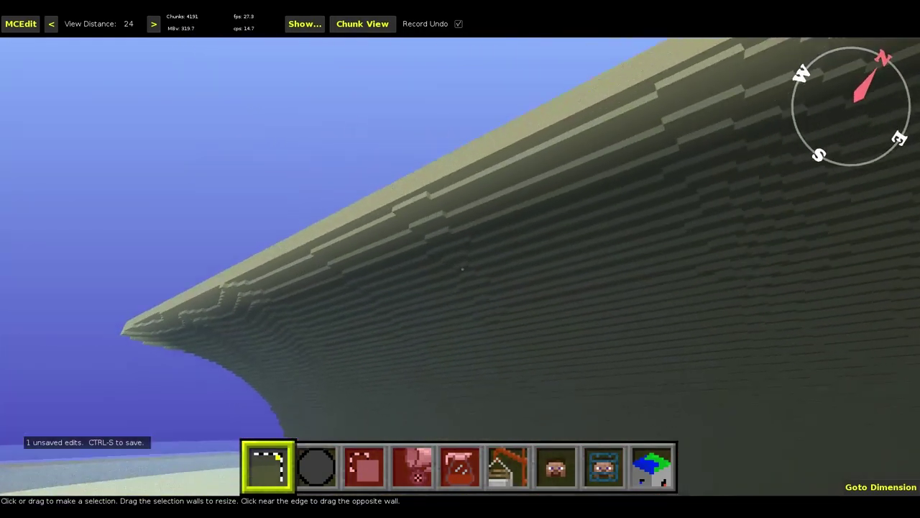
key("d")
key("w")
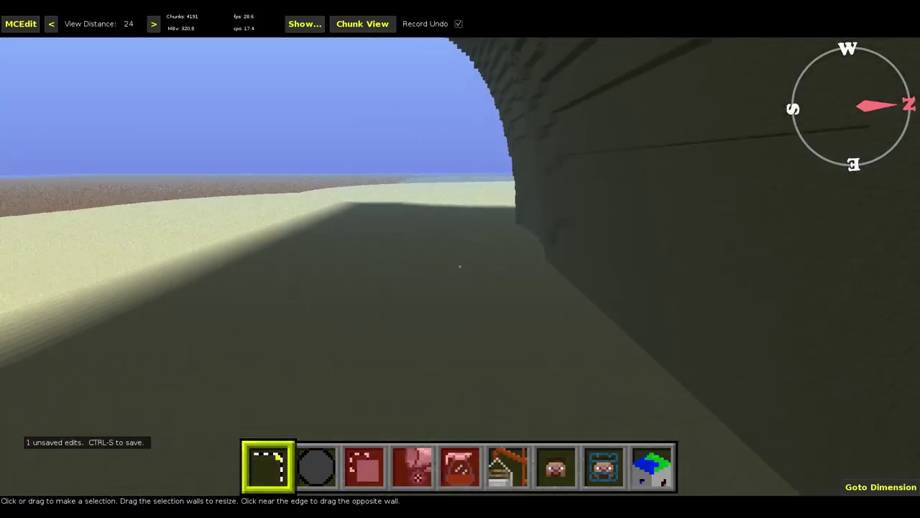
key("l")
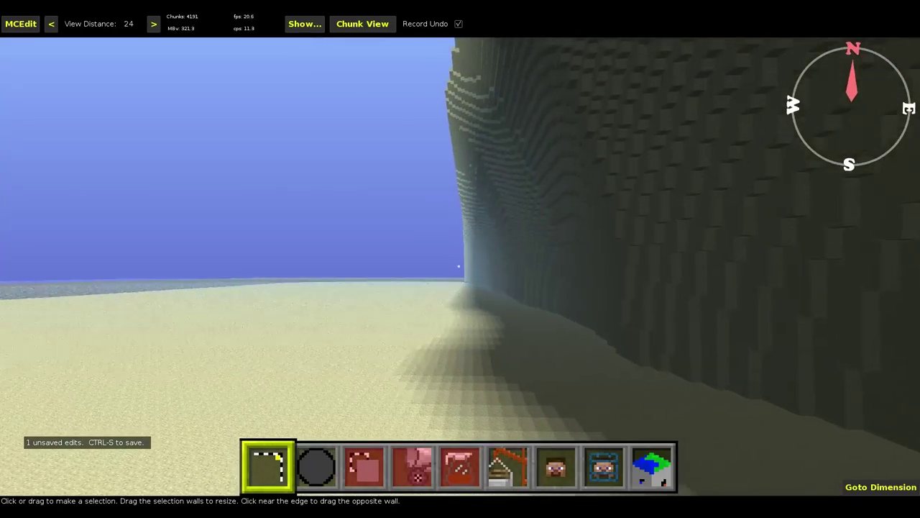
key("i")
key("k")
key("l")
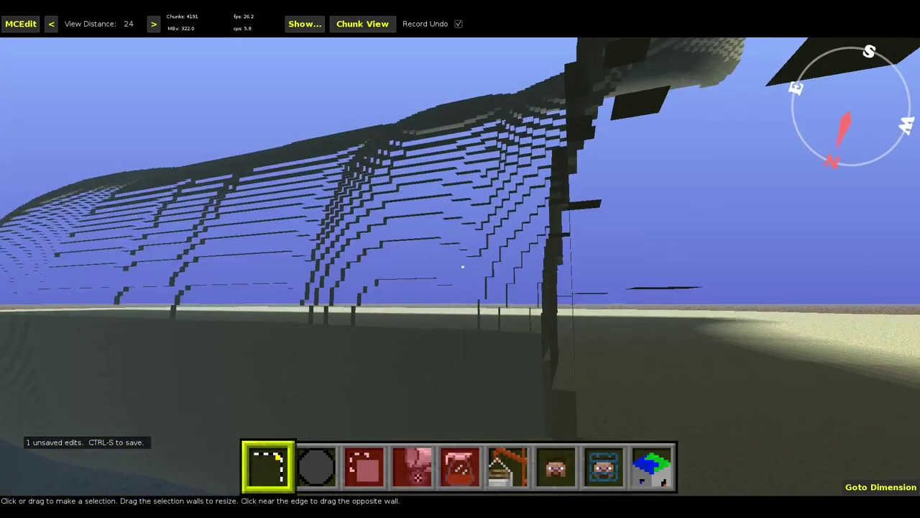
key("d")
key("w")
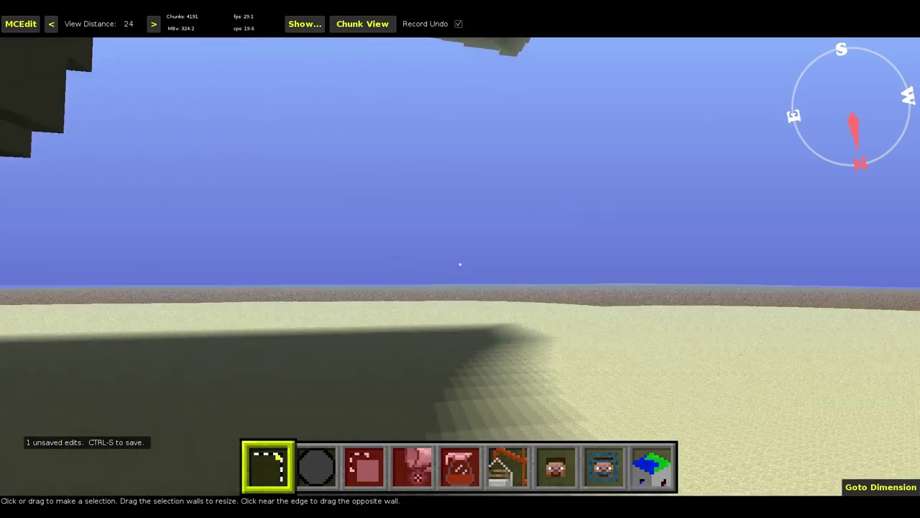
Step: Set up the round Replace brush at the foot of the west wall to replace air with sand
key("j")
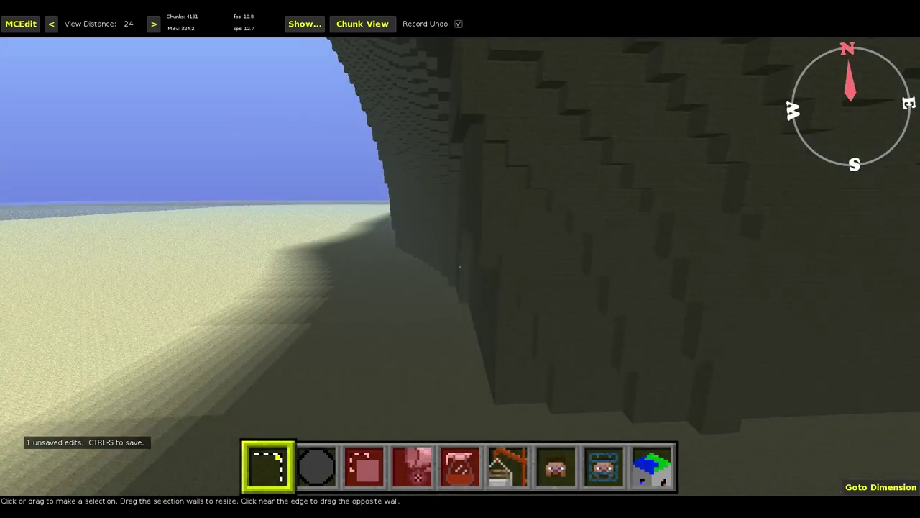
key("s")
key("l")
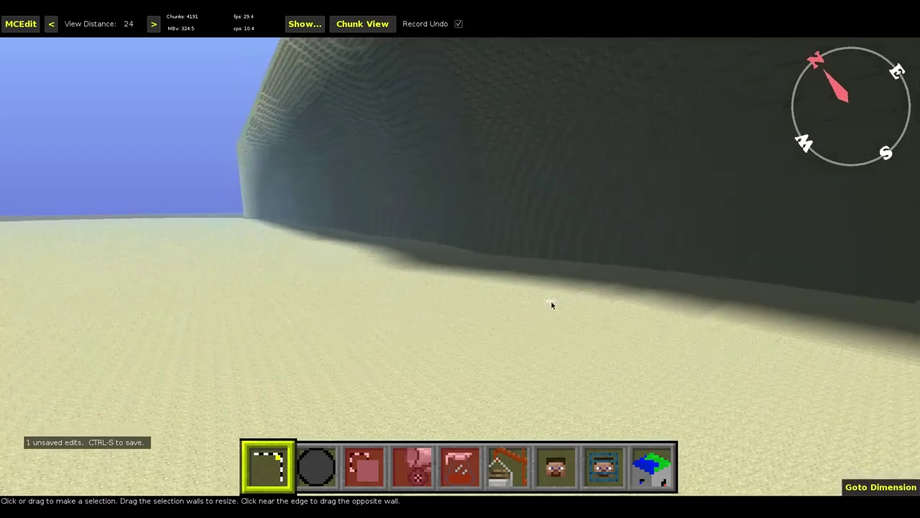
key("2")
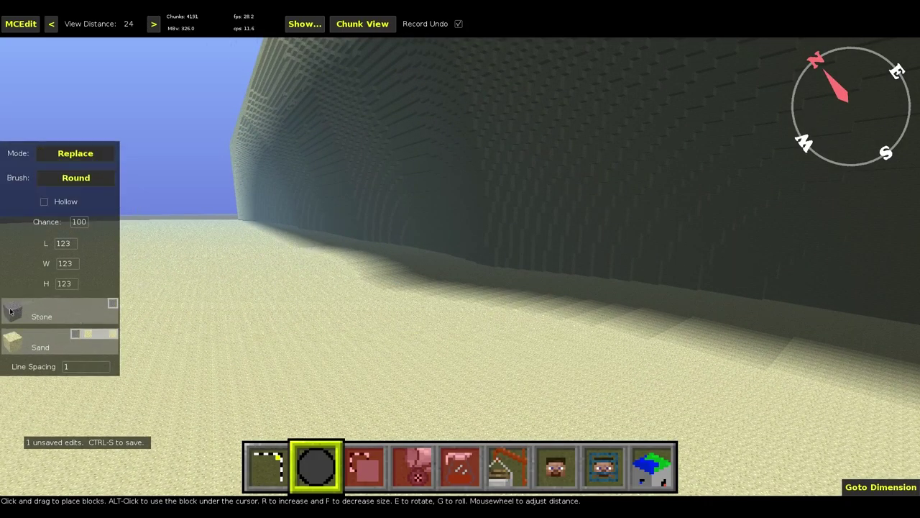
left_click(11, 311)
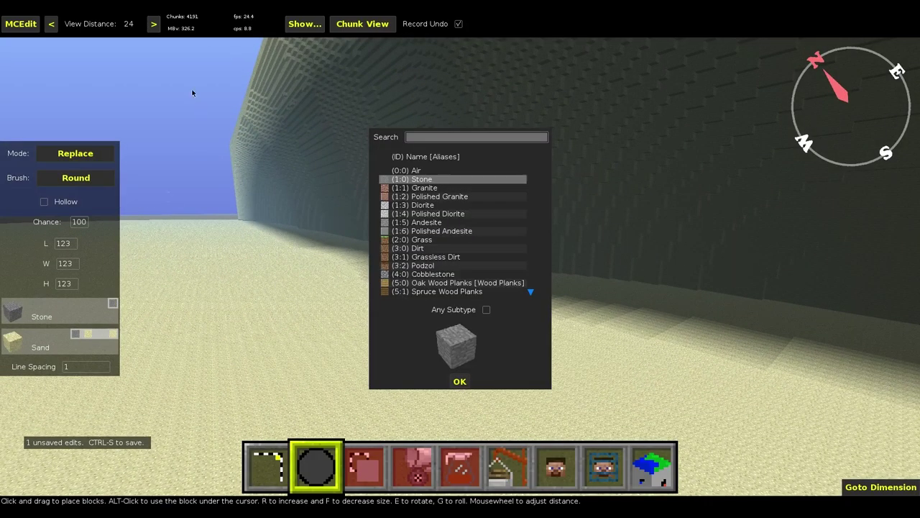
double_click(416, 175)
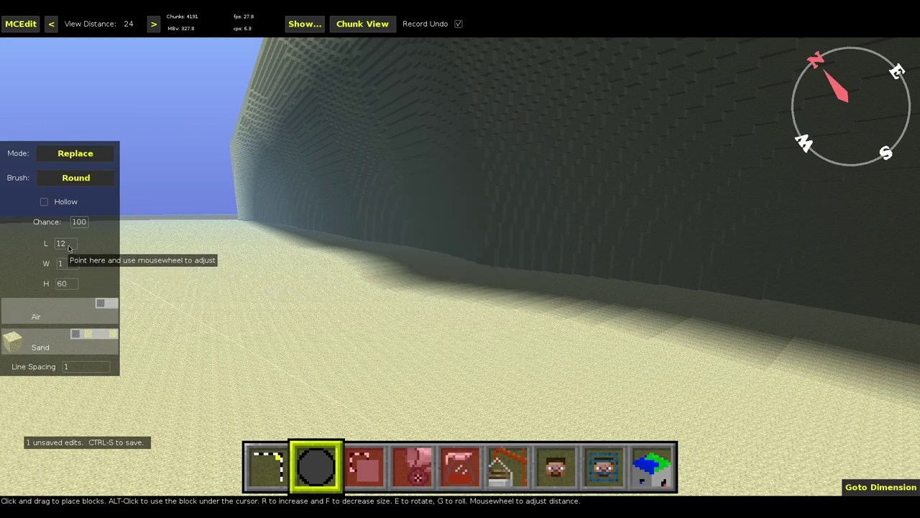
Step: Resize the round brush to length 62, width 46 and height 14
key("w")
mouse_move(420, 314)
right_mouse_down()
mouse_move(460, 269)
mouse_move(423, 314)
right_mouse_up()
key("d")
key("a")
key("r")
key("r")
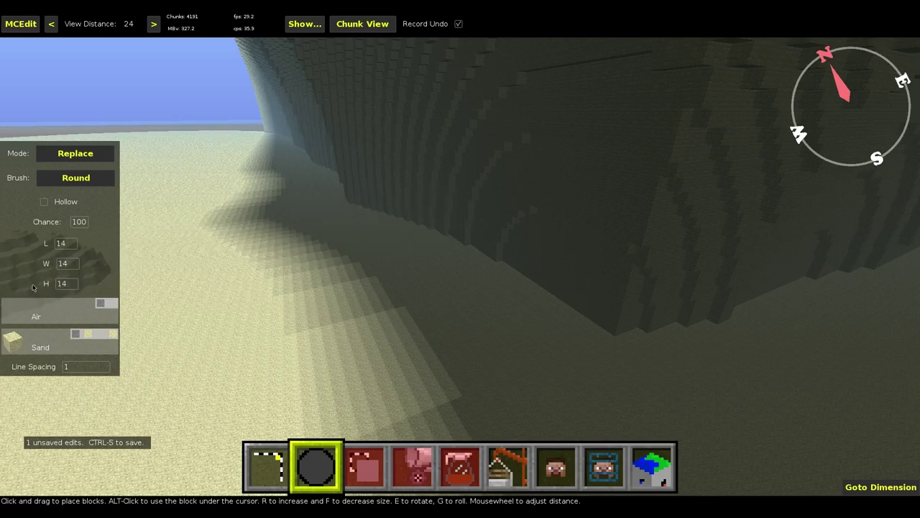
scroll(69, 244, "up", 20)
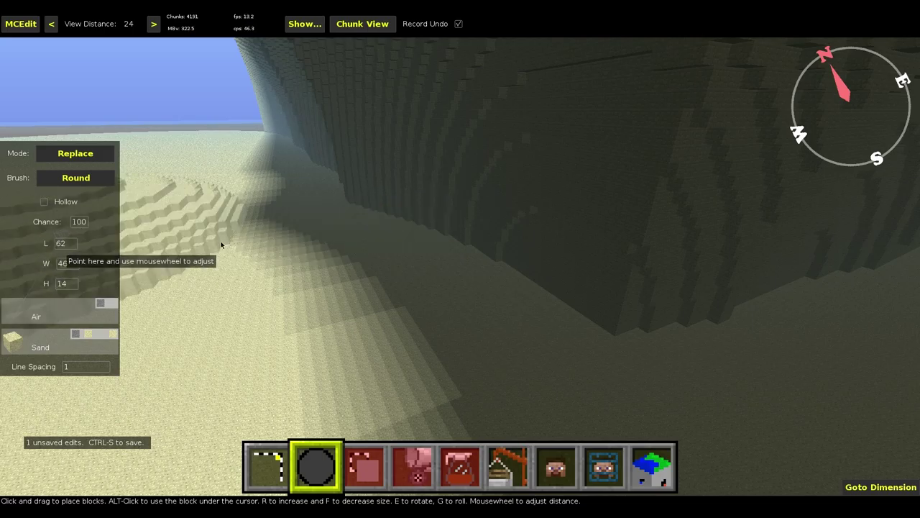
Step: Paint a row of low, overlapping sand mounds along the foot of the mass's west wall
key("a")
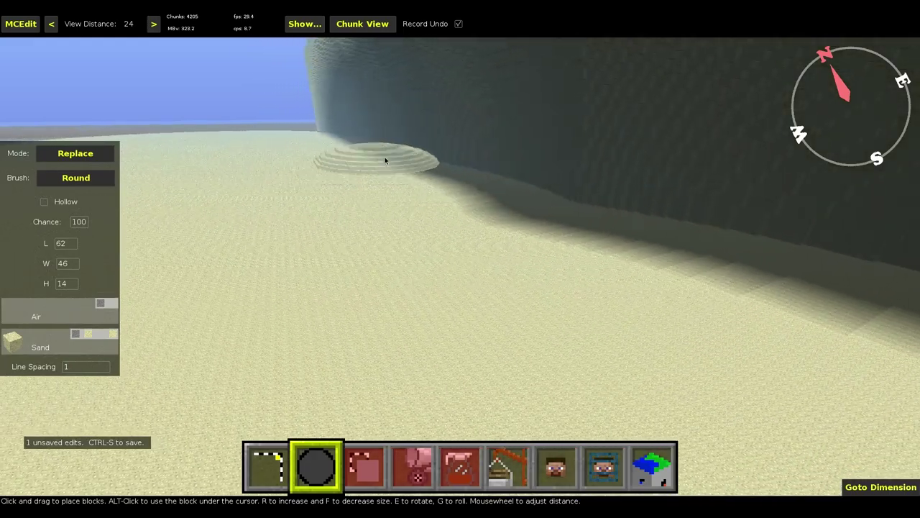
key("d")
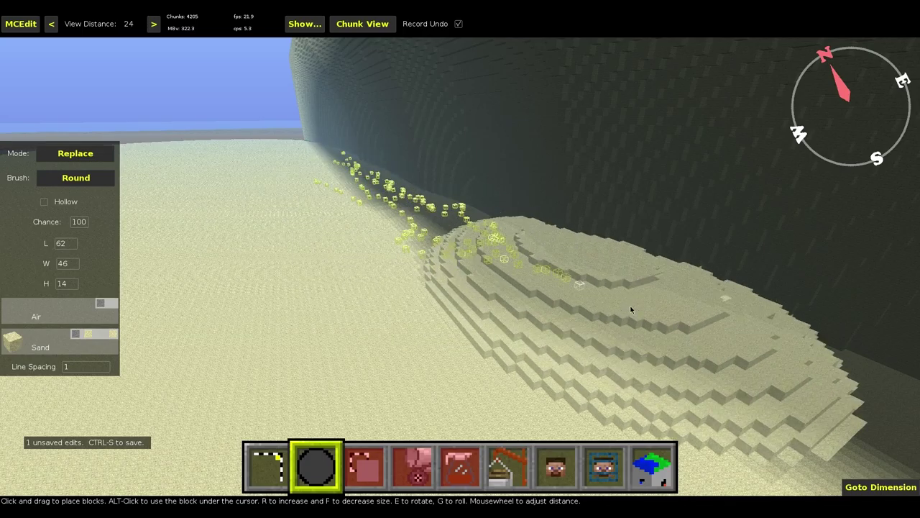
left_click(386, 320)
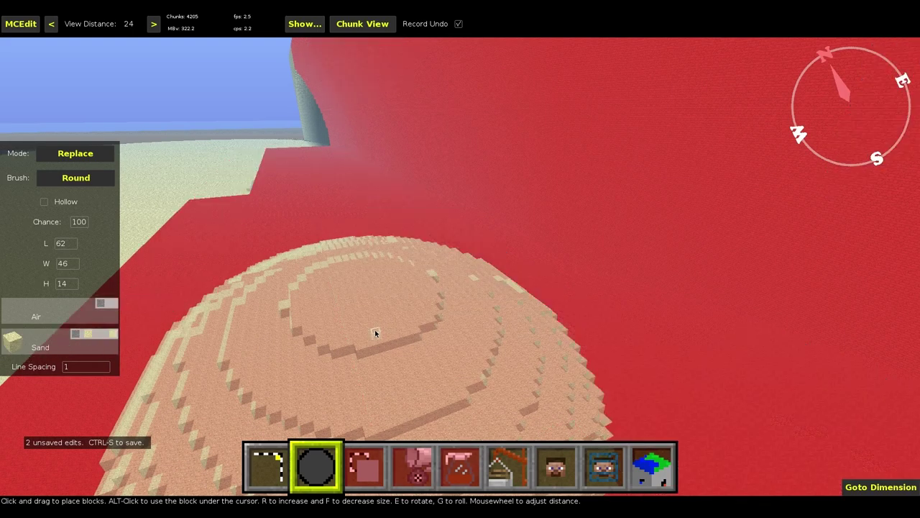
key("1")
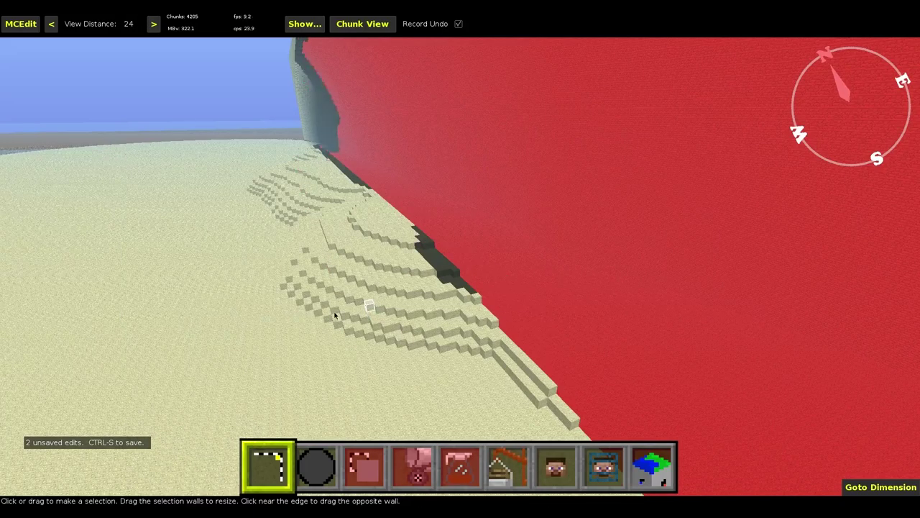
Step: Examine the new sand mounds along the west wall up close, from the floor and from a distance
key("w")
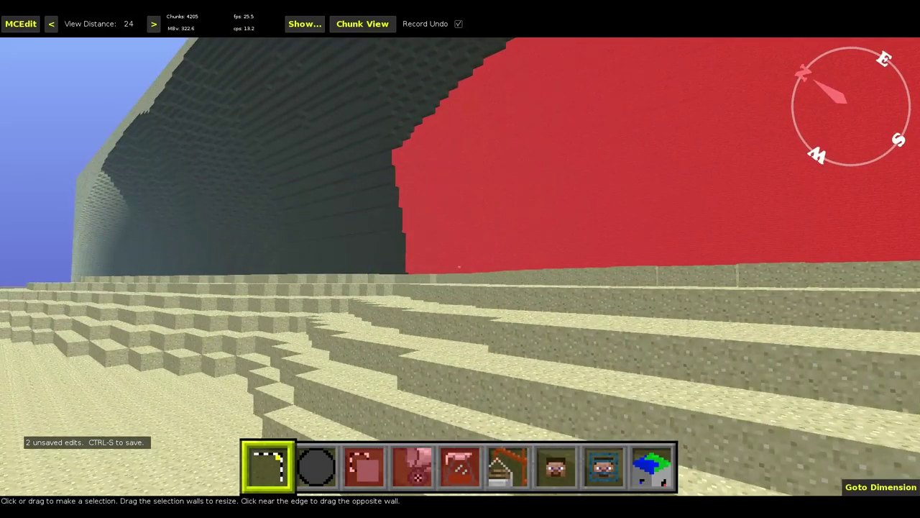
key("w")
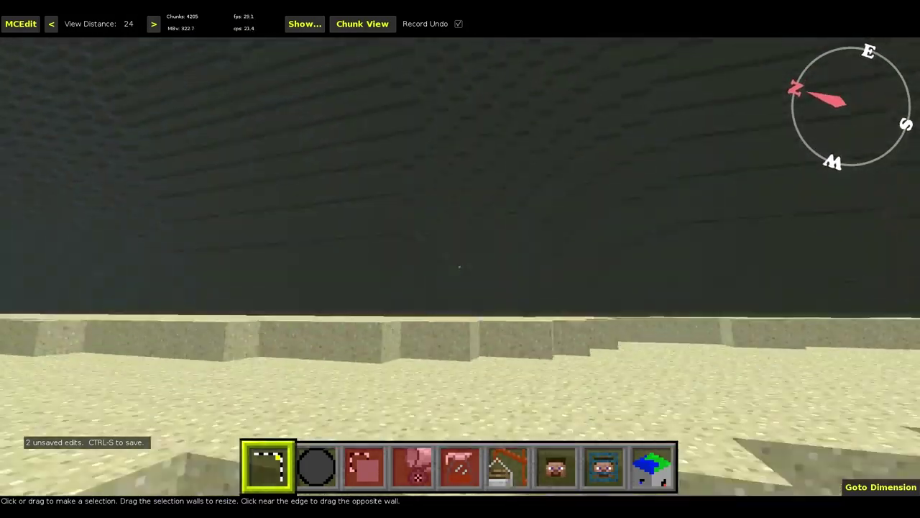
key("j")
key("d")
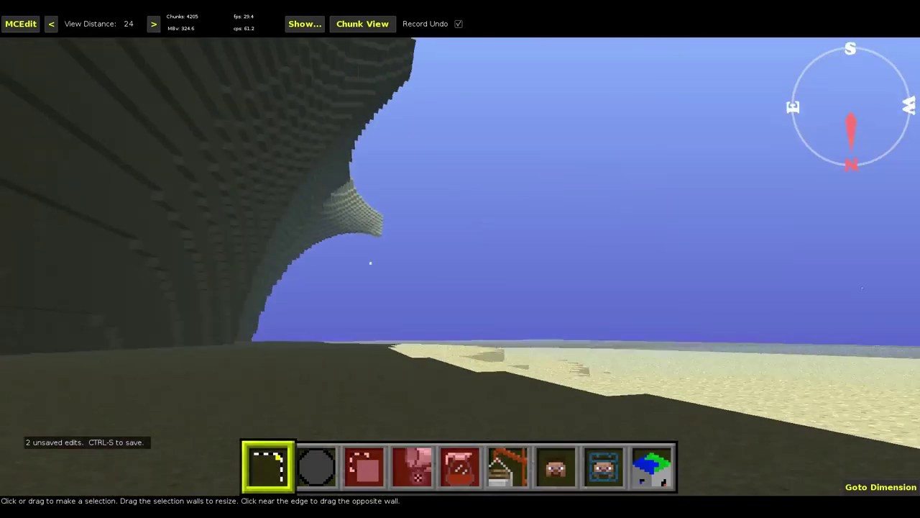
key("s")
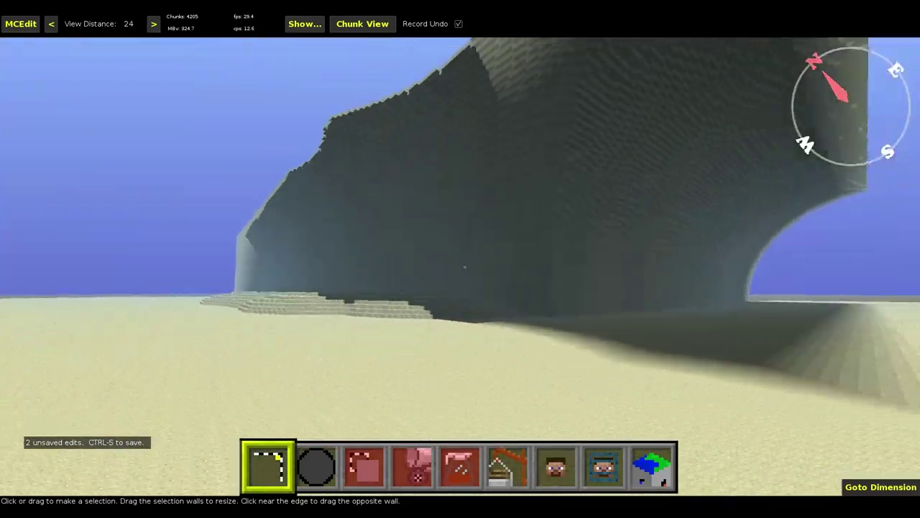
key("space")
key("a")
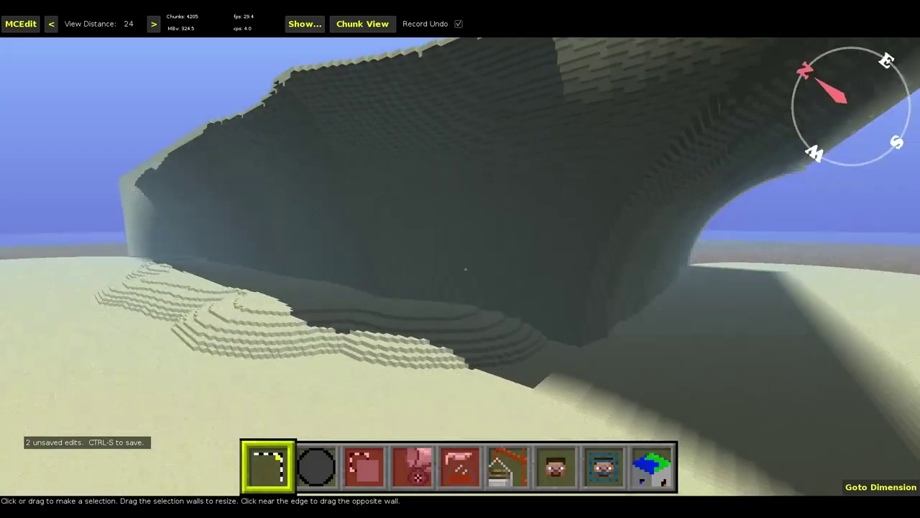
key("w")
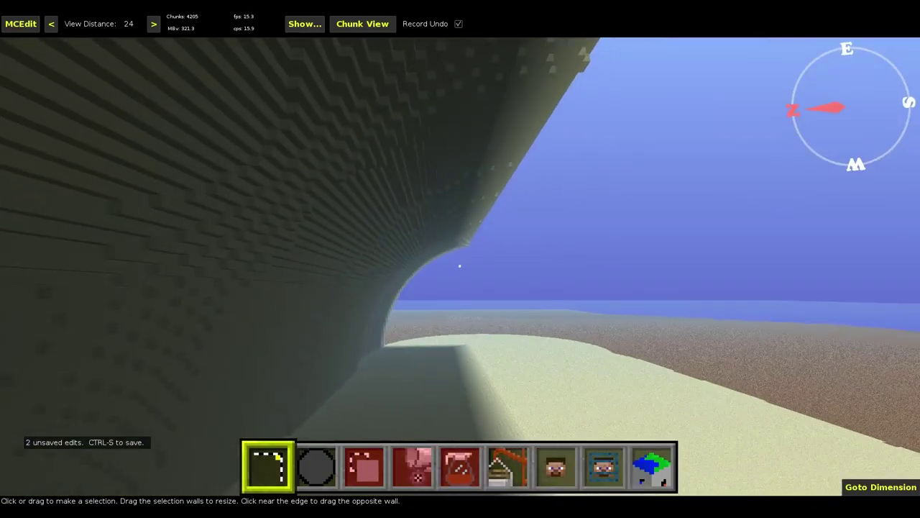
key("s")
key("s")
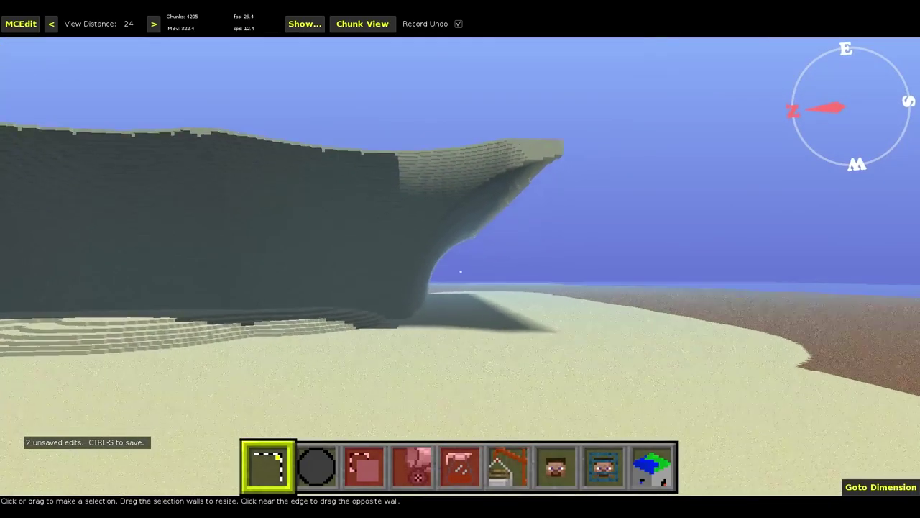
key("j")
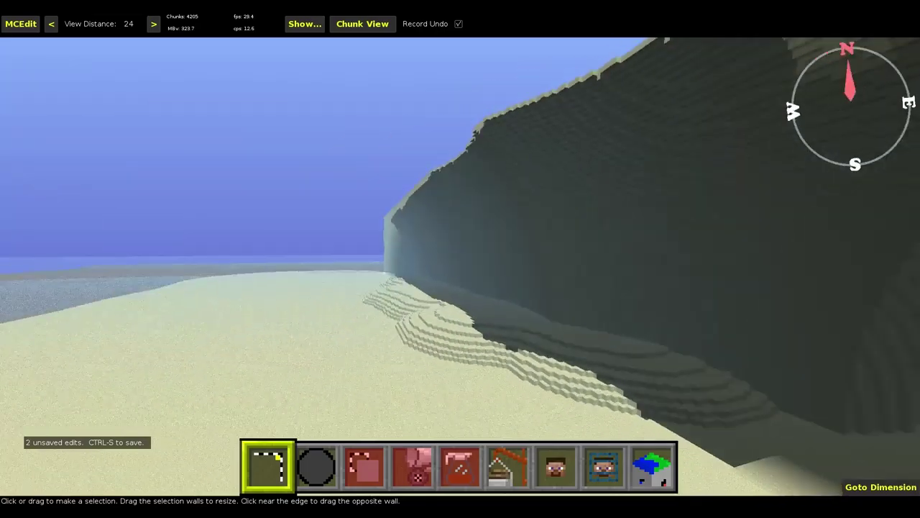
key("a")
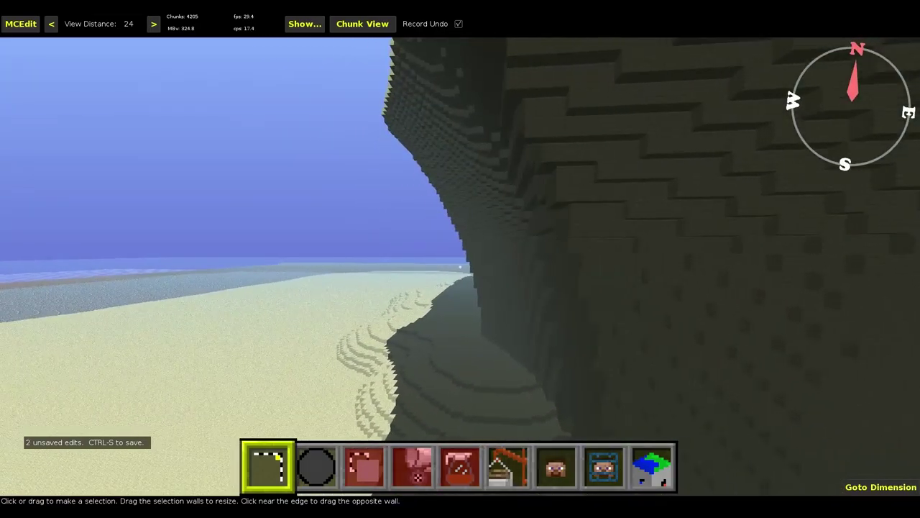
Step: Examine the curved overhang at the southwest corner from outside and inside, and the mass's flat east wall
key("s")
key("d")
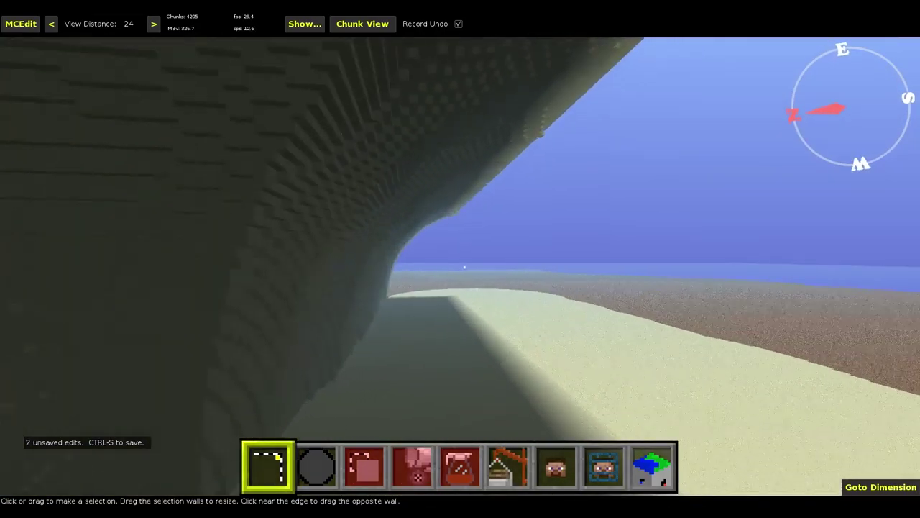
key("d")
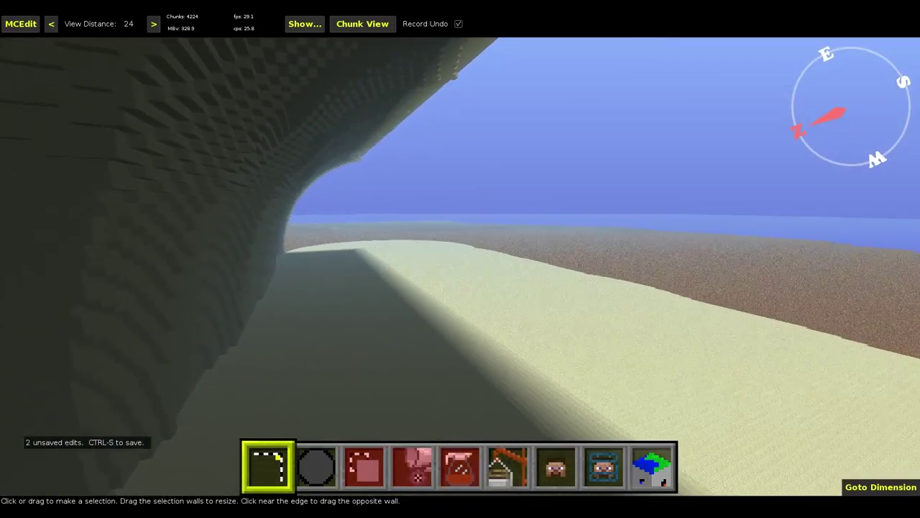
key("s")
key("a")
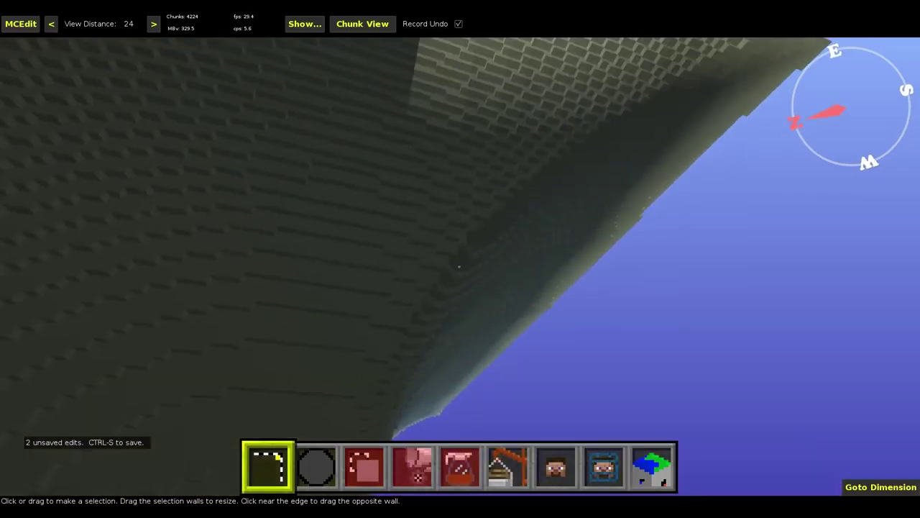
key("d")
key("q")
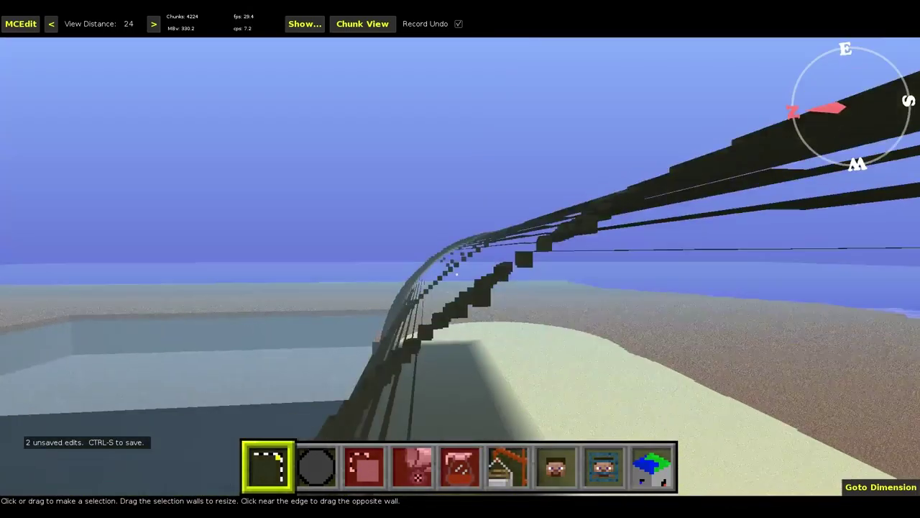
key("z")
key("d")
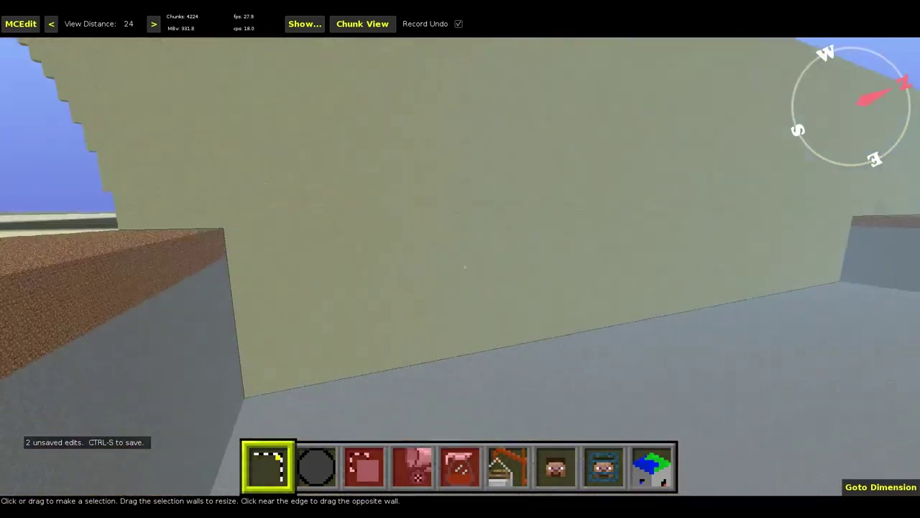
Step: Set up a diamond-shaped Fill brush of 81 × 81 × 81 blocks with air, facing the flat east wall
key("s")
right_click(464, 267)
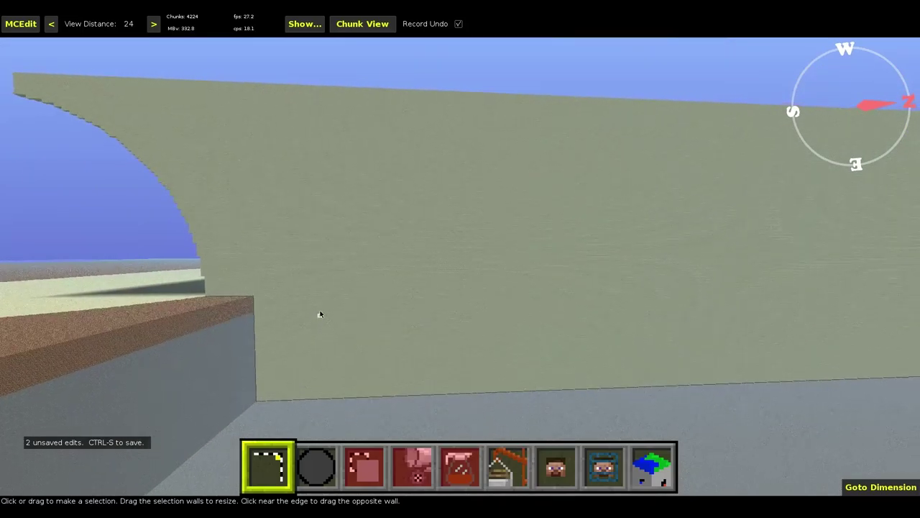
key("2")
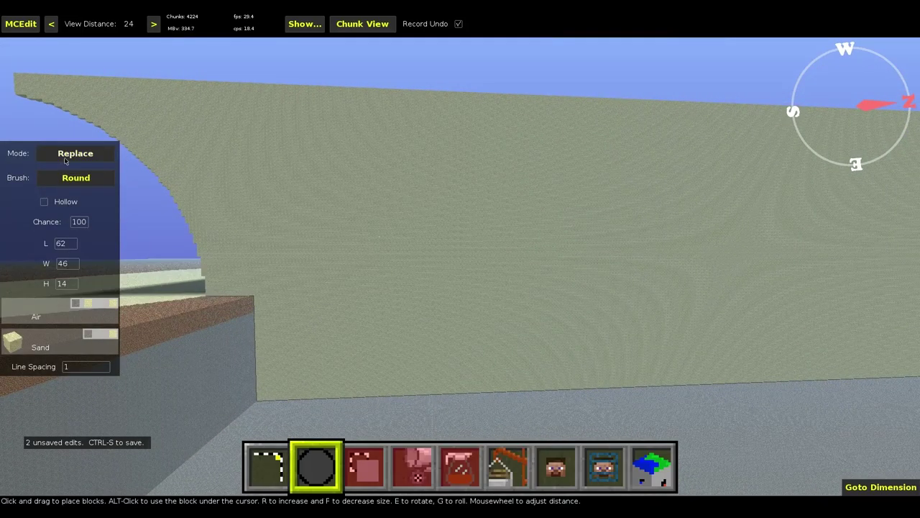
left_click(52, 153)
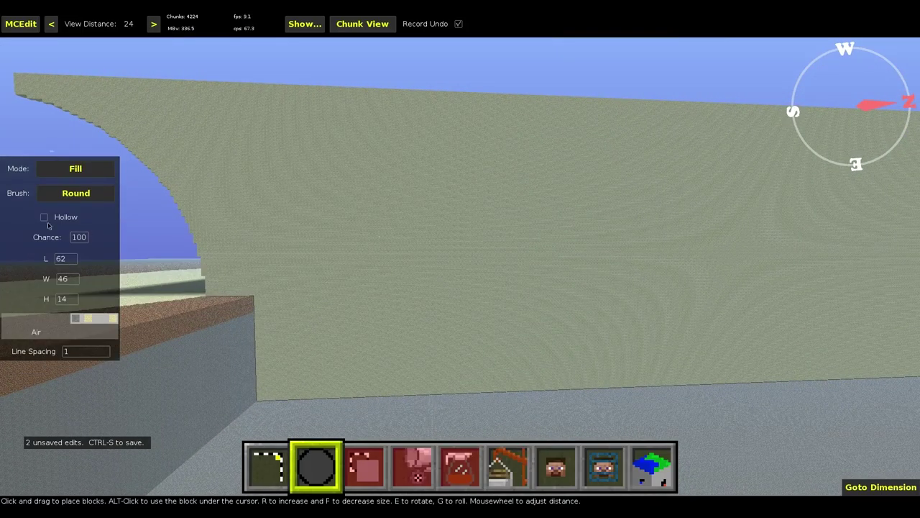
left_click(88, 320)
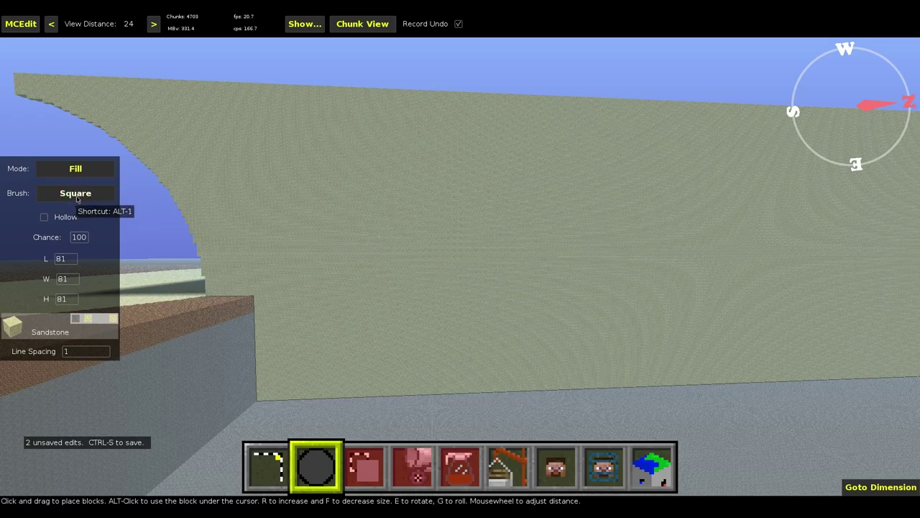
key("s")
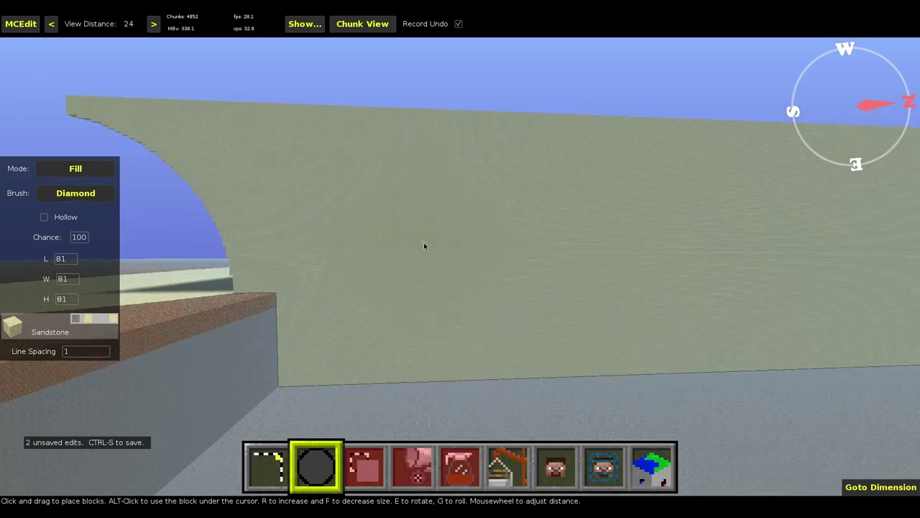
scroll(330, 287, "up", 3)
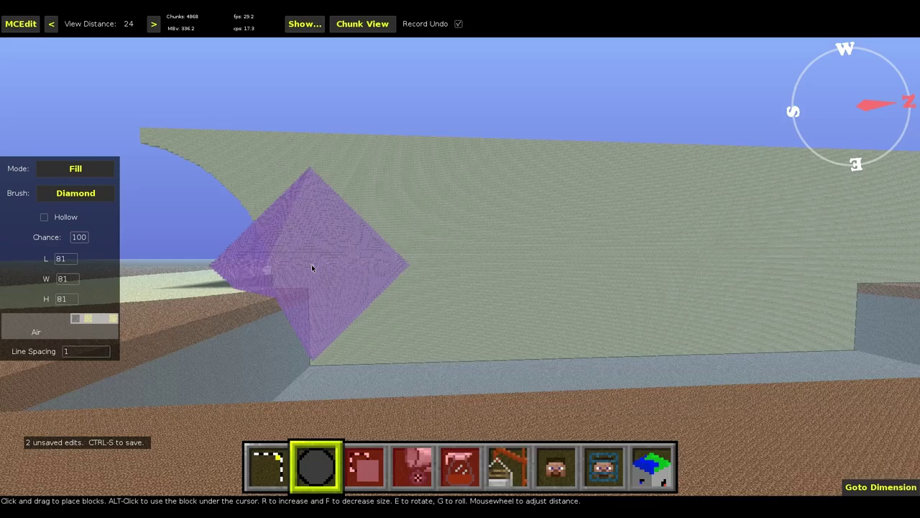
Step: Enlarge the diamond brush to 89 × 89 × 89 blocks
key("d")
scroll(305, 265, "down", 3)
key("r")
key("r")
key("r")
key("r")
key("r")
key("r")
key("r")
key("r")
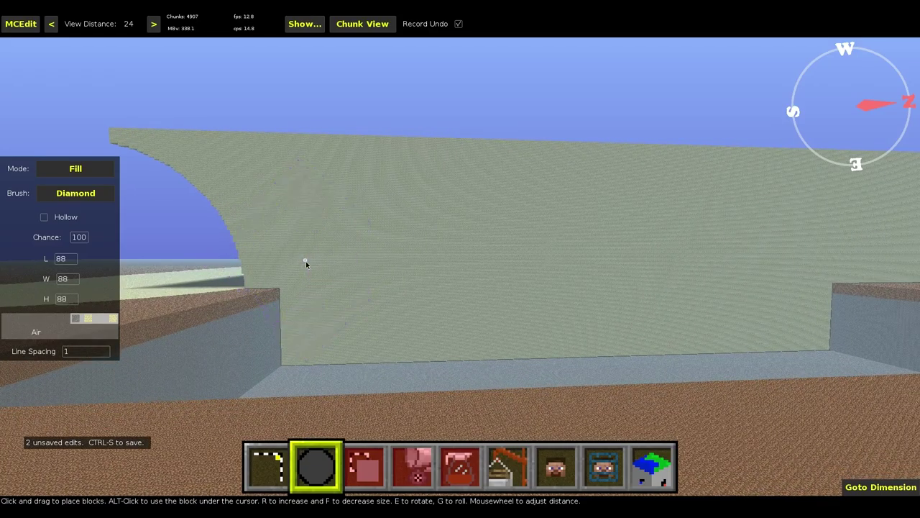
Step: Carve the lower east wall with the diamond air brush in one straight stroke from its south end to its north end
scroll(306, 261, "up", 3)
key("s")
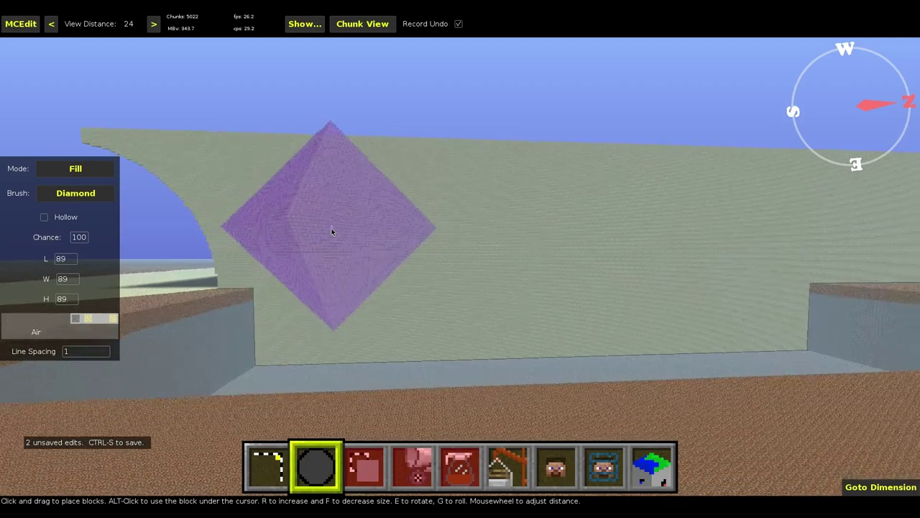
key("w")
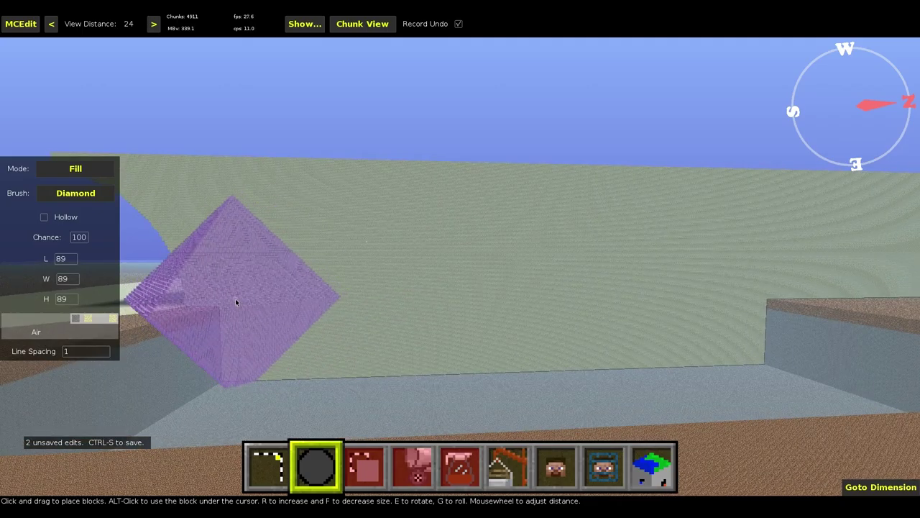
mouse_move(238, 302)
left_mouse_down()
mouse_move(597, 286)
mouse_move(775, 288)
left_mouse_up()
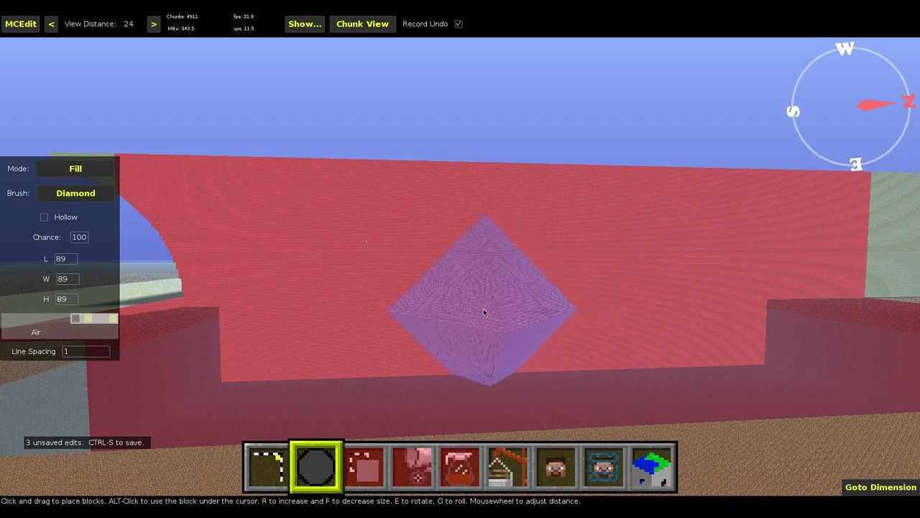
key("space")
right_click(480, 308)
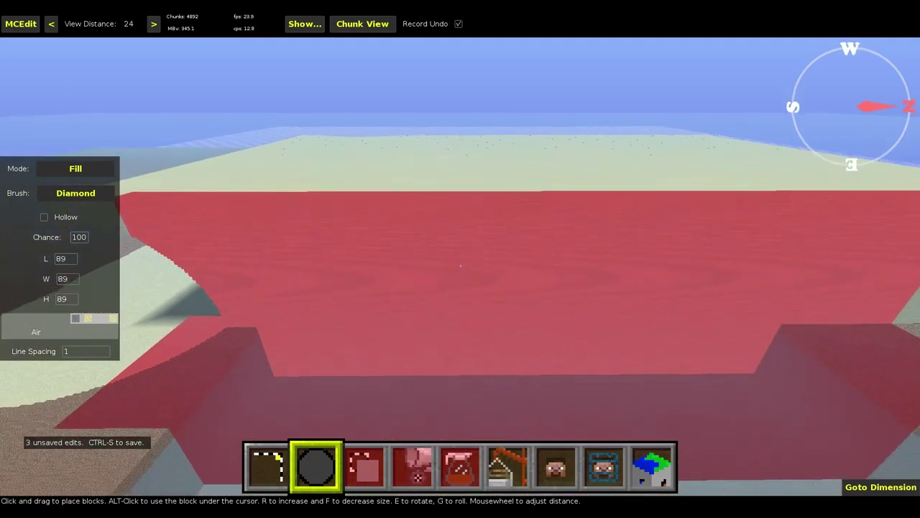
key("s")
right_click(460, 266)
key("1")
left_click_drag(372, 175, 273, 202)
left_click(35, 206)
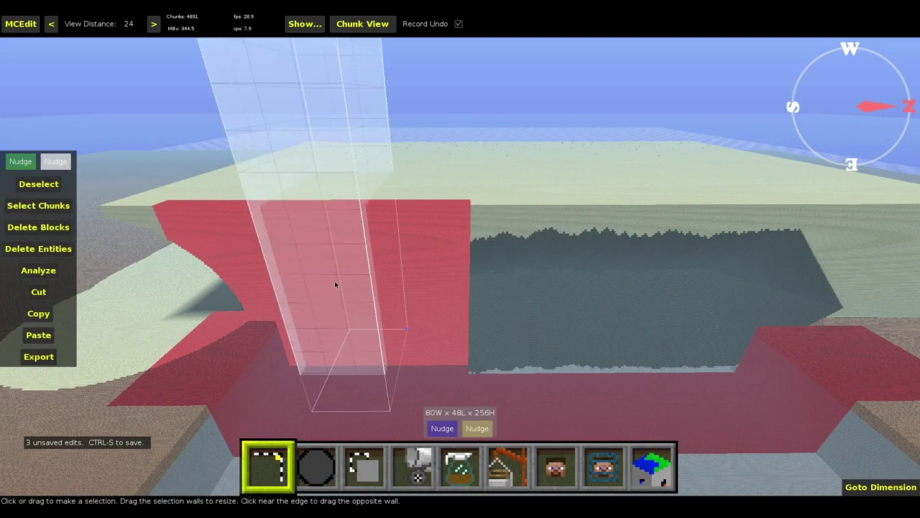
right_click(335, 285)
key("shift")
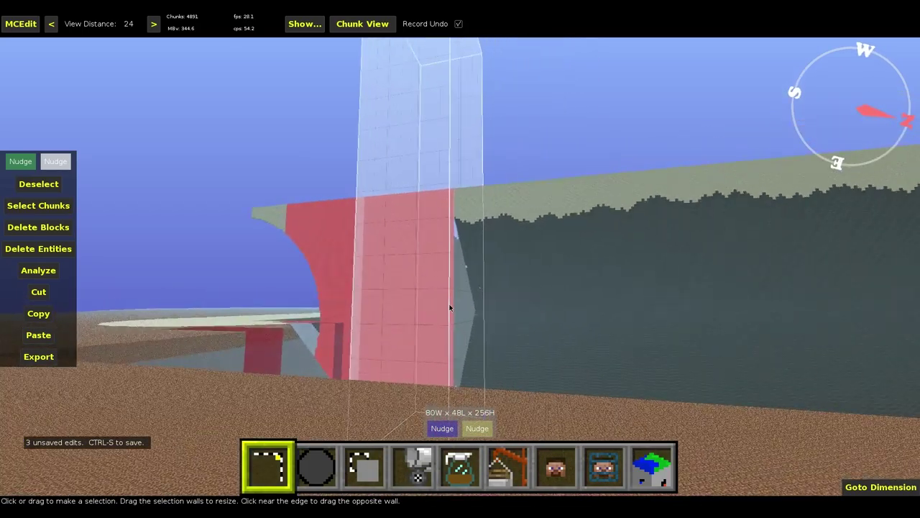
right_click(460, 266)
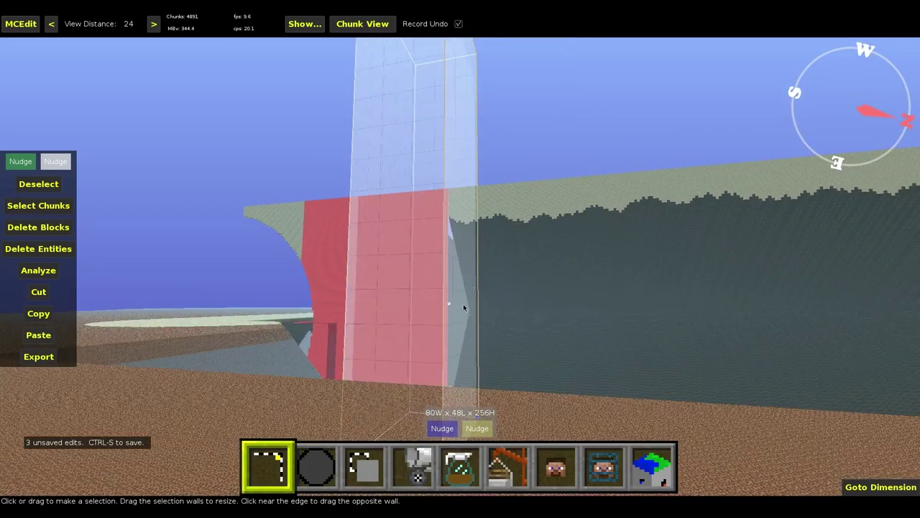
key("d")
key("ctrl+d")
Step: Examine the diamond-carved east wall from inside the hollow along its length, and from outside at the southeast corner
right_click(456, 311)
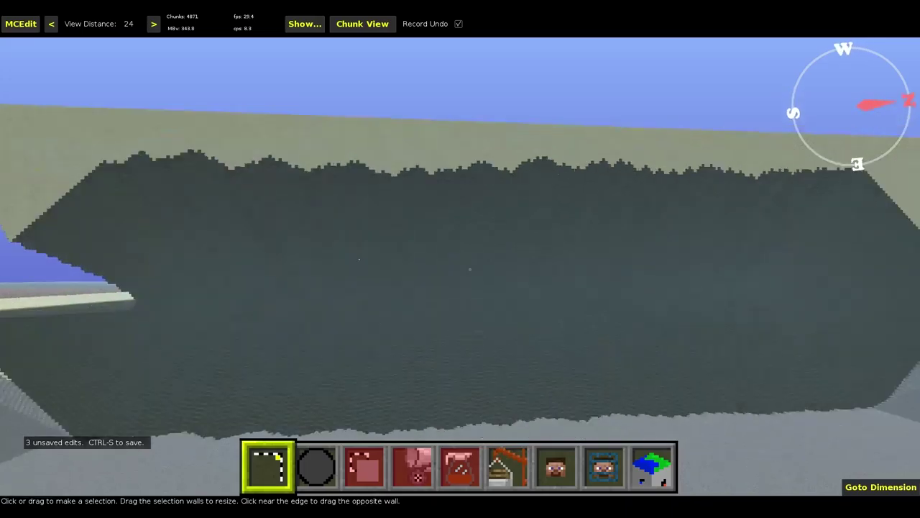
key("w")
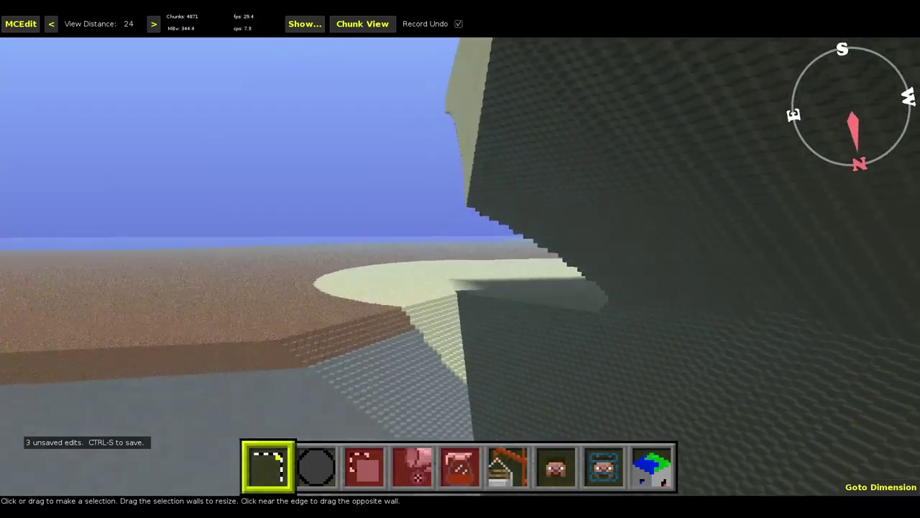
key("w")
key("s")
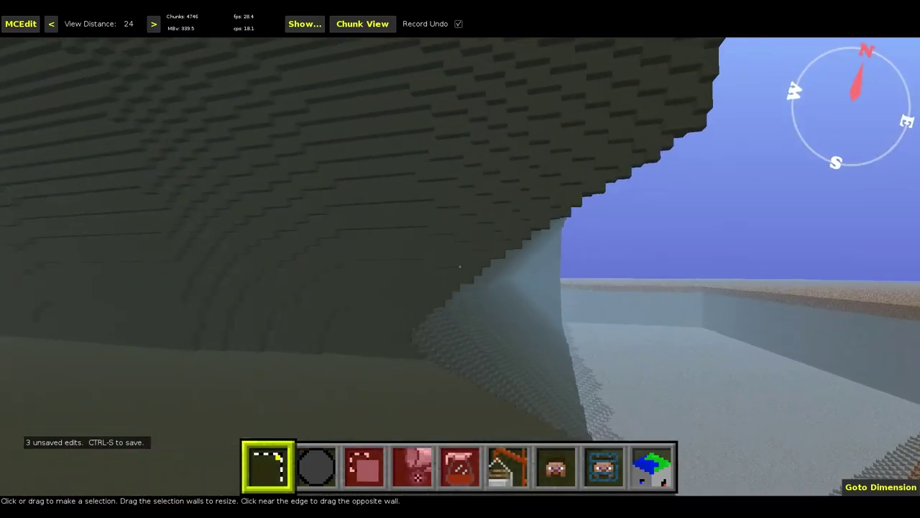
key("w")
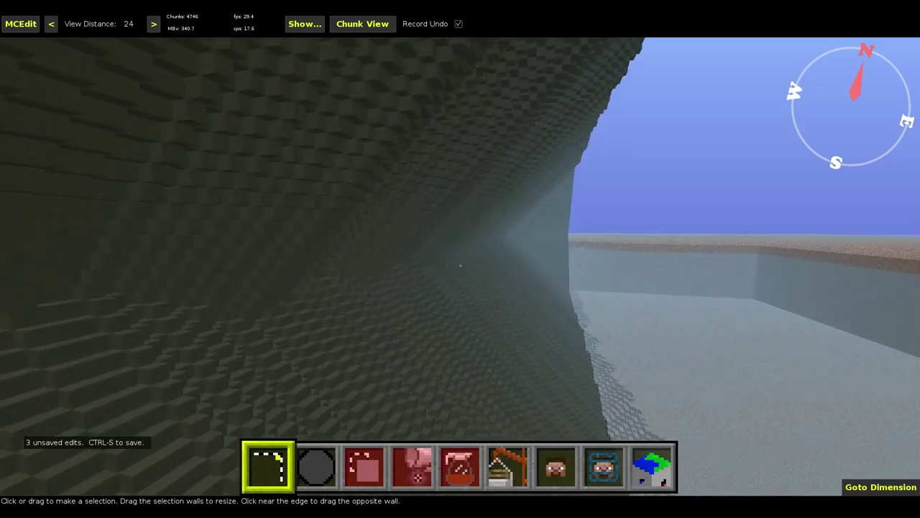
mouse_move(460, 265)
right_mouse_down()
mouse_move(482, 281)
mouse_move(465, 266)
mouse_move(444, 273)
right_mouse_up()
key("space")
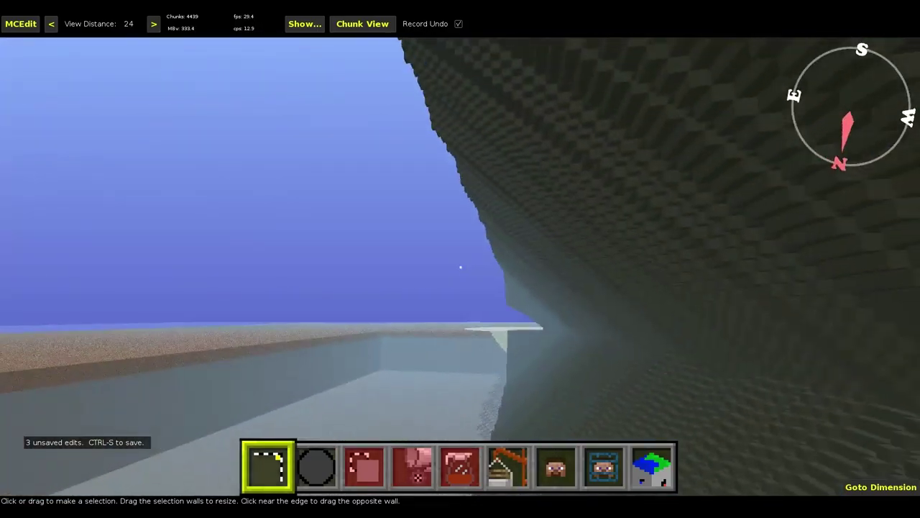
key("d")
right_click_drag(463, 267, 460, 266)
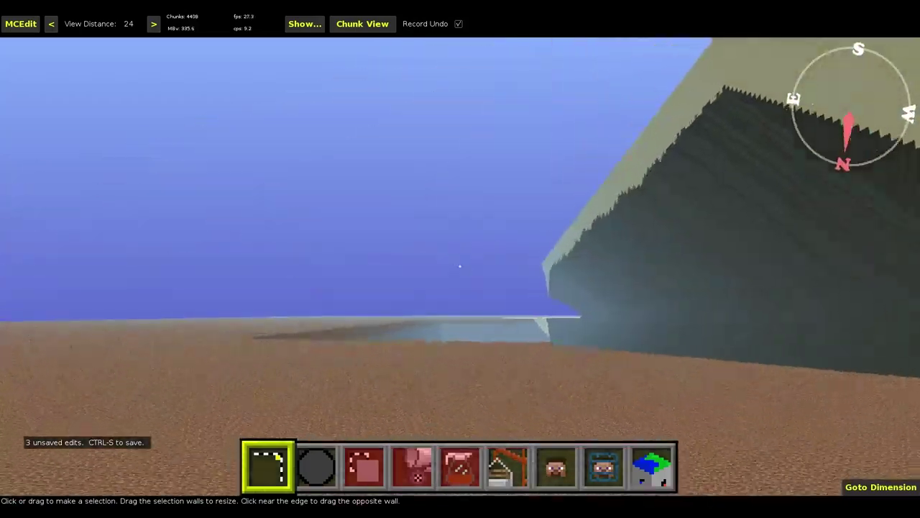
right_click_drag(463, 266, 436, 325)
key("a")
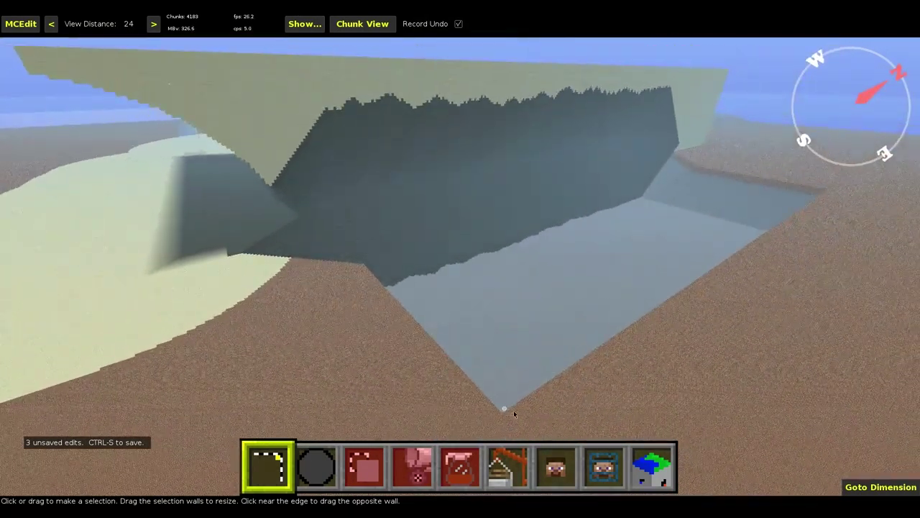
key("w")
right_click_drag(522, 353, 459, 265)
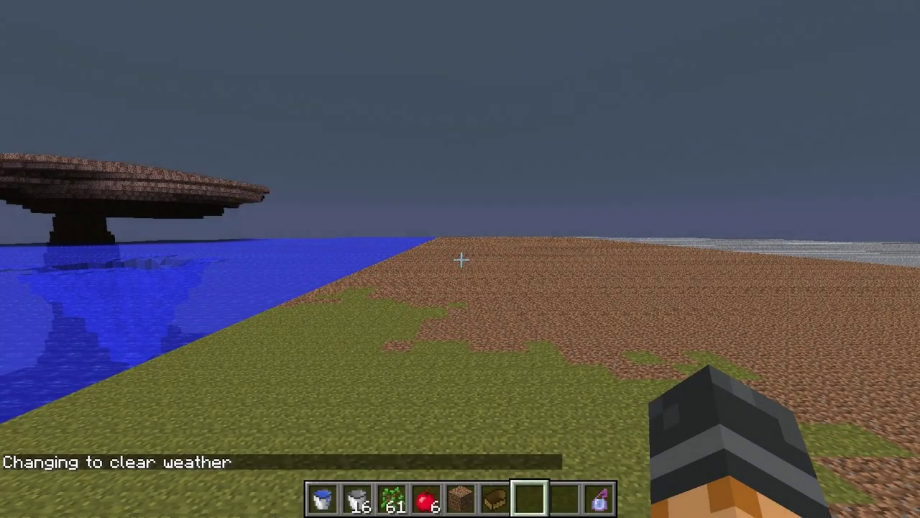
Step: Switch to the Minecraft game and set the world time to 6000 with the /time set command
type("/time set ")
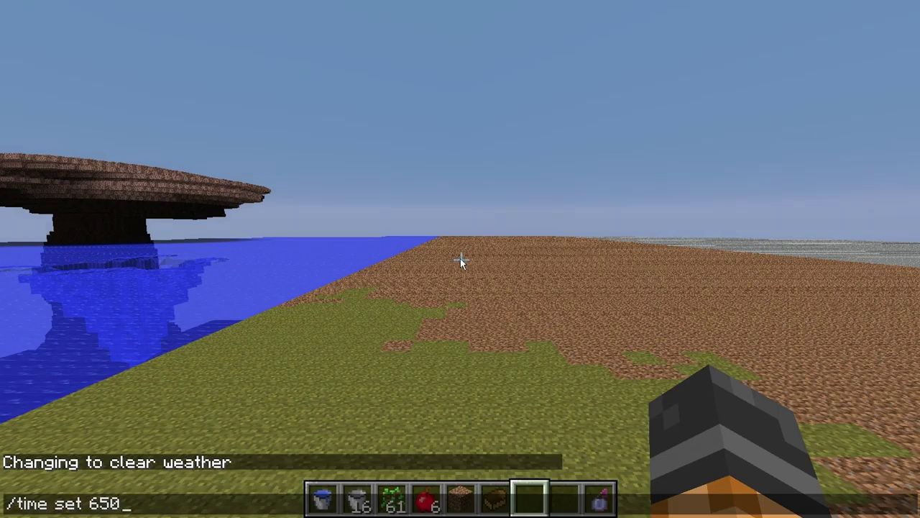
type("650")
key("BackSpace")
key("BackSpace")
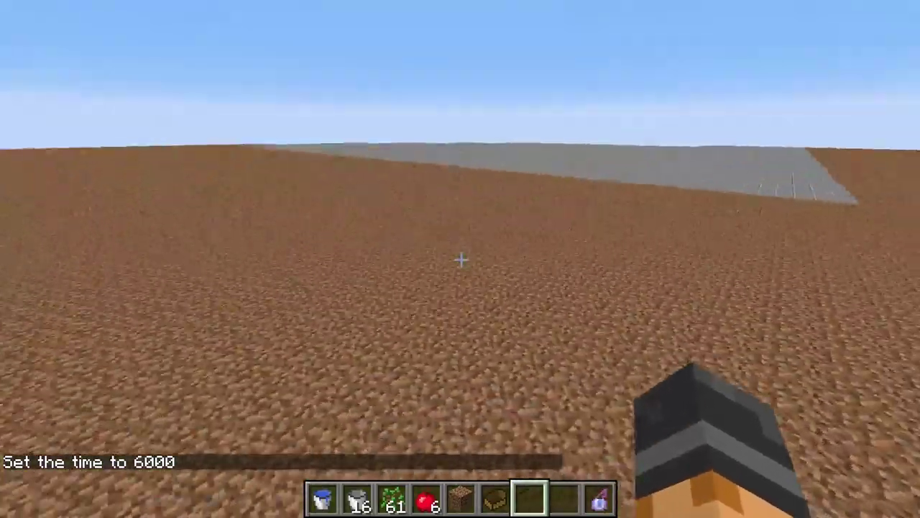
Step: Fly out over the grey stone floor, pick its block into the selected hotbar slot and check the building blocks inventory
key("w")
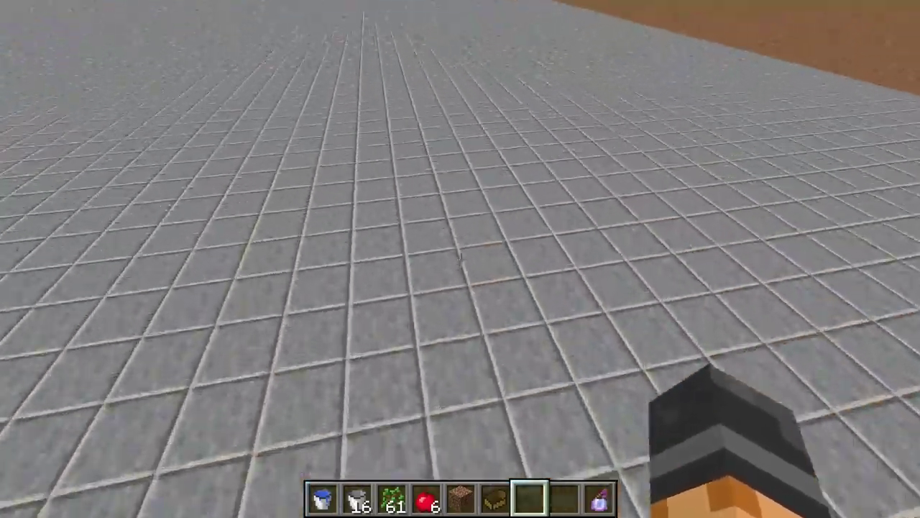
middle_click(460, 258)
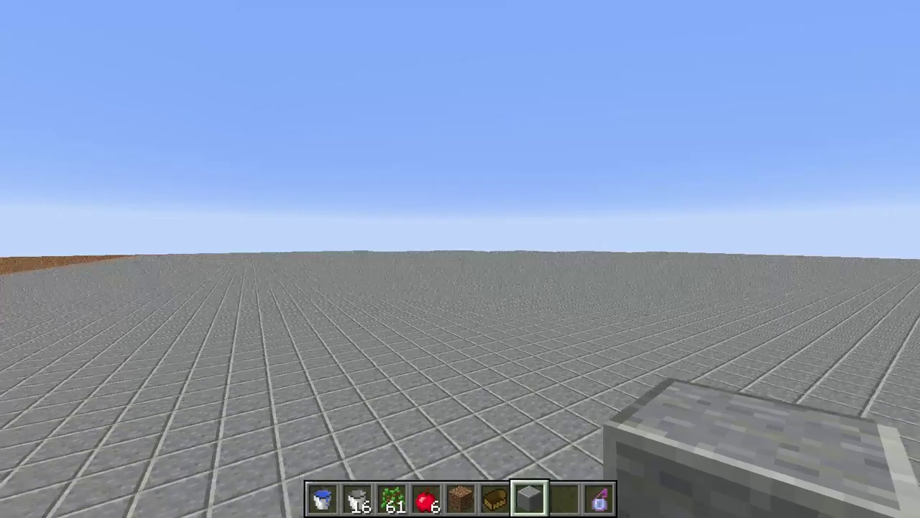
key("e")
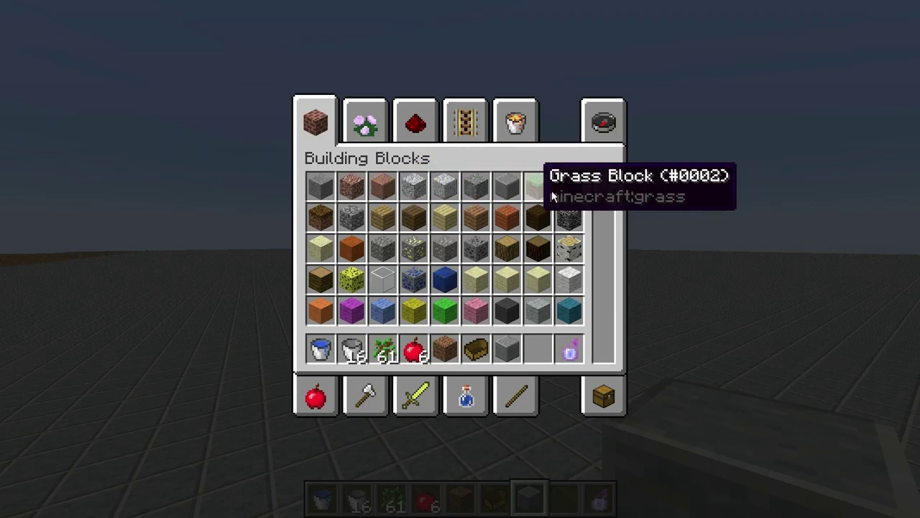
key("e")
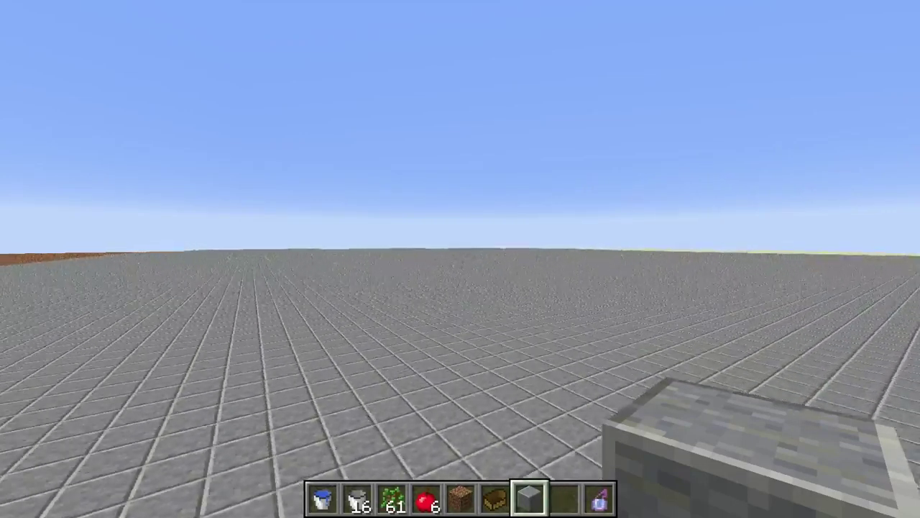
Step: Fly across the floor to the sandstone mass and examine its curved overhang and the sand mounds at its foot
key("w")
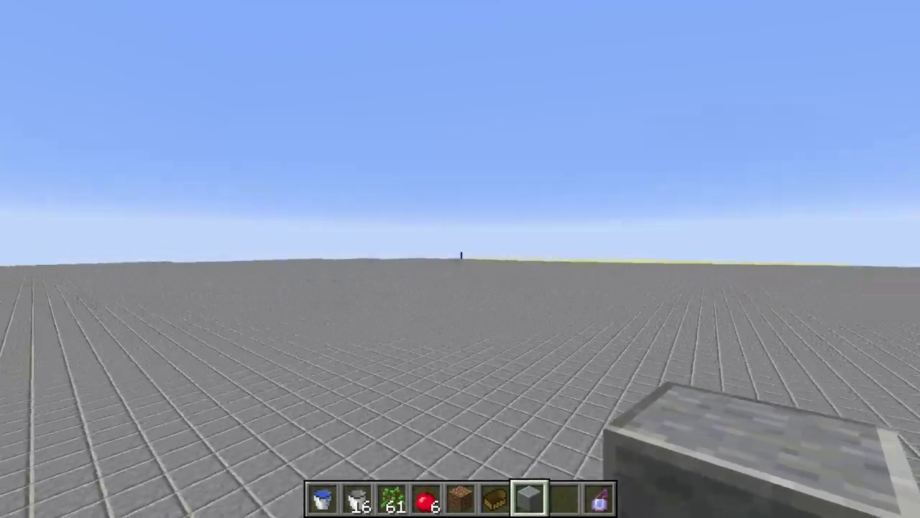
key("space")
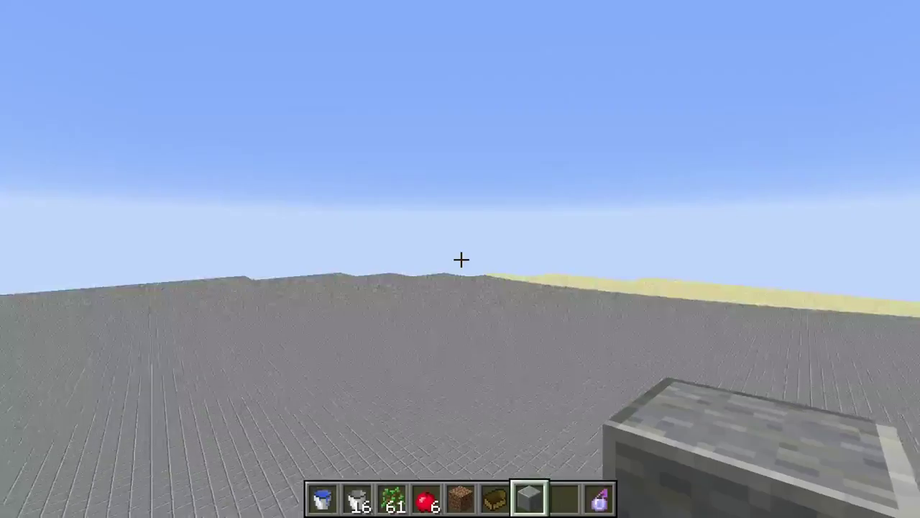
key("w")
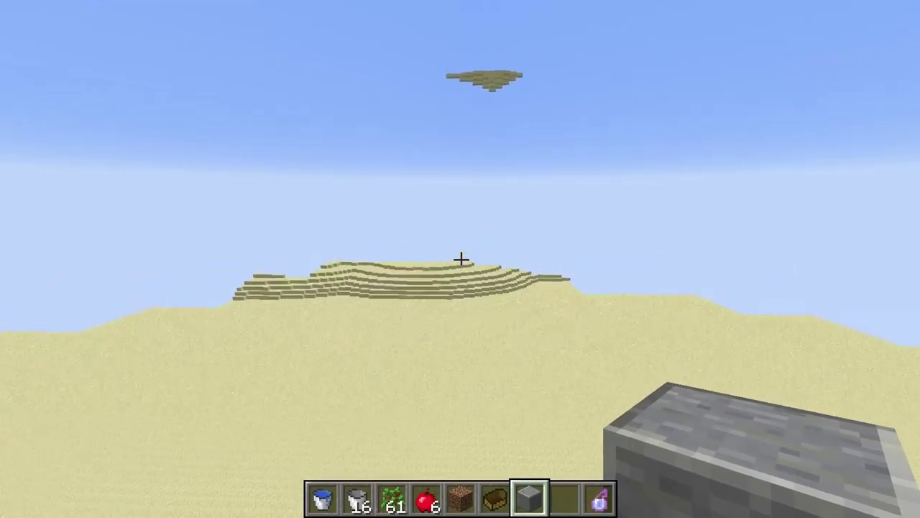
key("w")
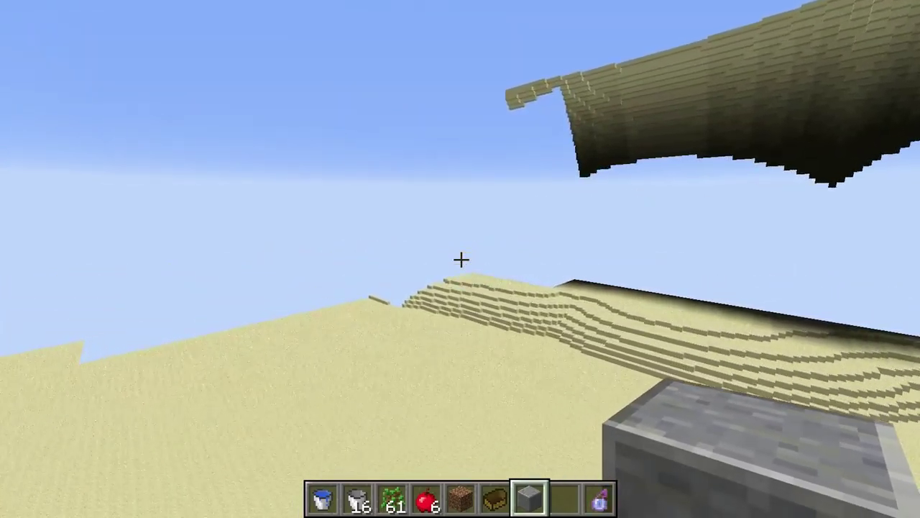
key("w")
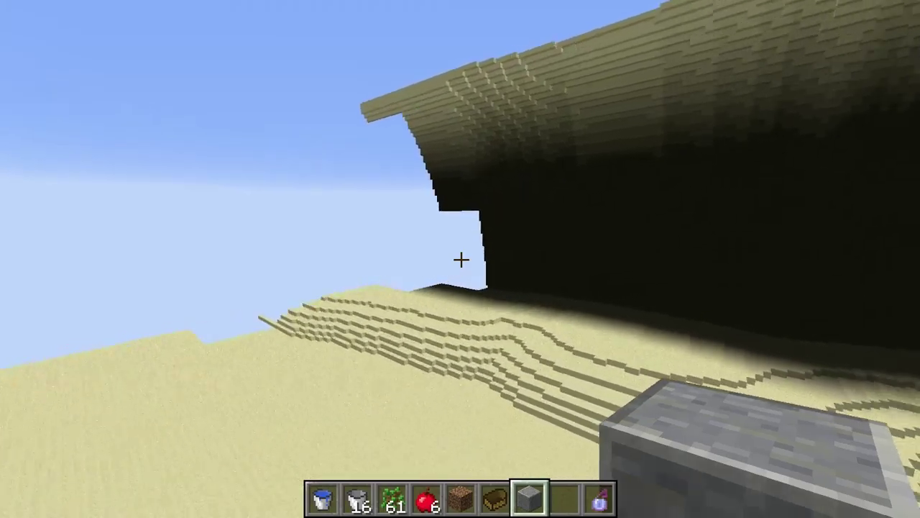
key("w")
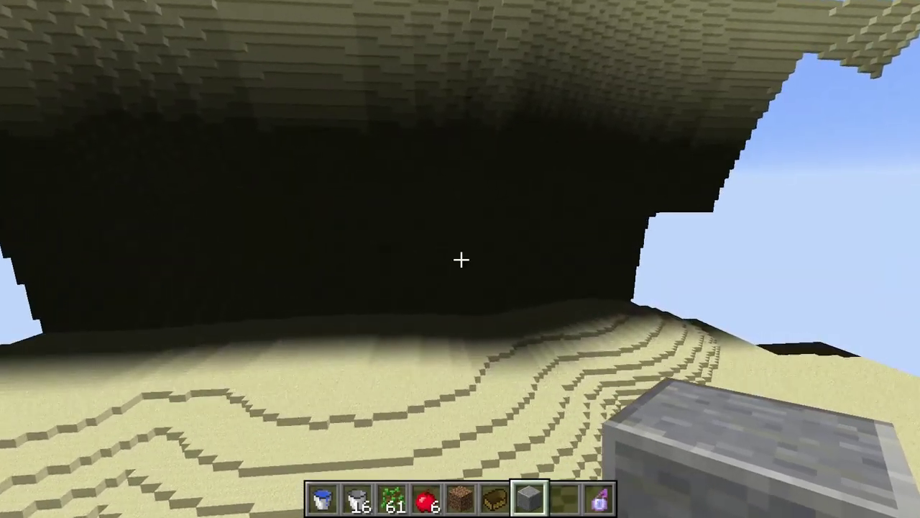
key("w")
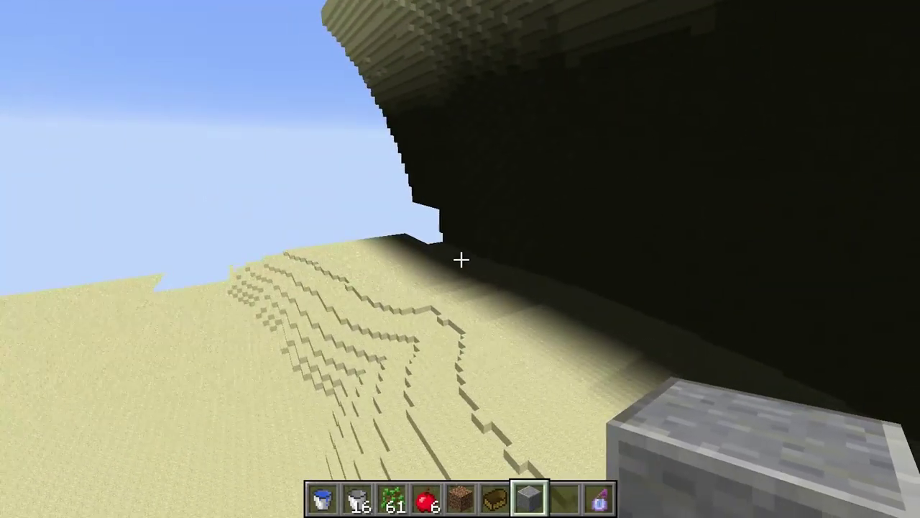
key("w")
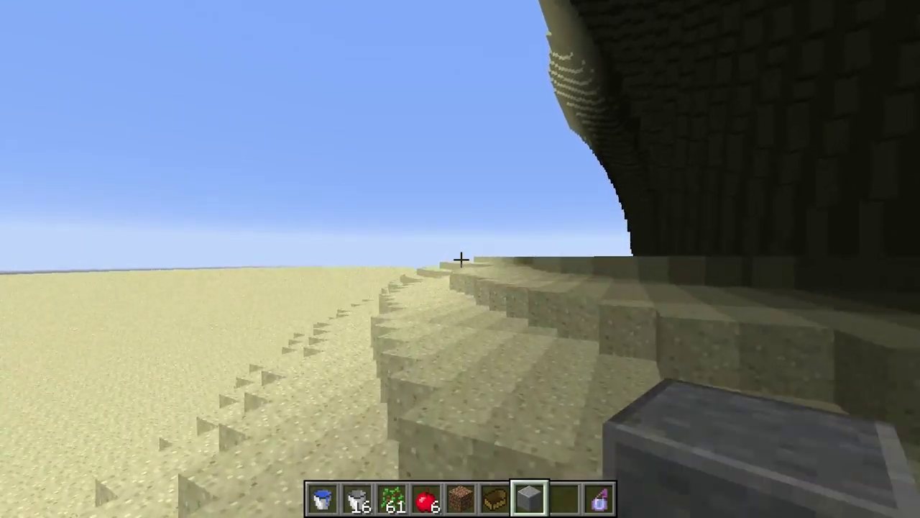
Step: Switch to an empty hotbar slot and inspect the dark diamond-carved hollow and its stepped slopes from within
scroll(460, 259, "down", 1)
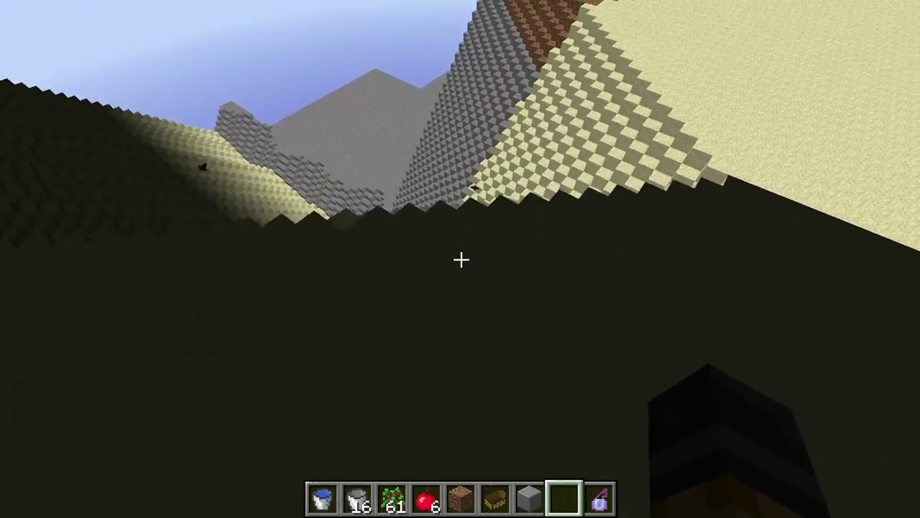
key("w")
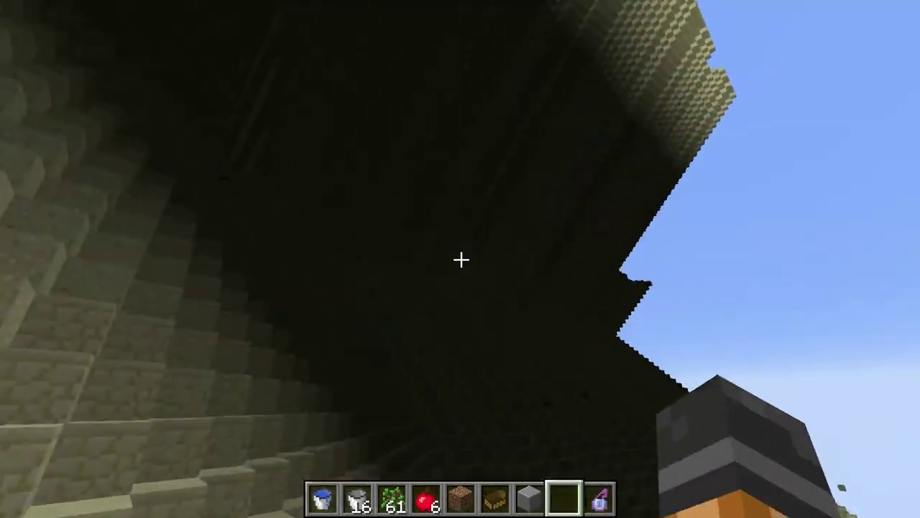
key("w")
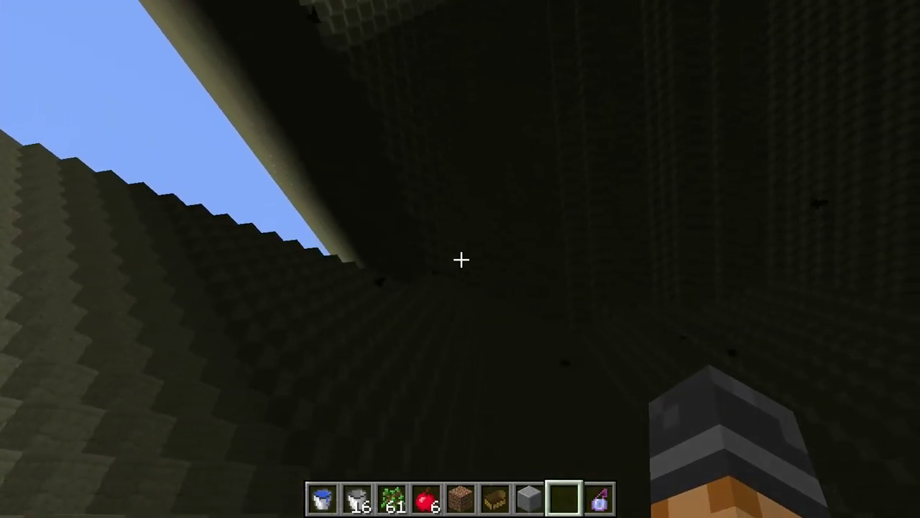
key("w")
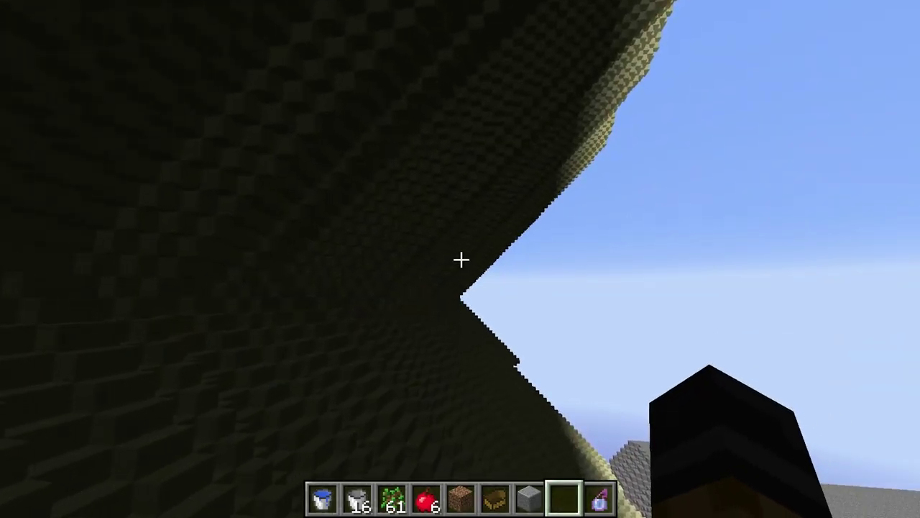
key("w")
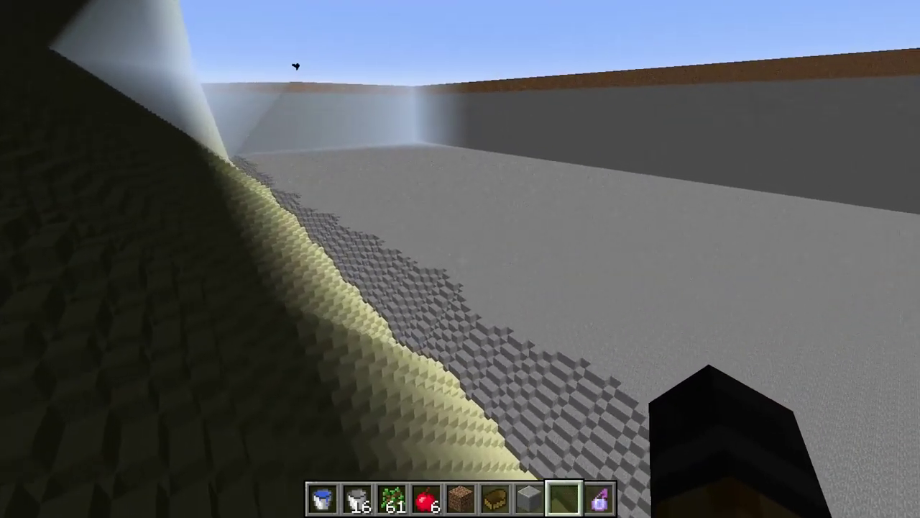
Step: Fly out of the stone pit over its dirt rim and inspect the mass's upper corner and the curved overhang above the sand
key("space")
key("space")
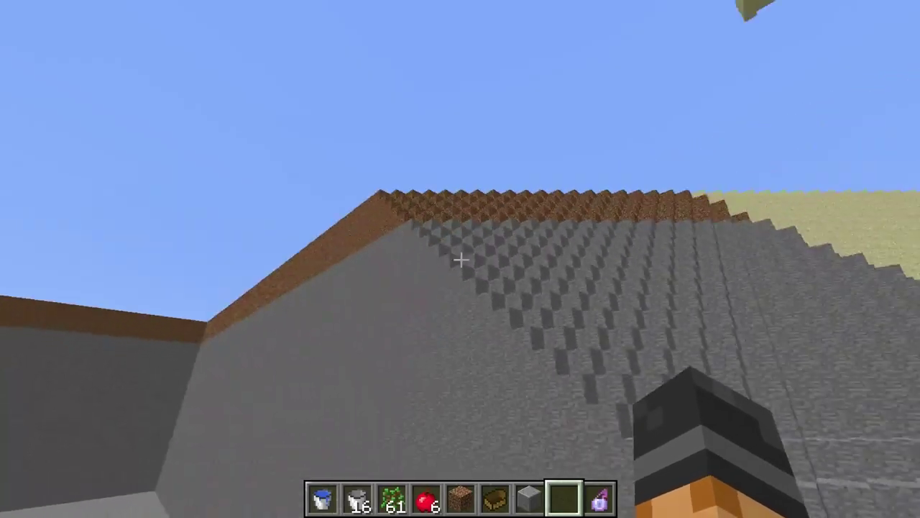
key("w")
key("space")
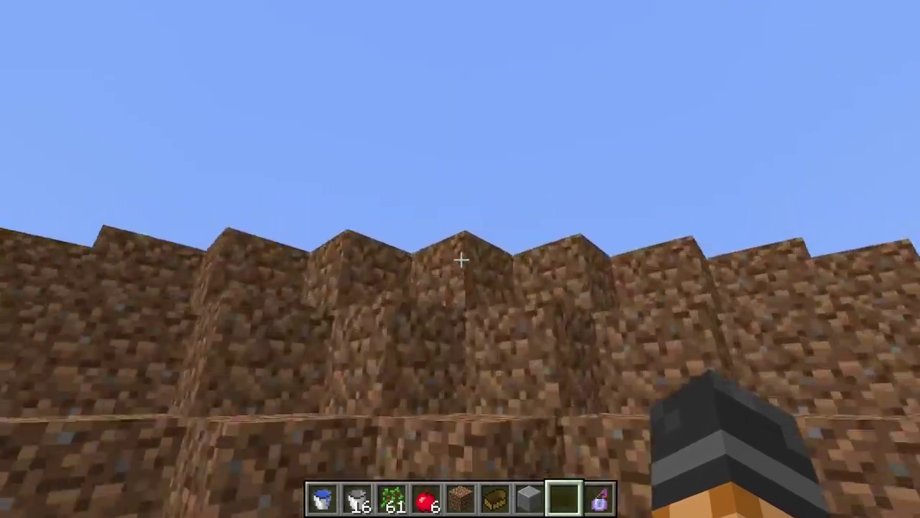
key("space")
key("w")
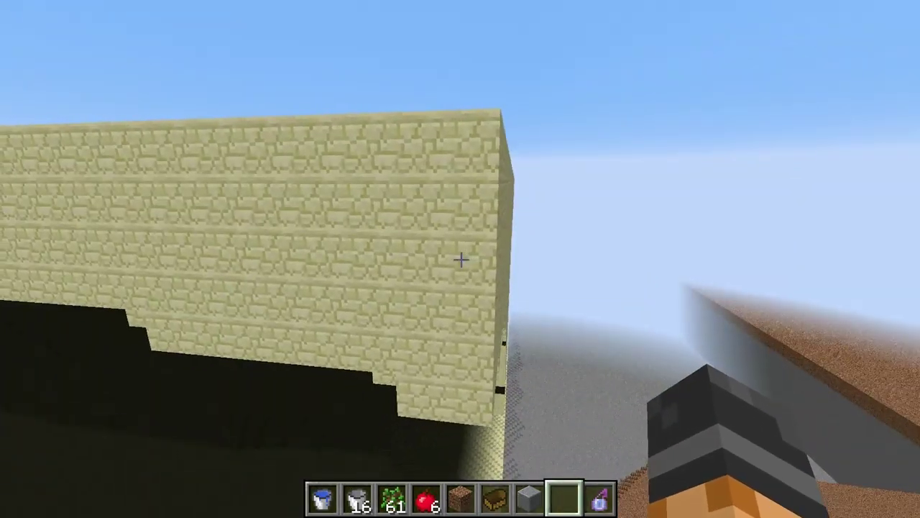
key("w")
key("space")
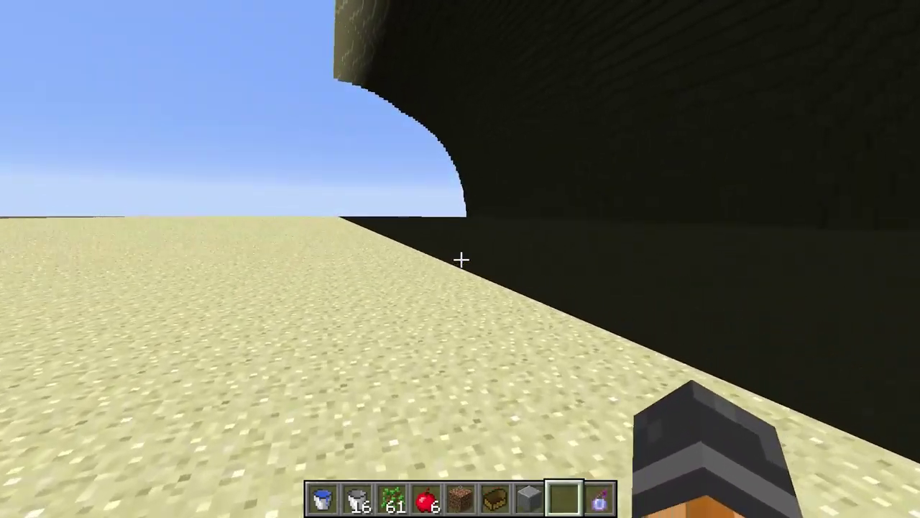
Step: Fly over the sand floor to its dirt border and inspect the mass's curved dark overhang from several sides
key("space")
key("space")
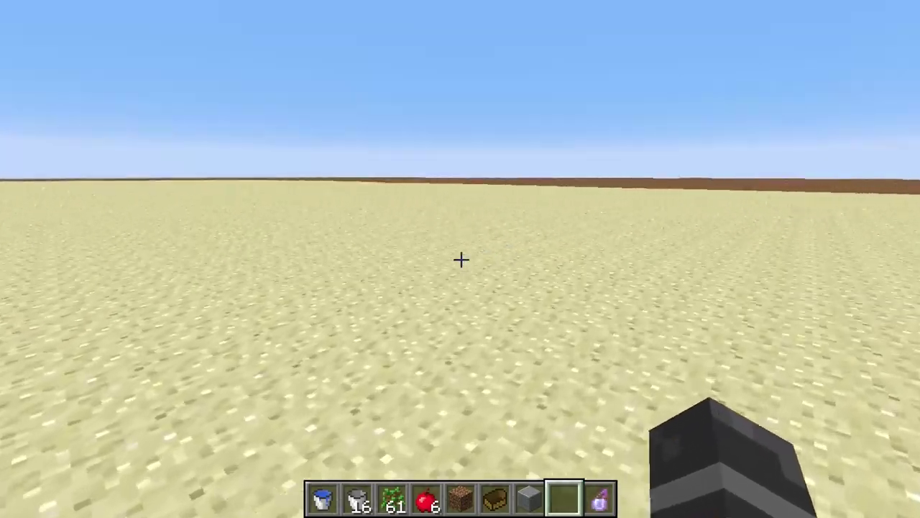
key("w")
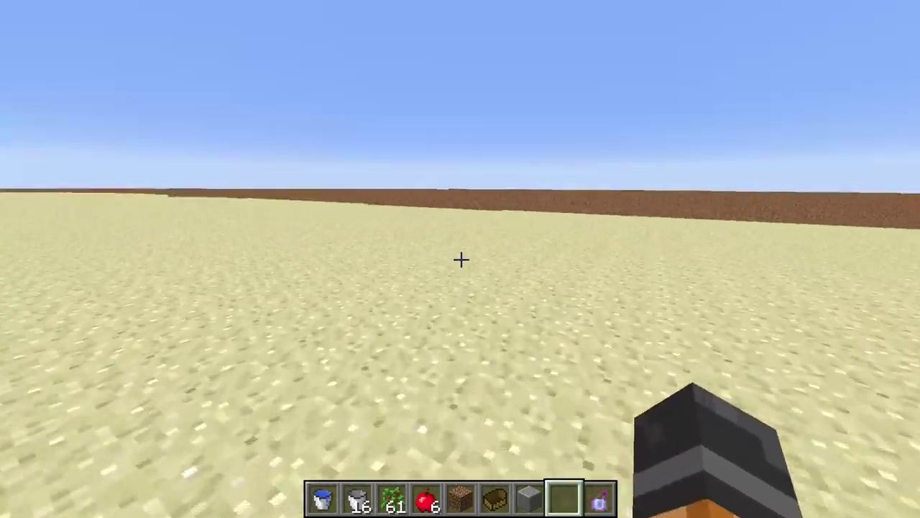
key("w")
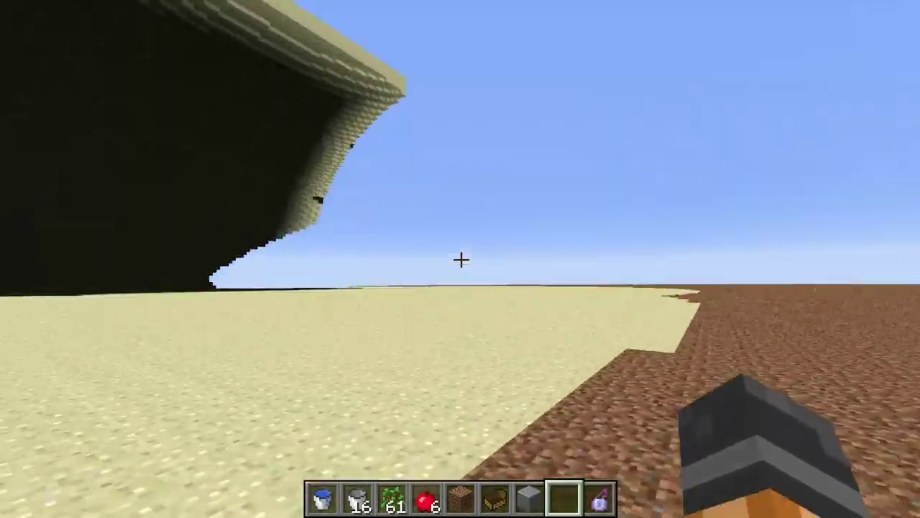
key("w")
key("space")
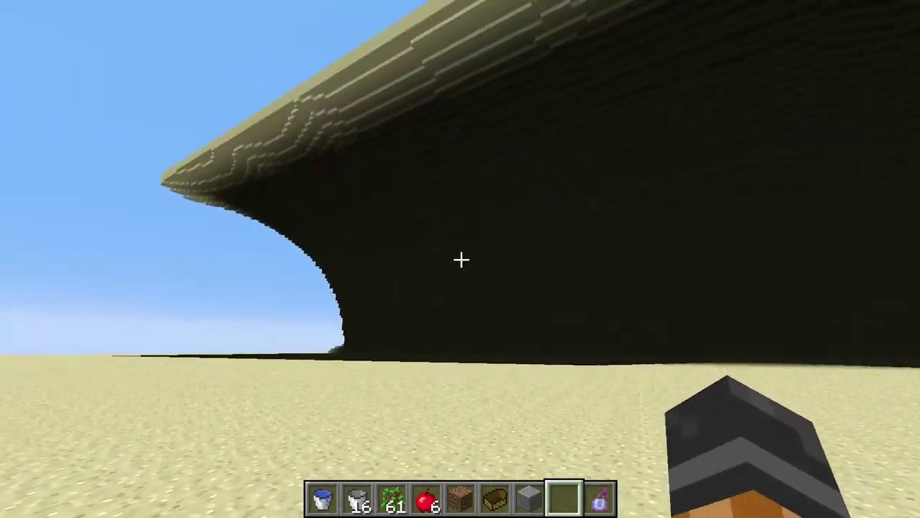
key("w")
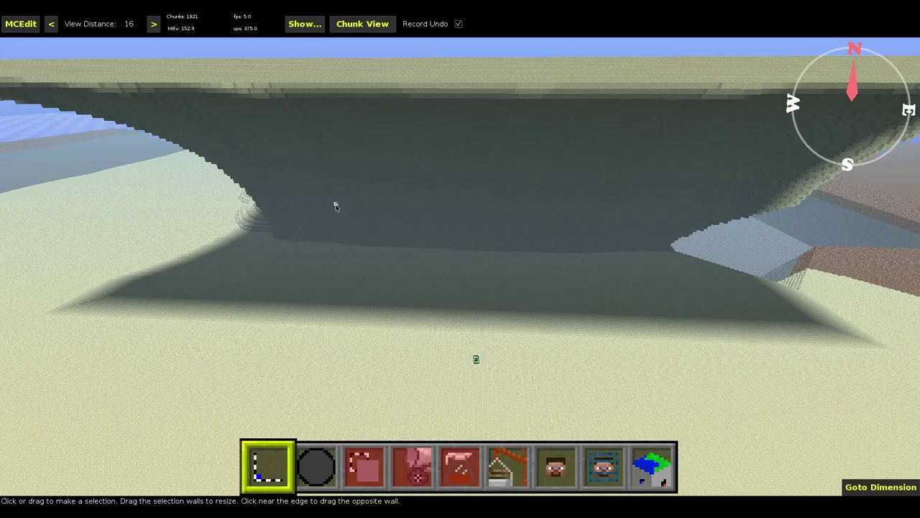
Step: Return to MCEdit and set up a Round fill brush of Air, 41 long, 41 wide and 89 high, near the overhang's corner
key("w")
right_click(320, 226)
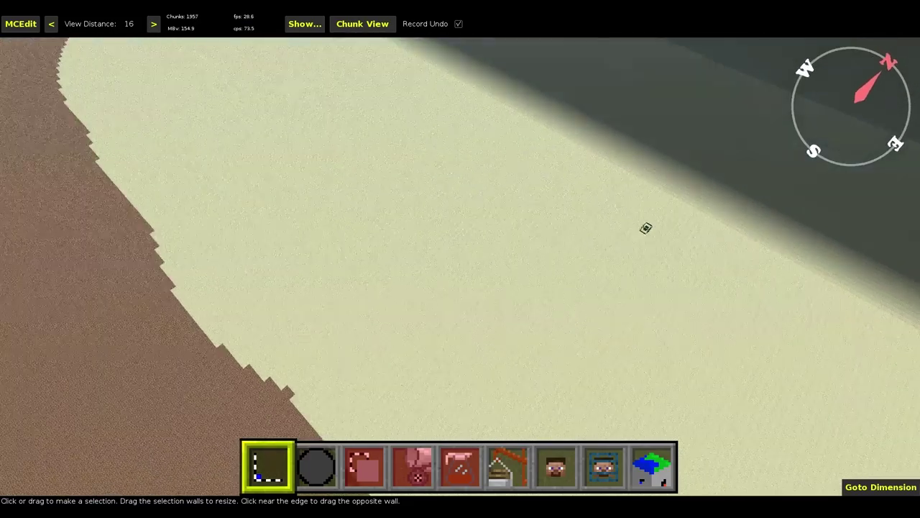
right_click(320, 226)
left_click_drag(278, 206, 283, 209)
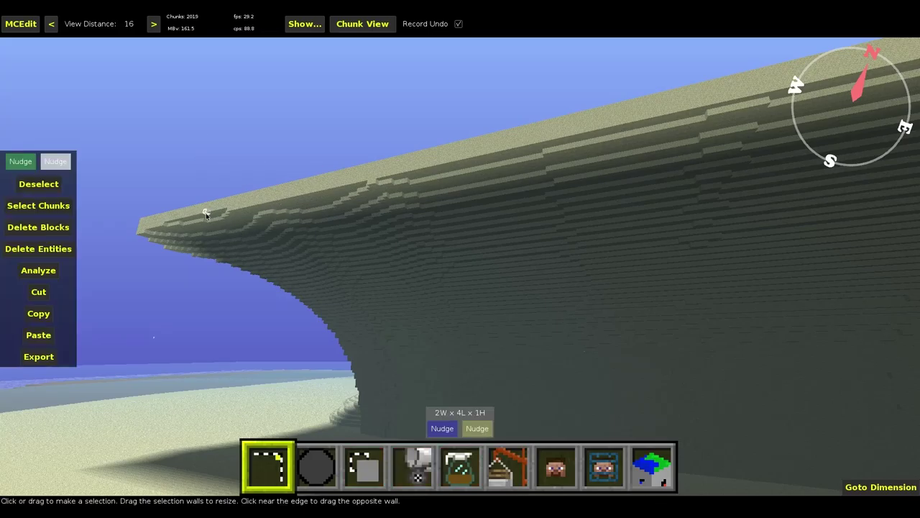
key("2")
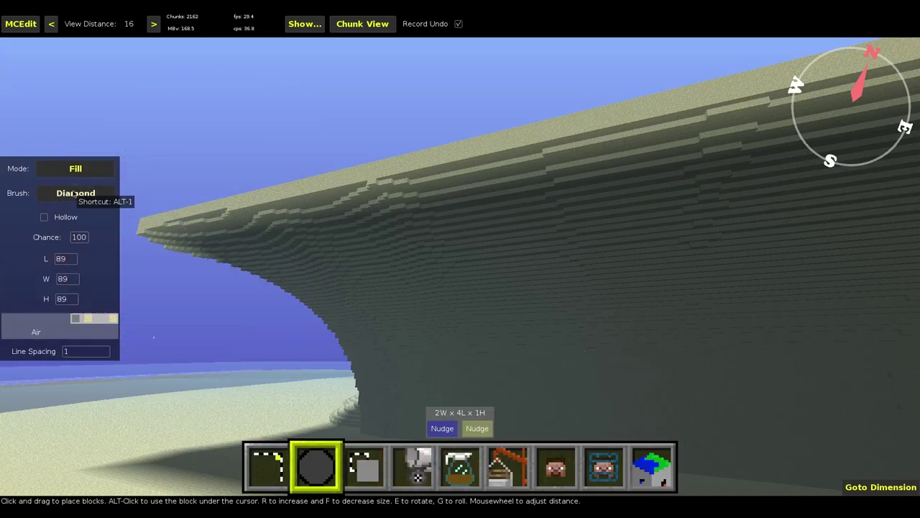
right_click_drag(217, 154, 217, 157)
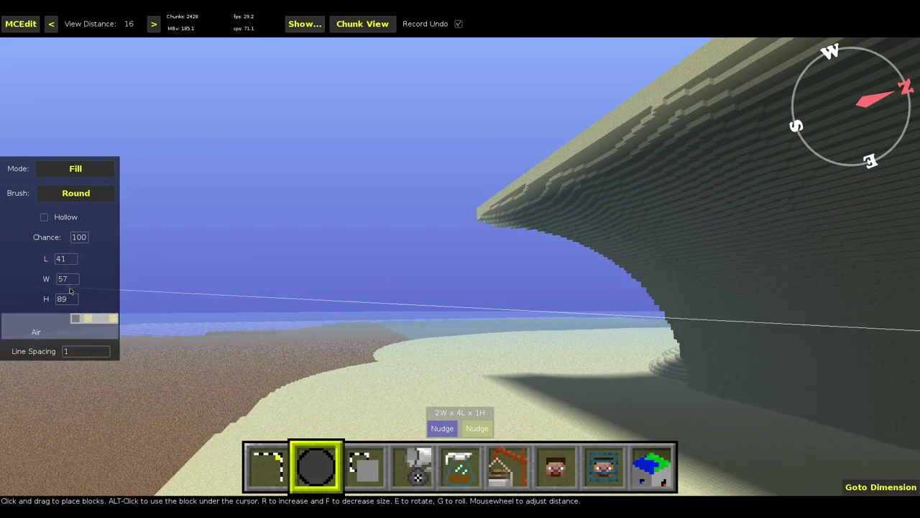
right_click(319, 235)
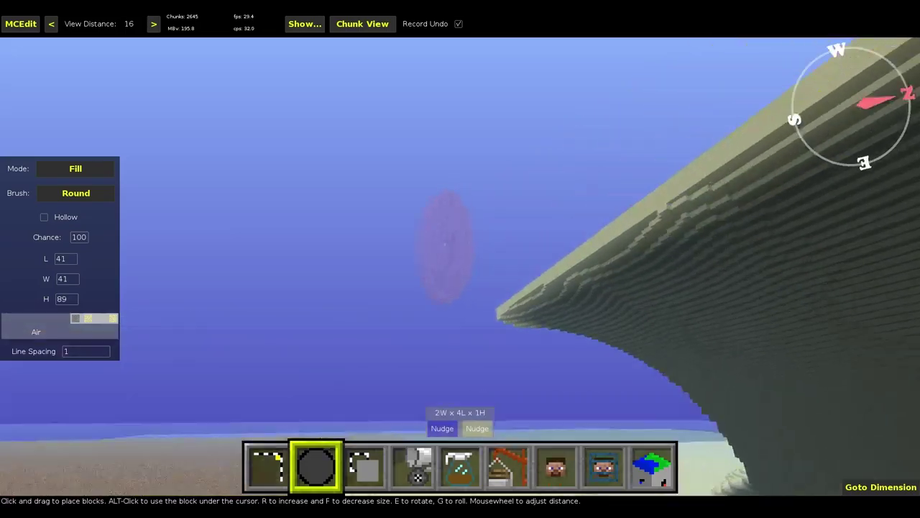
scroll(459, 266, "down", 5)
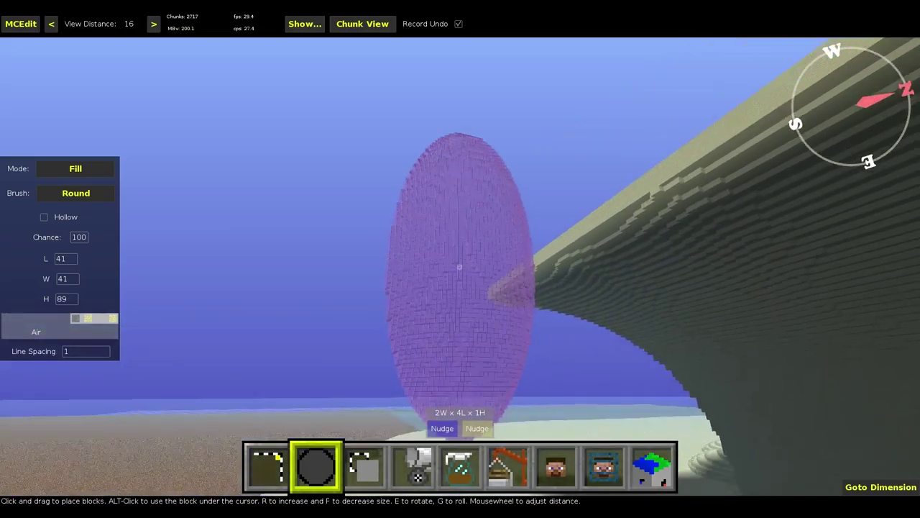
Step: Reduce the round Air brush to length 11 and width 11, and carve a wavy line along the mass's upper south edge
key("a")
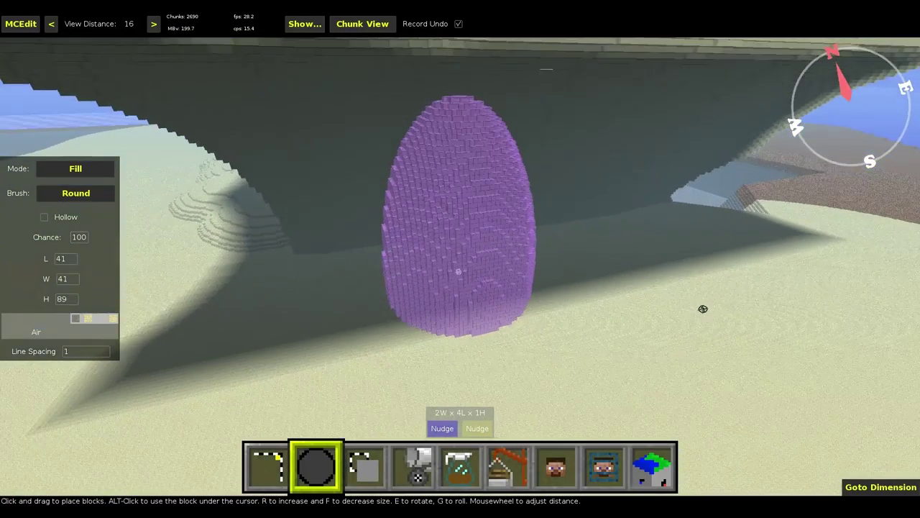
key("space")
right_click(320, 236)
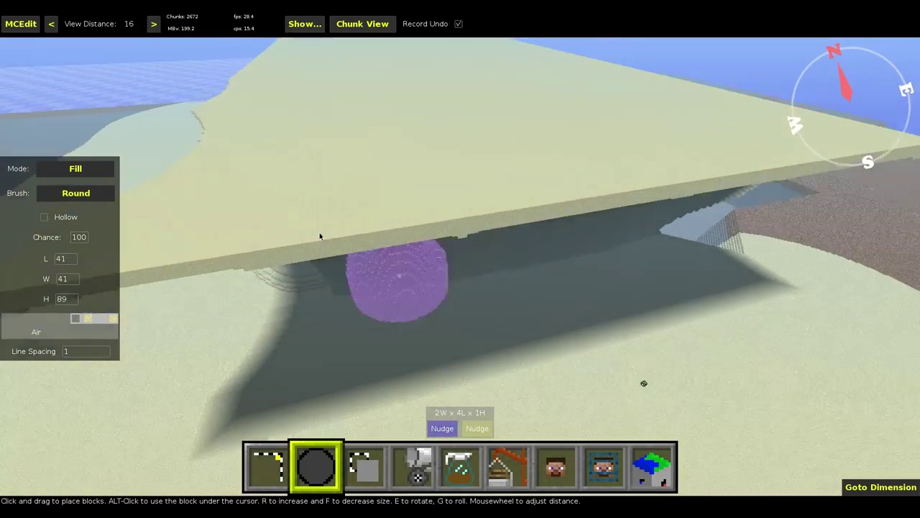
right_click(320, 236)
right_click(321, 237)
key("w")
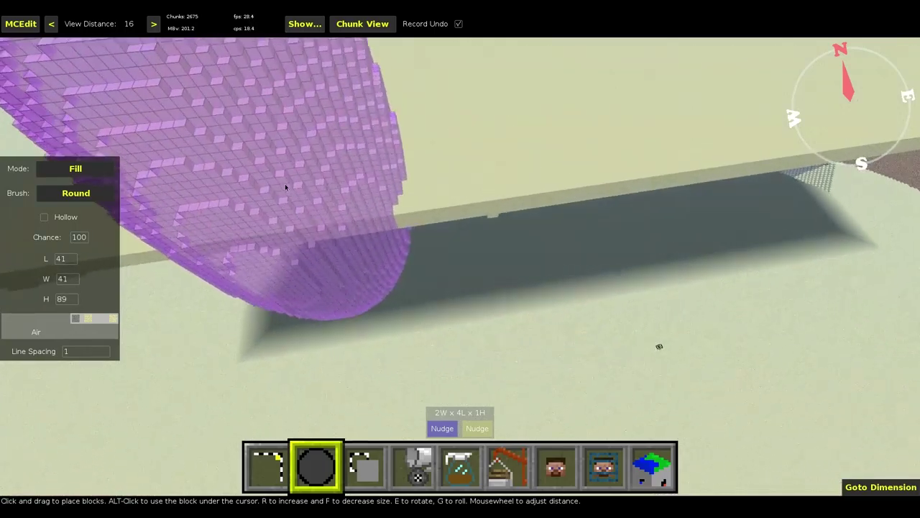
key("space")
scroll(65, 278, "down", 20)
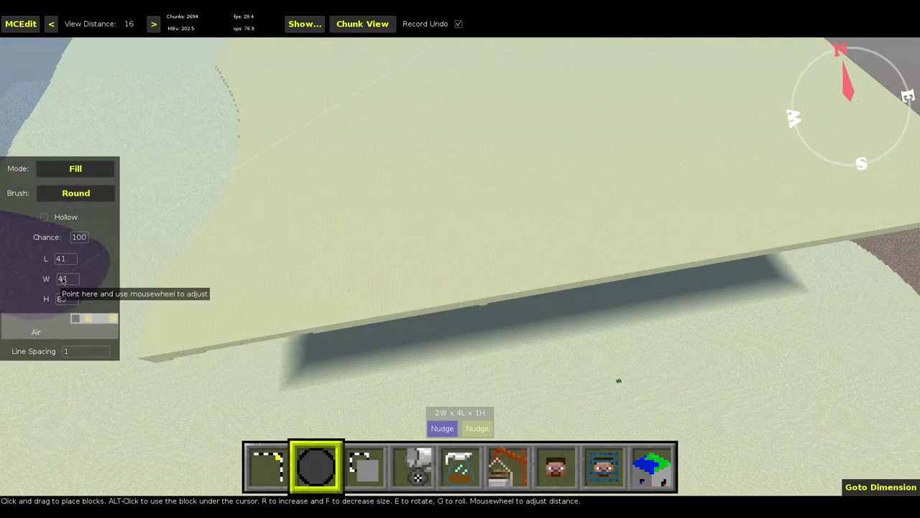
scroll(73, 258, "down", 16)
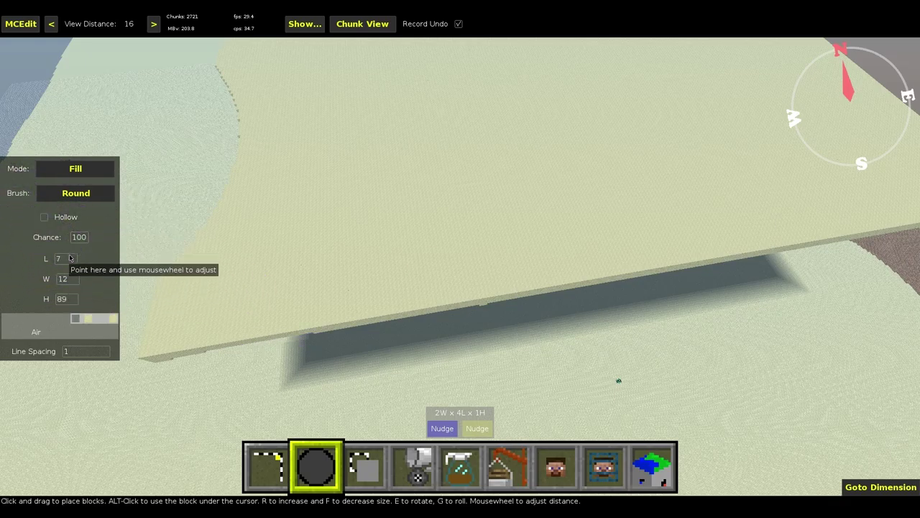
scroll(68, 276, "down", 1)
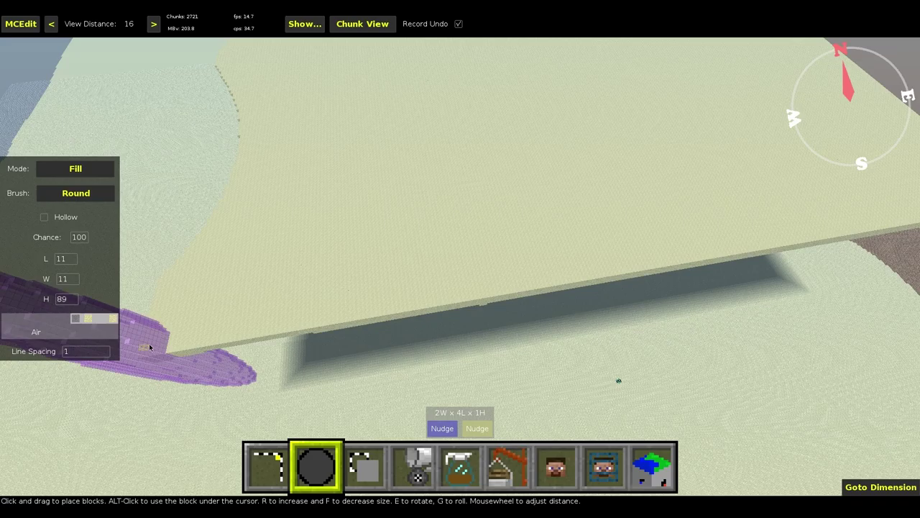
mouse_move(149, 348)
left_mouse_down()
mouse_move(236, 318)
mouse_move(780, 228)
mouse_move(817, 230)
left_mouse_up()
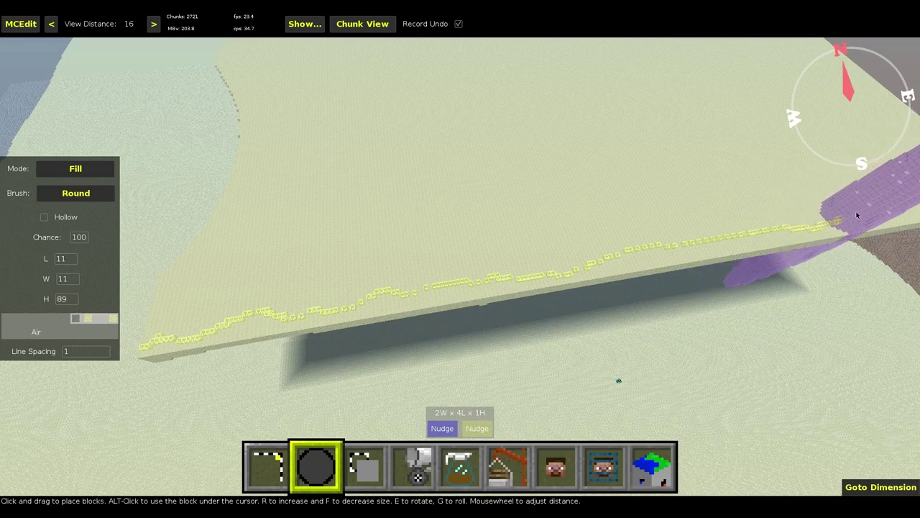
left_click_drag(912, 211, 878, 214)
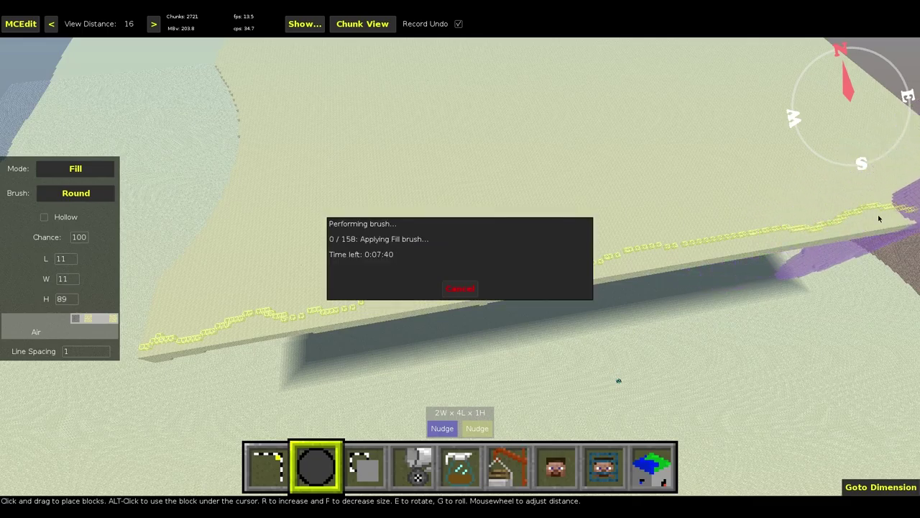
Step: Erase the sandstone fragments left floating in front of the carved south edge with the 11 by 11 by 89 Air brush
key("d")
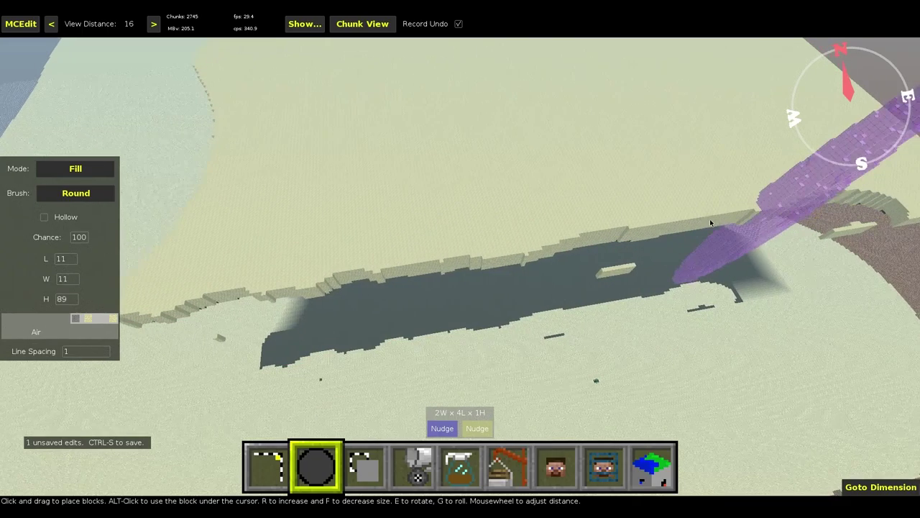
key("a")
left_click(220, 343)
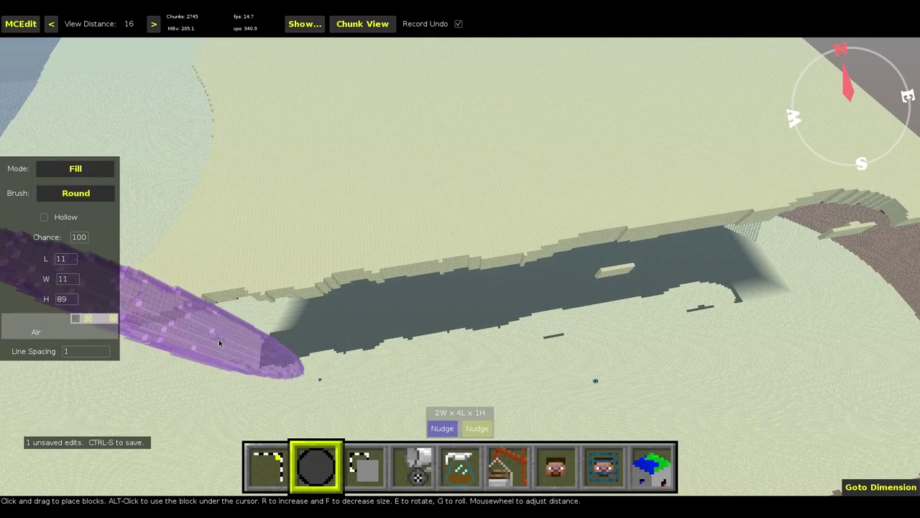
key("d")
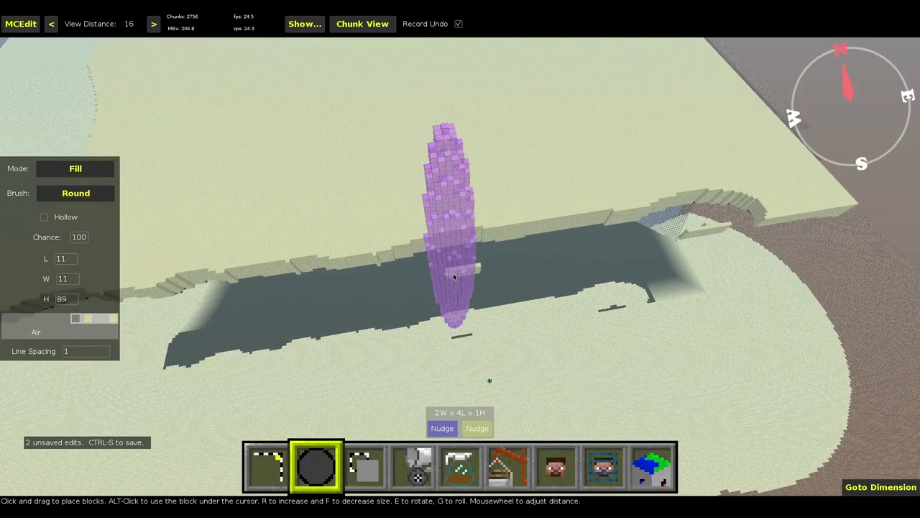
left_click(454, 272)
key("d")
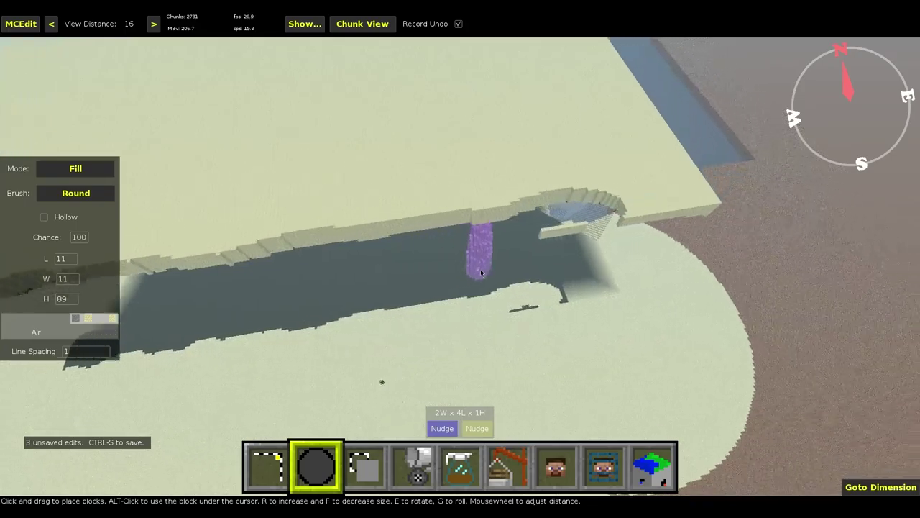
key("d")
key("w")
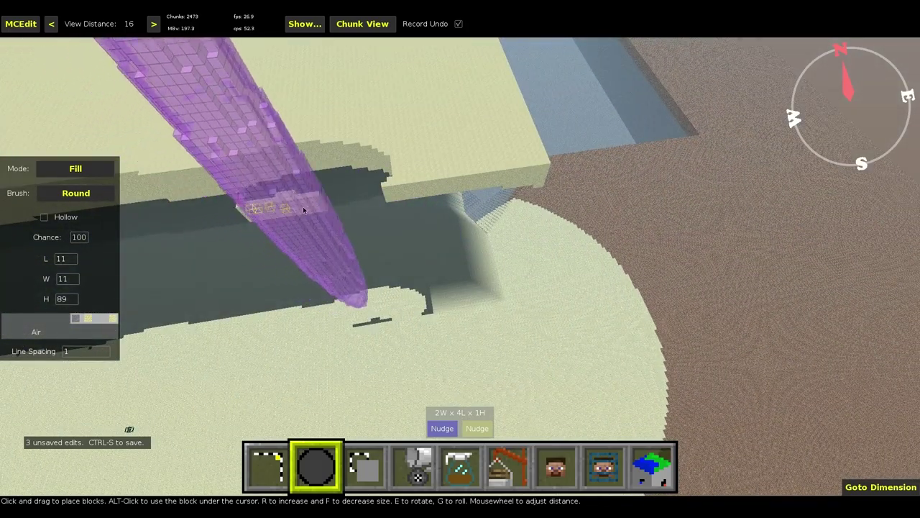
left_click(303, 206)
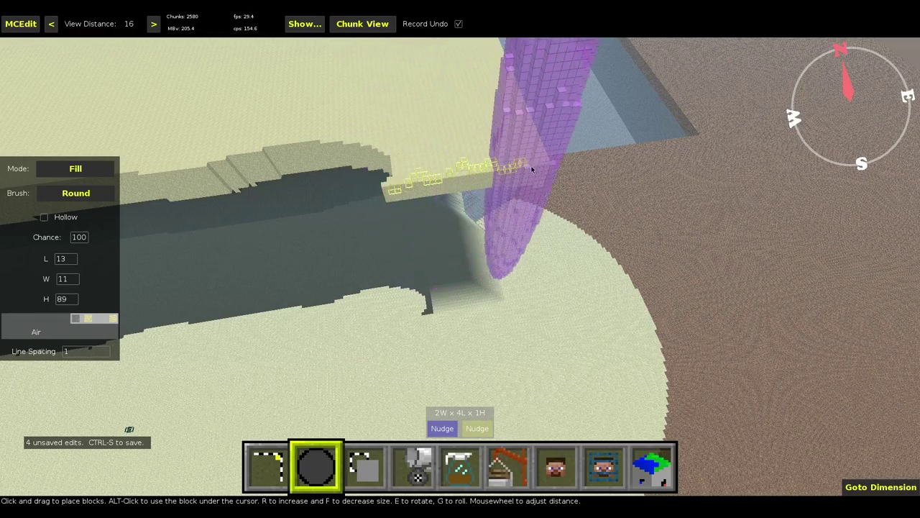
Step: Carve the remaining straight edge at the southeast corner with a 13 by 11 by 89 Air brush and check the rim from below
left_click_drag(533, 170, 533, 170)
right_click(545, 177)
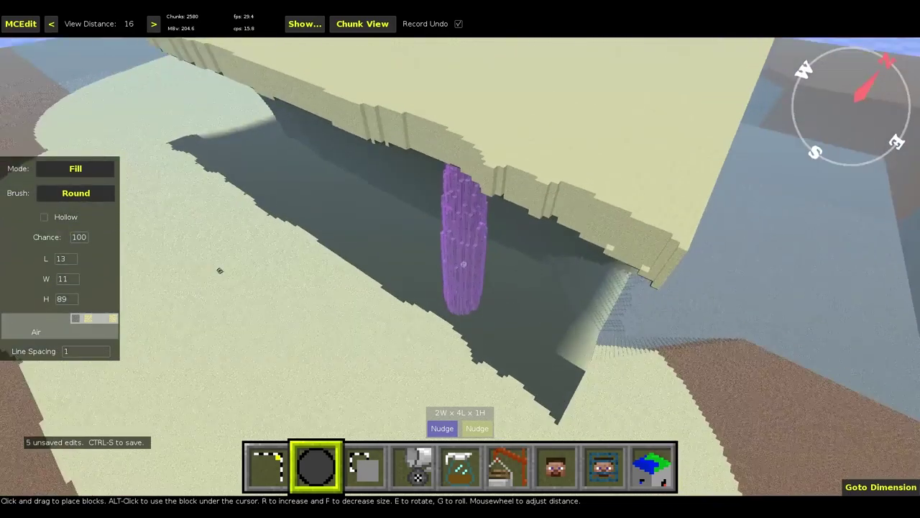
key("w")
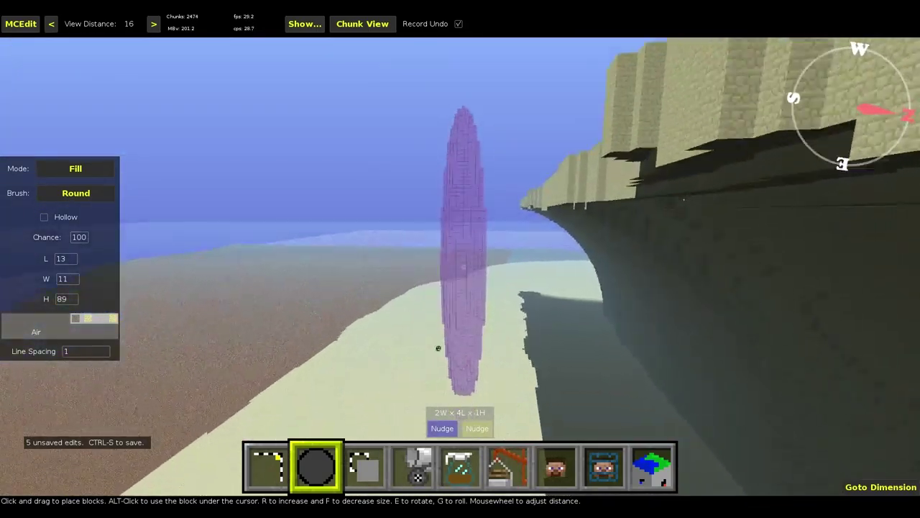
key("w")
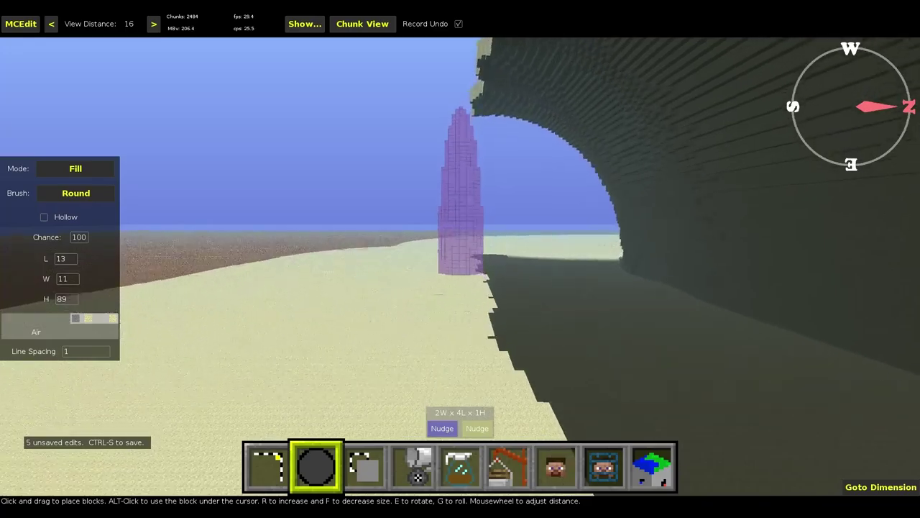
key("w")
key("s")
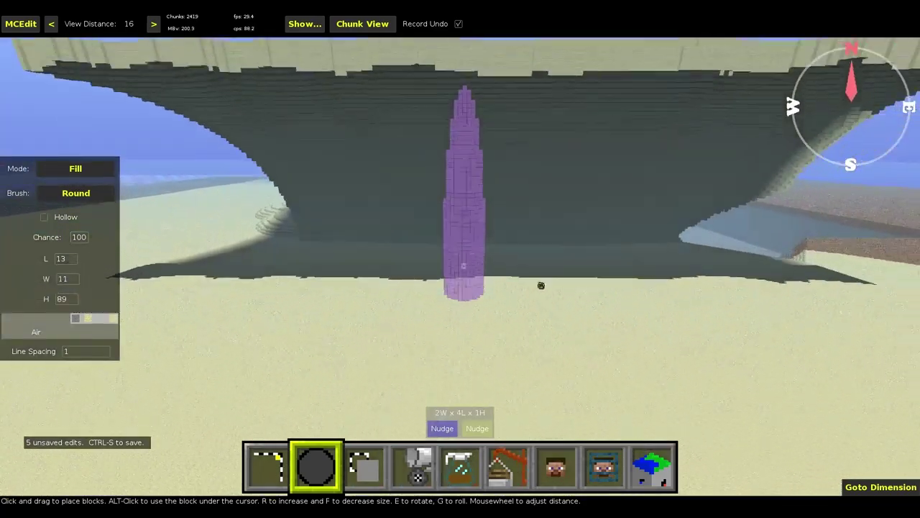
right_click(462, 264)
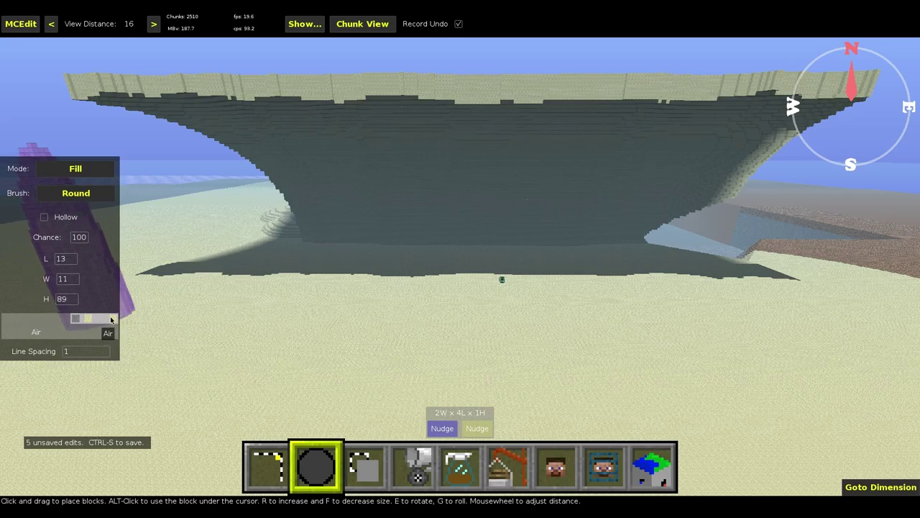
Step: Change the fill block to Sand and size the round brush to length 11, width 12 and height 7
left_click(112, 319)
scroll(74, 300, "down", 20)
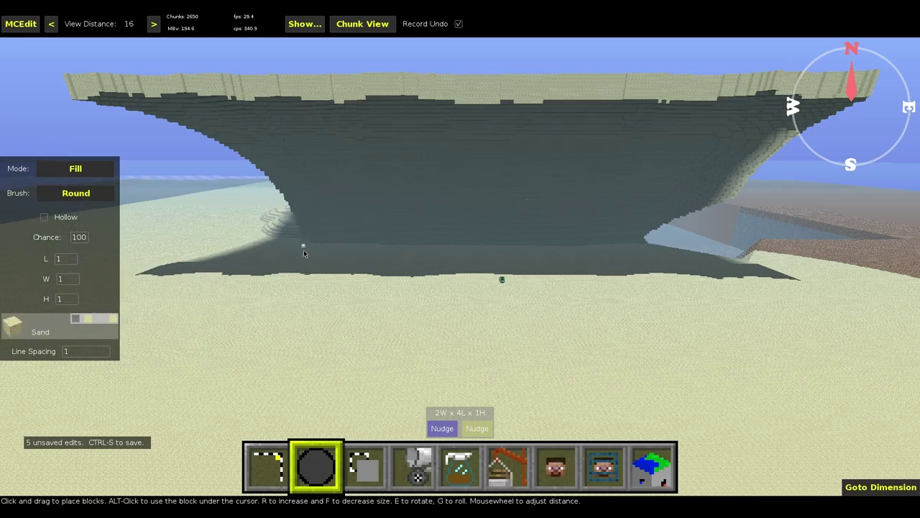
key("r")
scroll(71, 274, "up", 5)
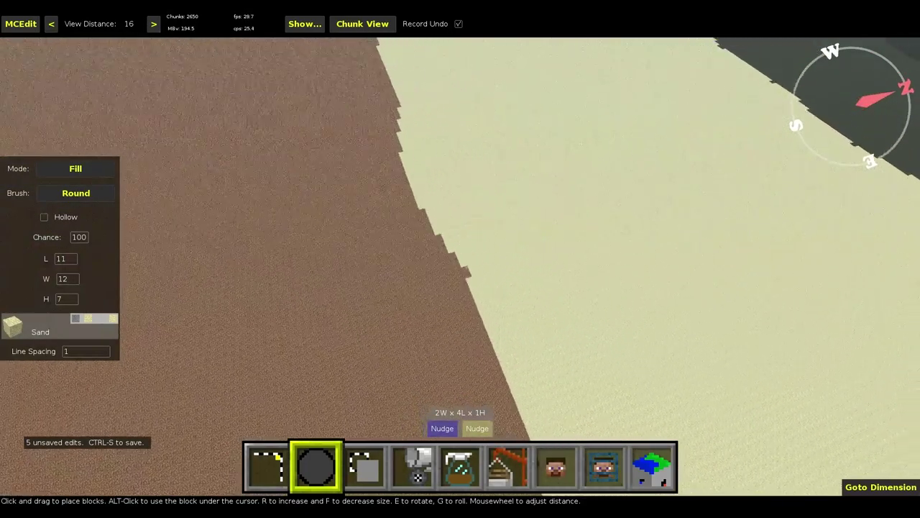
right_click(460, 264)
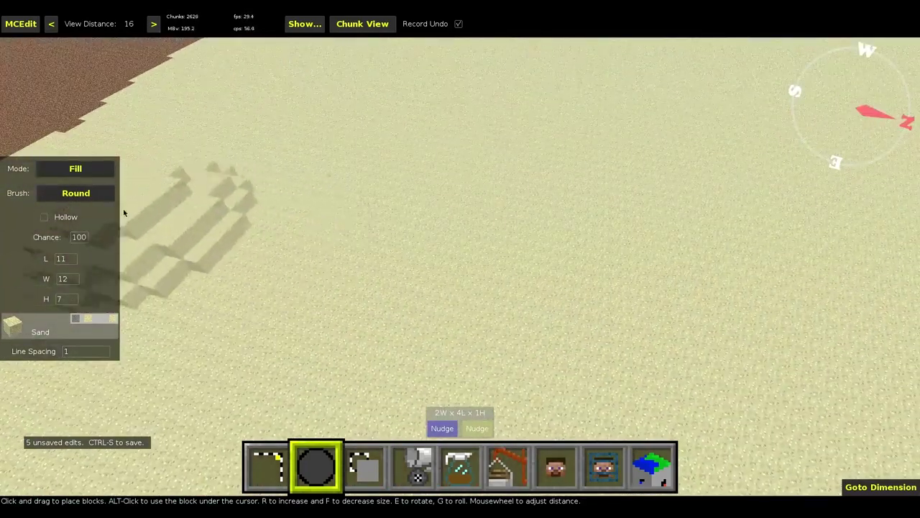
Step: Switch the round brush to Erode mode and size it to length 10, width 10 and height 10
left_click(65, 170)
left_click(49, 195)
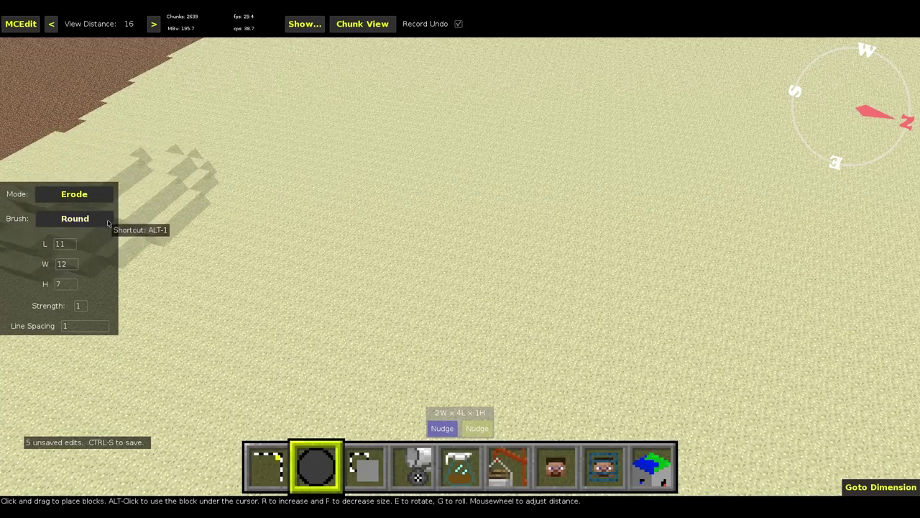
scroll(72, 282, "up", 4)
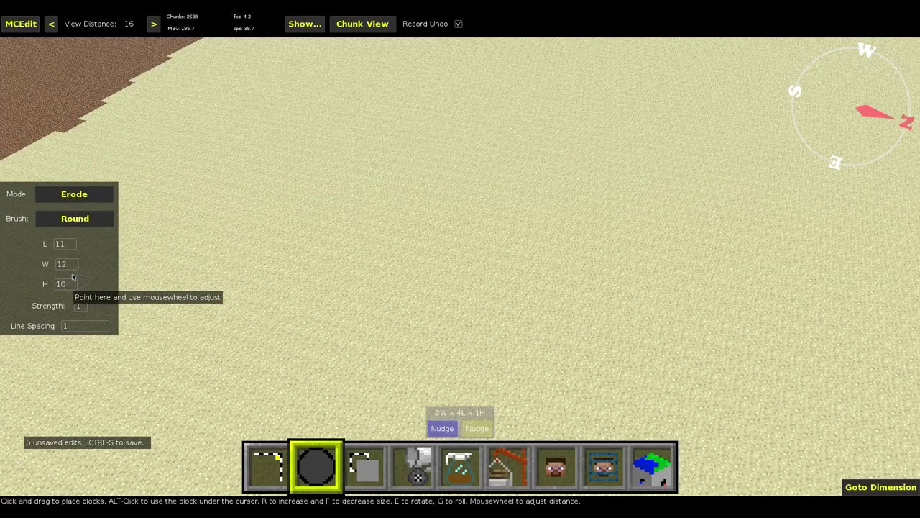
scroll(70, 259, "down", 3)
scroll(70, 252, "down", 1)
Step: Erode several patches and a long wavy stroke across the sand floor south of the mass with the round brush
left_click(394, 193)
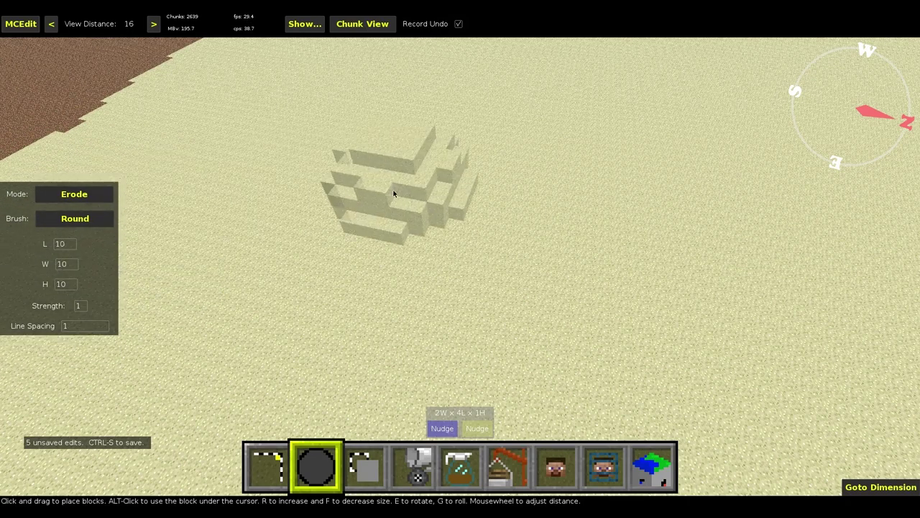
left_click(378, 203)
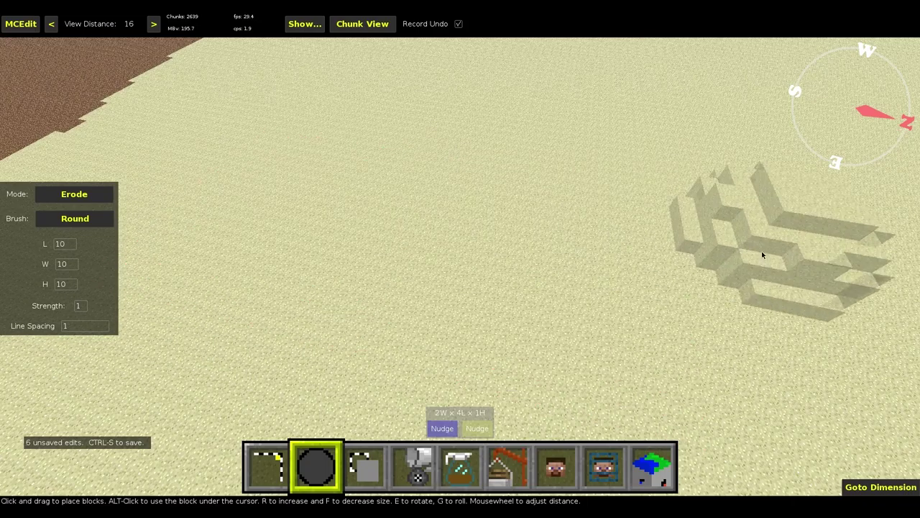
left_click(515, 77)
key("s")
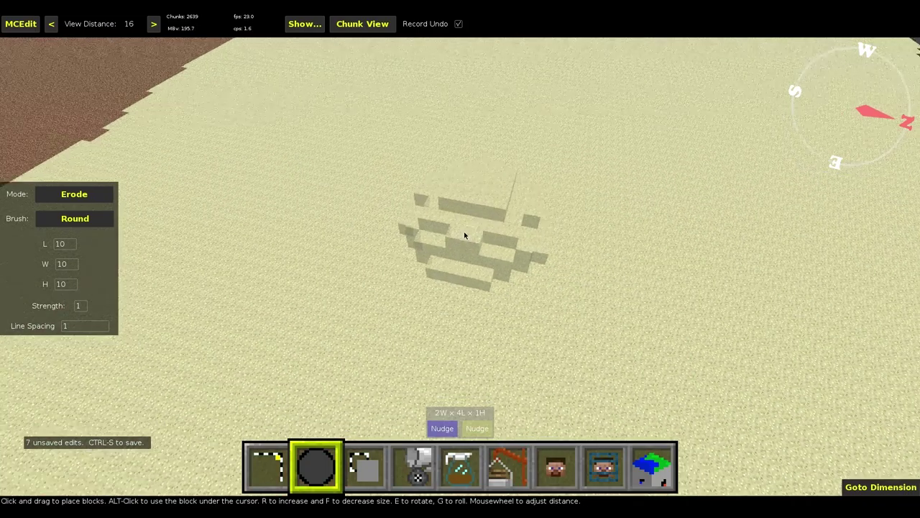
left_click(490, 154)
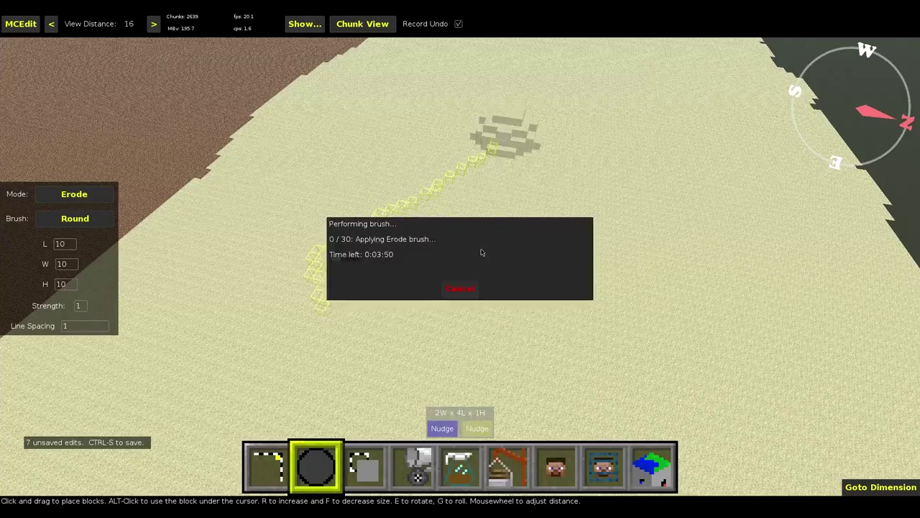
Step: Erode another looping patch of the sand floor between the brown land and the mass's shadow
key("w")
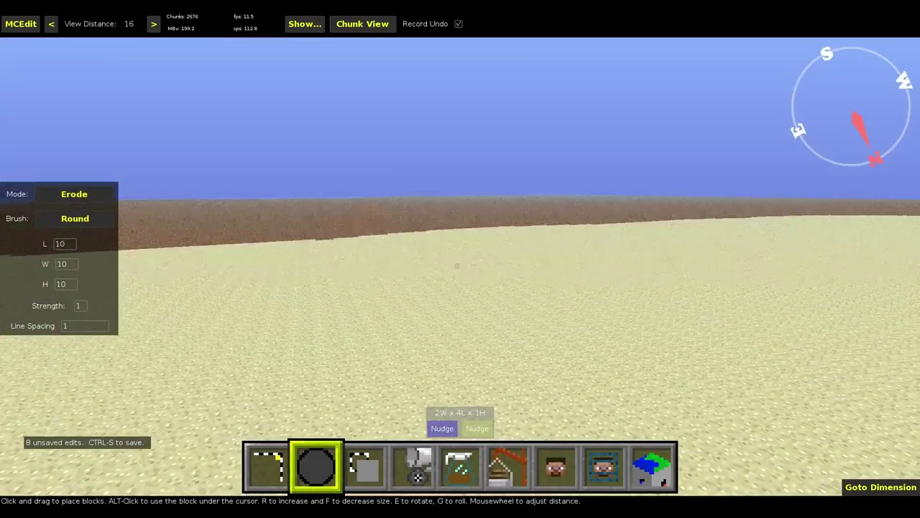
right_click(470, 262)
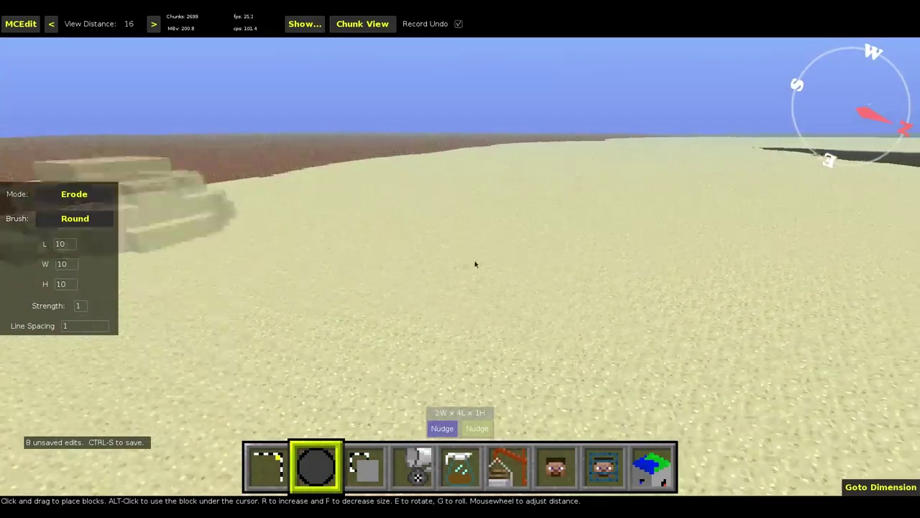
key("s")
left_click_drag(242, 322, 380, 297)
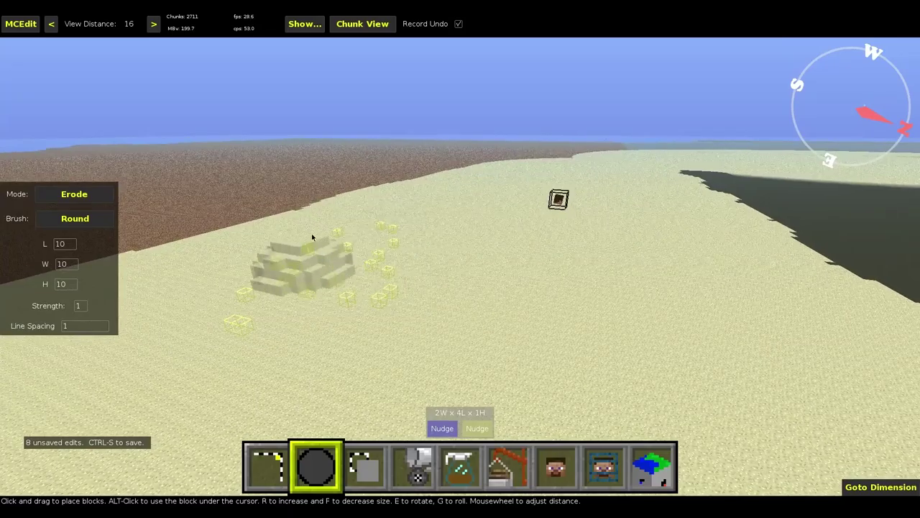
left_click(467, 243)
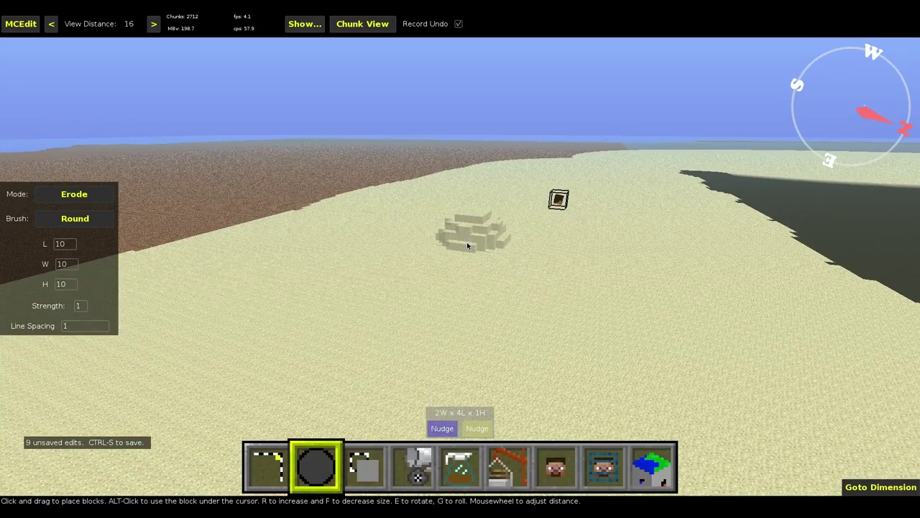
Step: Face the mass's south side and return the round brush to Fill mode with Sand
mouse_move(469, 247)
right_mouse_down()
mouse_move(453, 287)
mouse_move(467, 266)
mouse_move(453, 259)
mouse_move(460, 263)
mouse_move(393, 269)
right_mouse_up()
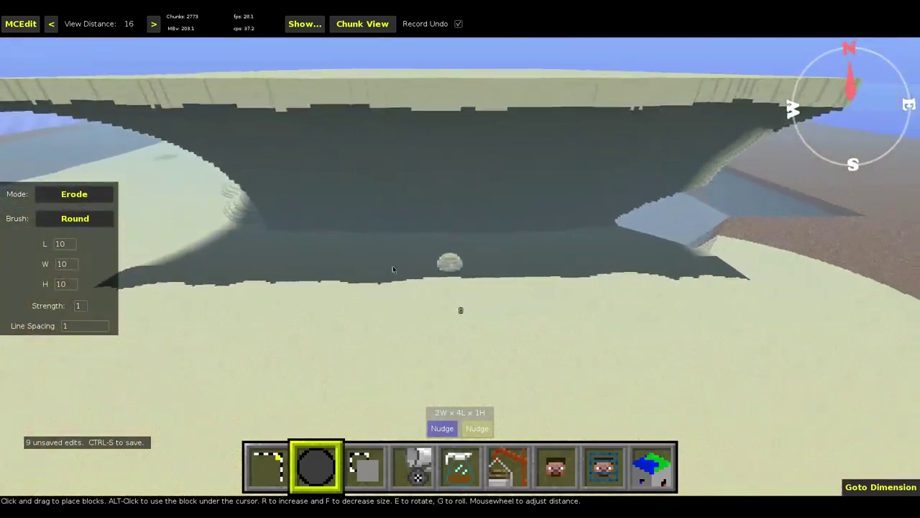
left_click(59, 197)
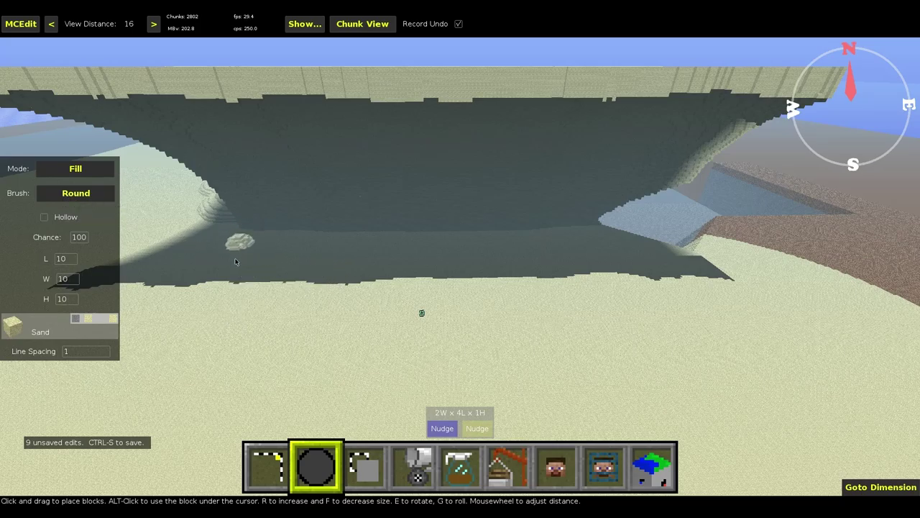
Step: Paint mounds of sand across the ground below the overhang with the round 10 × 10 × 10 Fill brush
left_click(413, 241)
left_click_drag(295, 314, 430, 279)
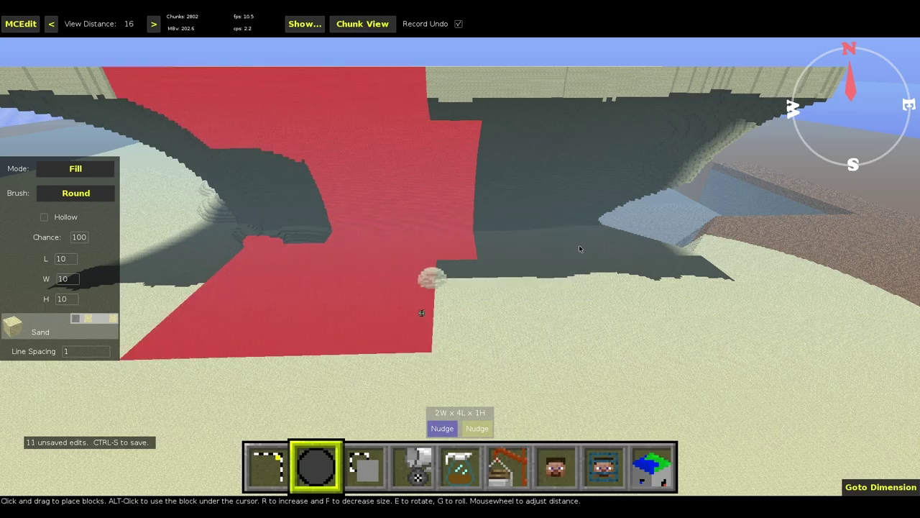
mouse_move(589, 255)
left_mouse_down()
mouse_move(479, 222)
mouse_move(563, 250)
left_mouse_up()
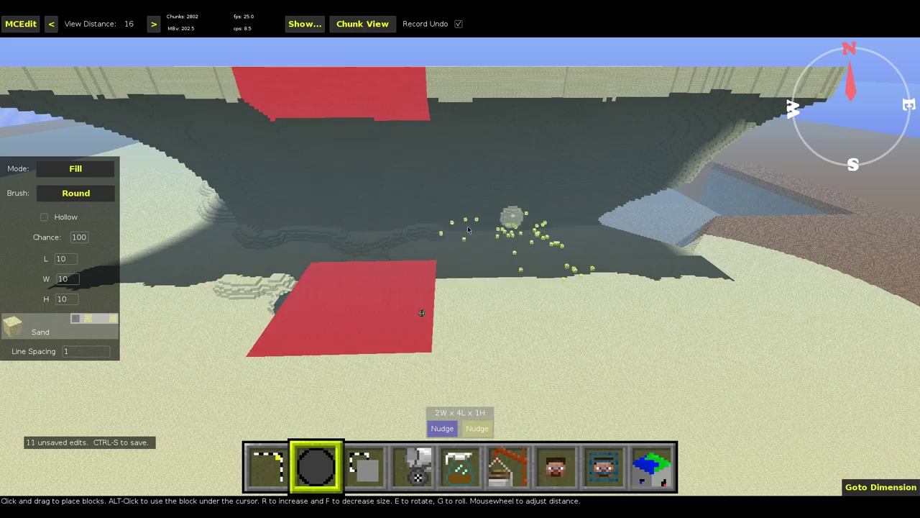
left_click(462, 295)
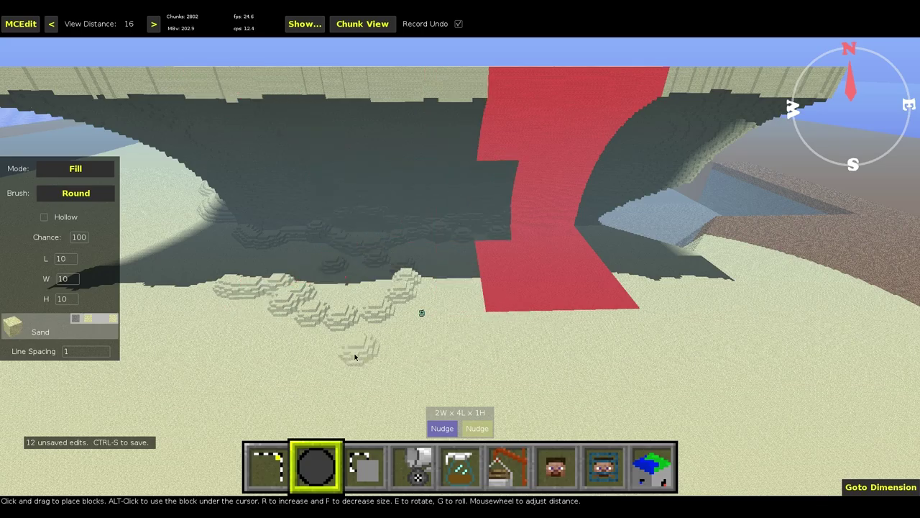
Step: Reduce the sand brush to width 3 and height 7, and paint narrow ridges across the sand in front of the overhang
scroll(61, 299, "down", 3)
scroll(68, 281, "down", 3)
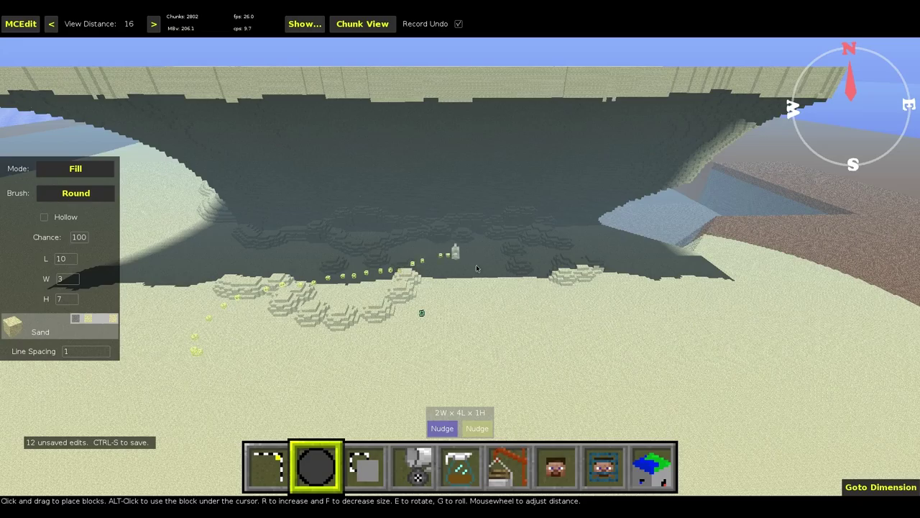
left_click(535, 312)
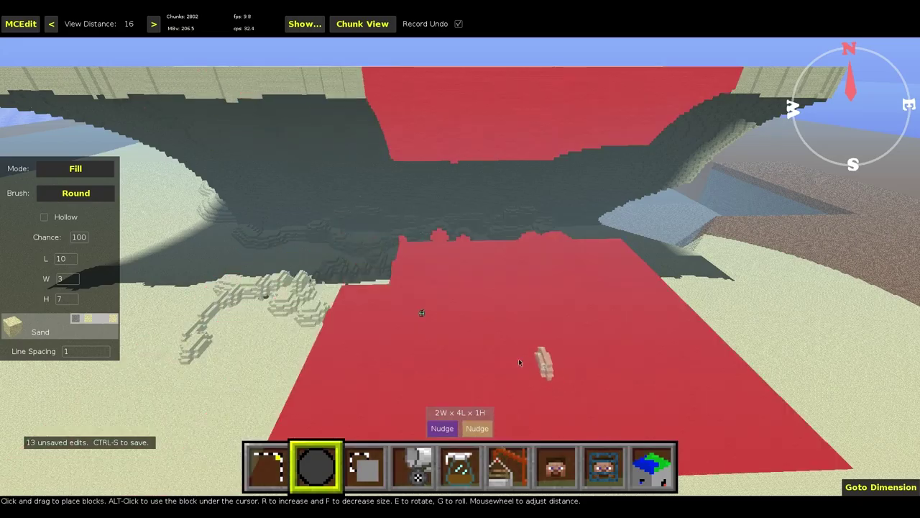
Step: Switch the fill block to Air and carve narrow grooves through the sand mounds and ridges
right_click(544, 364)
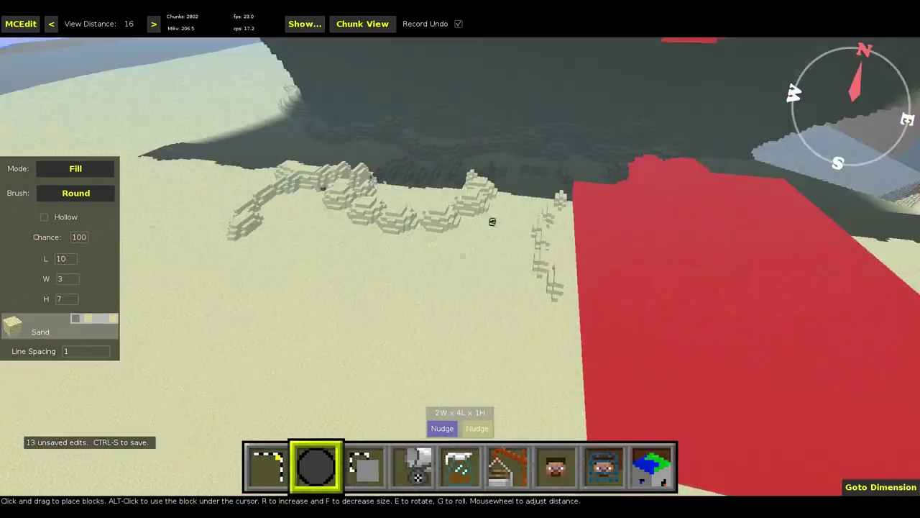
key("w")
key("s")
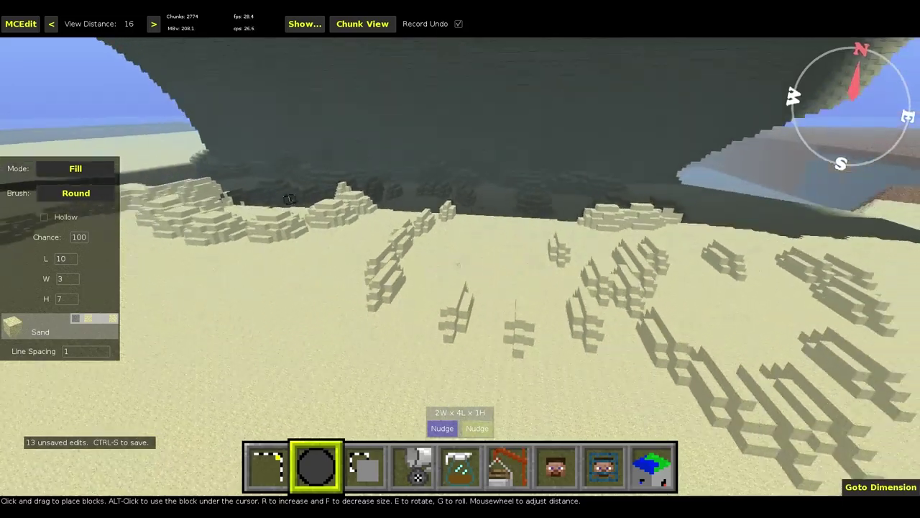
right_click(460, 266)
key("w")
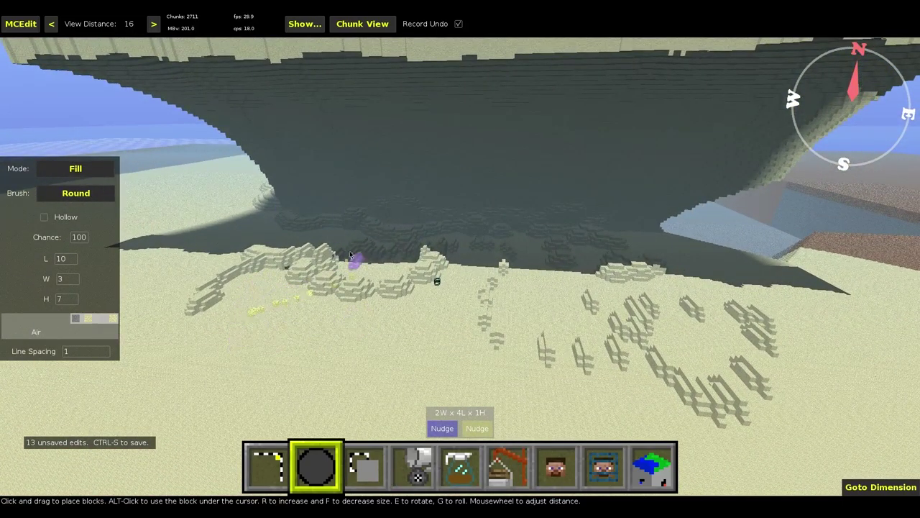
left_click(566, 350)
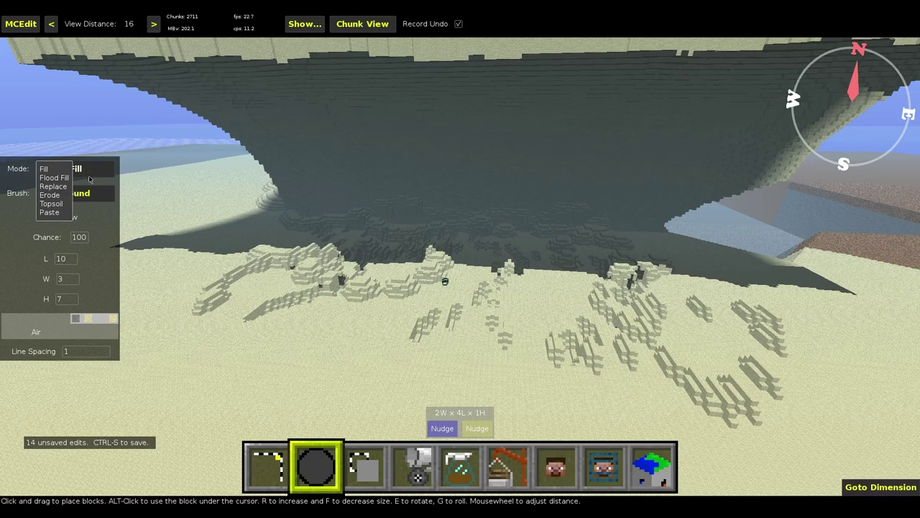
Step: Change the brush mode to Erode and set its length, width and height to 16
left_click(56, 198)
key("a")
key("r")
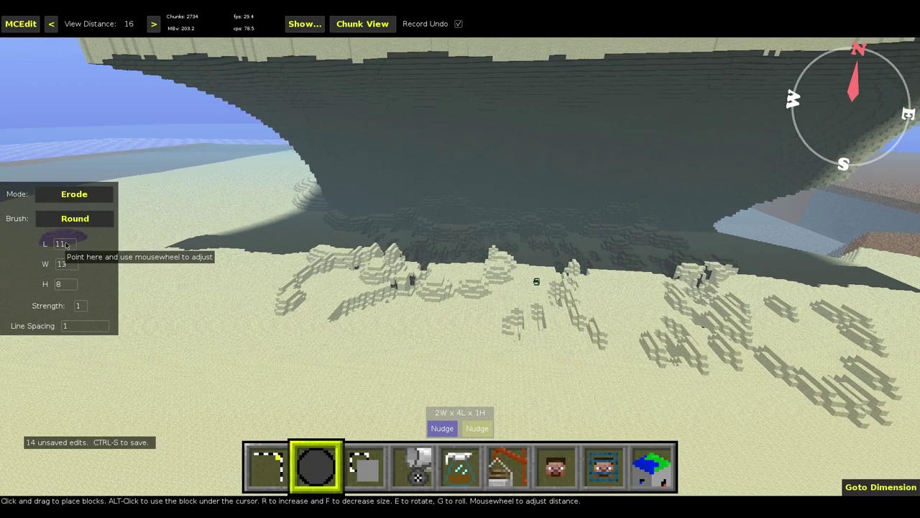
scroll(72, 287, "up", 4)
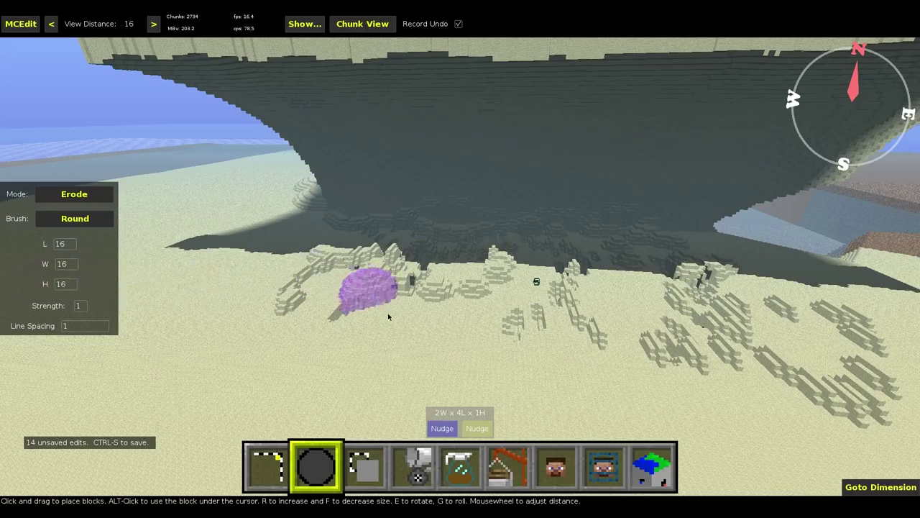
Step: Erode the sand ridges toward the east side with several dabs of the 16 × 16 × 16 brush
key("s")
right_click(329, 320)
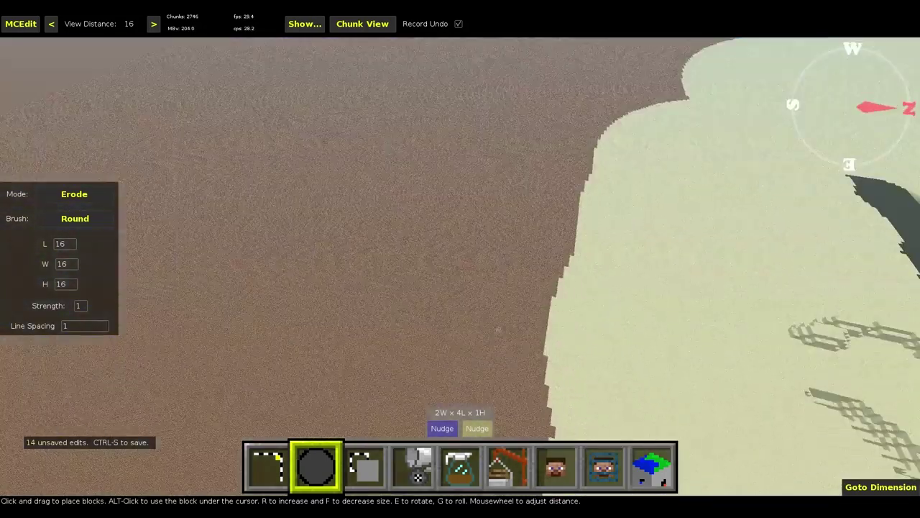
right_click_drag(497, 329, 328, 320)
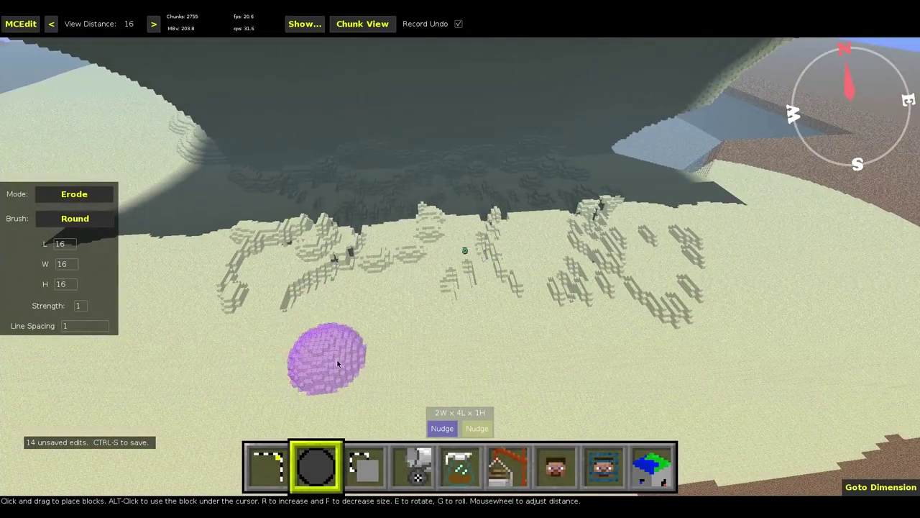
key("w")
key("d")
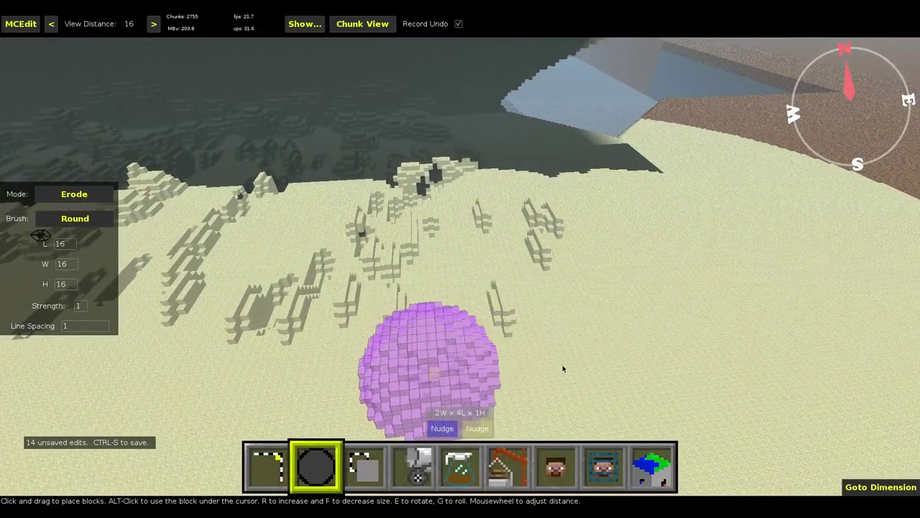
left_click(434, 373)
mouse_move(655, 376)
right_mouse_down()
mouse_move(604, 360)
mouse_move(460, 370)
right_mouse_up()
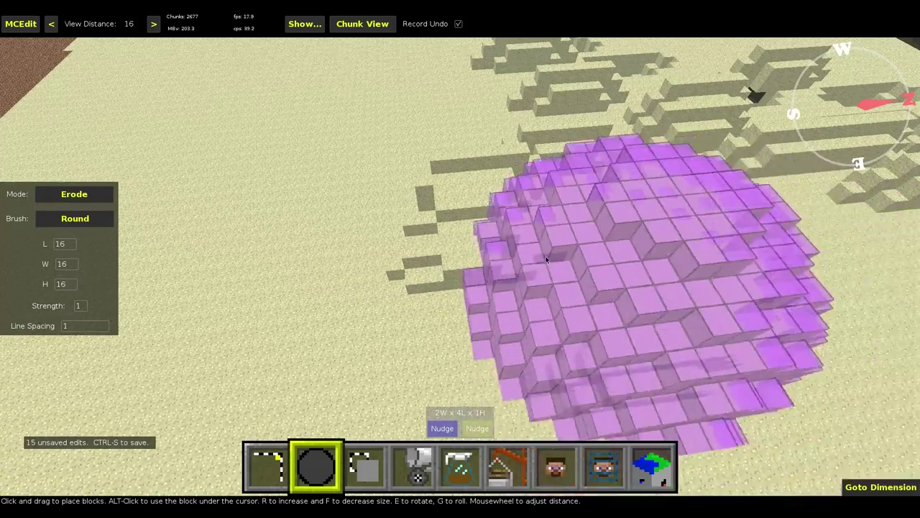
left_click(512, 231)
left_click(536, 204)
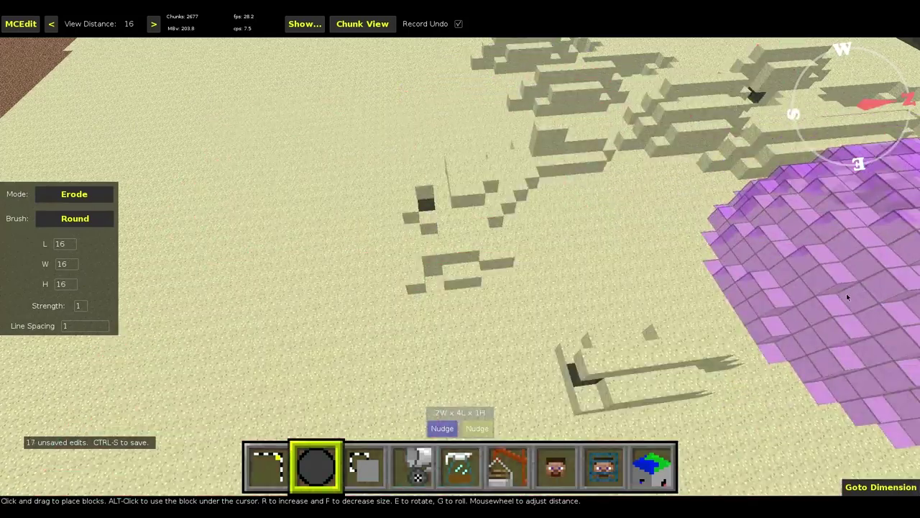
left_click(731, 260)
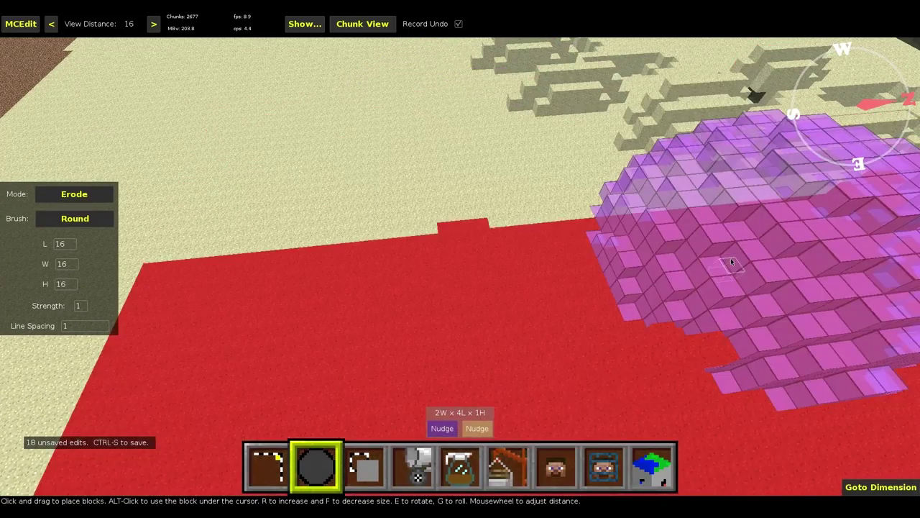
key("d")
left_click(259, 204)
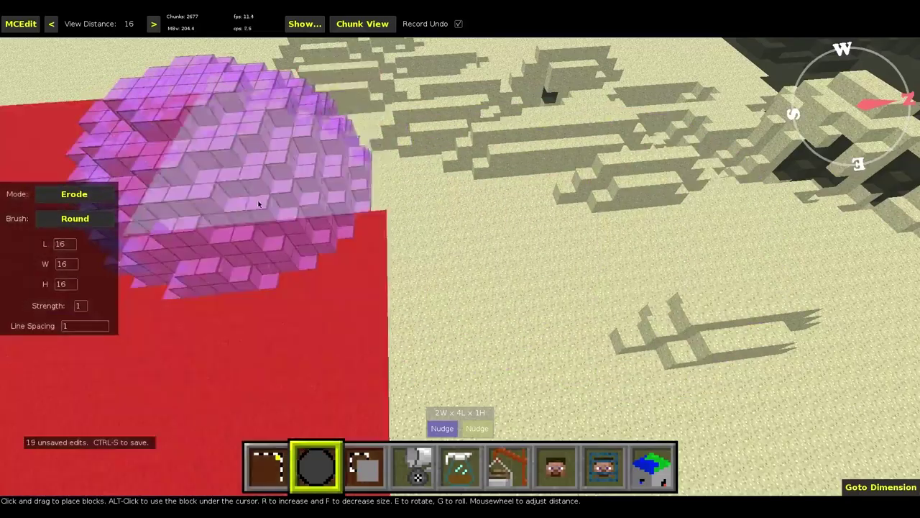
Step: Erode the isolated ridges at the eastern end of the sand patch
right_click(402, 241)
key("s")
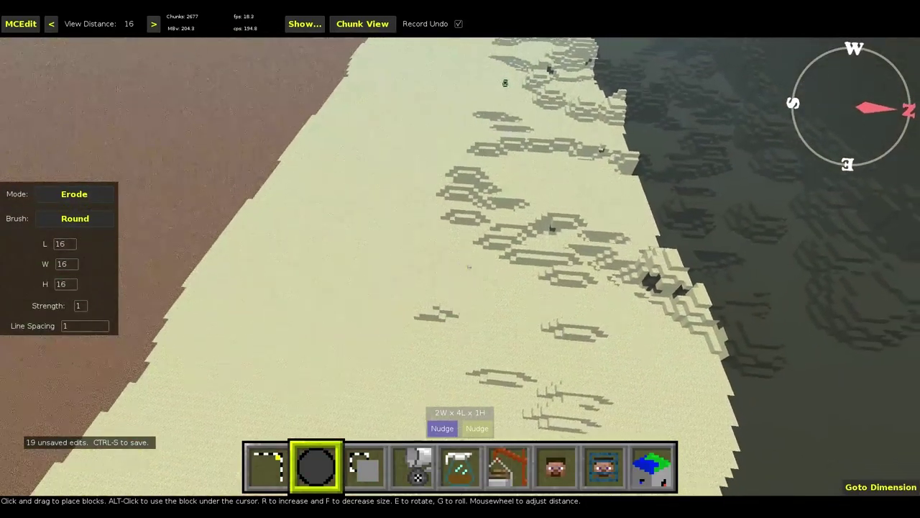
key("w")
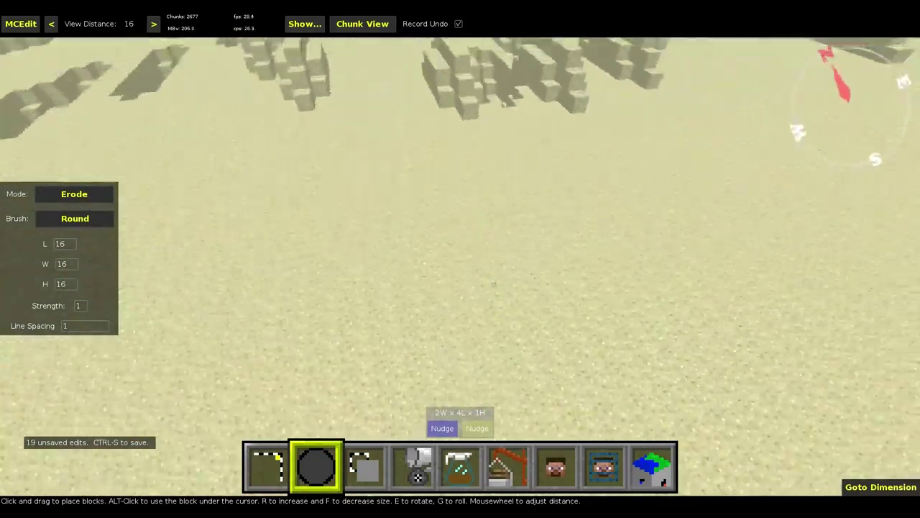
mouse_move(494, 284)
right_mouse_down()
mouse_move(496, 309)
mouse_move(383, 215)
right_mouse_up()
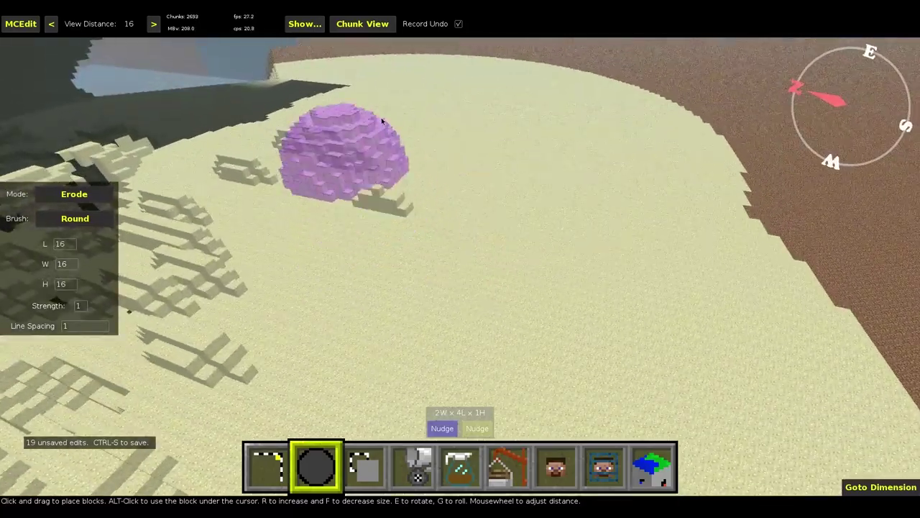
left_click(489, 172)
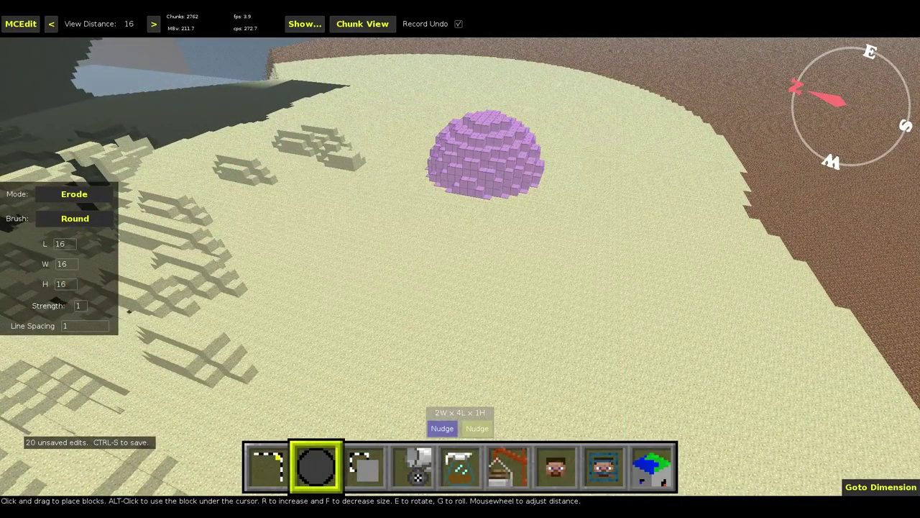
Step: Enlarge the Erode brush to length 41 and width 41, with a height of 25
key("r")
mouse_move(489, 173)
right_mouse_down()
mouse_move(432, 208)
mouse_move(345, 194)
right_mouse_up()
key("s")
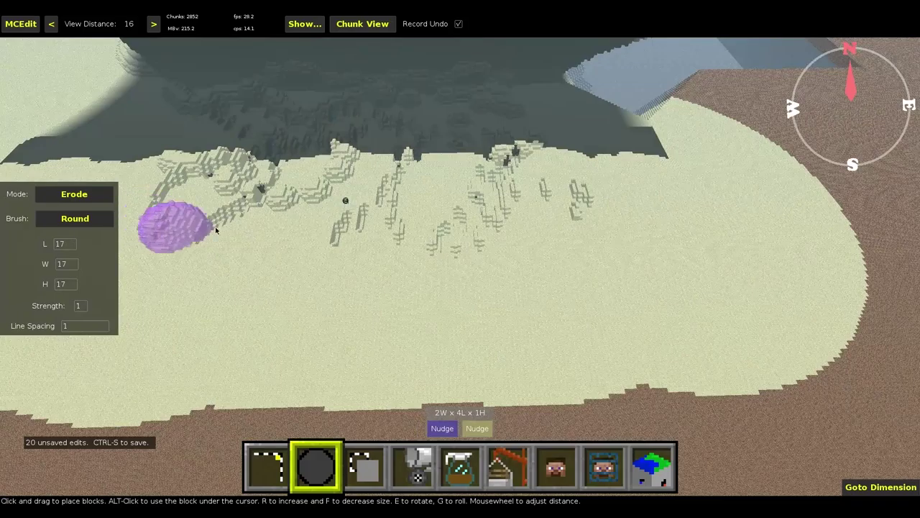
key("r")
key("r")
key("r")
key("r")
key("r")
key("r")
key("r")
key("r")
key("r")
key("r")
key("r")
key("r")
key("r")
key("r")
key("r")
key("r")
key("r")
key("r")
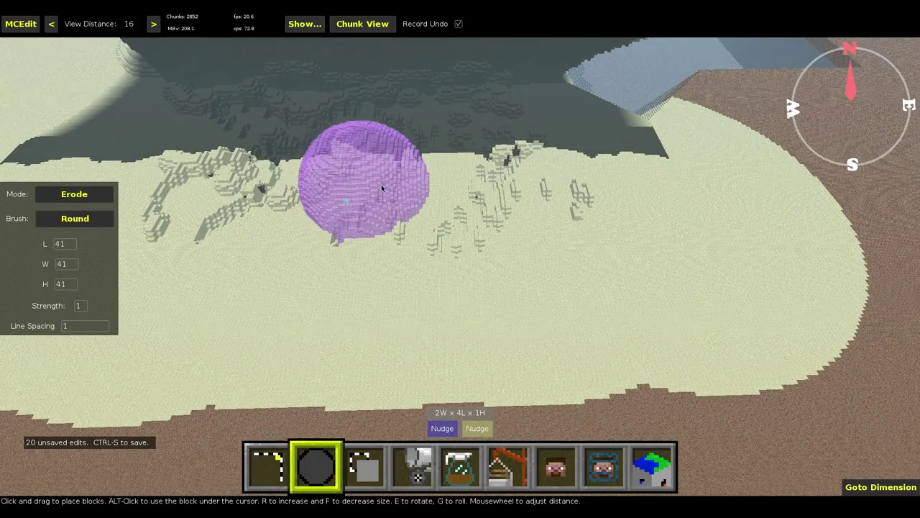
key("a")
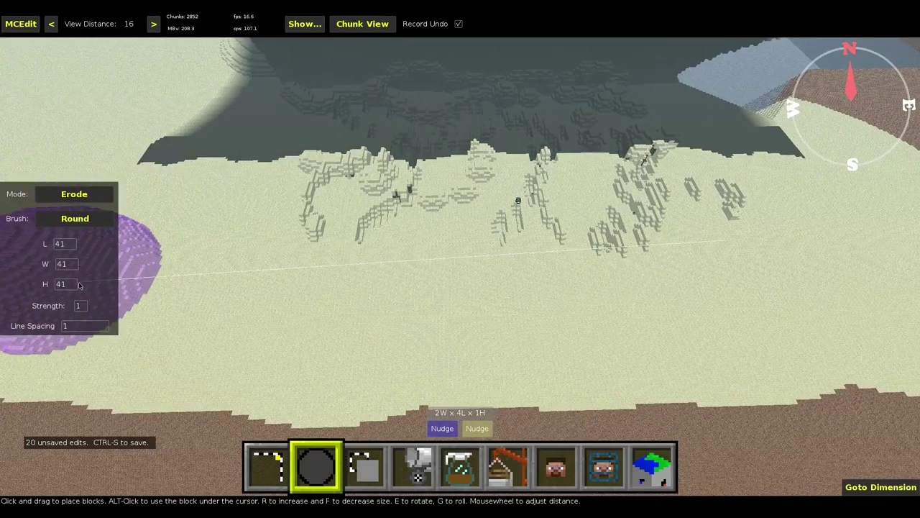
scroll(79, 285, "down", 16)
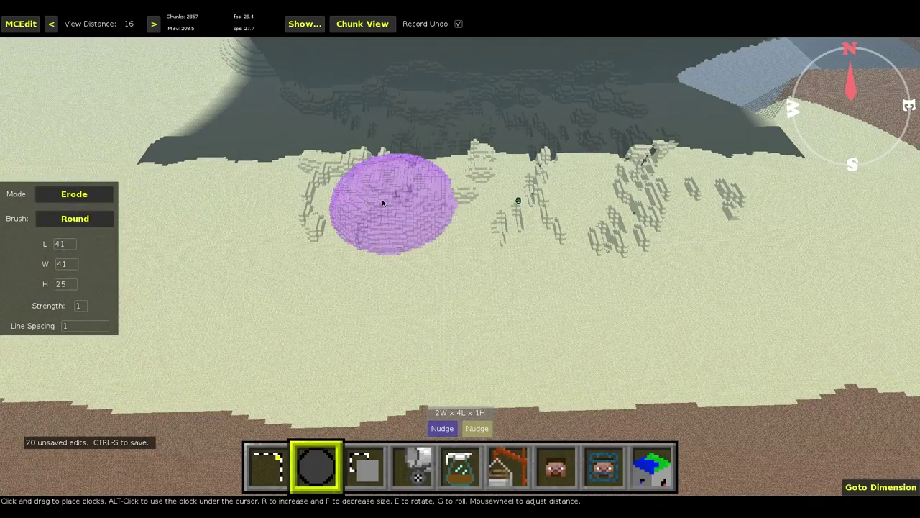
Step: Erode the whole field of sand mounds and ridges under and in front of the overhang with the large brush
key("q")
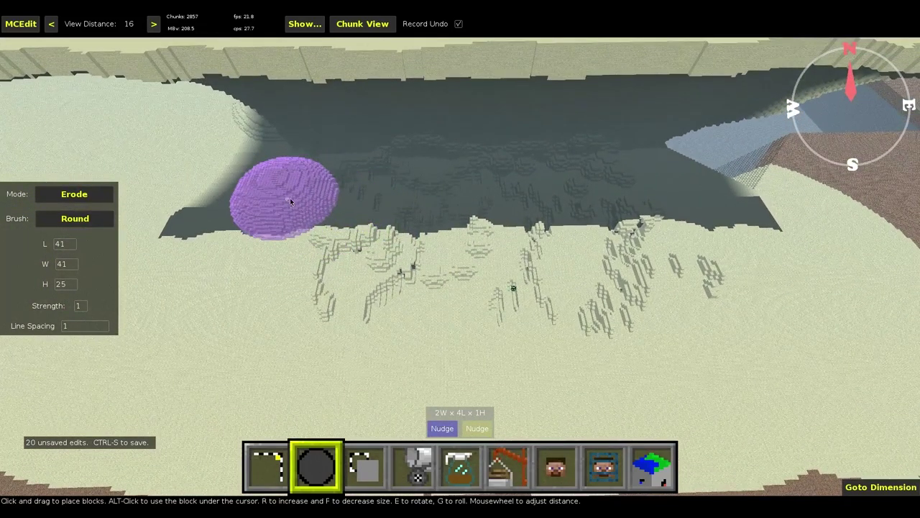
key("w")
mouse_move(273, 178)
left_mouse_down()
mouse_move(322, 151)
mouse_move(581, 141)
mouse_move(705, 176)
mouse_move(252, 223)
mouse_move(446, 201)
mouse_move(393, 170)
mouse_move(474, 169)
mouse_move(611, 215)
mouse_move(633, 244)
mouse_move(554, 187)
left_mouse_up()
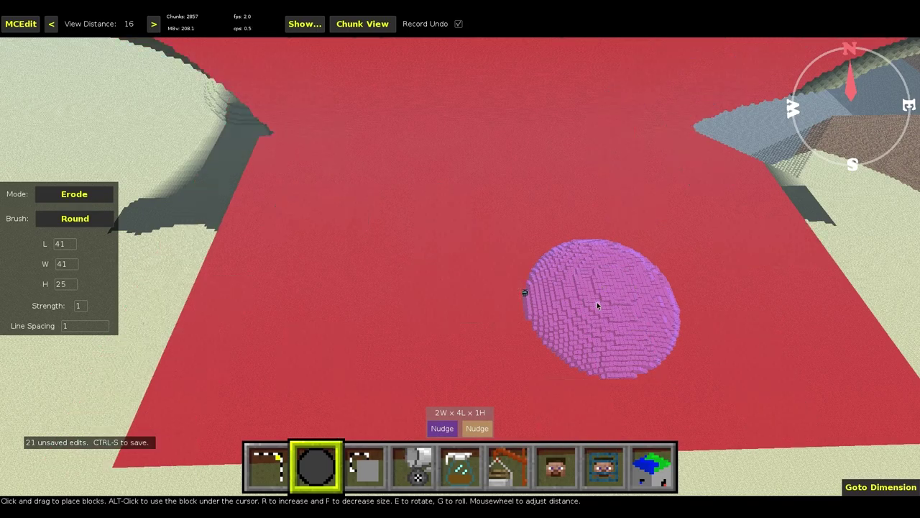
Step: Examine the eroded sand terrain and the base of the overhang wall from close up
right_click(453, 304)
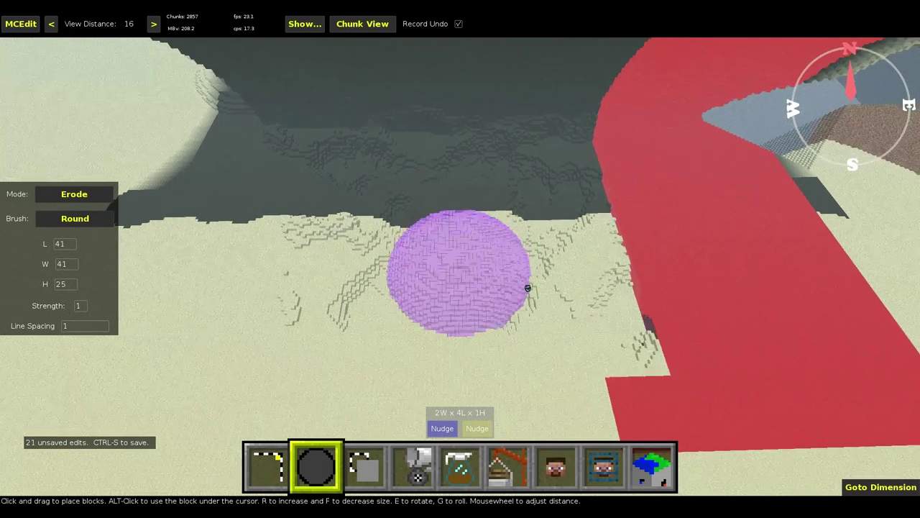
key("w")
key("w")
key("i")
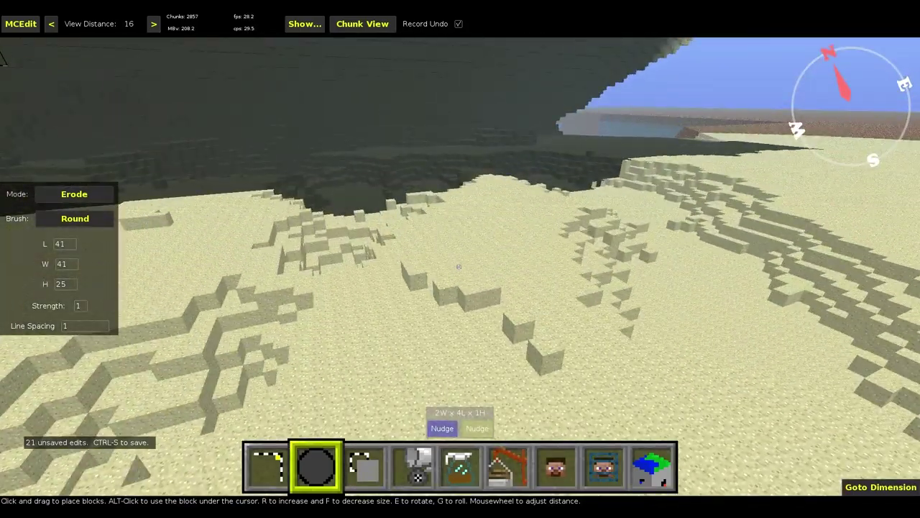
key("j")
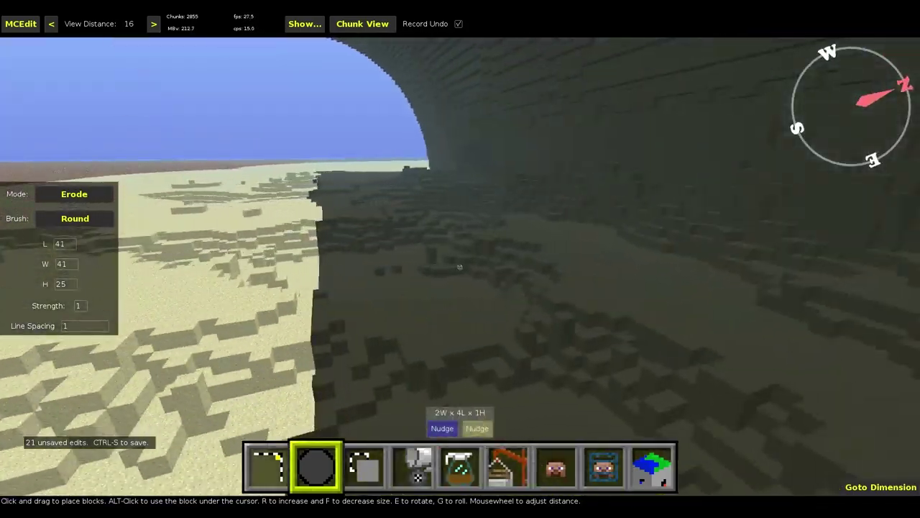
key("w")
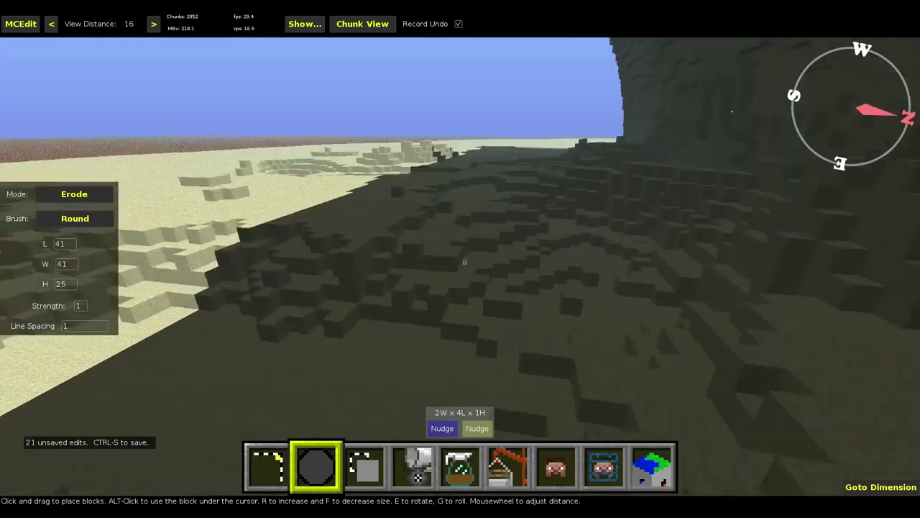
key("l")
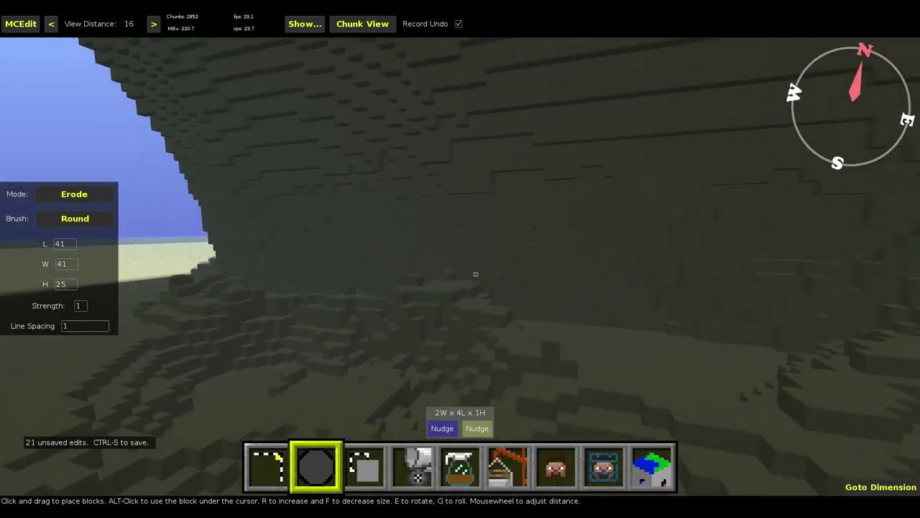
key("l")
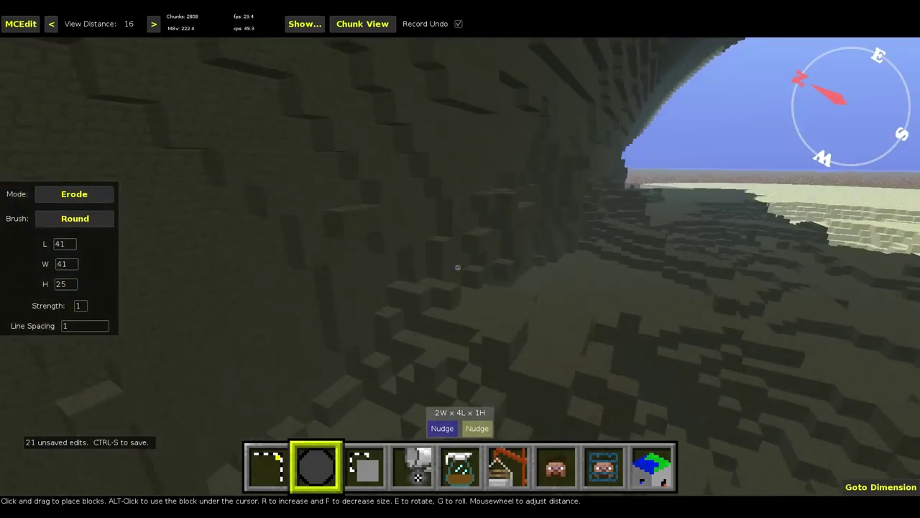
key("j")
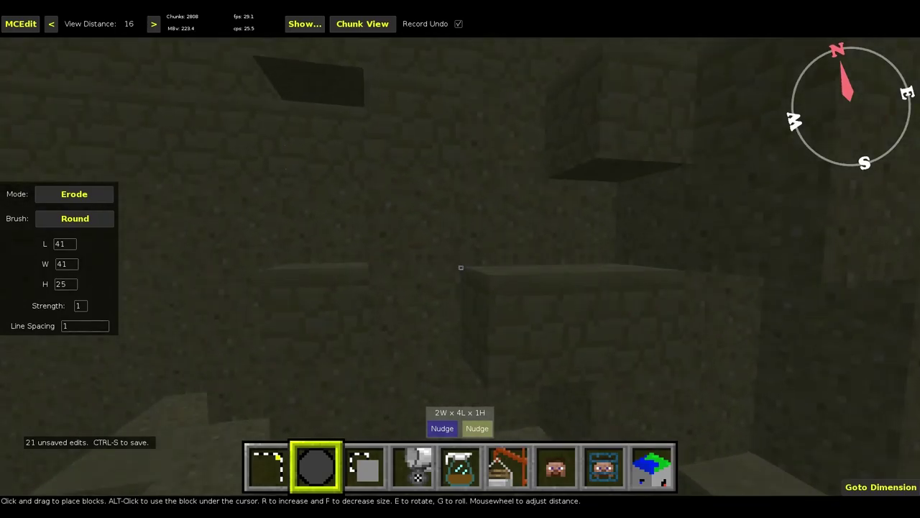
Step: Inspect the base of the overhang wall and the whole sand field in front of it from a distance
key("l")
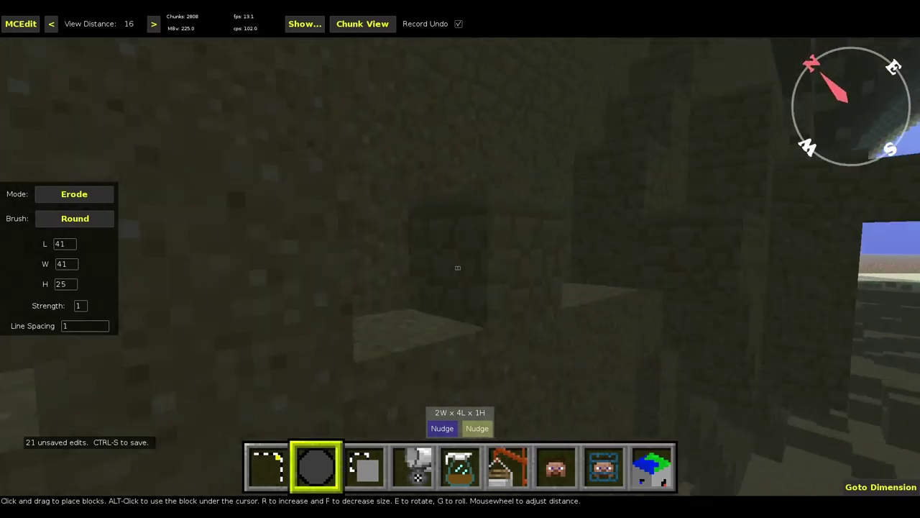
key("s")
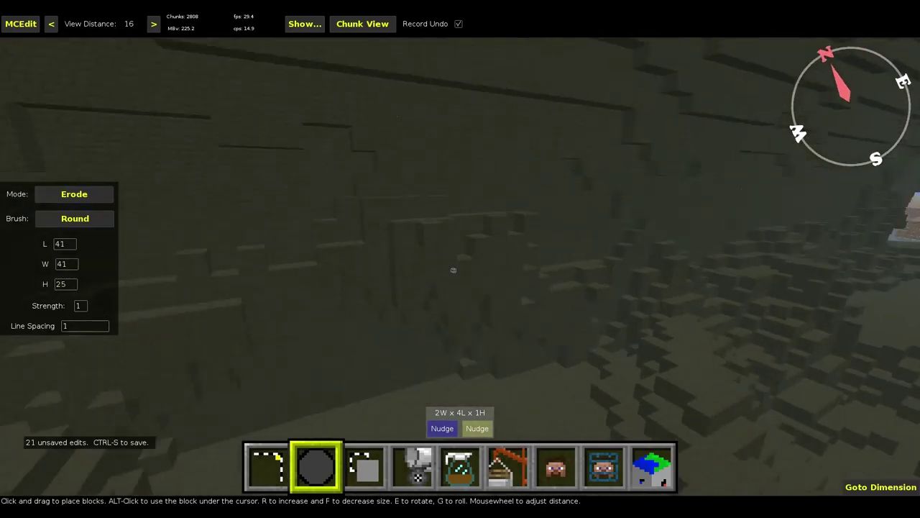
key("s")
right_click(463, 266)
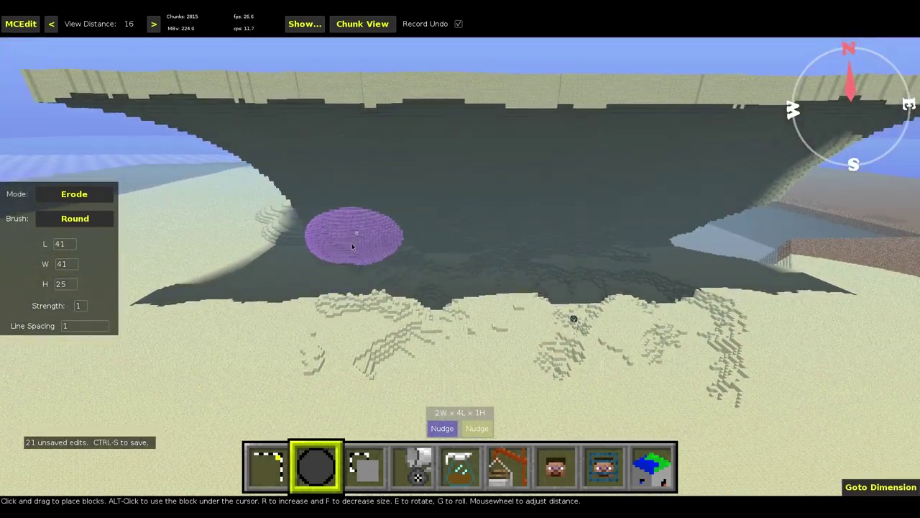
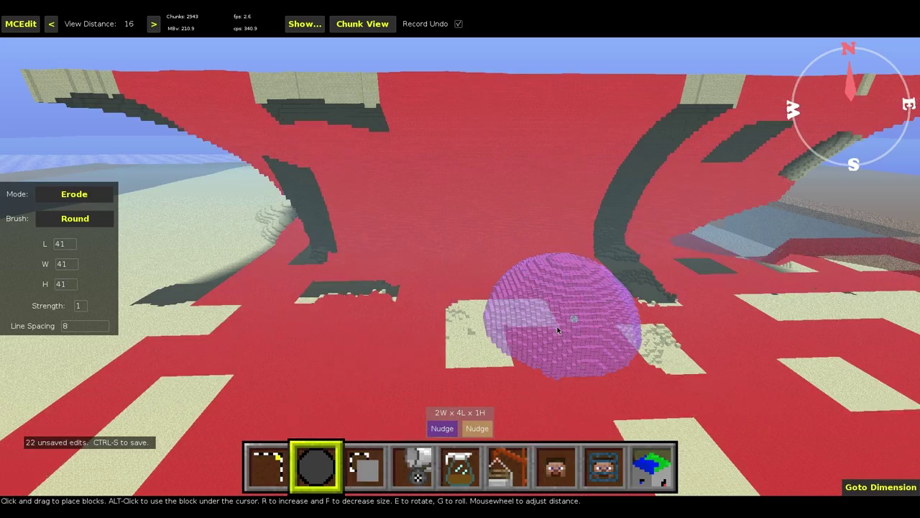
Step: Switch to the Select tool and examine the eroded sand ridges under and in front of the overhang from several sides
key("1")
right_click(456, 339)
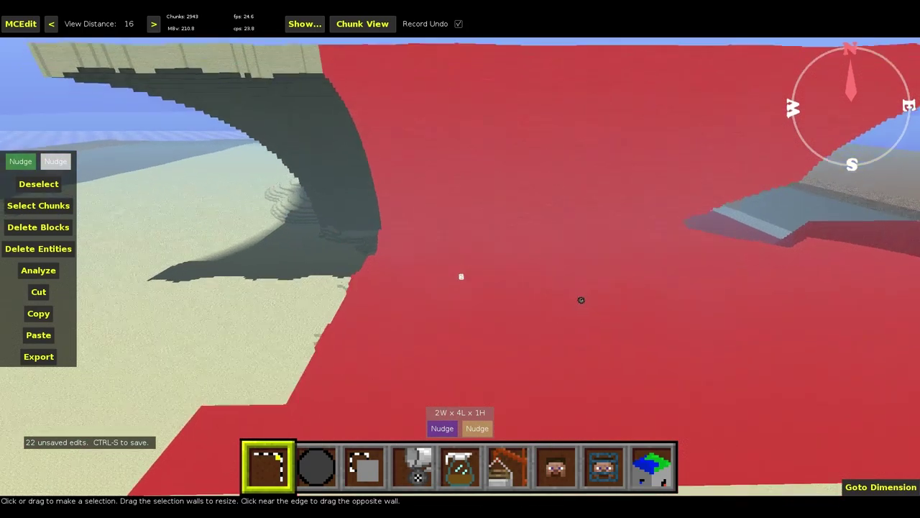
key("w")
key("w")
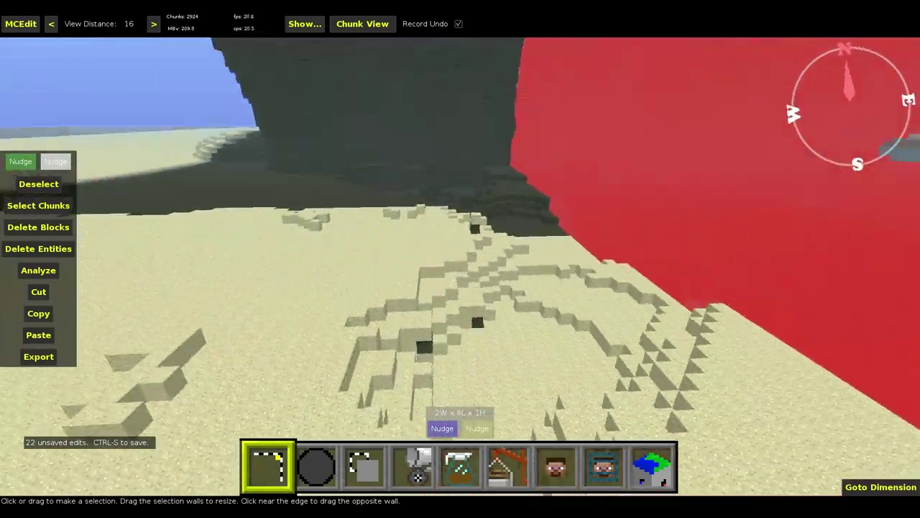
key("w")
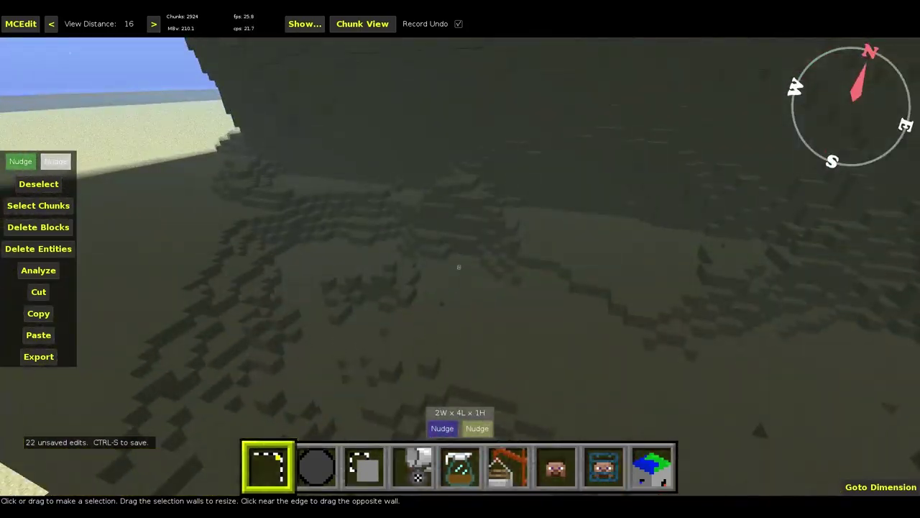
key("space")
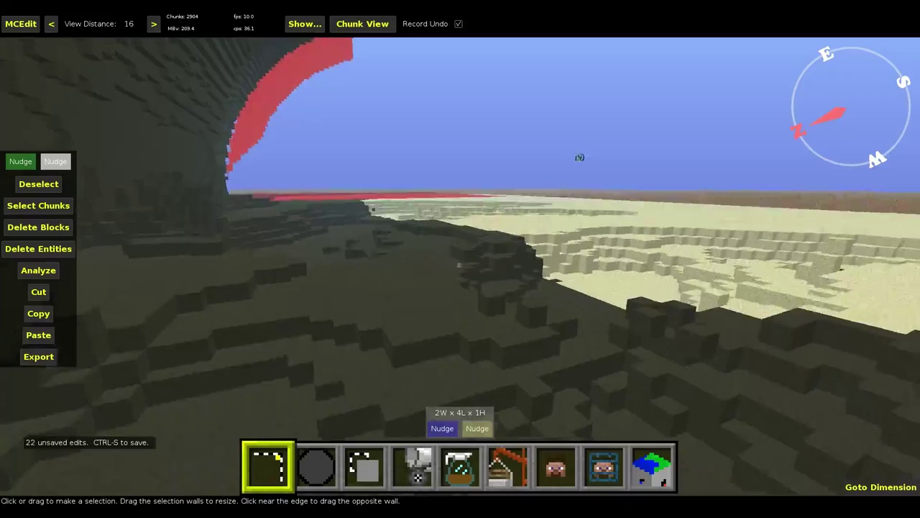
key("w")
key("w")
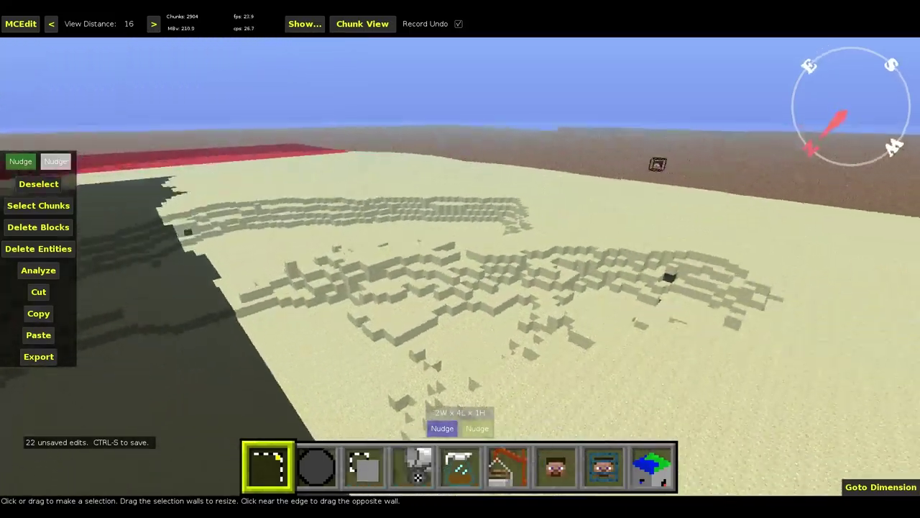
key("w")
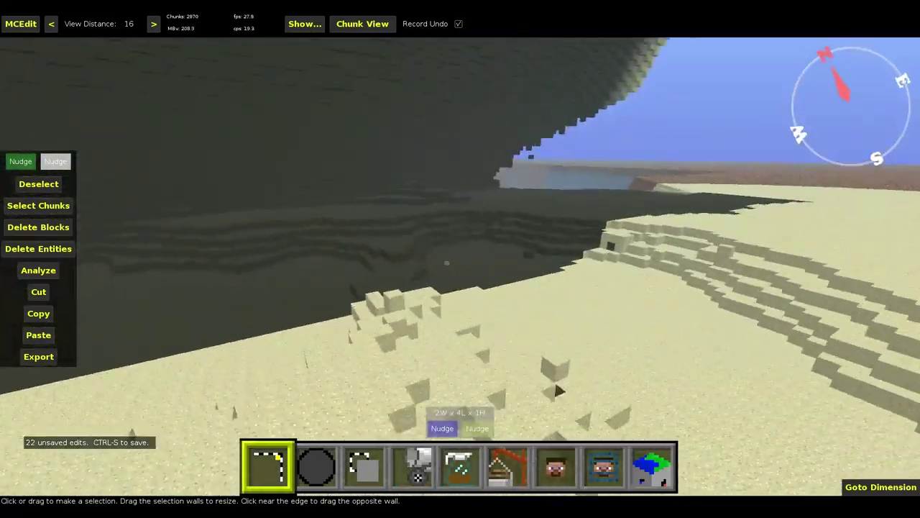
key("w")
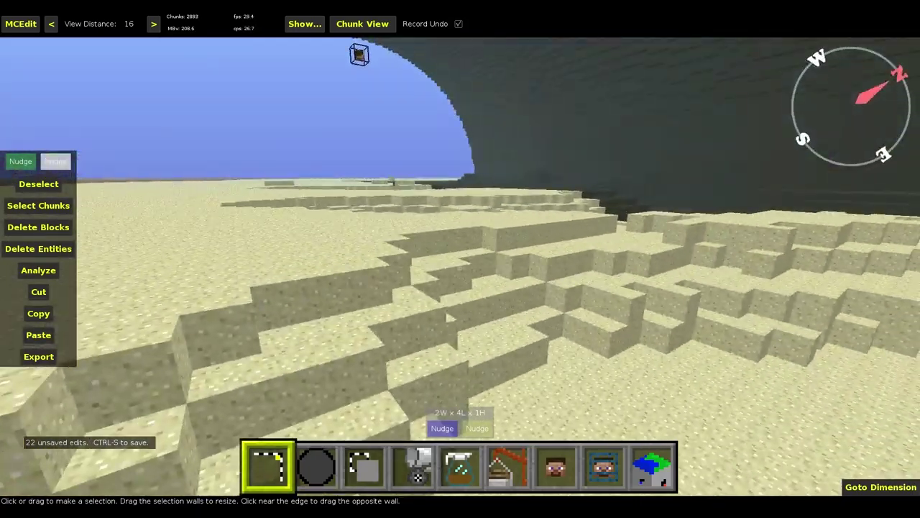
Step: Clear the current block selection at the overhang's eastern end and return to the round Erode brush
right_click_drag(365, 348, 461, 266)
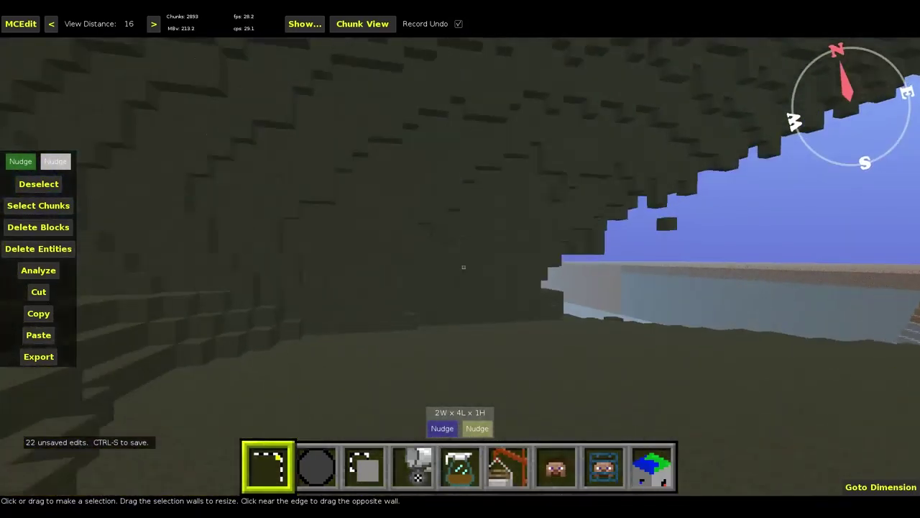
key("d")
key("w")
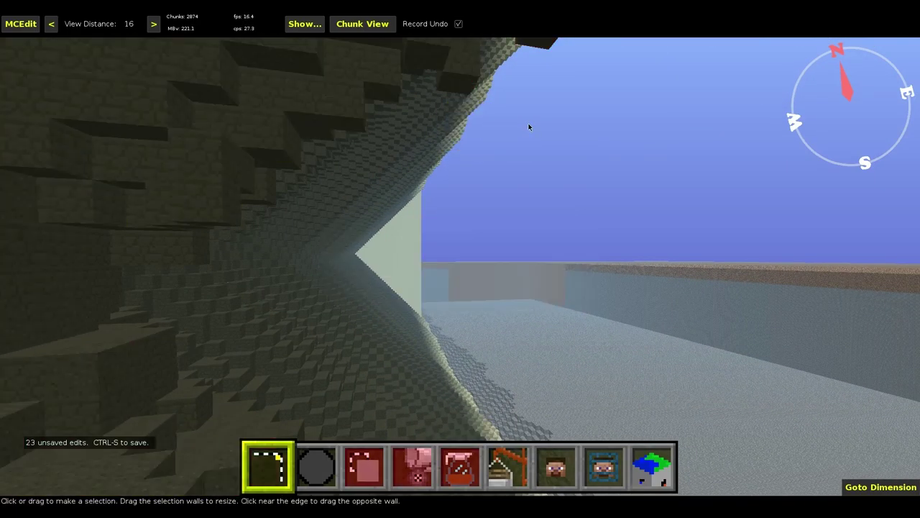
key("s")
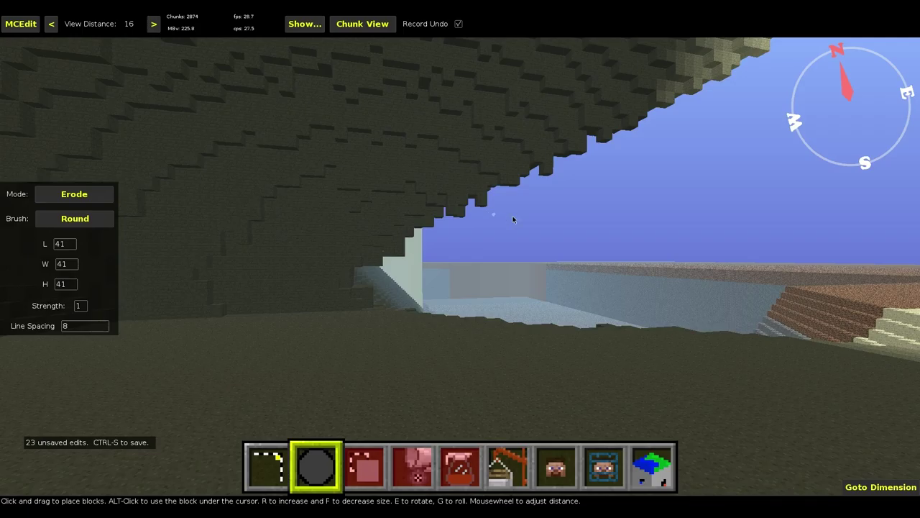
right_click_drag(513, 217, 461, 266)
key("w")
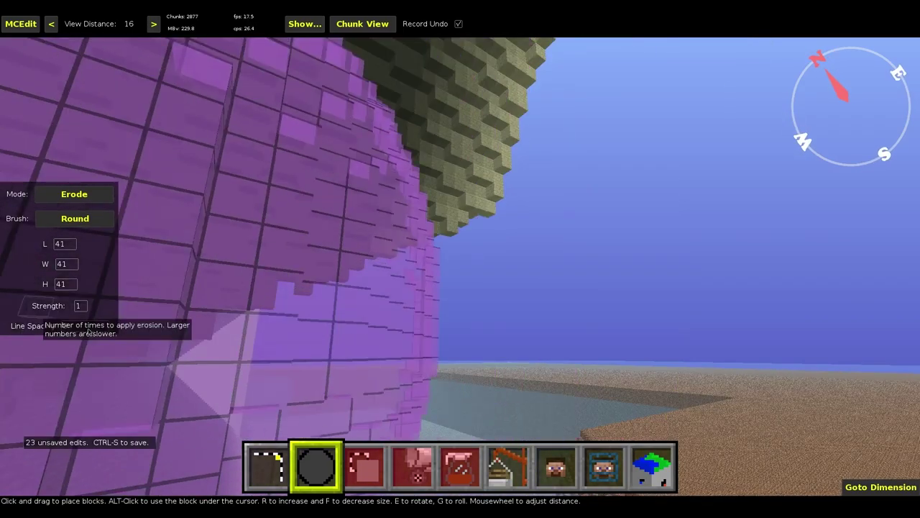
Step: Examine the overhang's eastern edge and survey the sand ridges along its shadow line from above
key("w")
mouse_move(461, 265)
right_mouse_down()
mouse_move(433, 267)
mouse_move(462, 268)
mouse_move(447, 246)
mouse_move(457, 265)
mouse_move(457, 256)
mouse_move(460, 267)
mouse_move(502, 272)
mouse_move(460, 263)
mouse_move(679, 466)
mouse_move(448, 252)
mouse_move(469, 296)
mouse_move(368, 276)
right_mouse_up()
key("s")
key("w")
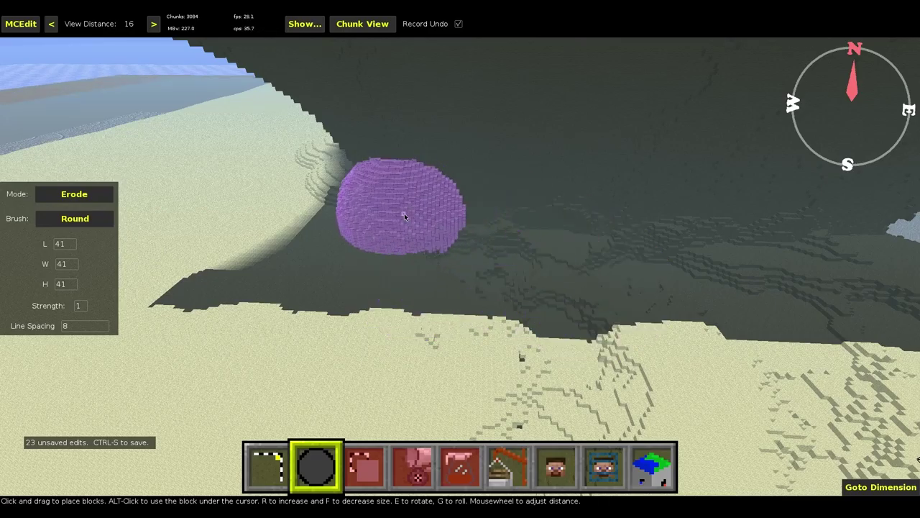
key("d")
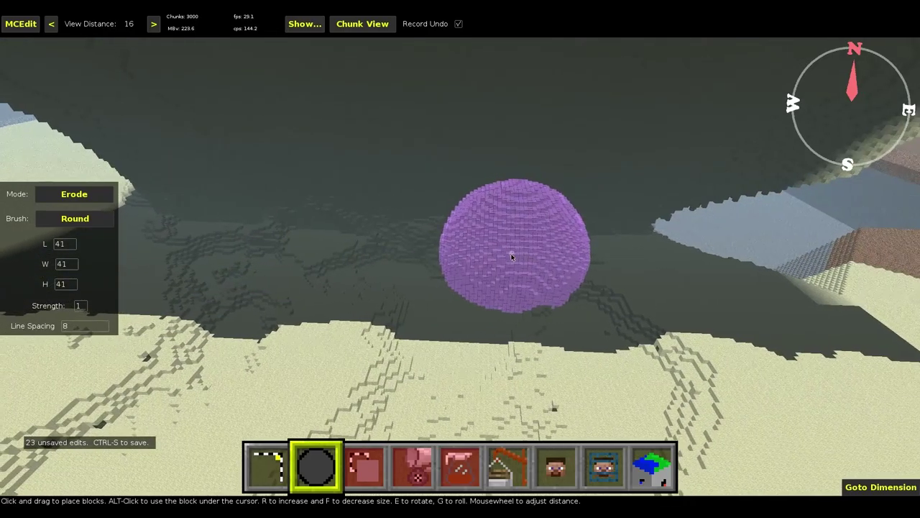
mouse_move(512, 254)
right_mouse_down()
mouse_move(460, 263)
mouse_move(514, 256)
right_mouse_up()
key("a")
key("w")
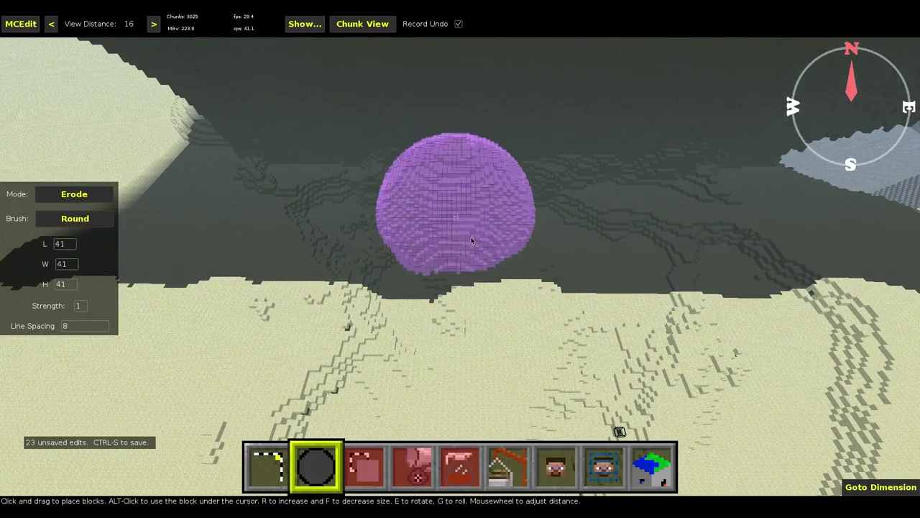
scroll(472, 240, "down", 3)
key("w")
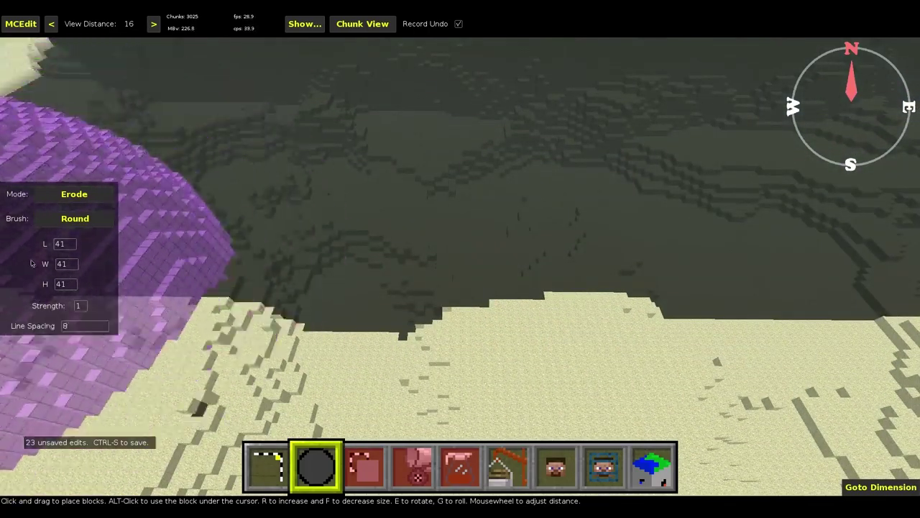
right_click(320, 309)
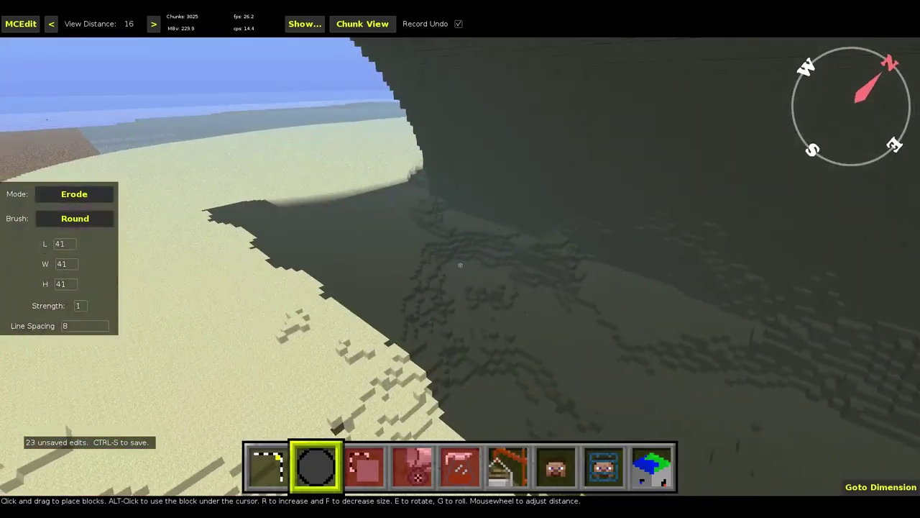
Step: Inspect the loose sand blocks and holes in the sand field in front of the overhang from close up
key("w")
key("w")
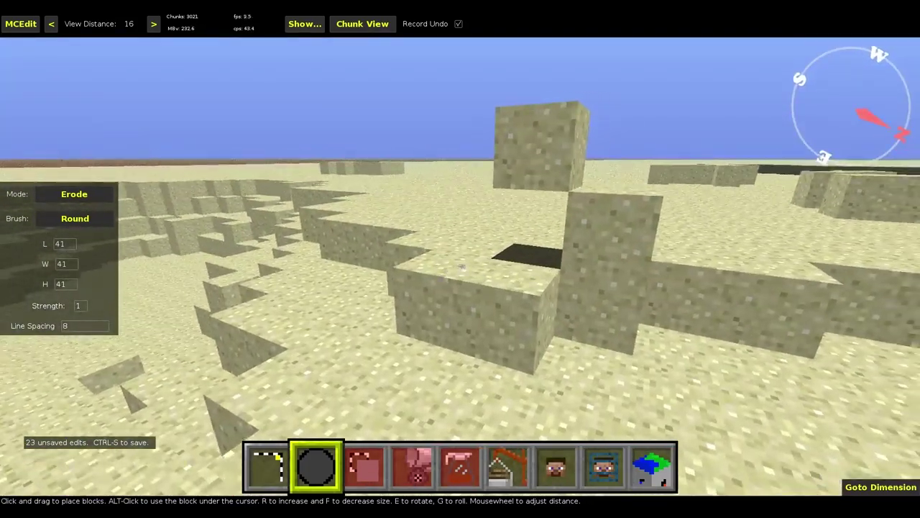
key("w")
key("s")
key("q")
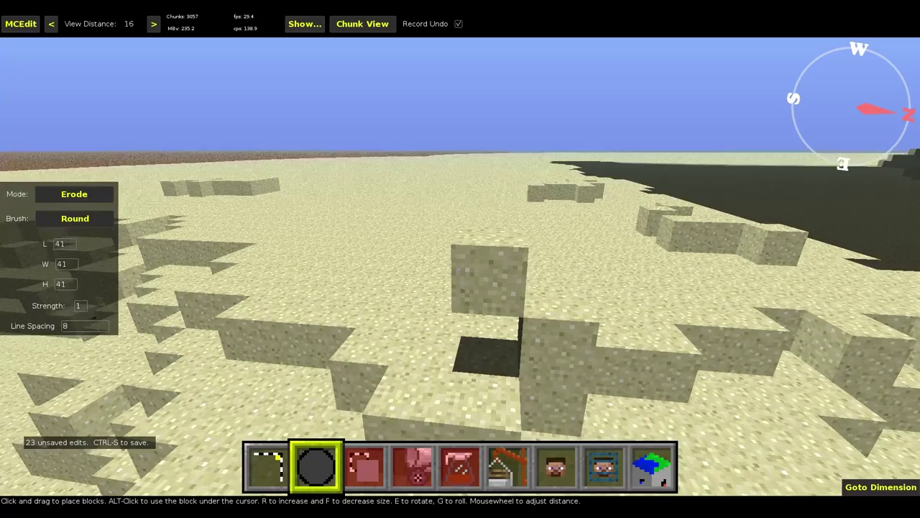
key("w")
key("d")
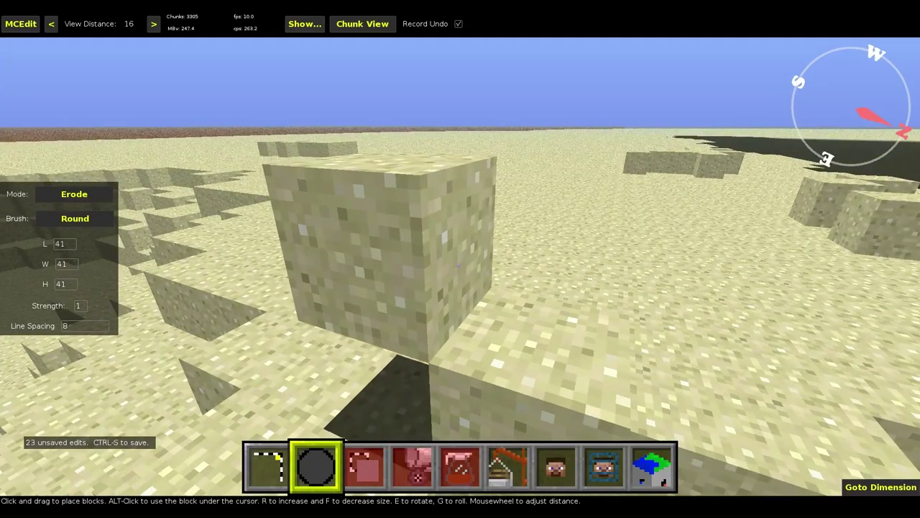
key("d")
key("a")
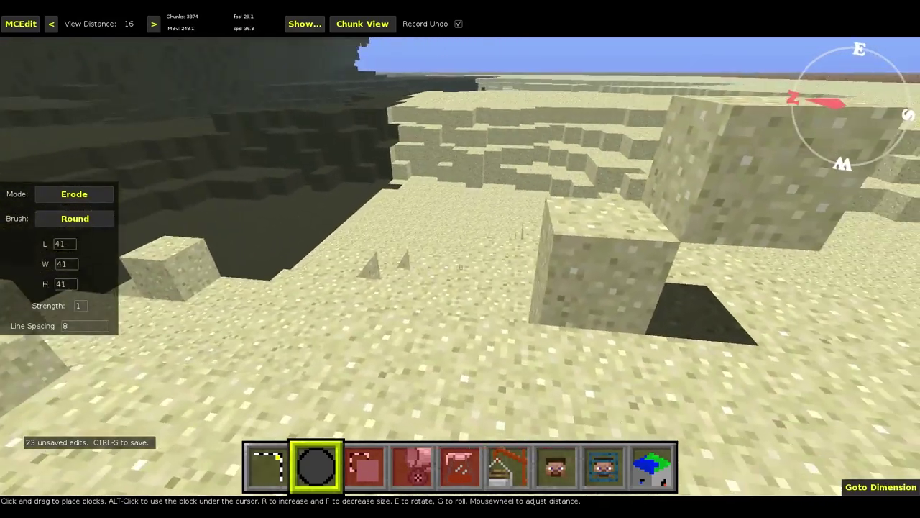
key("d")
key("q")
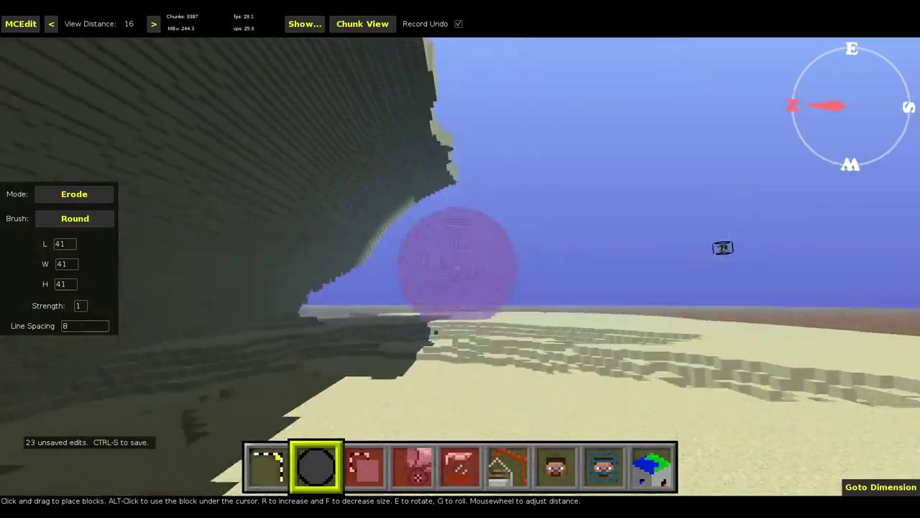
Step: Erode the sand mounds and ridges in front of the overhang's western part with single strokes of the 41-block round brush
right_click_drag(435, 332, 455, 264)
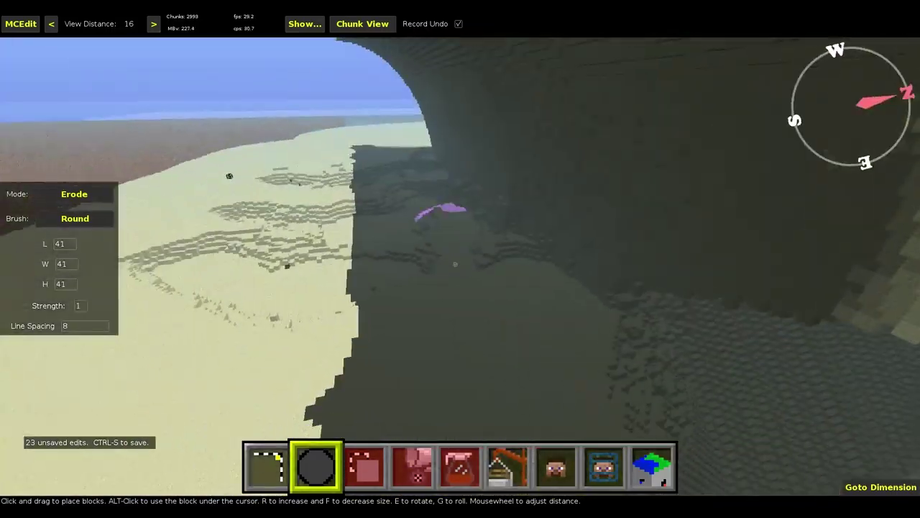
key("s")
key("w")
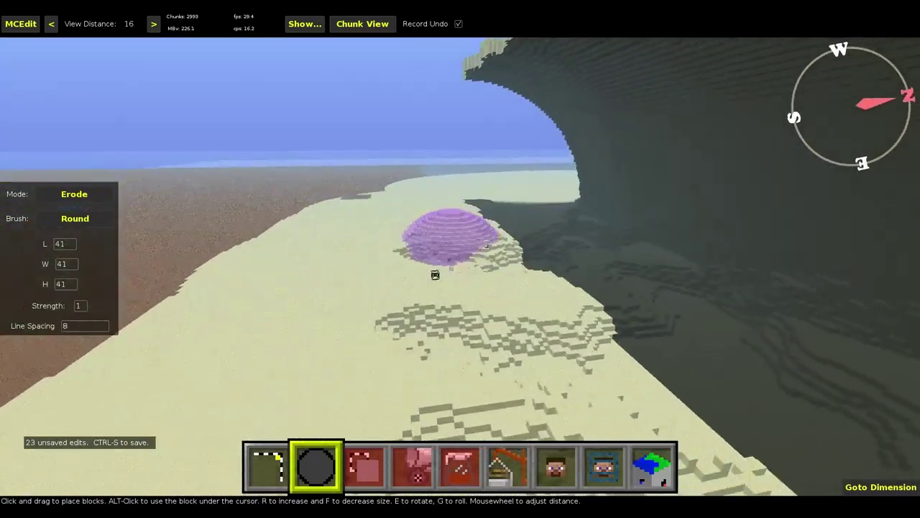
key("w")
right_click(297, 244)
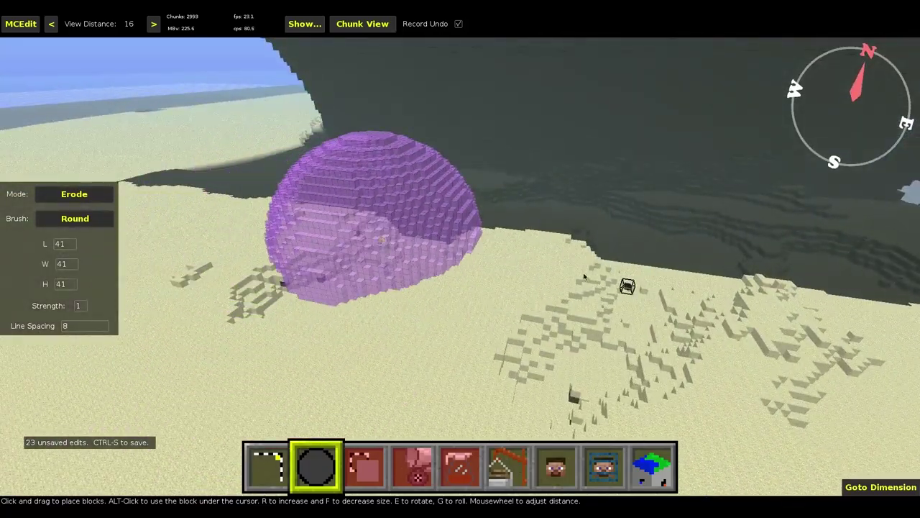
left_click(584, 277)
key("w")
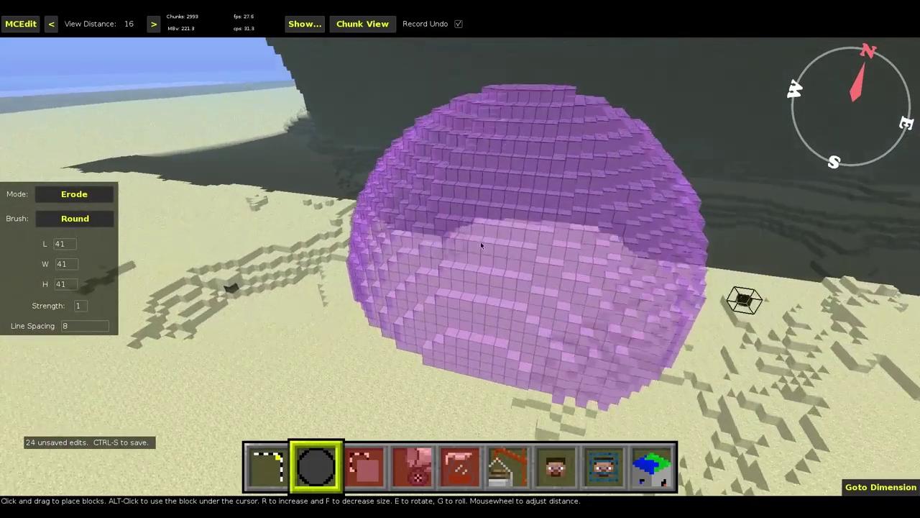
left_click(241, 225)
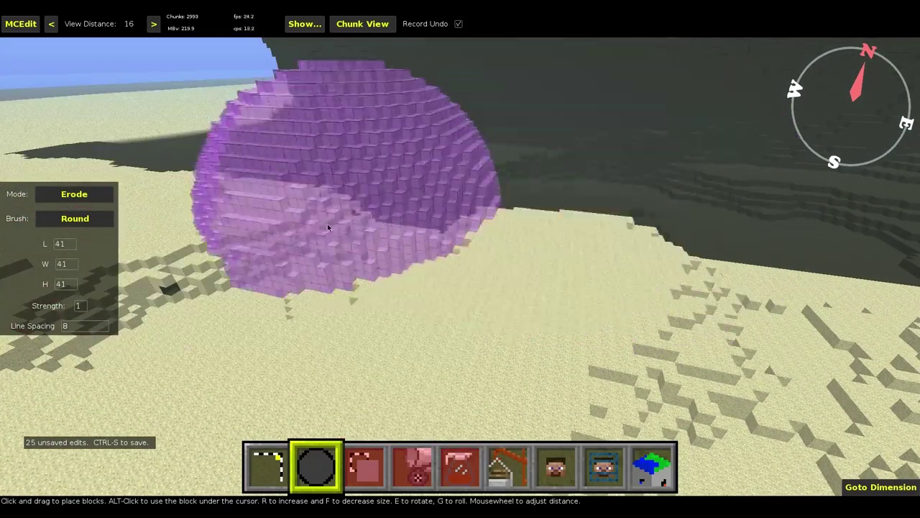
left_click(322, 227)
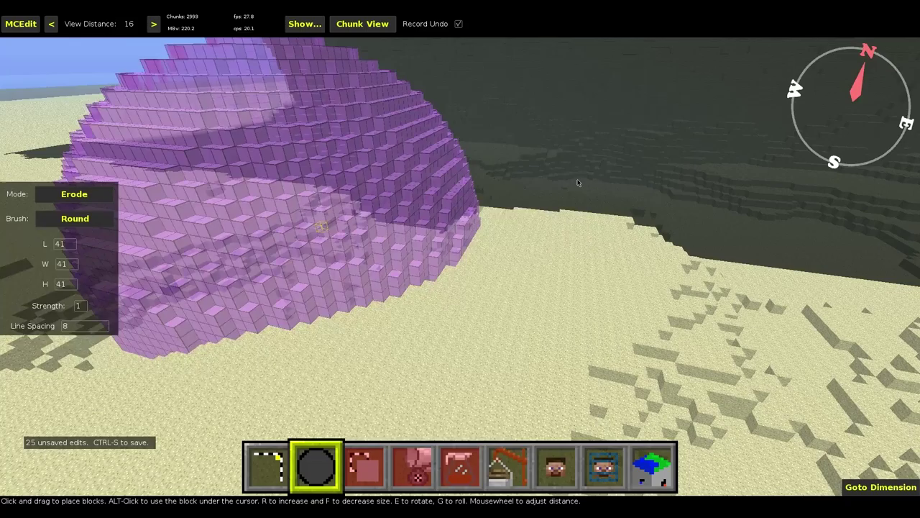
left_click(338, 235)
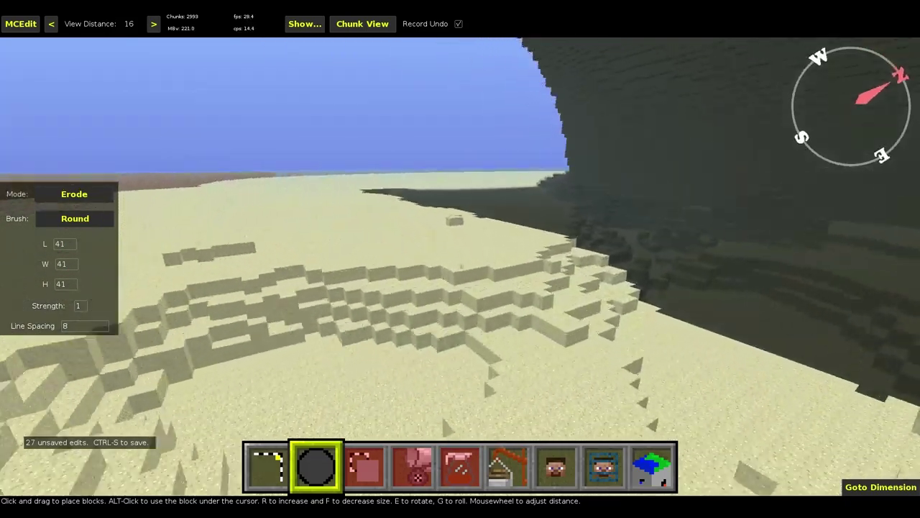
Step: Set the Erode brush's strength to 8 and erode the sand ridges along the overhang's shadow edge
right_click(544, 173)
key("s")
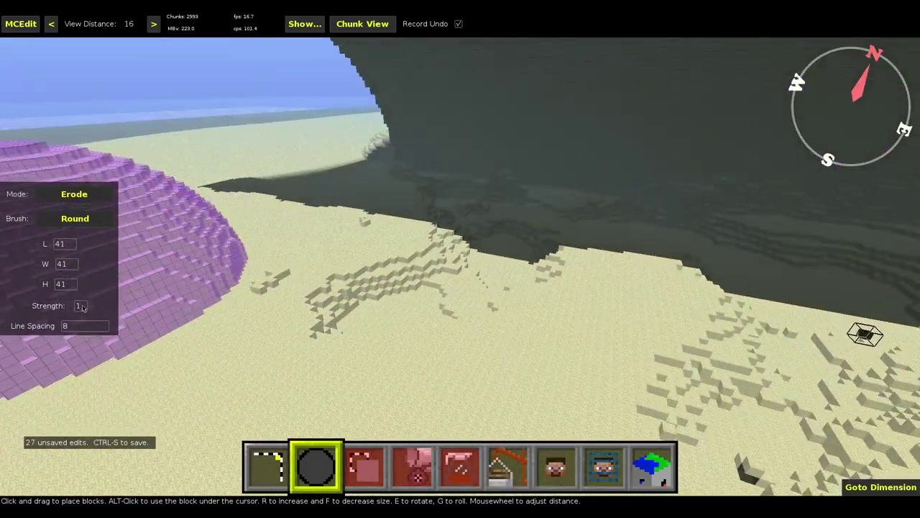
scroll(83, 309, "up", 2)
left_click(676, 194)
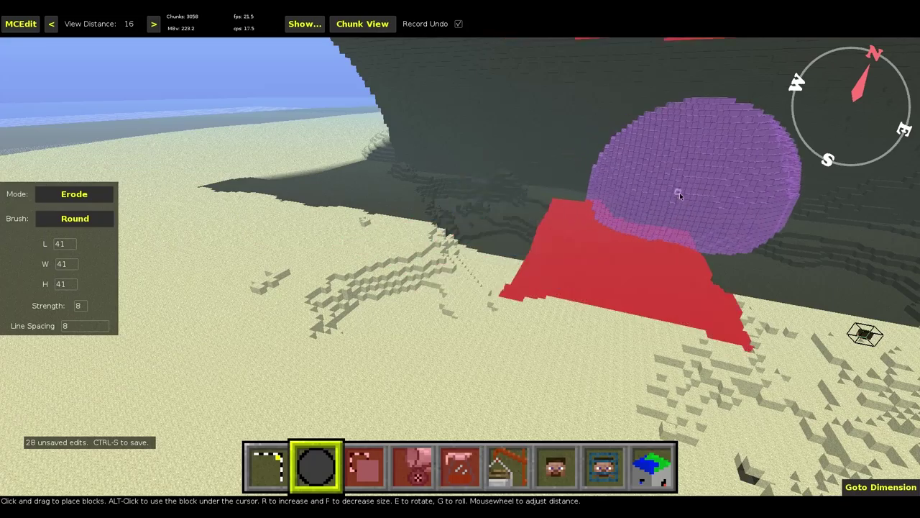
key("w")
left_click(433, 286)
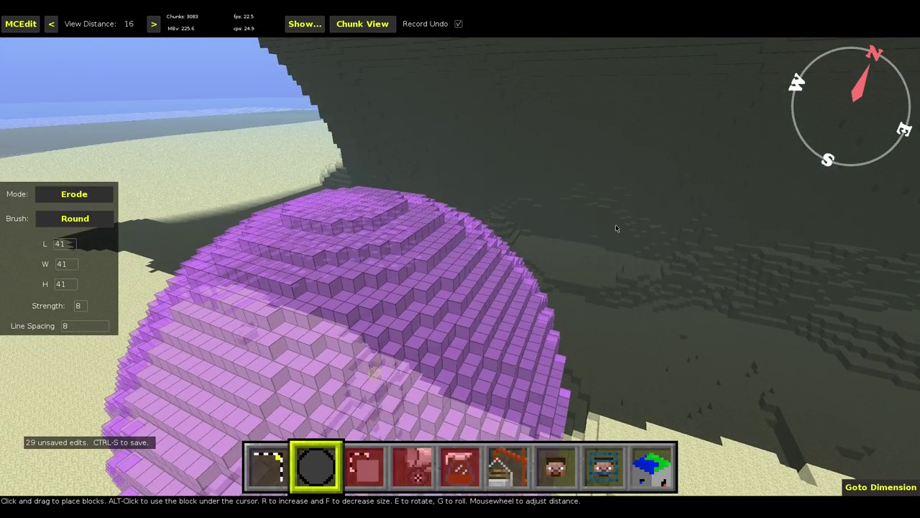
Step: Erode the stepped ridges and the pit where the bright sand meets the overhang's shadow with single strength-8 strokes
left_click(615, 228)
key("w")
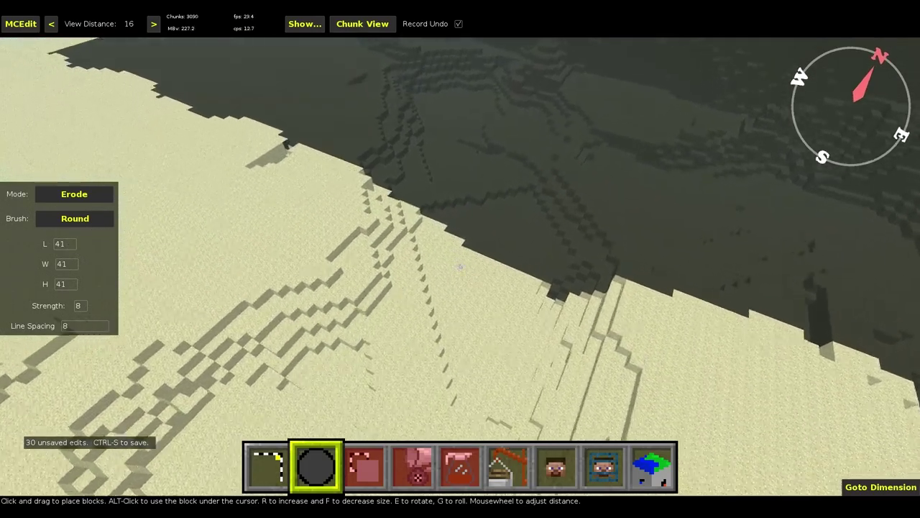
key("w")
right_click(609, 244)
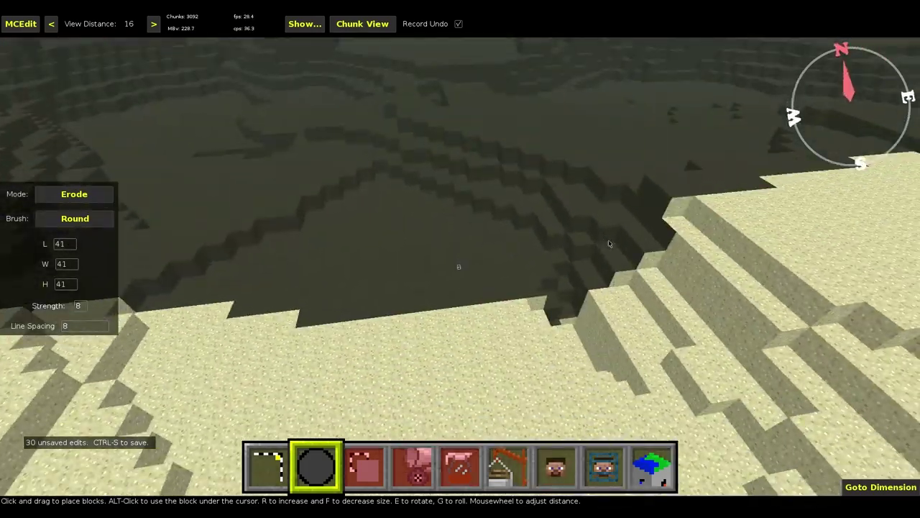
left_click(573, 300)
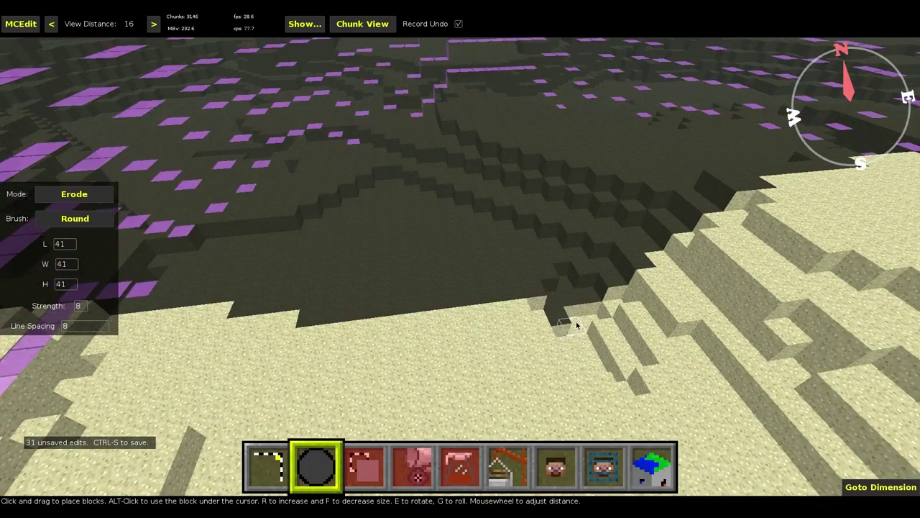
left_click(574, 319)
Step: Set the Erode brush's strength to 4 and erode along the foot of the overhang's back wall with several strokes
mouse_move(568, 313)
right_mouse_down()
mouse_move(442, 242)
mouse_move(471, 279)
mouse_move(526, 256)
mouse_move(535, 369)
mouse_move(462, 265)
mouse_move(477, 253)
mouse_move(458, 267)
mouse_move(398, 276)
mouse_move(432, 257)
mouse_move(453, 258)
mouse_move(109, 325)
right_mouse_up()
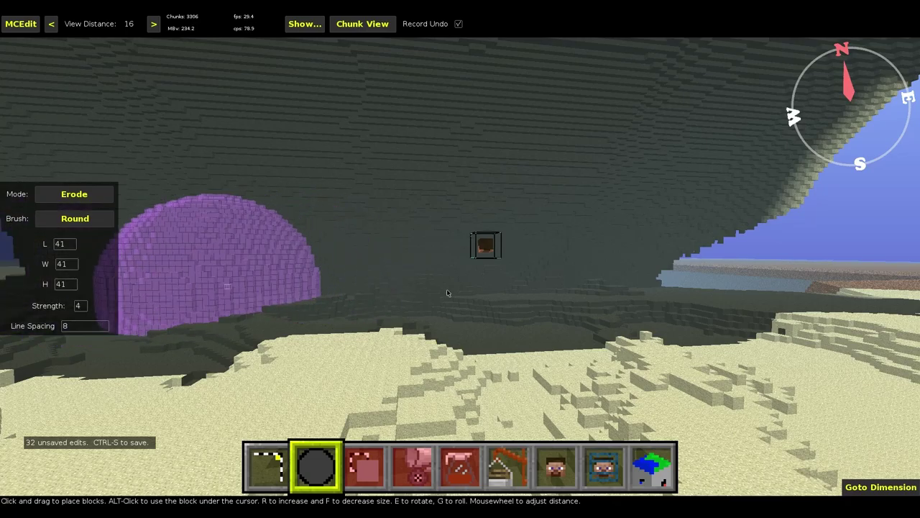
left_click(454, 288)
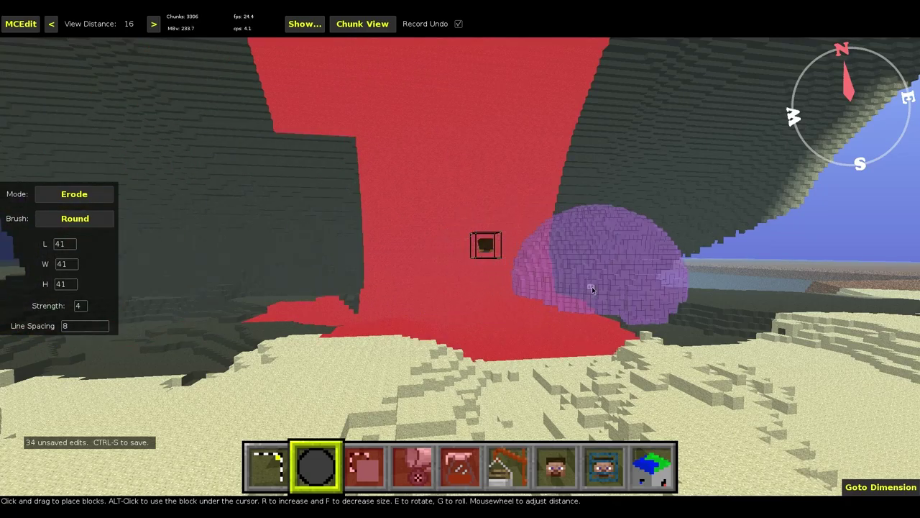
left_click(591, 286)
mouse_move(553, 310)
right_mouse_down()
mouse_move(460, 263)
mouse_move(492, 318)
right_mouse_up()
left_click(337, 296)
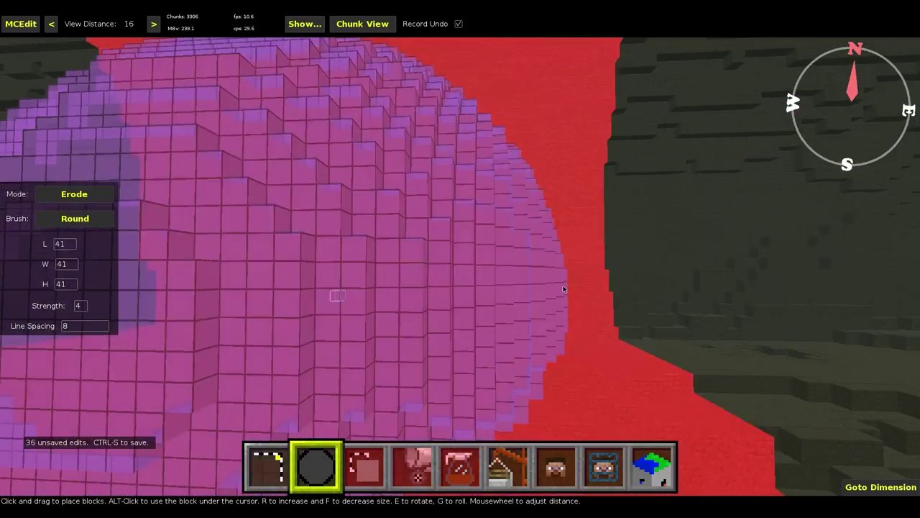
left_click(563, 287)
left_click(305, 314)
left_click(506, 278)
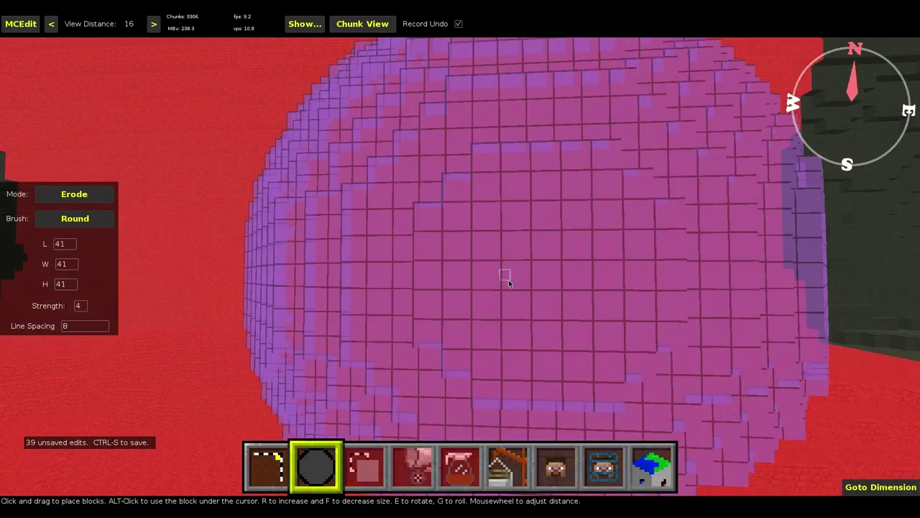
Step: Set the Erode brush's strength to 7 and erode the base of the wall beneath the overhang with repeated strokes
right_click(506, 279)
mouse_move(461, 267)
right_mouse_down()
mouse_move(387, 244)
mouse_move(461, 265)
mouse_move(451, 284)
right_mouse_up()
key("w")
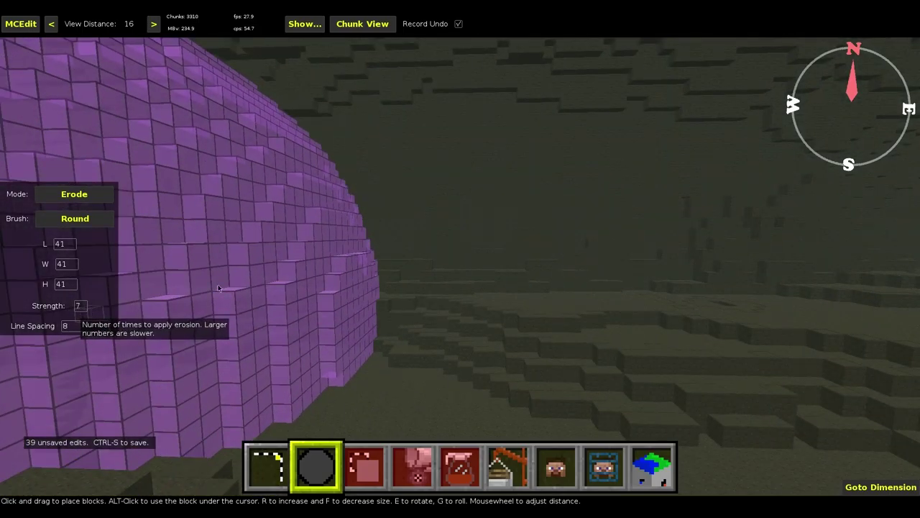
key("a")
left_click(341, 264)
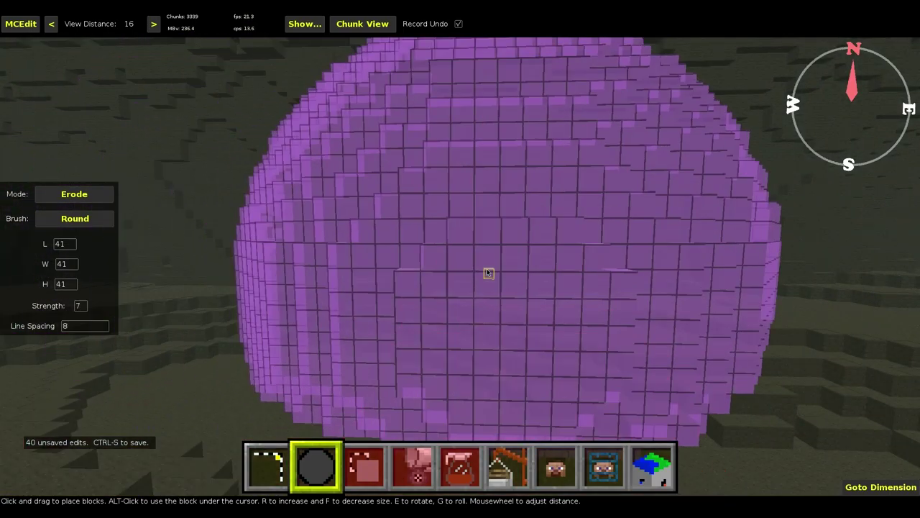
left_click(488, 272)
left_click(488, 272)
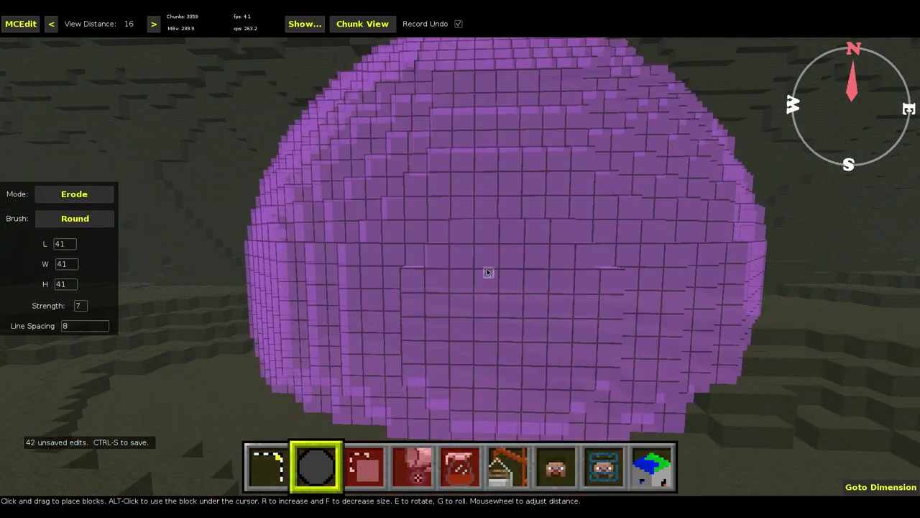
left_click(487, 272)
left_click(487, 272)
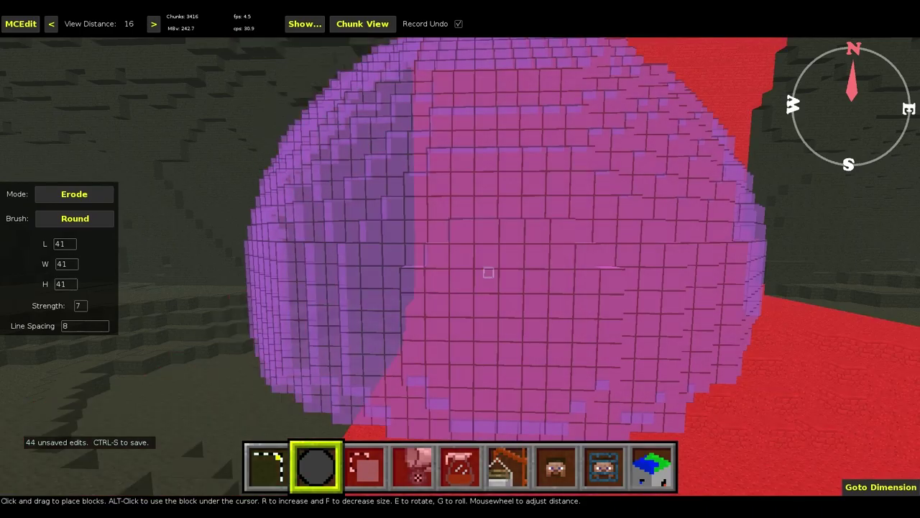
Step: Examine the eroded wall and sand floor beneath the overhang from inside, from the south and towards the east
mouse_move(461, 266)
right_mouse_down()
mouse_move(444, 266)
mouse_move(498, 263)
mouse_move(428, 264)
mouse_move(460, 267)
right_mouse_up()
key("s")
key("w")
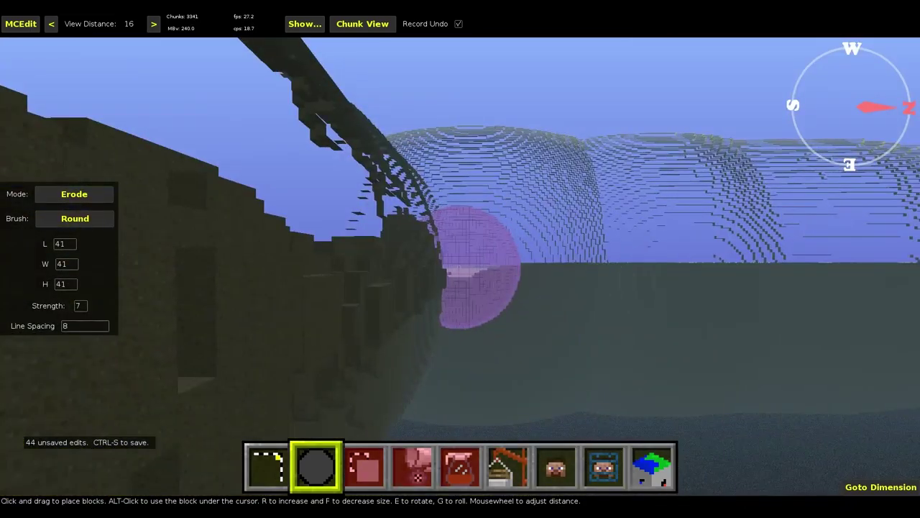
key("a")
key("a")
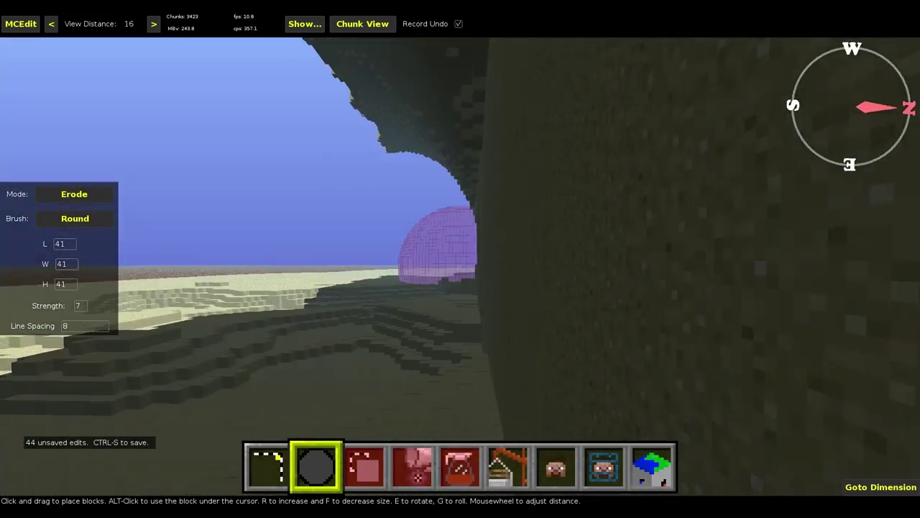
right_click_drag(461, 265, 449, 234)
key("w")
mouse_move(466, 281)
right_mouse_down()
mouse_move(477, 246)
mouse_move(460, 266)
right_mouse_up()
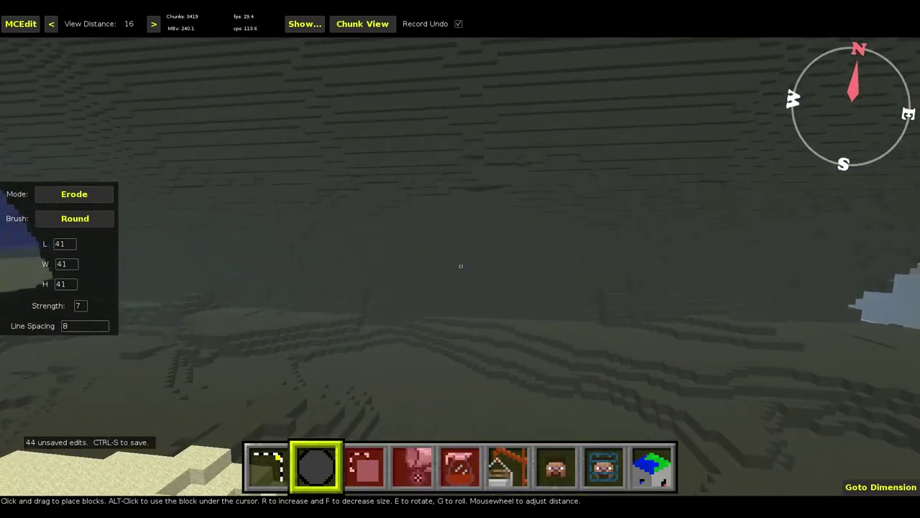
key("s")
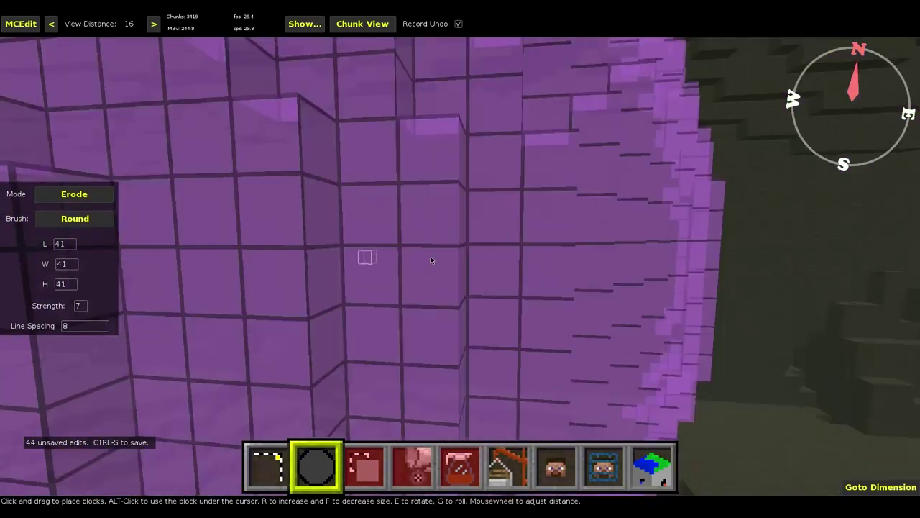
key("d")
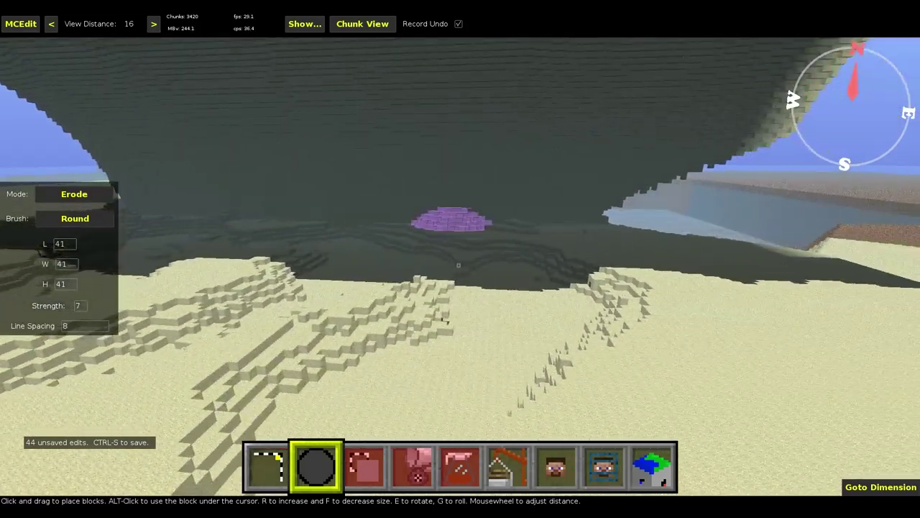
key("w")
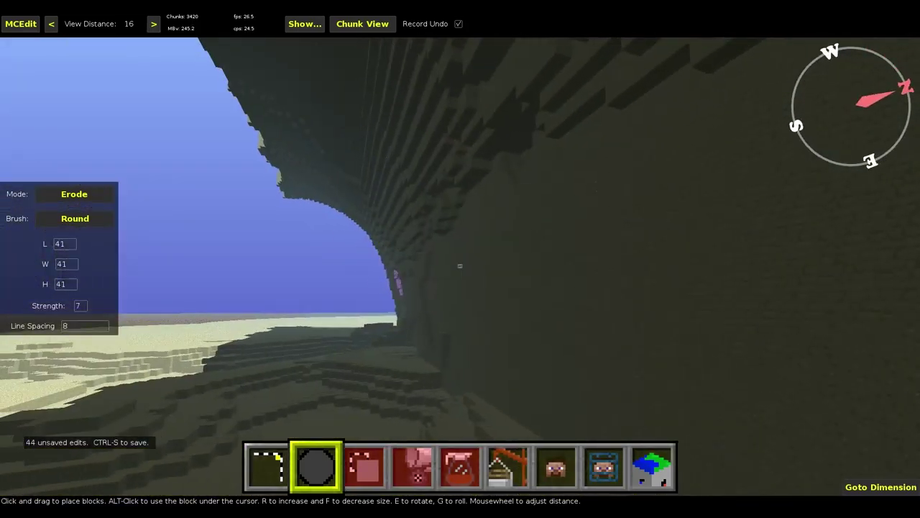
key("w")
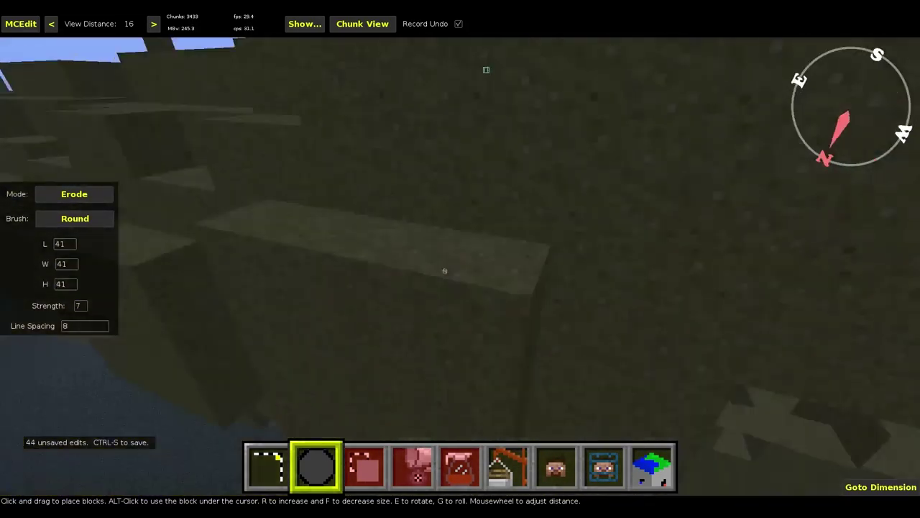
key("w")
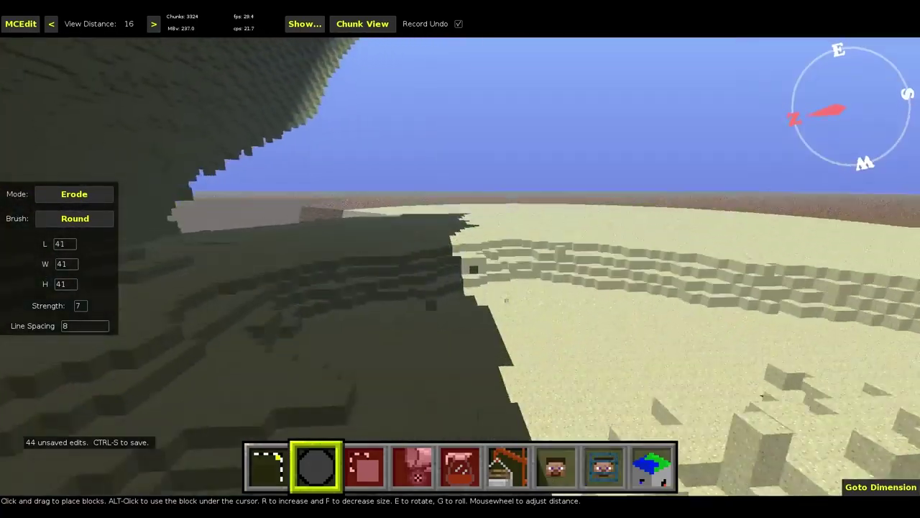
Step: Erode the sloping wall of the large hollow on the cliff's eastern side with a single dab and a long stroke
mouse_move(506, 299)
right_mouse_down()
mouse_move(319, 292)
mouse_move(470, 266)
mouse_move(470, 239)
mouse_move(460, 267)
mouse_move(463, 246)
mouse_move(489, 251)
mouse_move(460, 259)
mouse_move(509, 249)
right_mouse_up()
key("w")
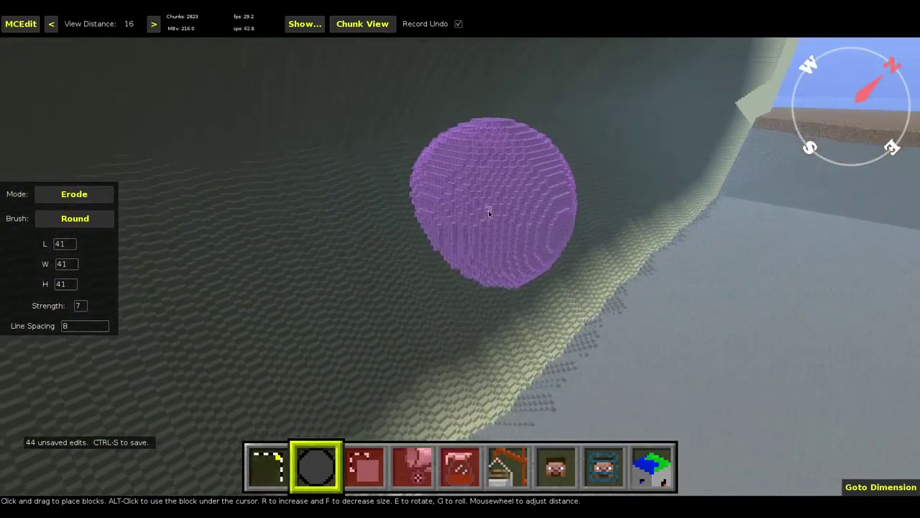
key("s")
left_click(471, 281)
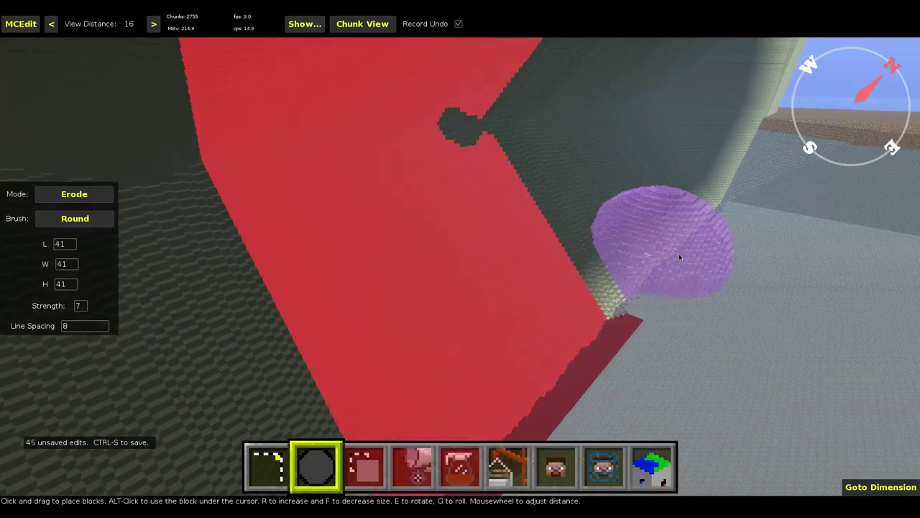
key("w")
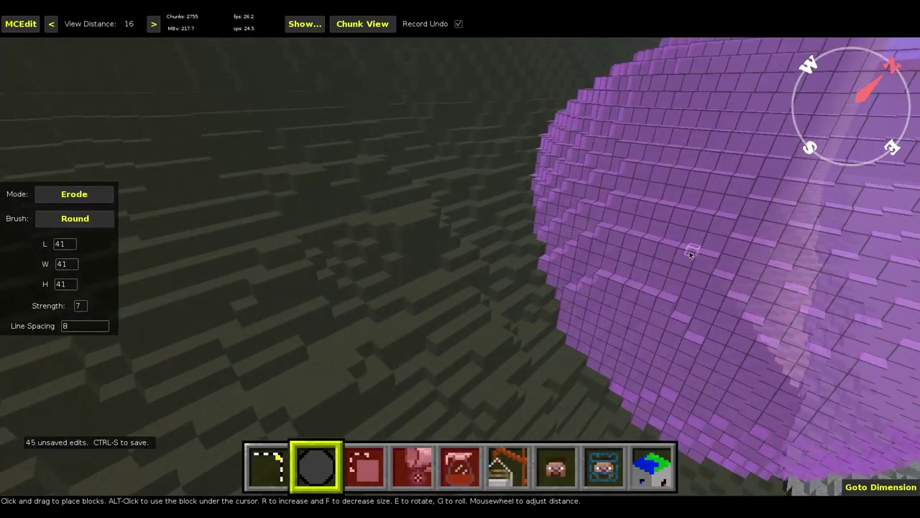
key("s")
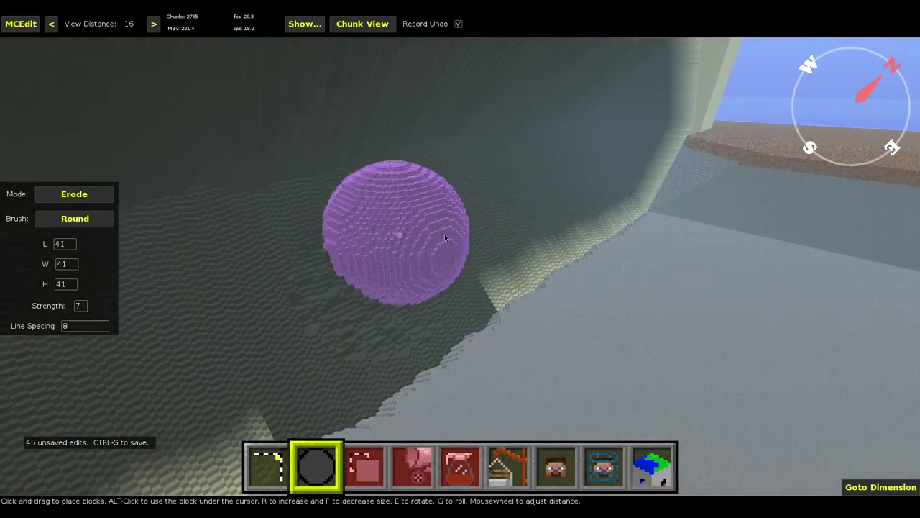
left_click_drag(338, 284, 568, 162)
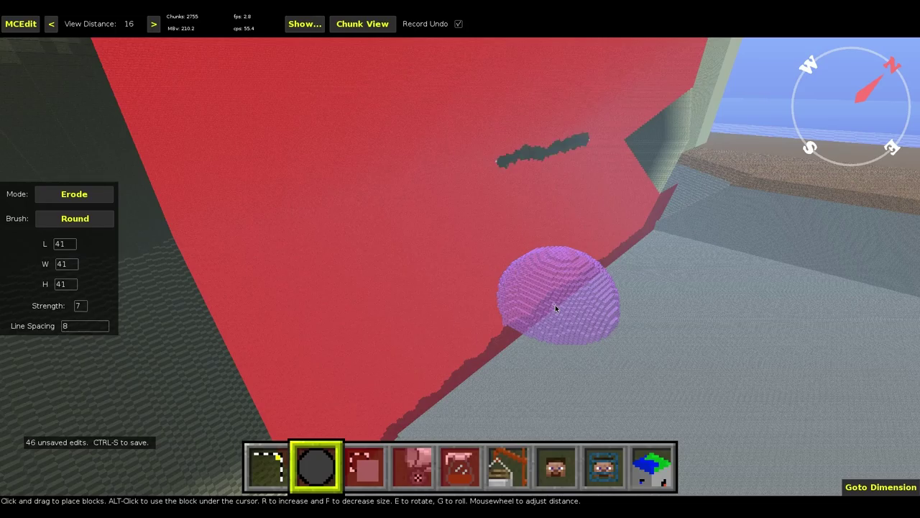
Step: Examine the eroded slope of the eastern hollow from close up and the whole hollow from a distance
right_click(546, 311)
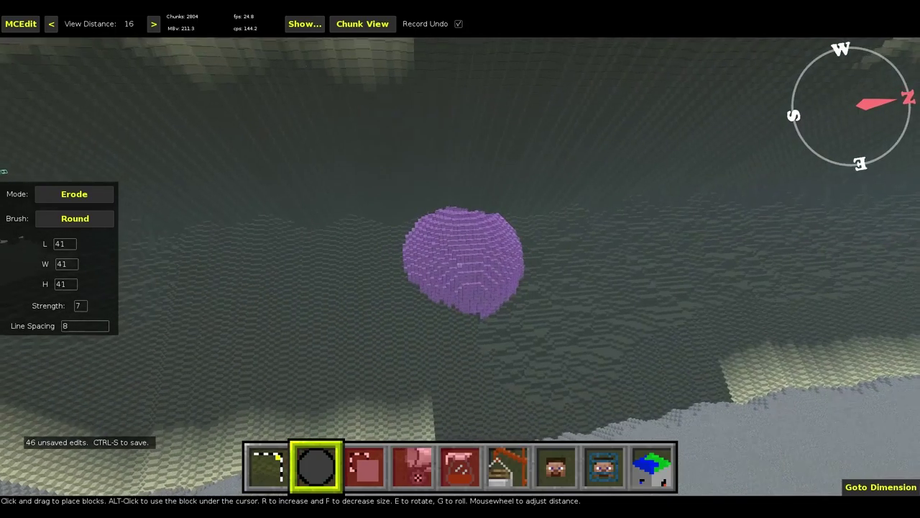
key("s")
right_click(458, 269)
right_click(542, 314)
key("w")
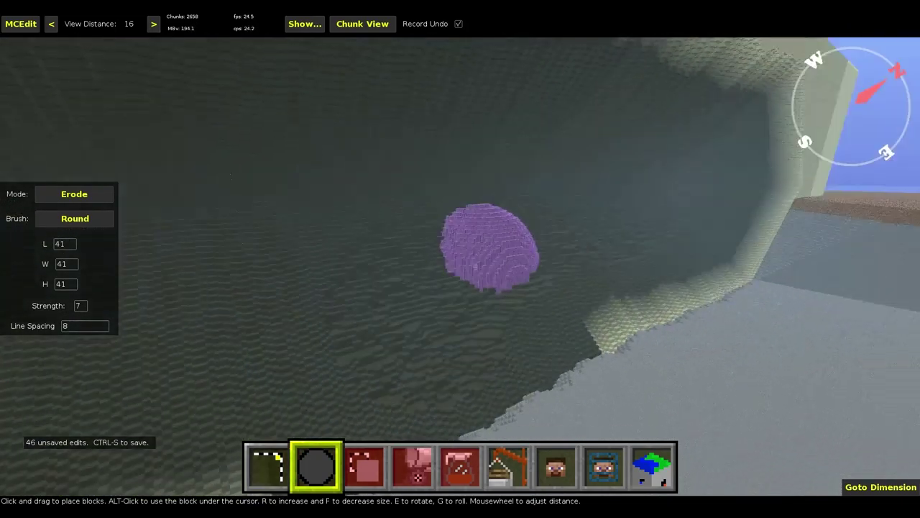
key("w")
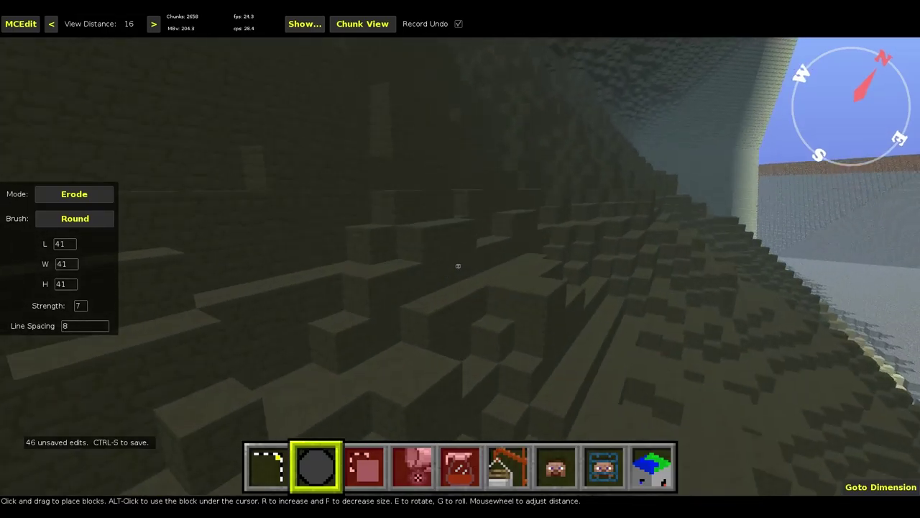
right_click_drag(458, 267, 460, 264)
key("s")
key("a")
key("w")
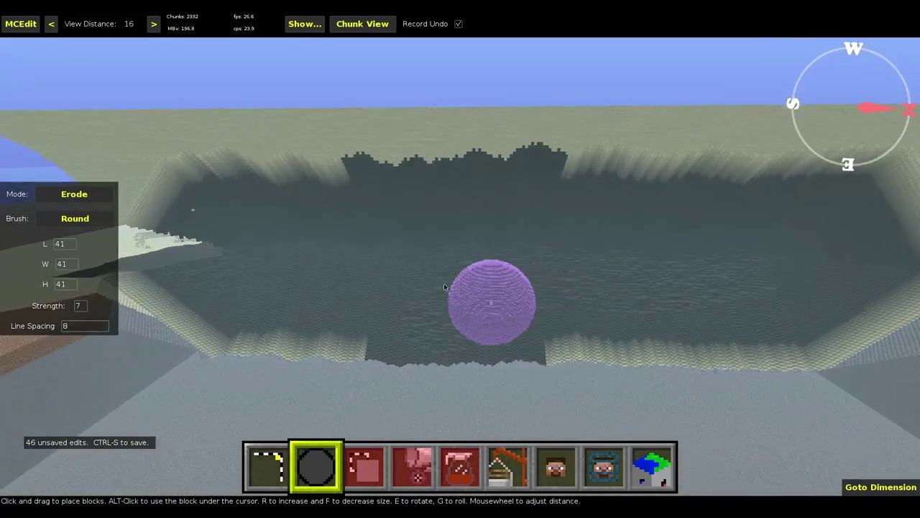
Step: Enlarge the round Erode brush to a length, width and height of 201 blocks
key("a")
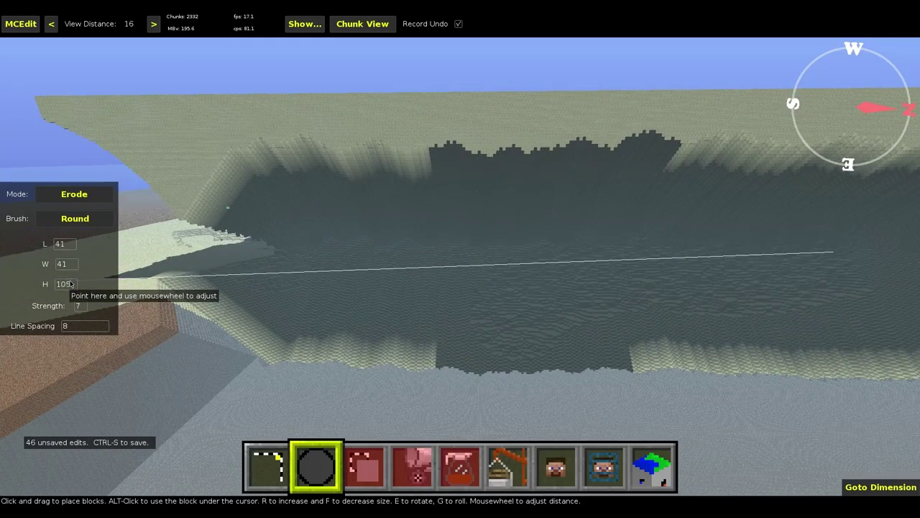
scroll(73, 264, "up", 10)
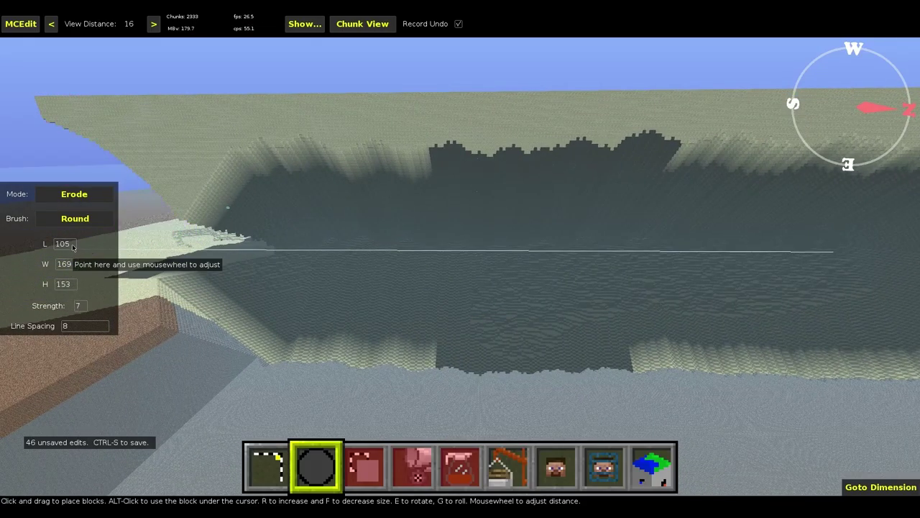
scroll(72, 247, "up", 3)
scroll(74, 266, "up", 1)
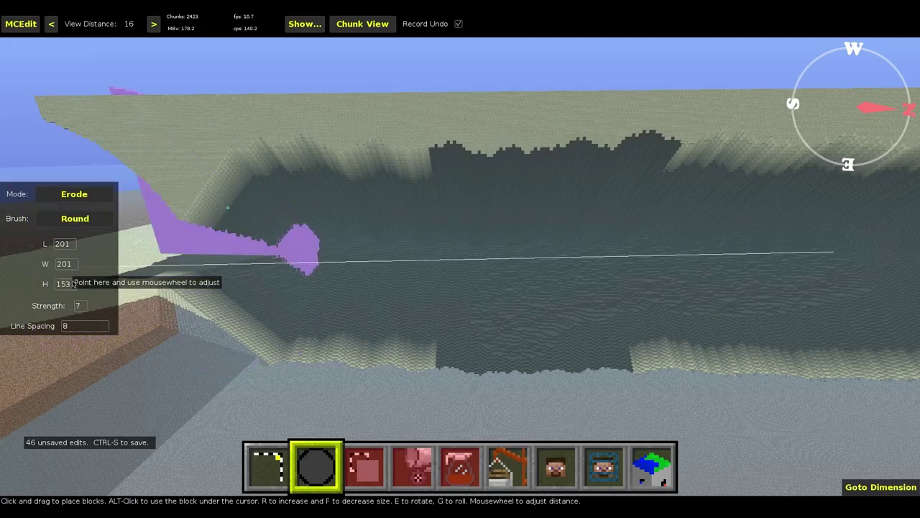
scroll(73, 285, "up", 2)
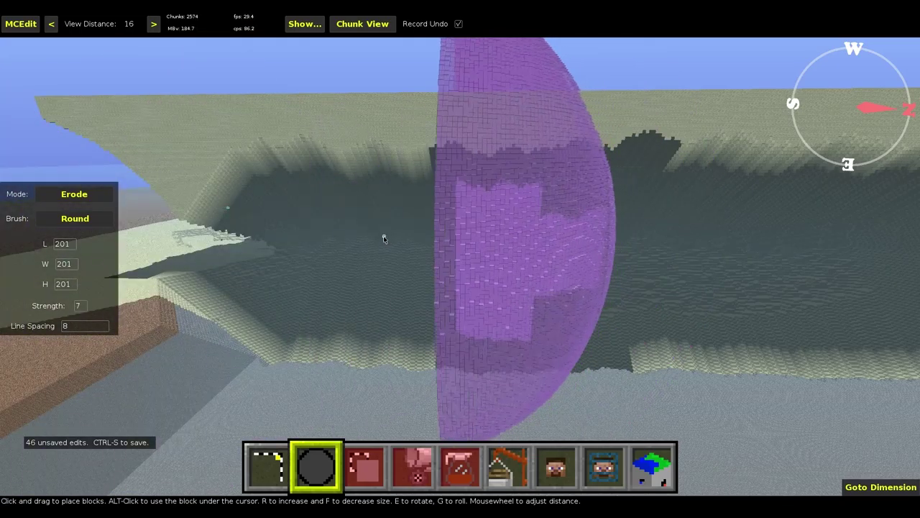
Step: Set the Erode brush's strength to 4 and try to erode across the eastern hollow with the 201-block brush
key("s")
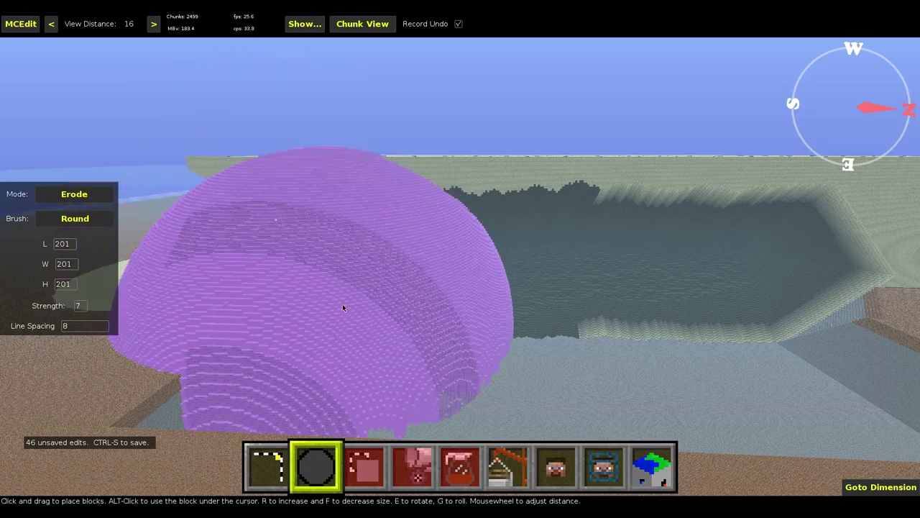
scroll(83, 309, "down", 2)
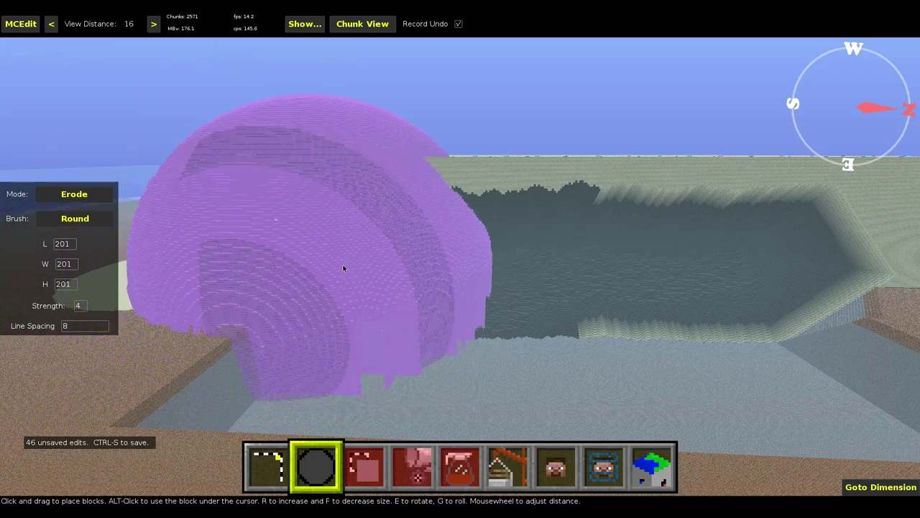
left_click(343, 269)
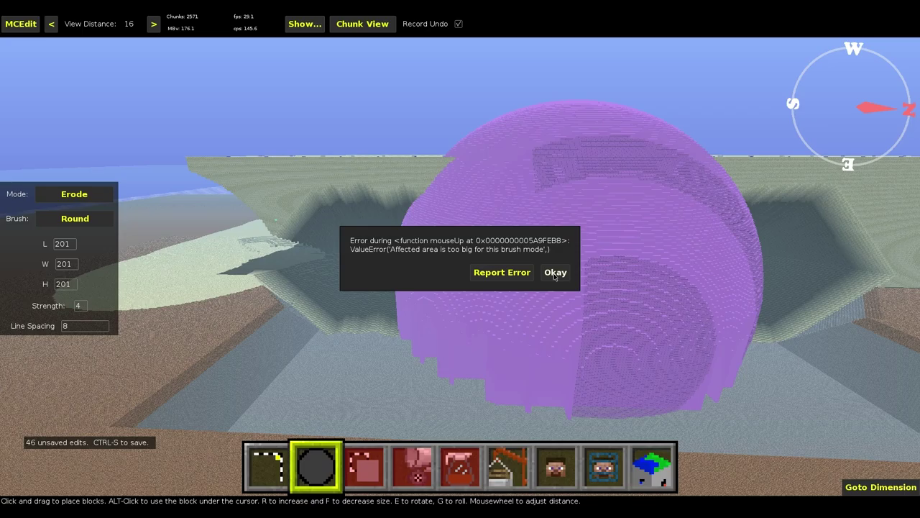
Step: Reduce the Erode brush's length, width and height to 181 blocks and try to erode the hollow's southern end
left_click(555, 272)
key("f")
key("f")
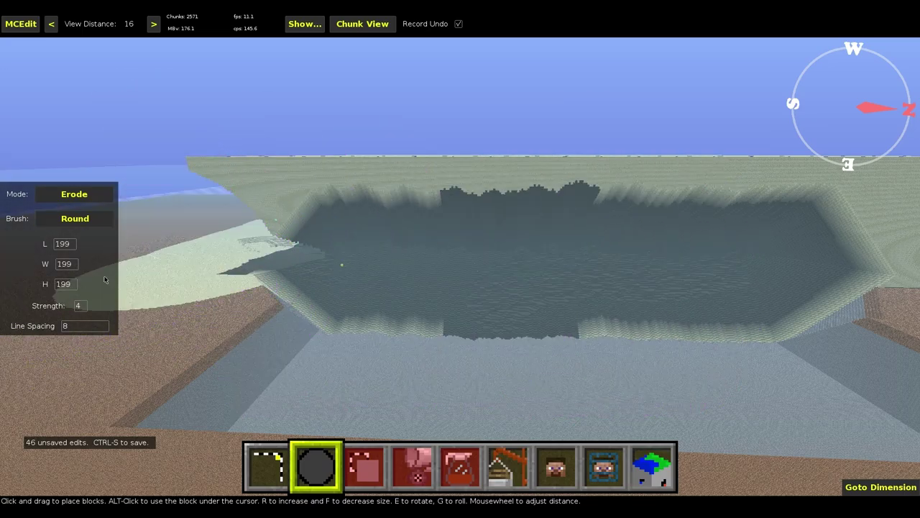
key("f")
key("f")
key("f")
key("f")
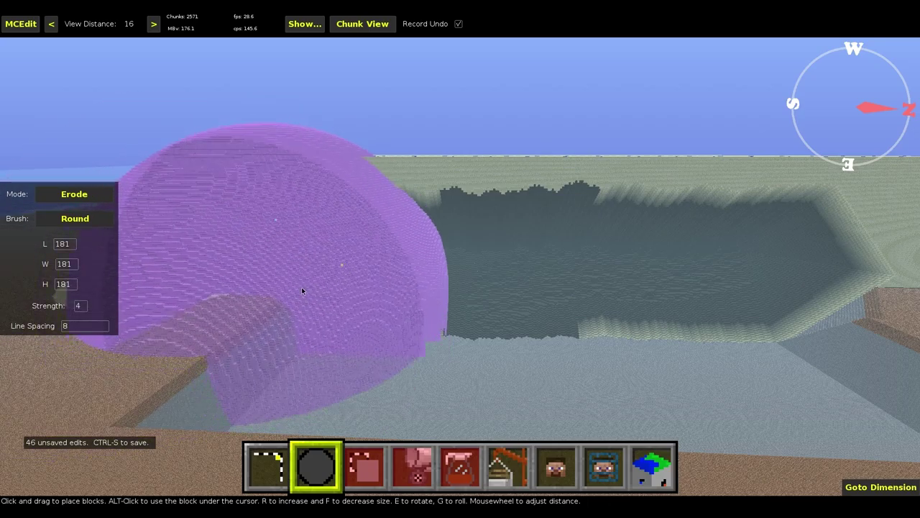
left_click(303, 291)
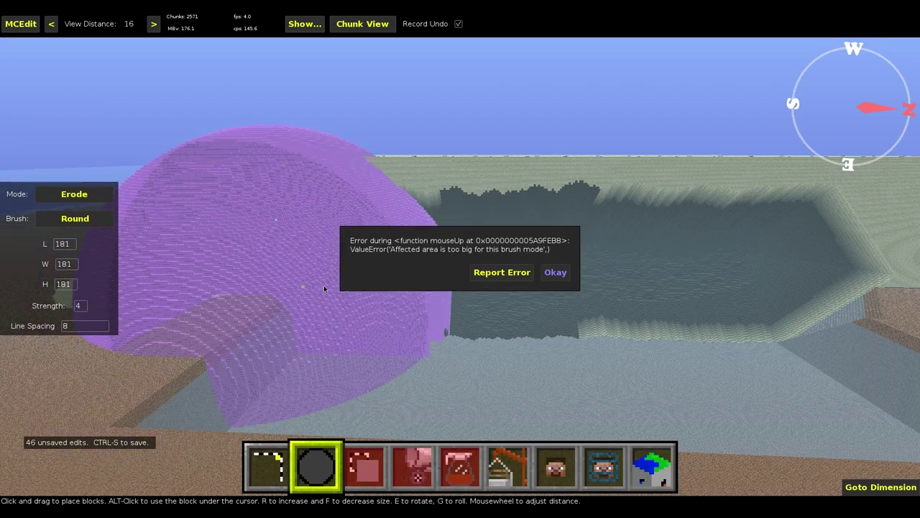
left_click(556, 277)
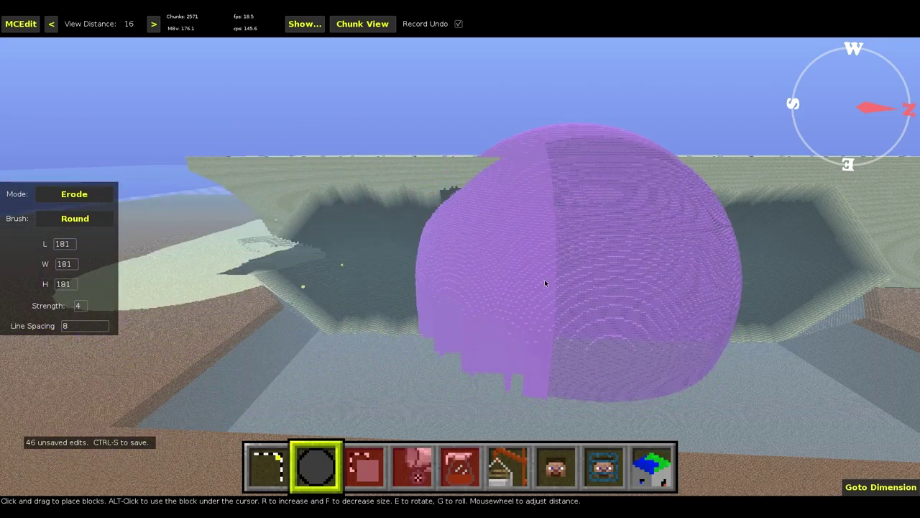
Step: Shrink the round Erode brush to 150 blocks in every dimension and try eroding the hollow's southern end again
key("f")
key("f")
key("f")
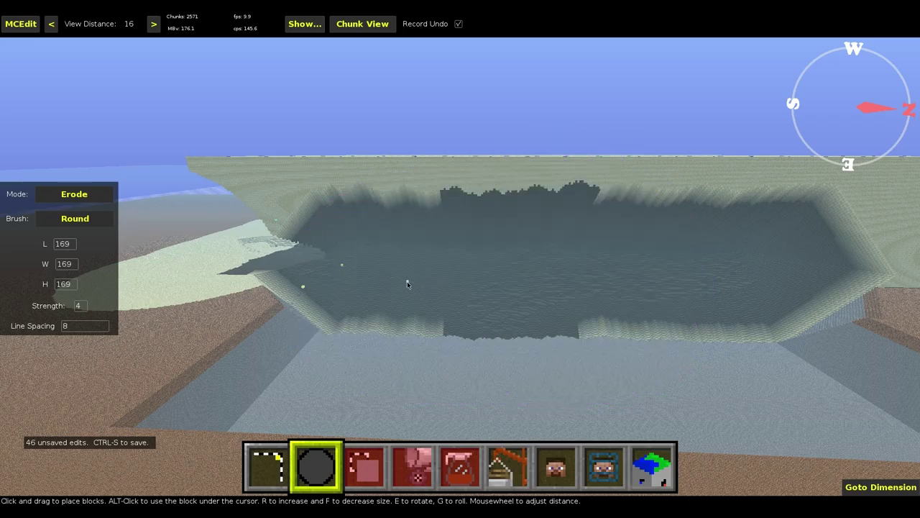
key("f")
key("f")
key("f")
key("f")
key("f")
key("f")
key("f")
key("f")
key("f")
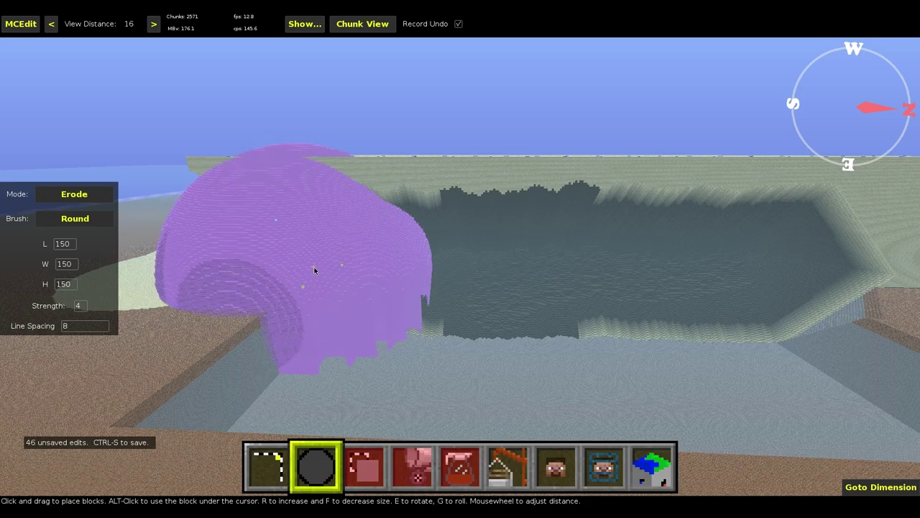
left_click(314, 270)
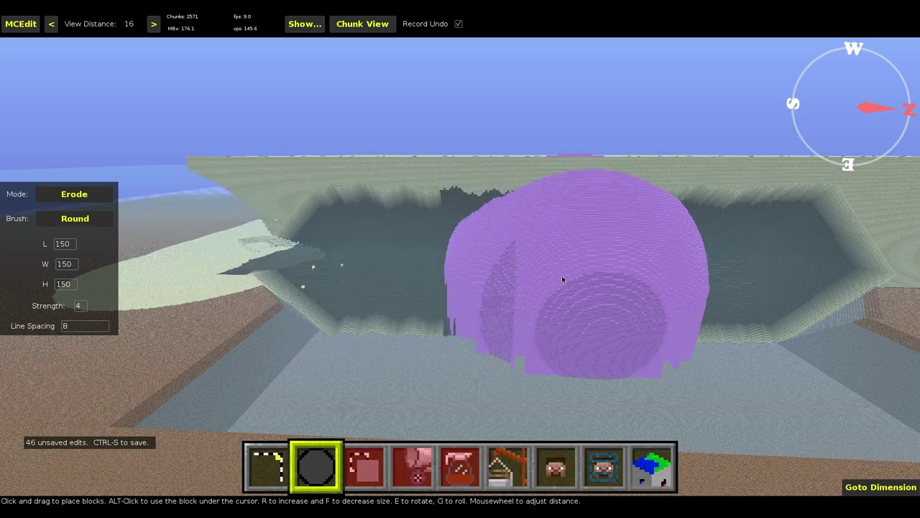
Step: Lower the Erode brush size to 129 blocks on all axes and retry eroding the southern part of the hollow
key("f")
key("f")
key("f")
key("f")
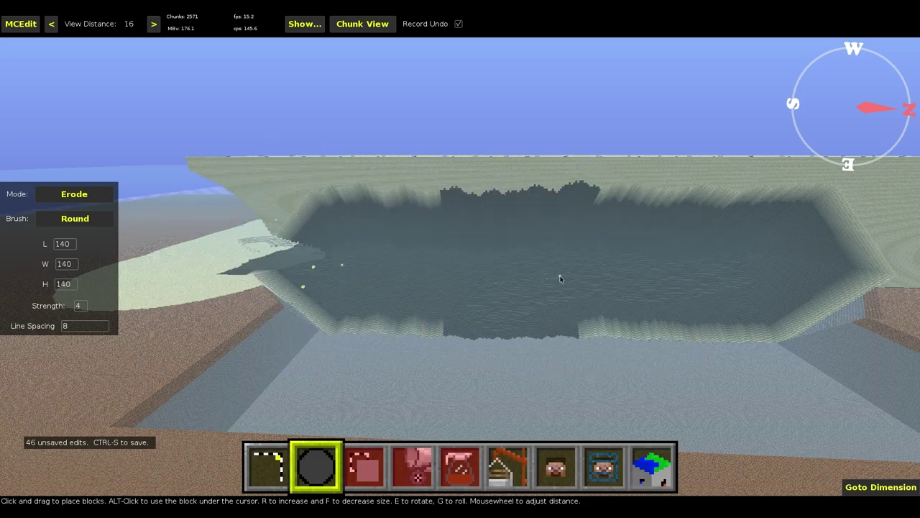
left_click(323, 277)
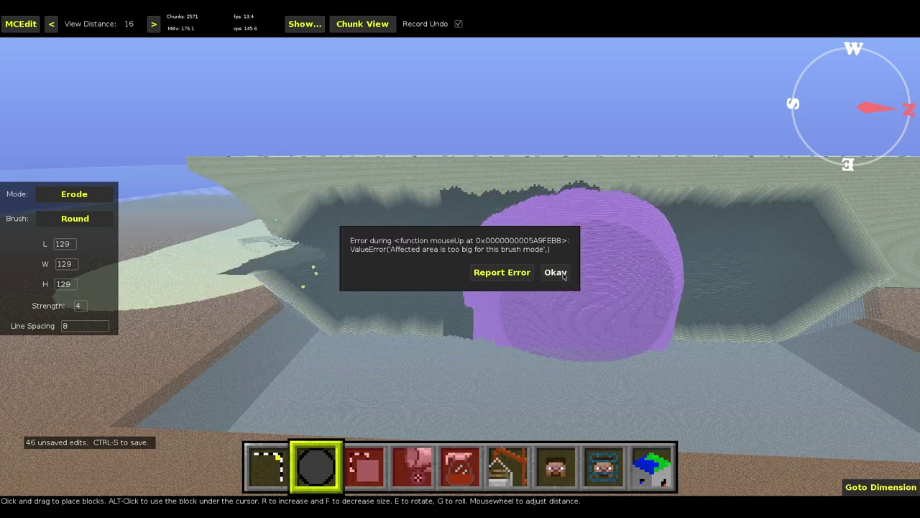
left_click(563, 276)
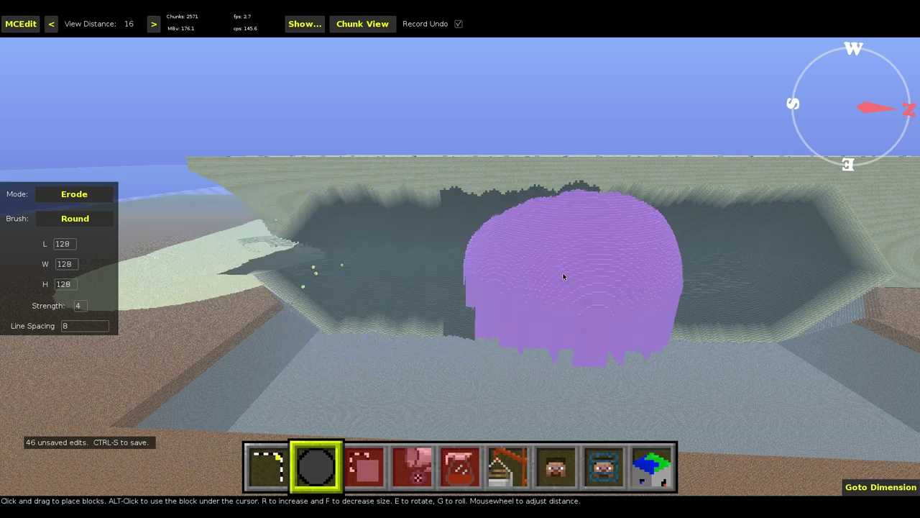
Step: Cut the Erode brush's length, width and height to 118 blocks and try to erode the hollow's southern wall
key("f")
key("f")
key("f")
key("f")
key("f")
key("f")
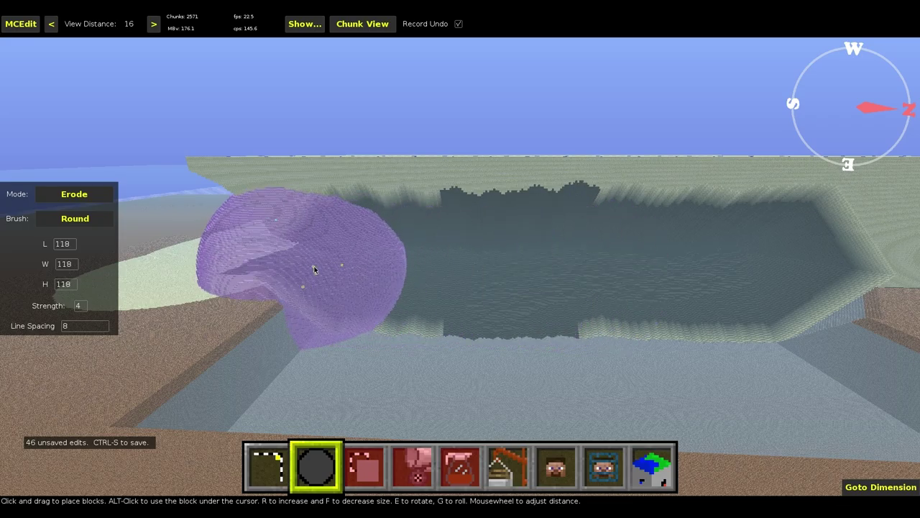
left_click(315, 271)
left_click(556, 272)
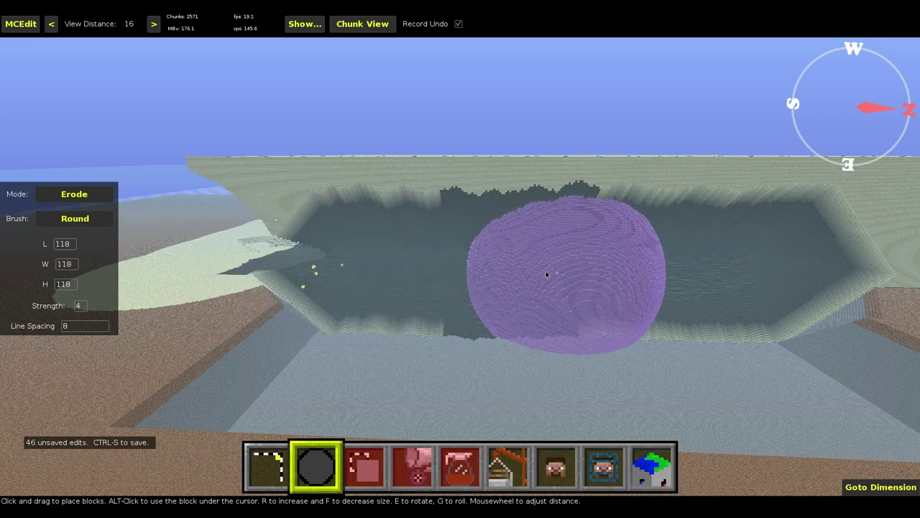
Step: Reduce the Erode brush to 99 blocks in length, width and height and erode the southern end of the hollow
key("f")
key("f")
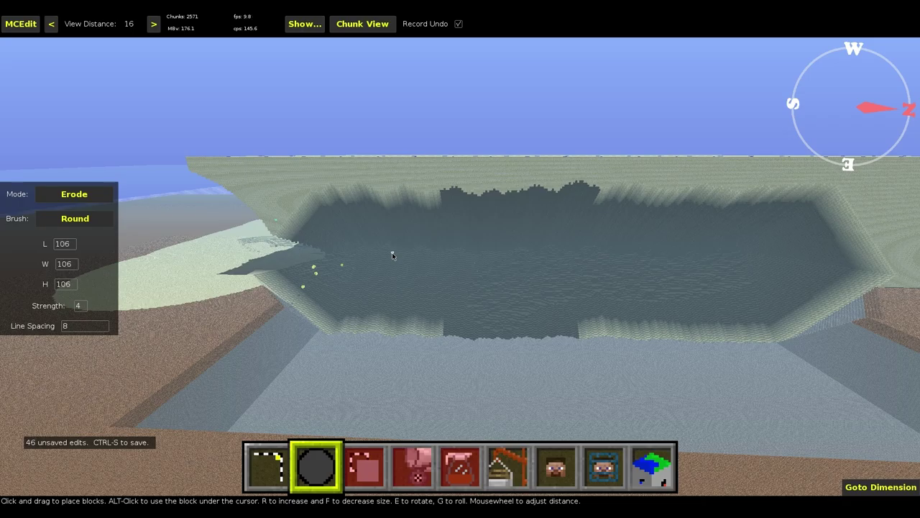
left_click(303, 230)
left_click(556, 272)
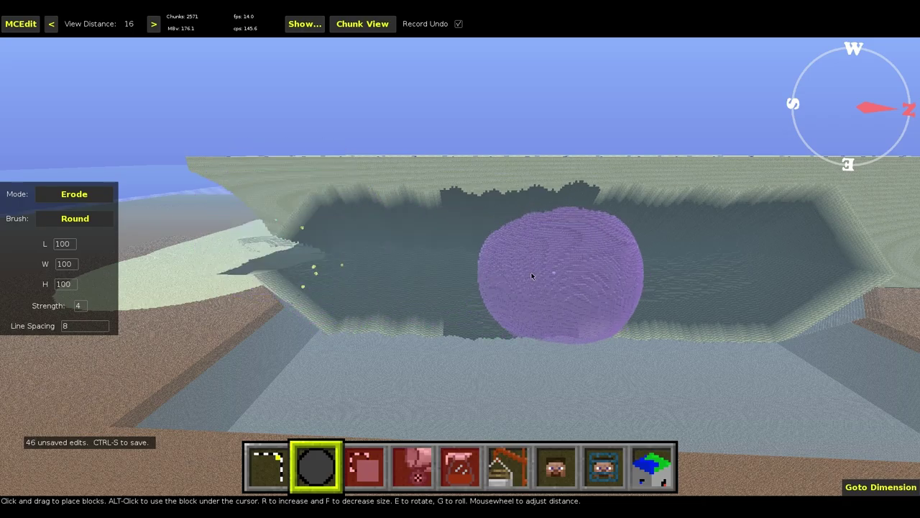
key("f")
left_click(277, 204)
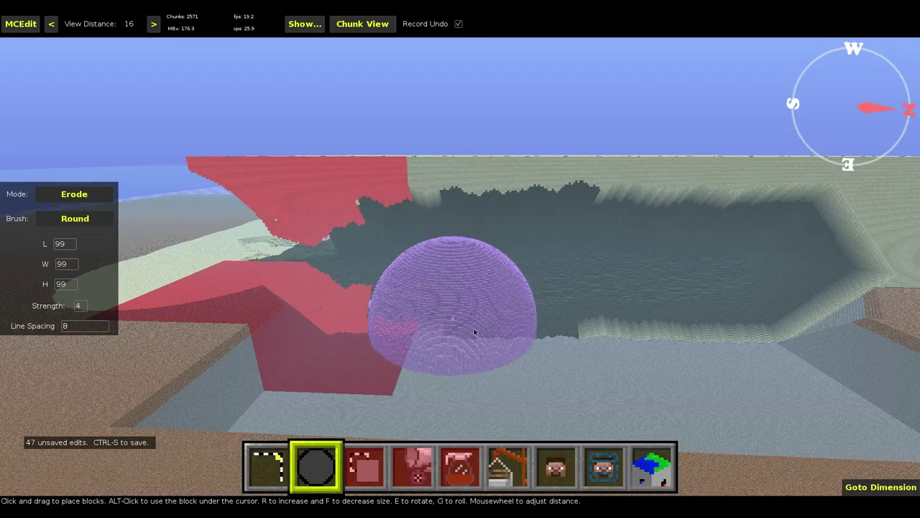
Step: Examine the eroded southern end of the hollow and its overhang from inside and outside
key("w")
right_click(500, 350)
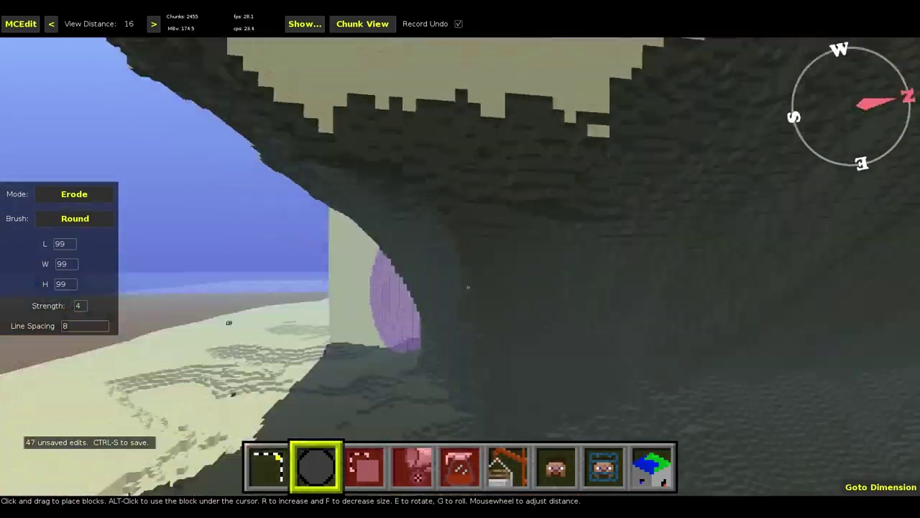
key("w")
key("s")
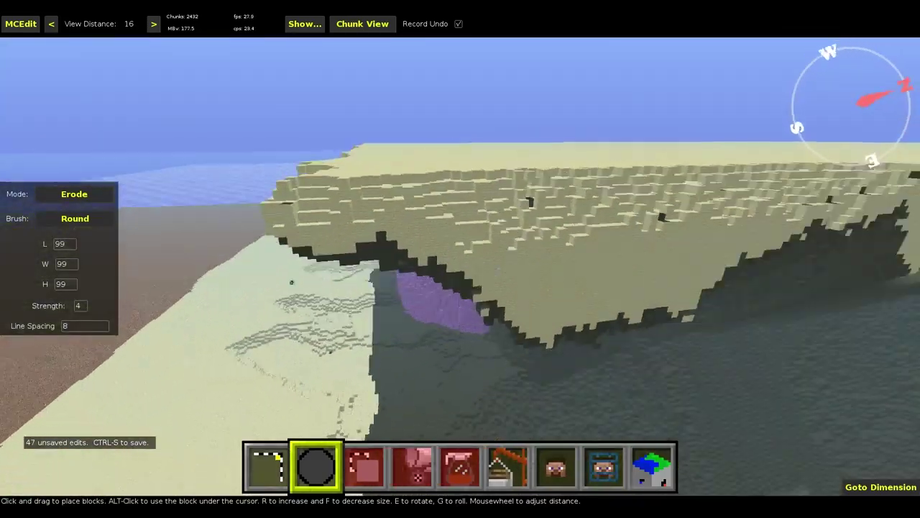
key("w")
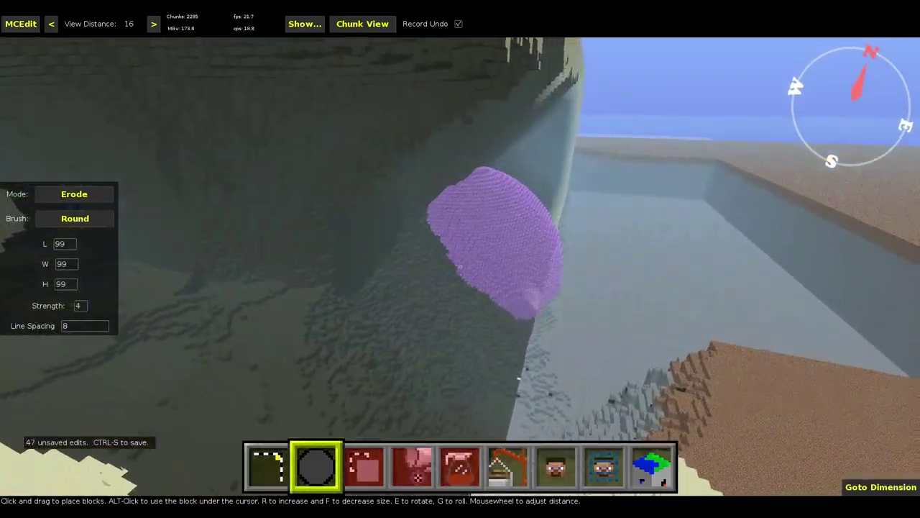
key("s")
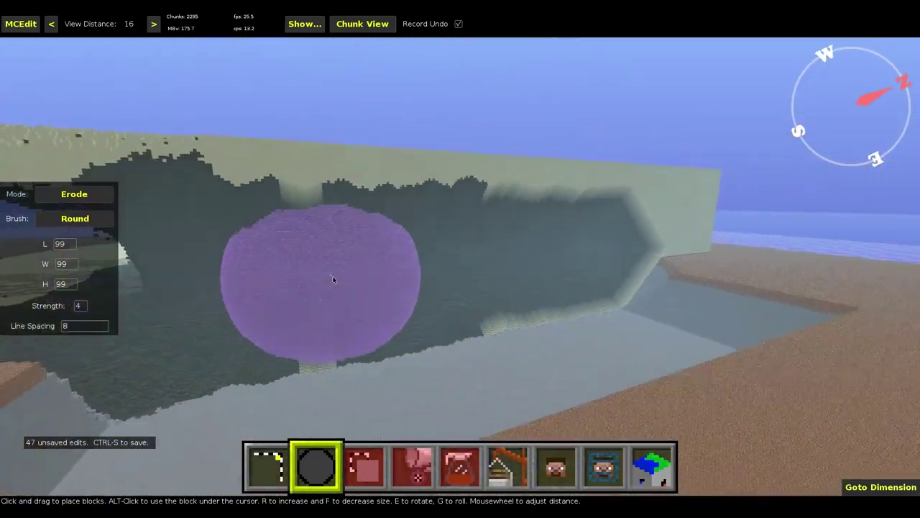
Step: Set the brush's line spacing to 15 and erode along the whole hollow with the 99-block brush
right_click(353, 282)
scroll(84, 327, "up", 4)
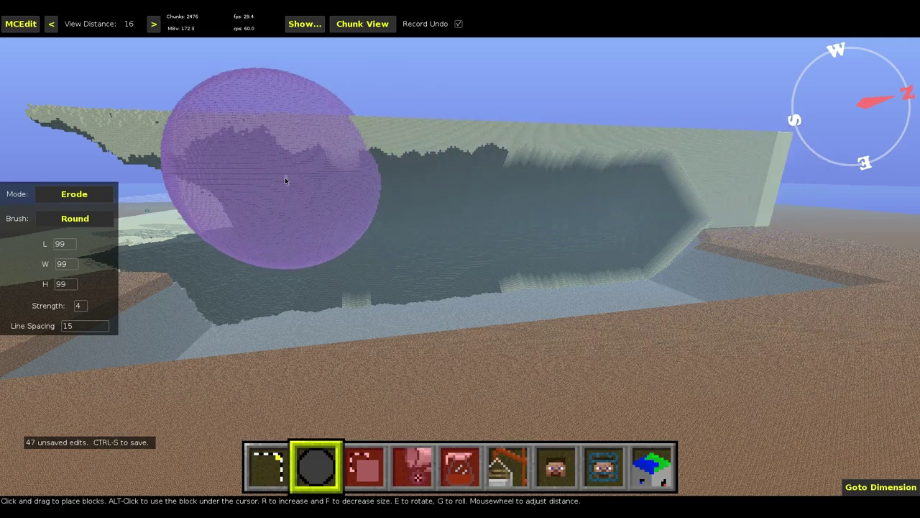
left_click(285, 178)
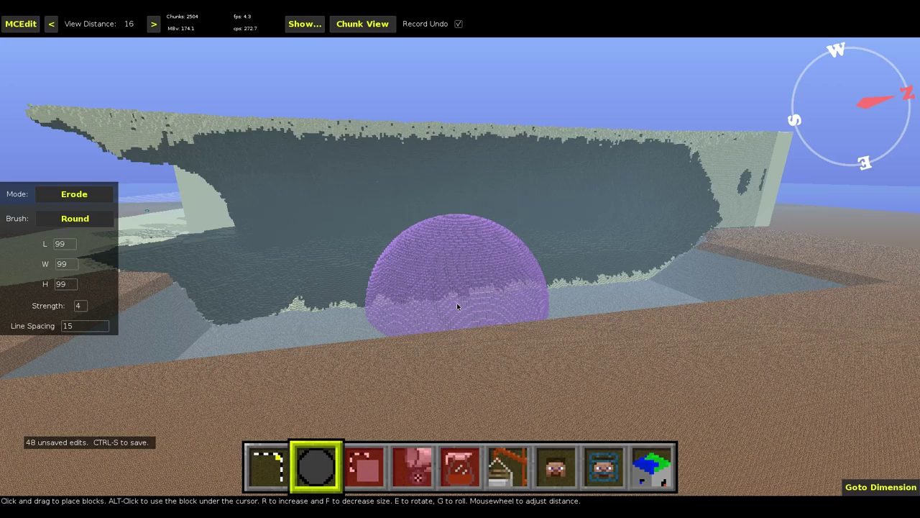
Step: Examine the eroded walls, ceiling and floor throughout the hollow from close up
key("w")
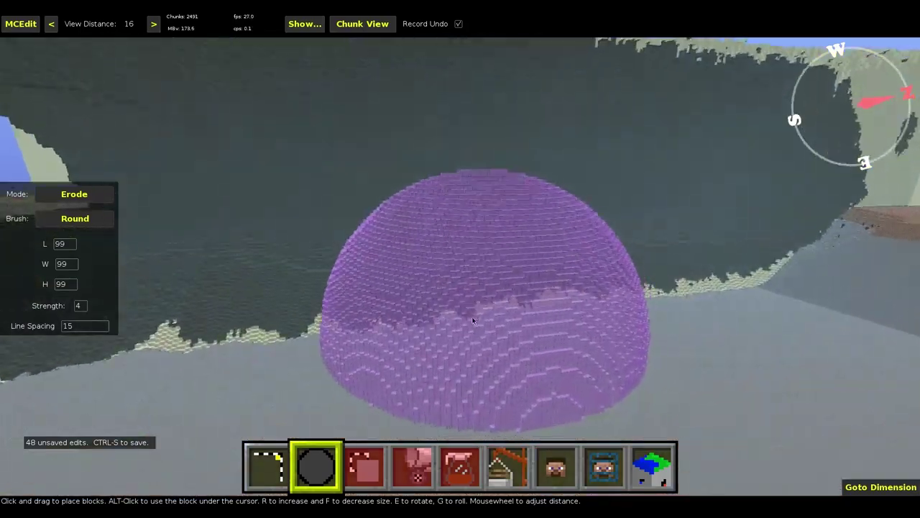
right_click(472, 318)
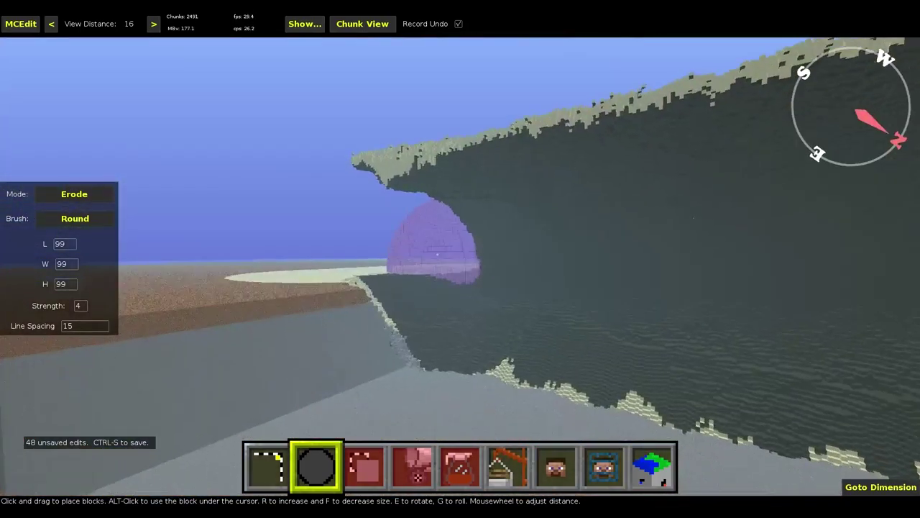
key("w")
key("w")
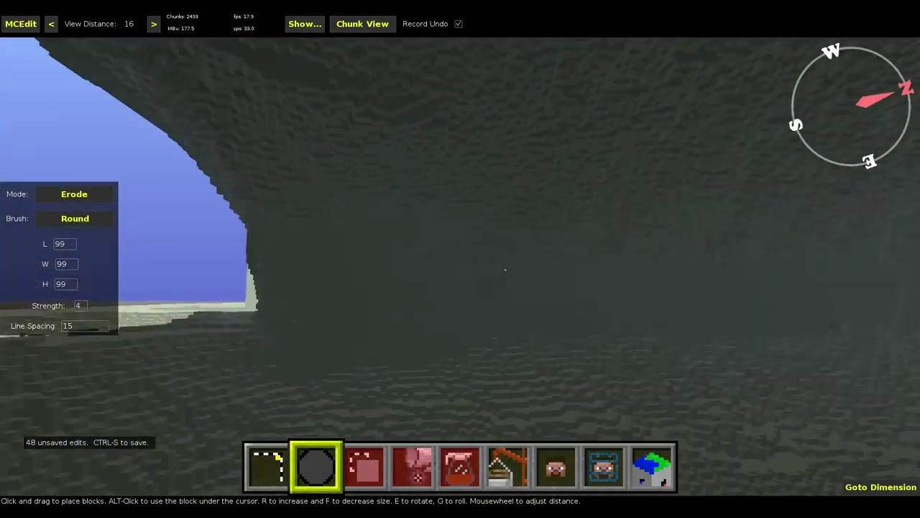
key("s")
key("w")
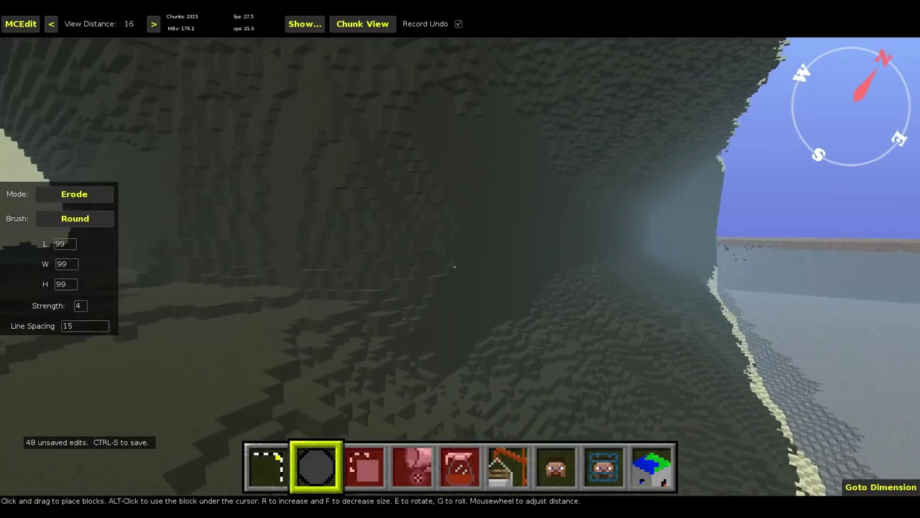
key("w")
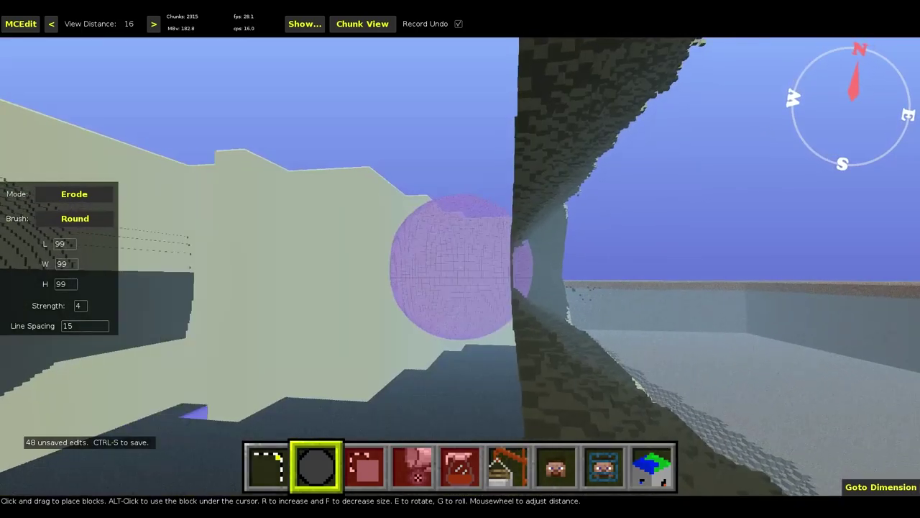
key("w")
key("d")
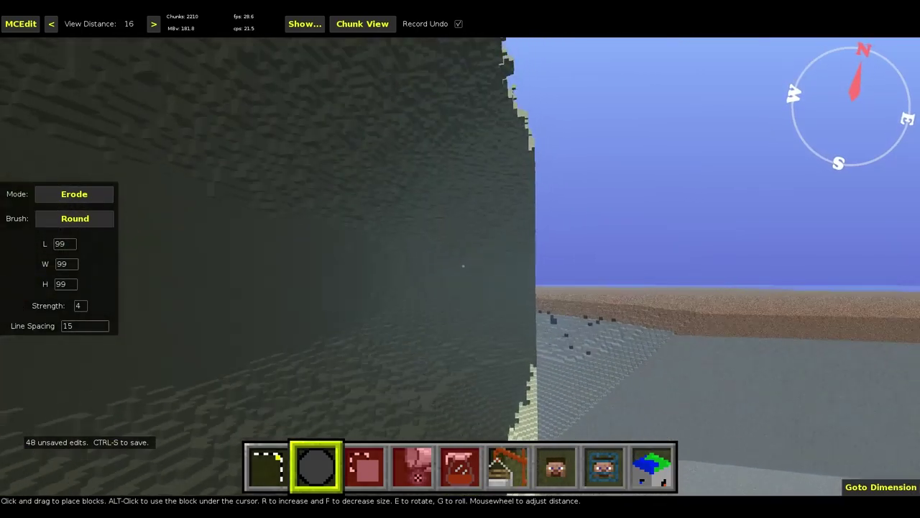
key("w")
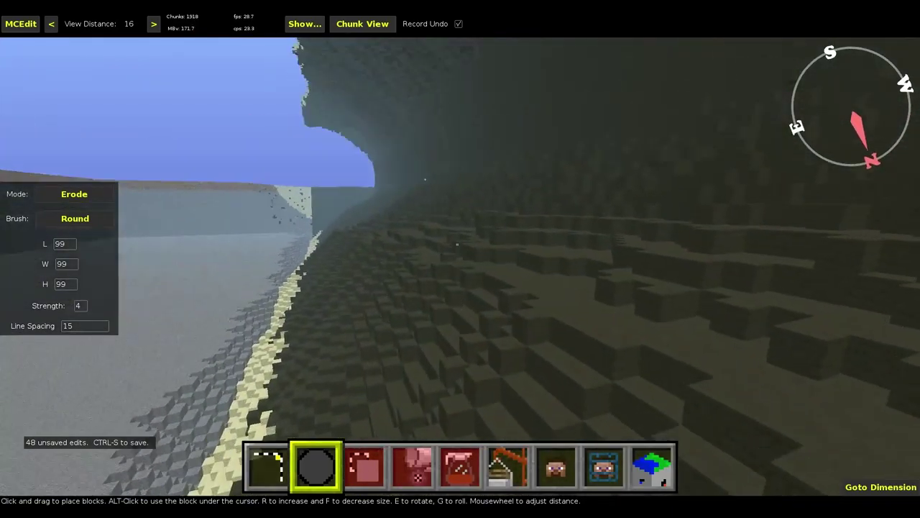
Step: Reduce the Erode brush to 71 blocks on all axes and erode the pale rim between the hollow and the stone floor
mouse_move(456, 244)
right_mouse_down()
mouse_move(460, 266)
mouse_move(530, 117)
mouse_move(500, 286)
mouse_move(500, 261)
mouse_move(449, 302)
mouse_move(441, 263)
mouse_move(451, 255)
right_mouse_up()
key("f")
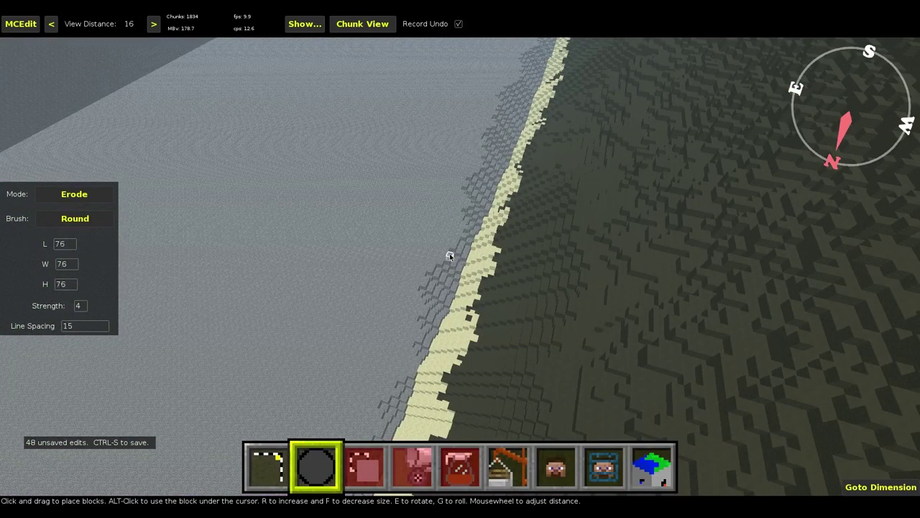
key("f")
key("f")
key("f")
key("f")
key("f")
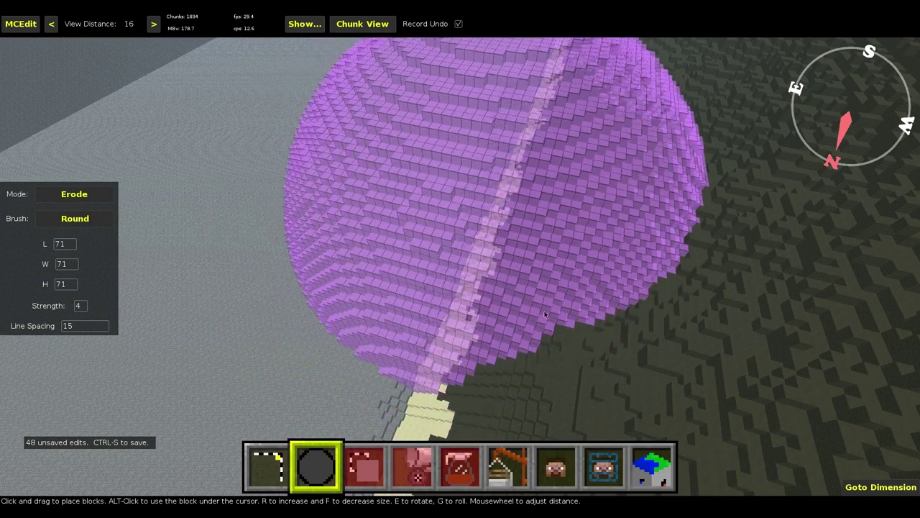
left_click(547, 314)
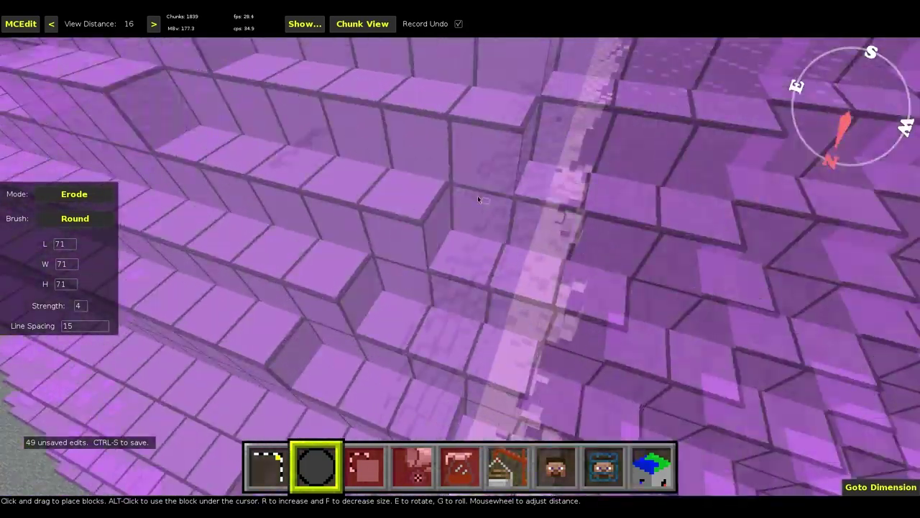
Step: Erode the flat stone floor beside the hollow's pale rim with further passes of the 71-block brush
mouse_move(481, 200)
right_mouse_down()
mouse_move(444, 196)
mouse_move(389, 165)
right_mouse_up()
key("w")
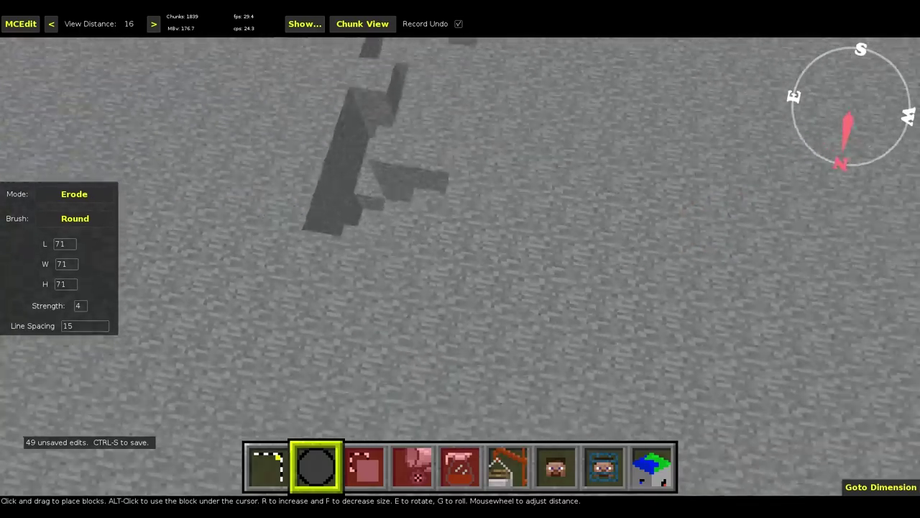
right_click(458, 127)
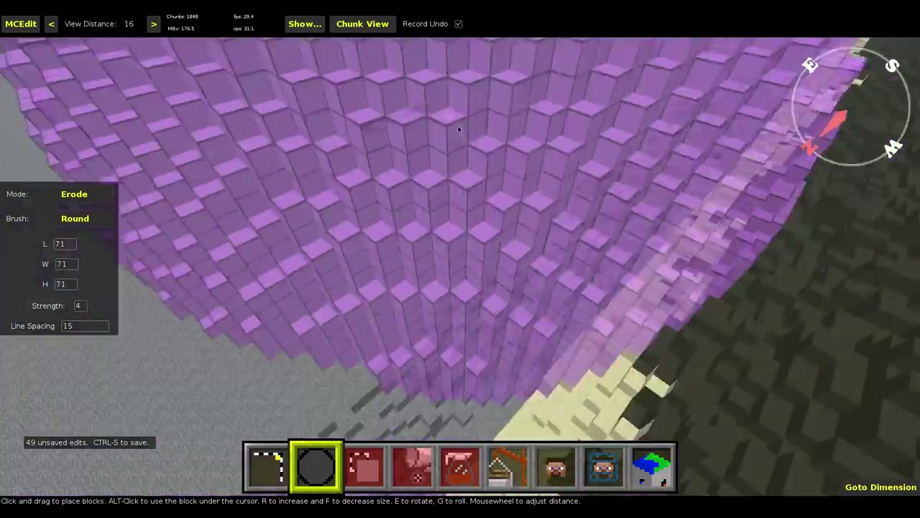
left_click(427, 209)
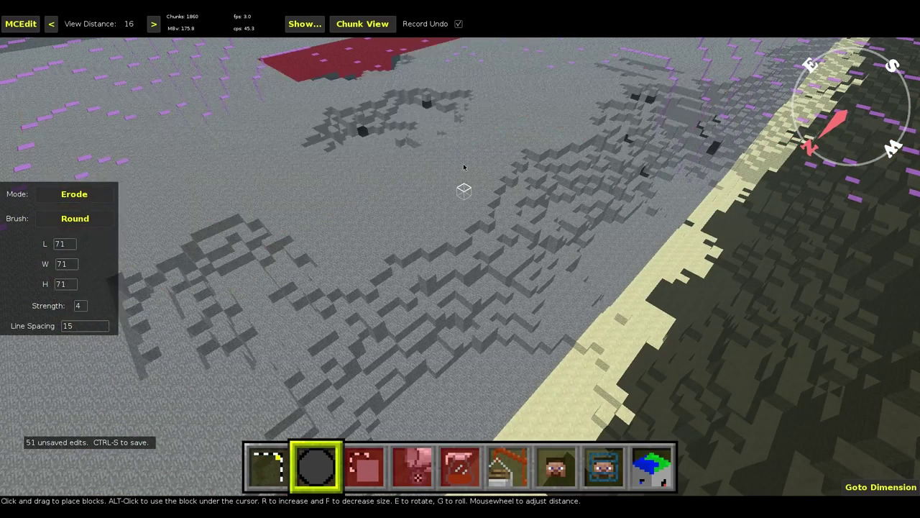
left_click(460, 143)
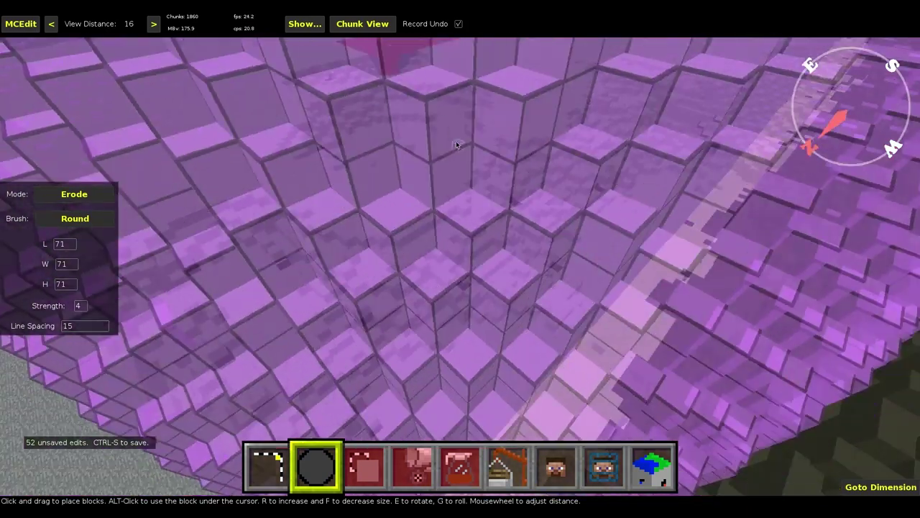
Step: Erode along the pale rim and adjoining stone floor with further passes of the 71-block brush
left_click(459, 142)
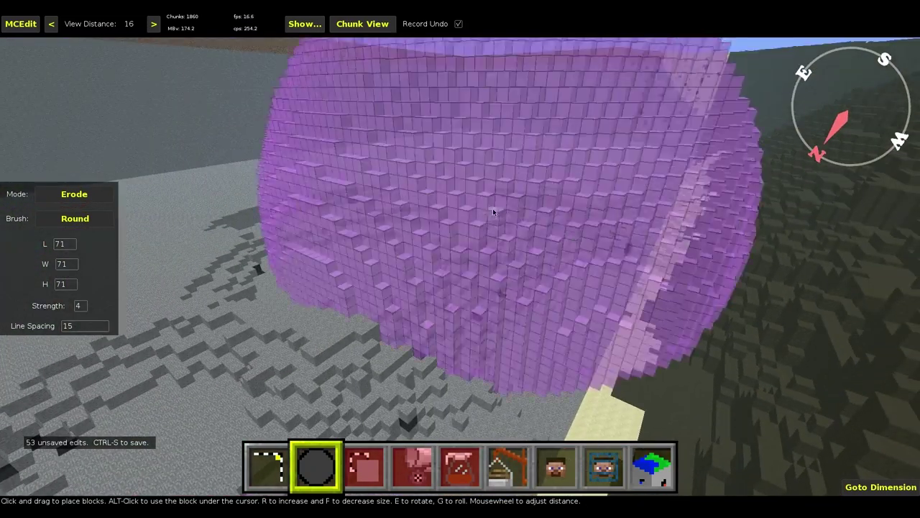
right_click(481, 227)
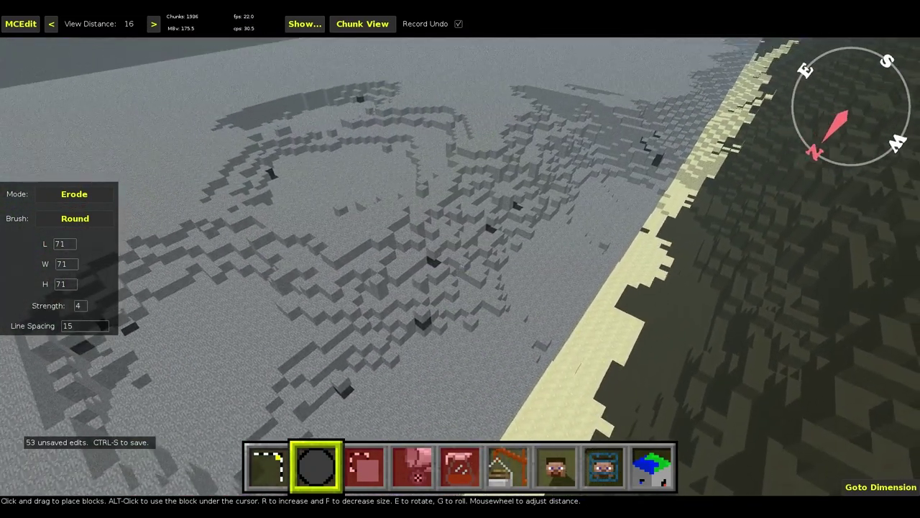
key("w")
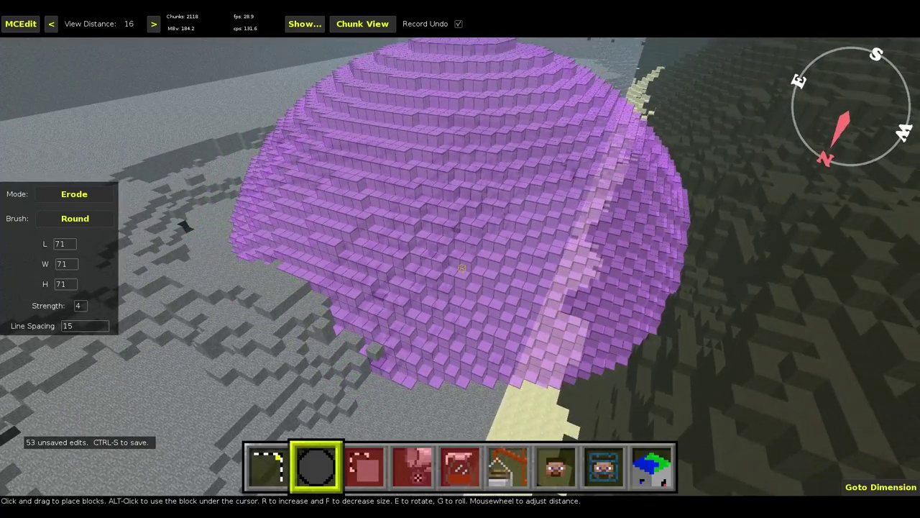
left_click(463, 268)
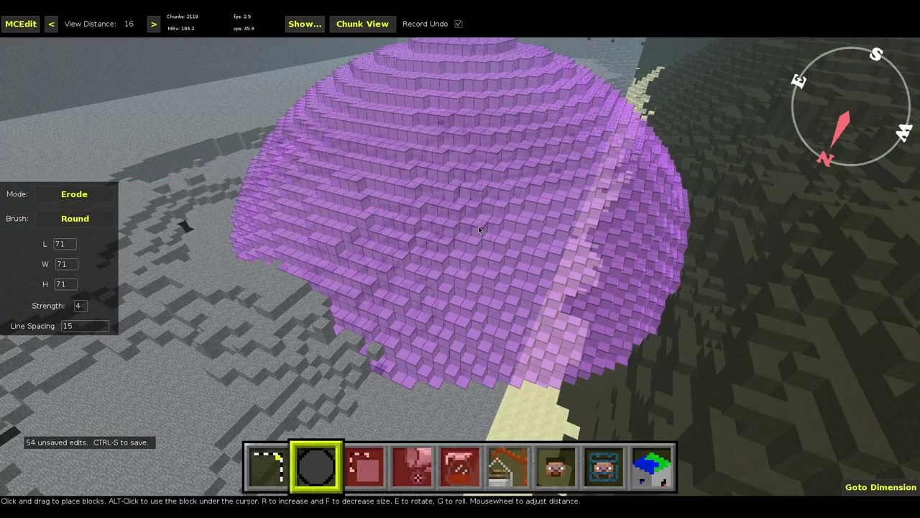
key("w")
key("d")
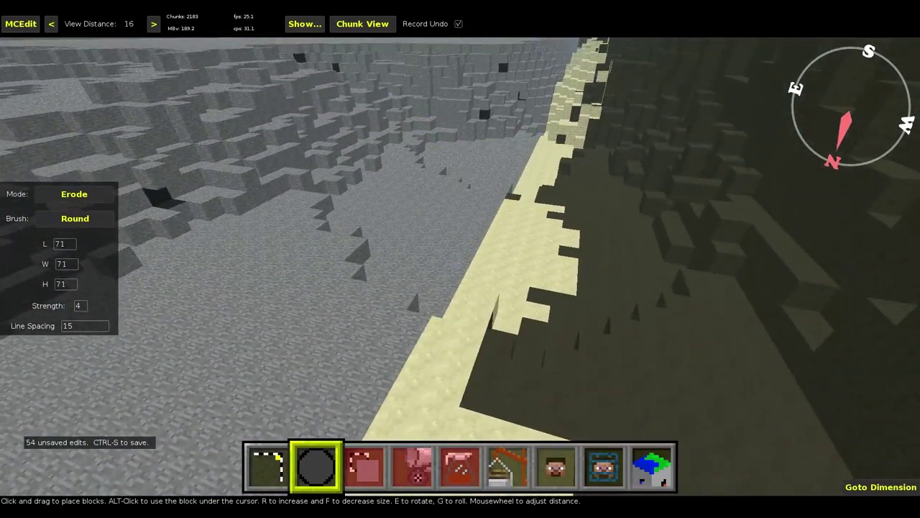
Step: Erode the pale rim and stone floor again from the opposite viewing direction with the 71-block brush
key("w")
key("w")
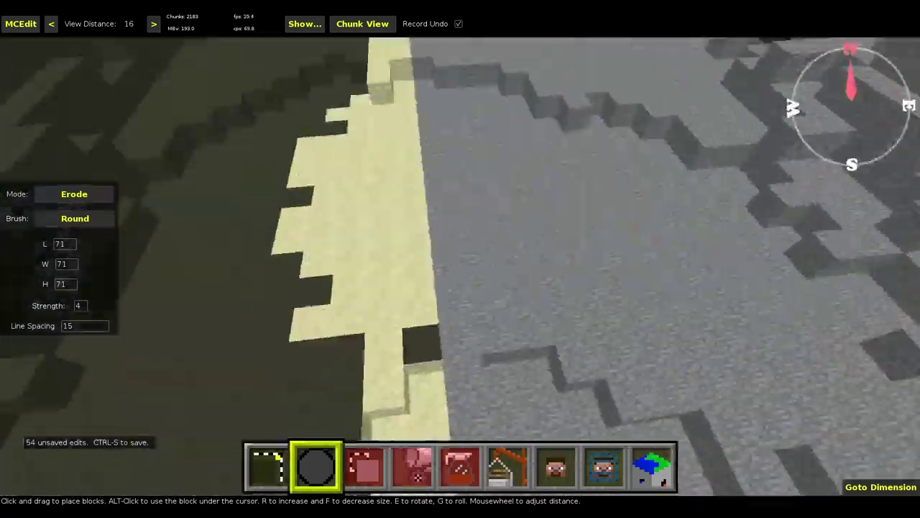
key("space")
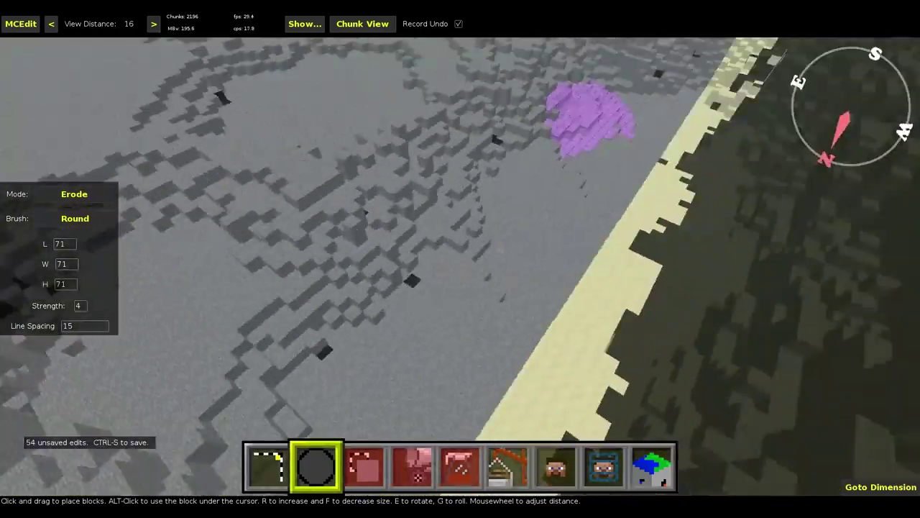
key("w")
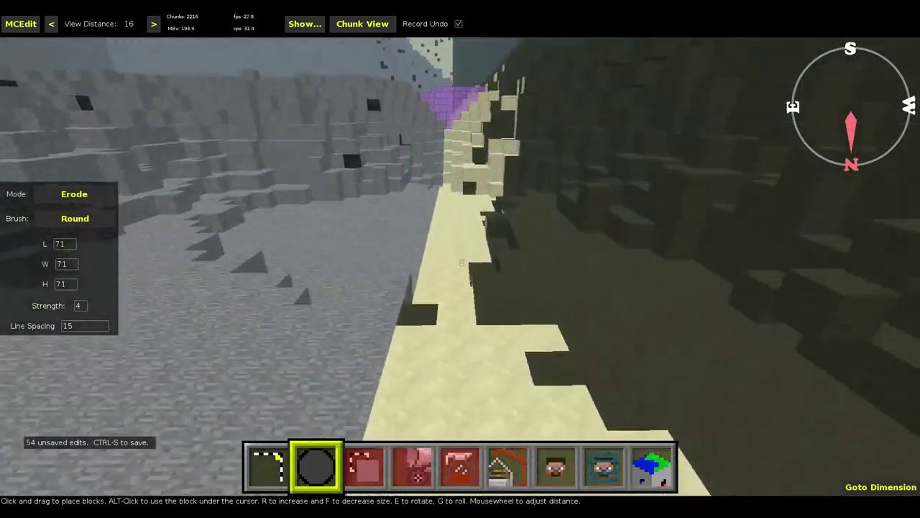
key("w")
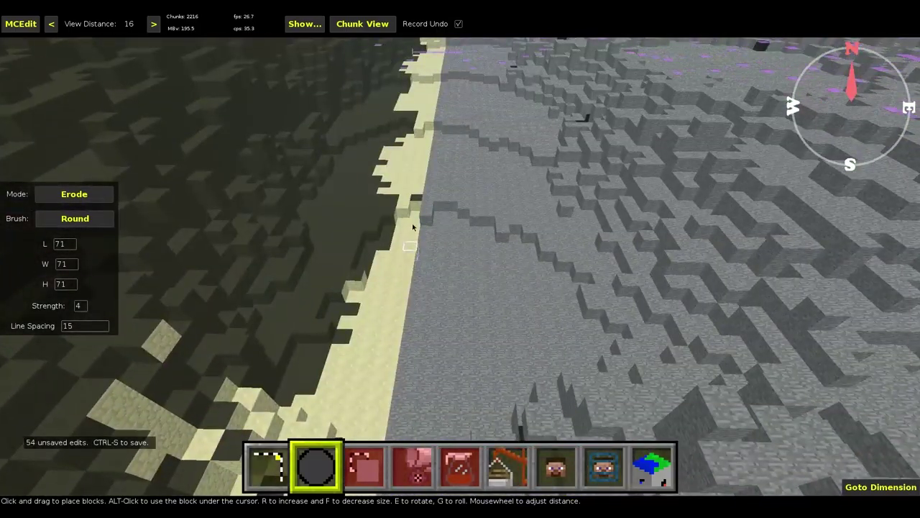
left_click(454, 162)
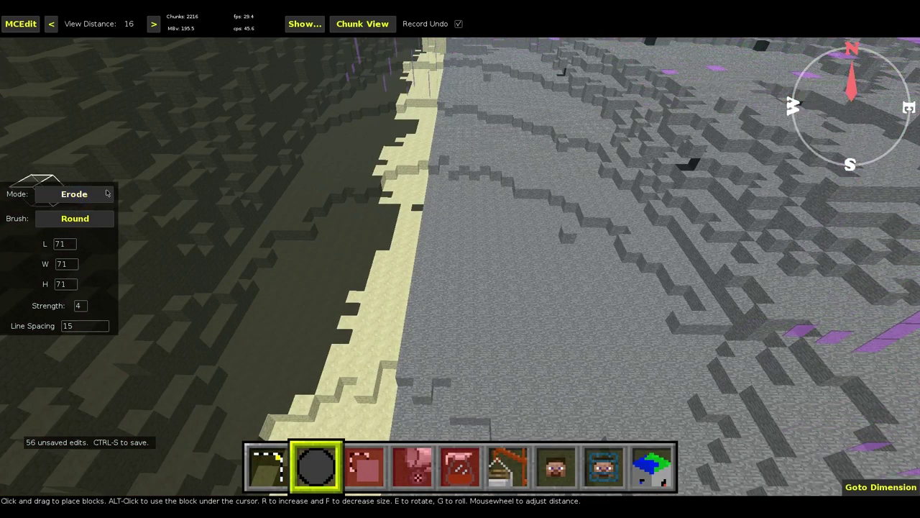
right_click(605, 235)
Step: Examine the eroded hollow, rim and stone floor from close up and from high above
key("w")
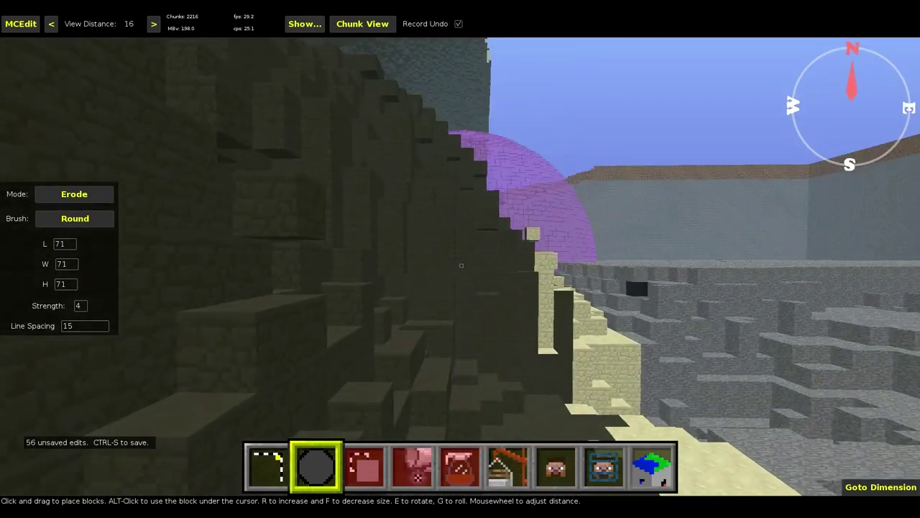
mouse_move(461, 266)
right_mouse_down()
mouse_move(406, 276)
mouse_move(460, 265)
right_mouse_up()
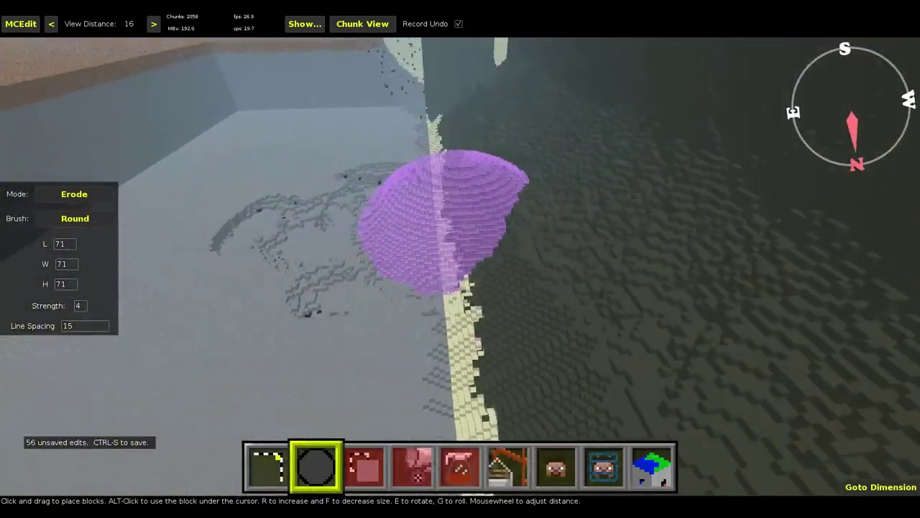
right_click_drag(406, 276, 407, 277)
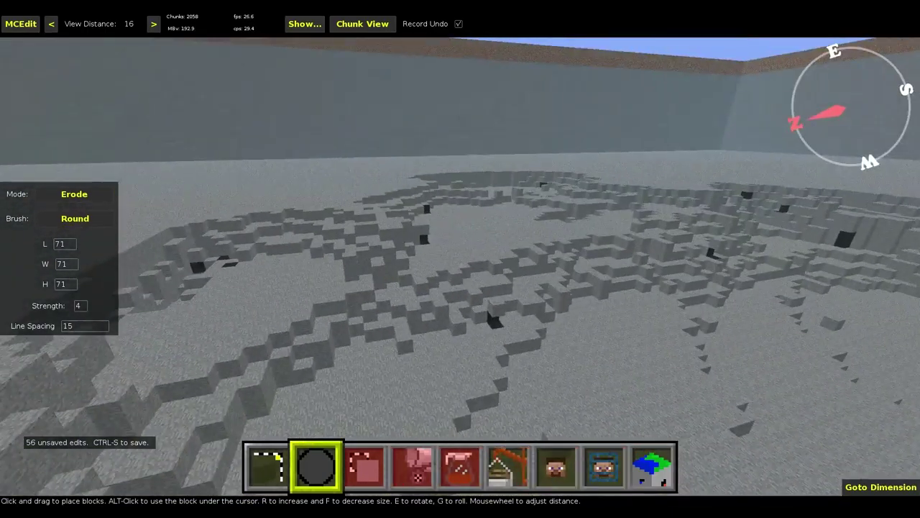
right_click_drag(461, 266, 560, 260)
key("w")
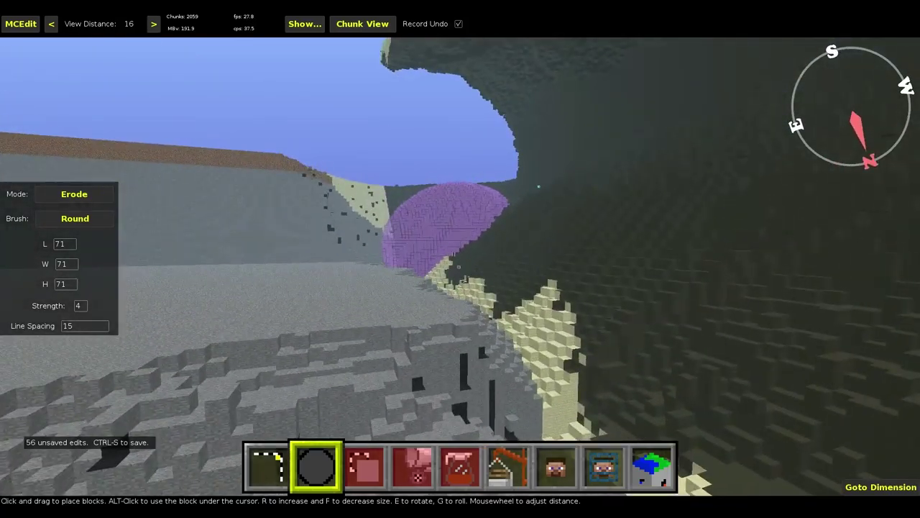
right_click_drag(407, 276, 407, 276)
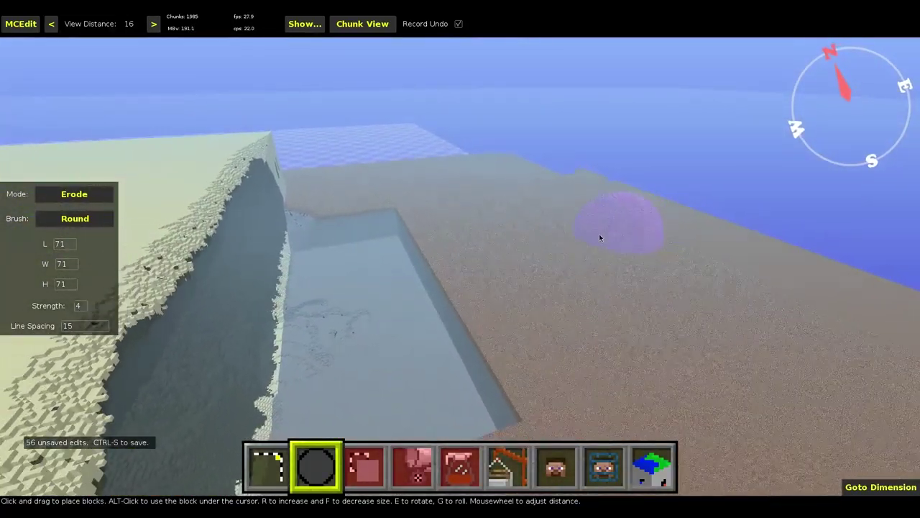
Step: Select a box of 200 × 361 × 48 blocks covering the outer part of the sunken stone pit and adjoining ground
key("1")
key("a")
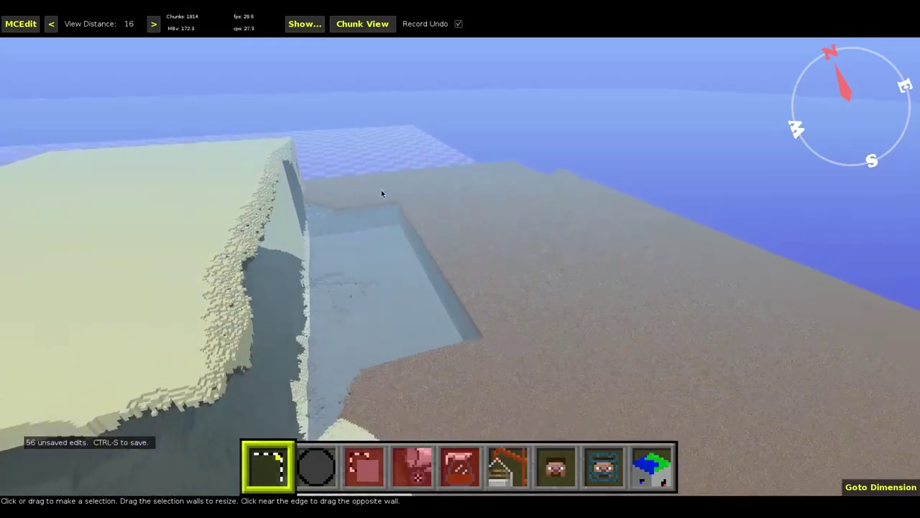
key("w")
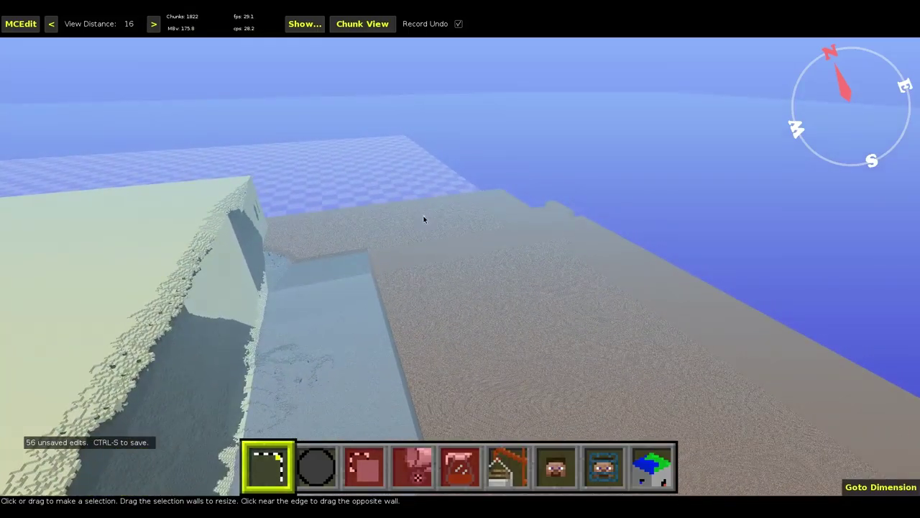
key("a")
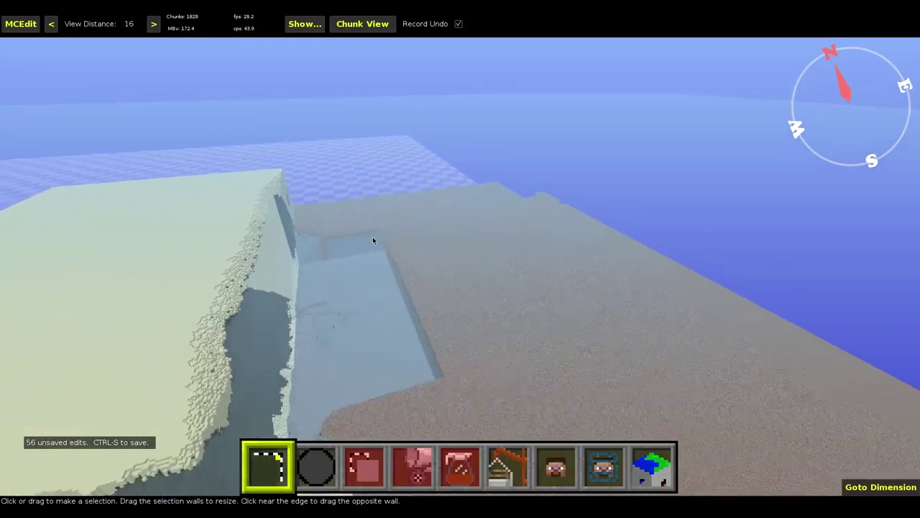
left_click_drag(466, 199, 375, 422)
left_click(478, 431)
key("shift+z")
key("shift+z")
key("shift+z")
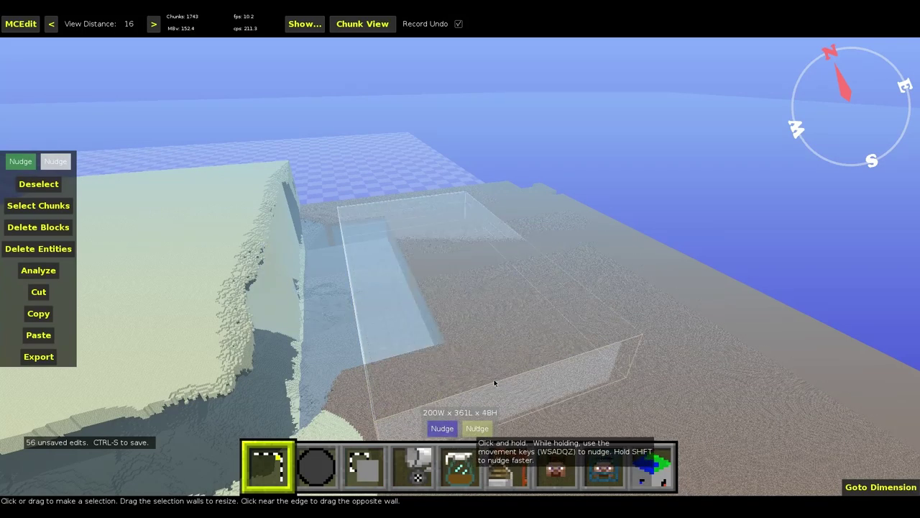
Step: Fill the selected box with dirt
key("4")
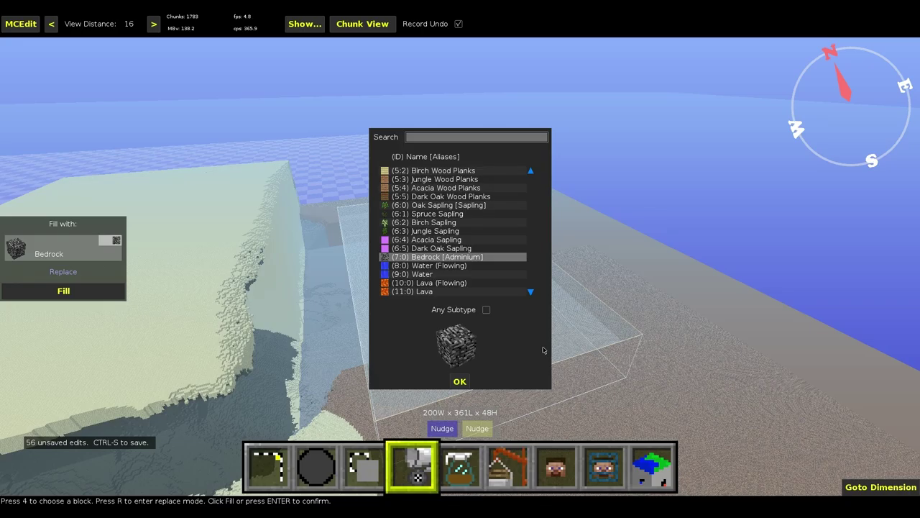
type("dirt")
key("Return")
key("Return")
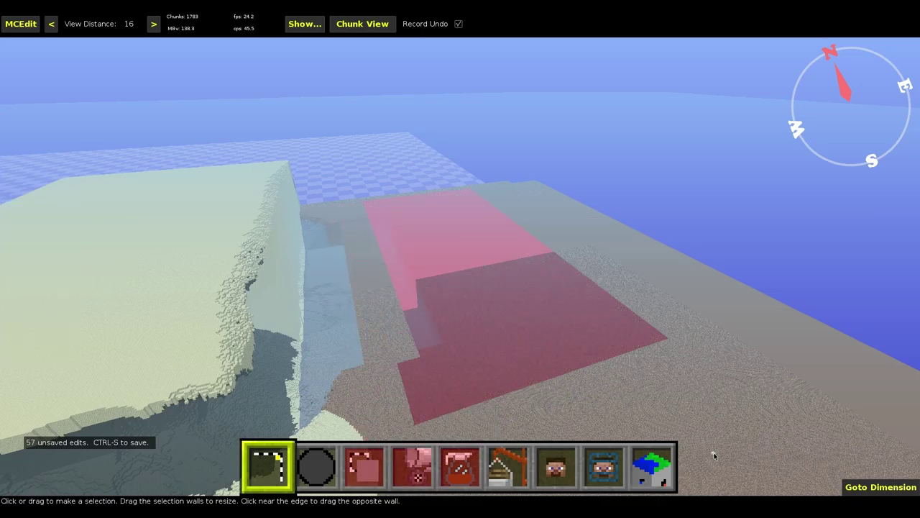
Step: Select a long strip of ground beyond the pit, expand it to full chunks and adjust it to 192 × 704 × 256 blocks
left_click_drag(714, 455, 471, 187)
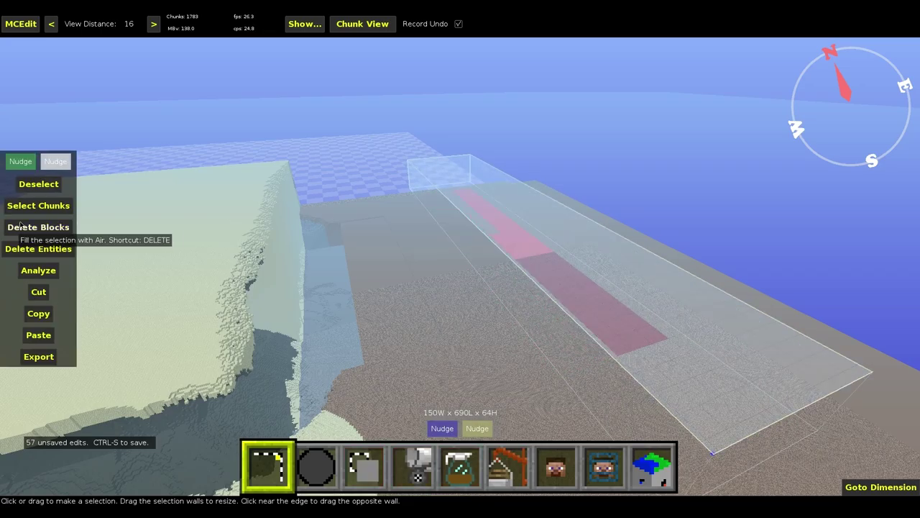
left_click(45, 206)
left_click(441, 433)
key("shift+a")
key("shift+a")
key("shift+a")
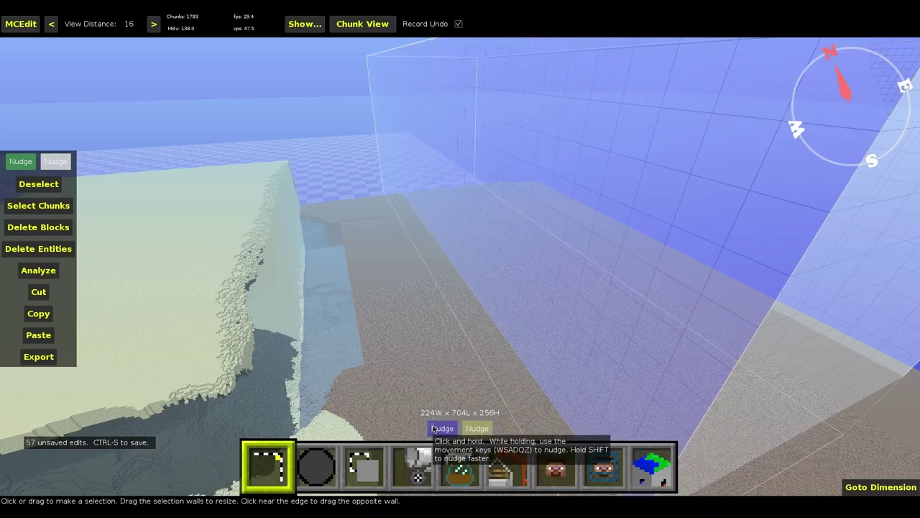
left_click(430, 431)
key("shift+d")
key("shift+d")
Step: Fill the selected strip with sandstone to make a tall block, and save the world
key("4")
key("4")
type("sand")
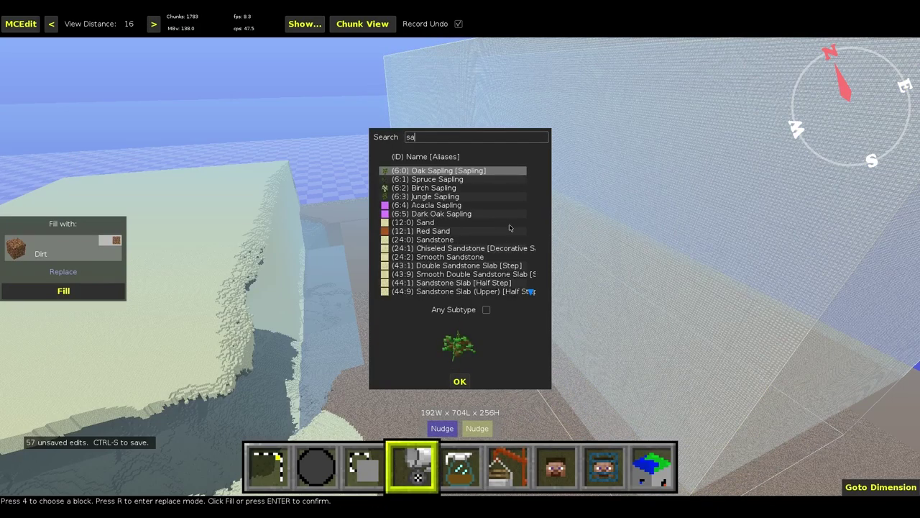
type("st")
key("Return")
key("Return")
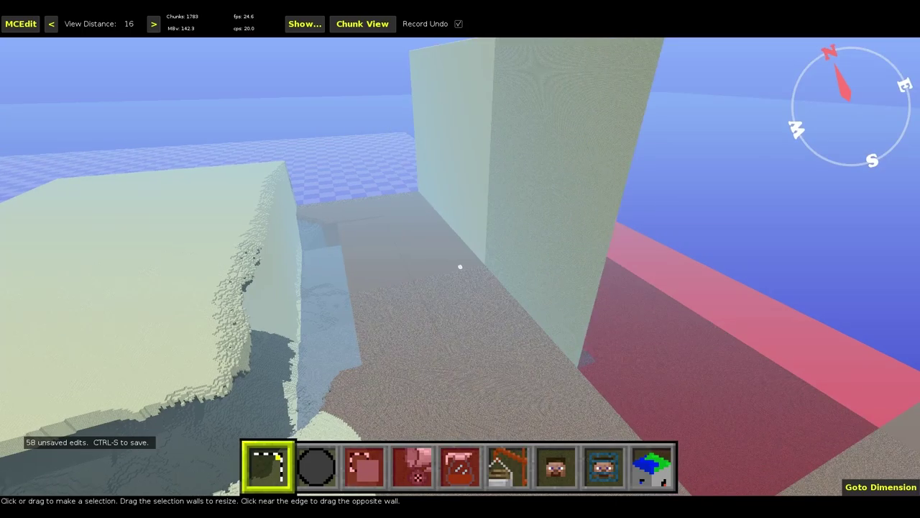
right_click_drag(461, 267, 486, 248)
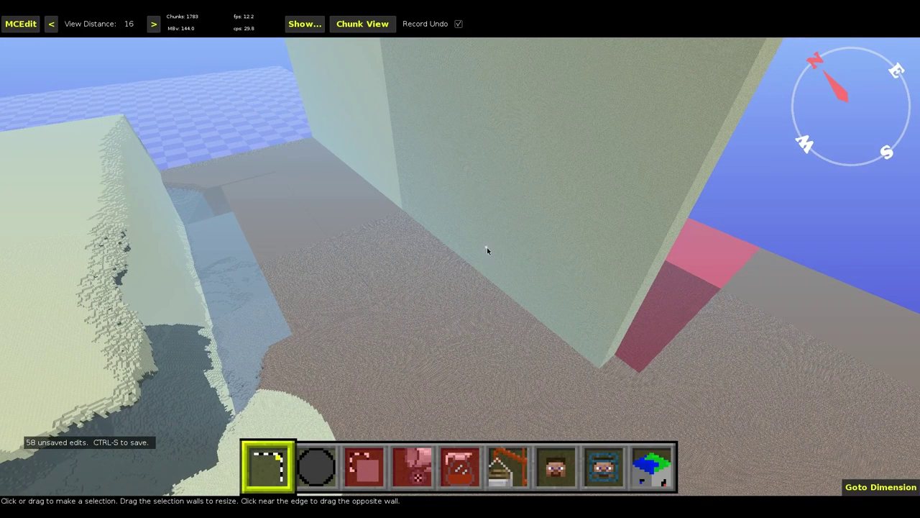
key("ctrl+s")
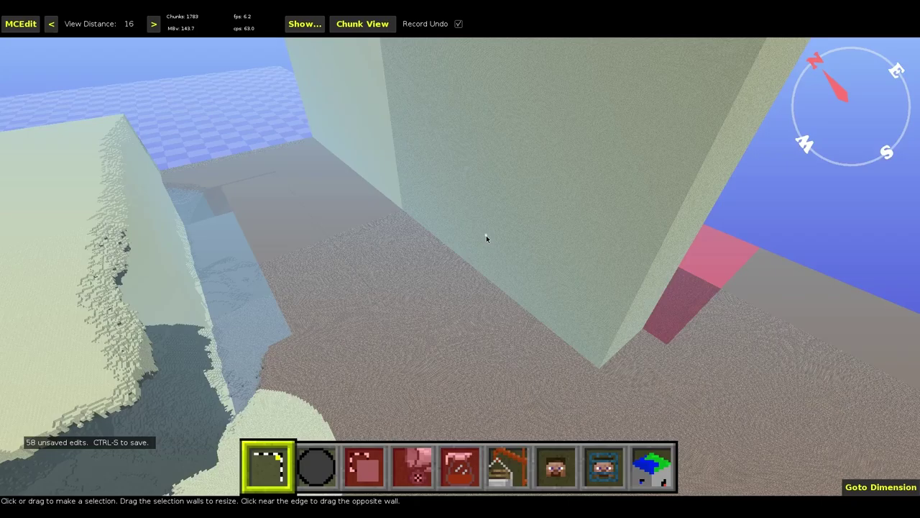
Step: Set the round brush to Fill mode with Air and enlarge it to 663 blocks on all axes
right_click_drag(487, 236, 365, 297)
key("2")
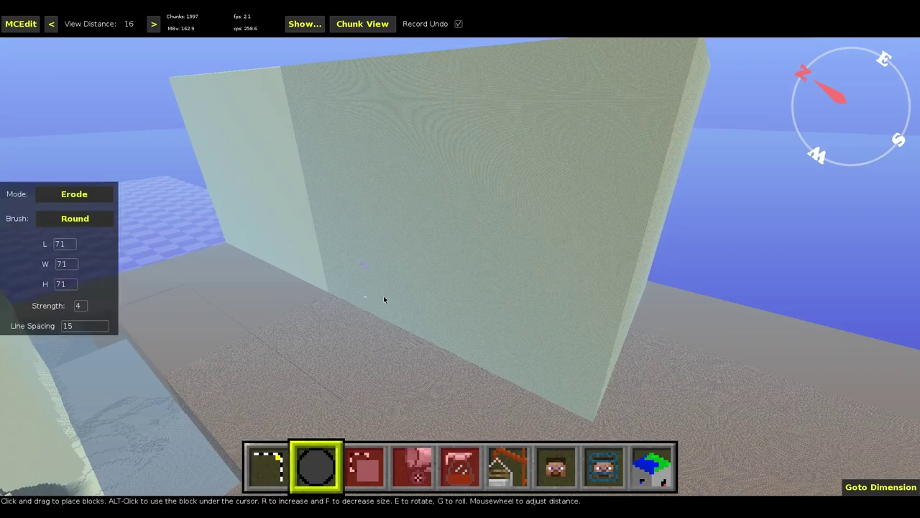
key("d")
mouse_move(460, 267)
right_mouse_down()
mouse_move(323, 267)
mouse_move(374, 269)
mouse_move(411, 290)
mouse_move(305, 276)
mouse_move(332, 252)
mouse_move(405, 287)
right_mouse_up()
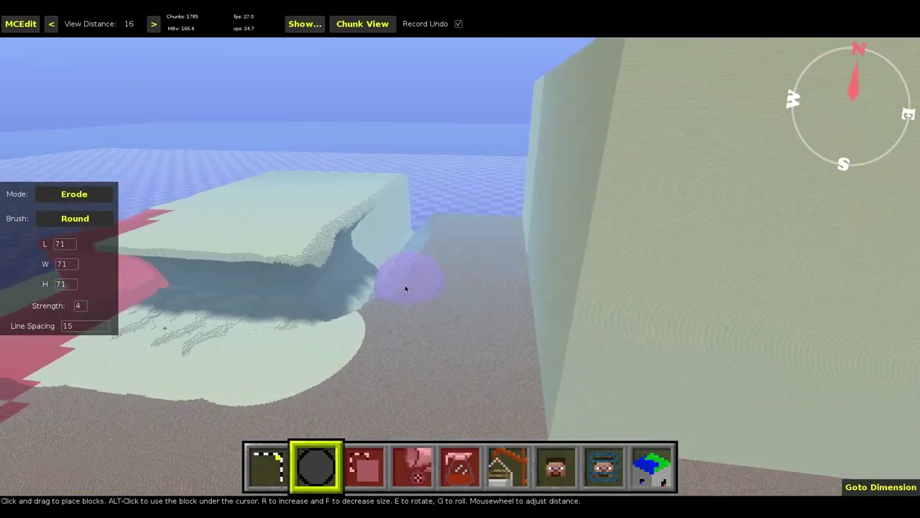
left_click(50, 196)
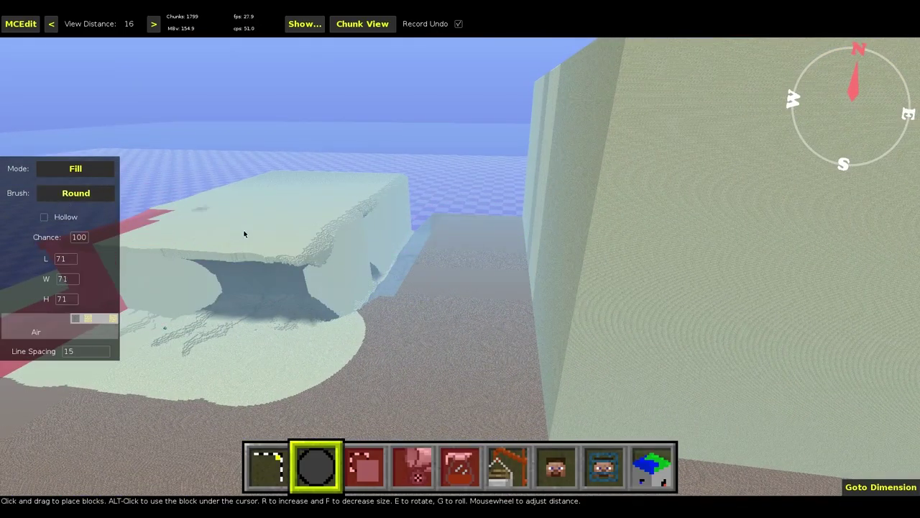
right_click_drag(289, 249, 377, 264)
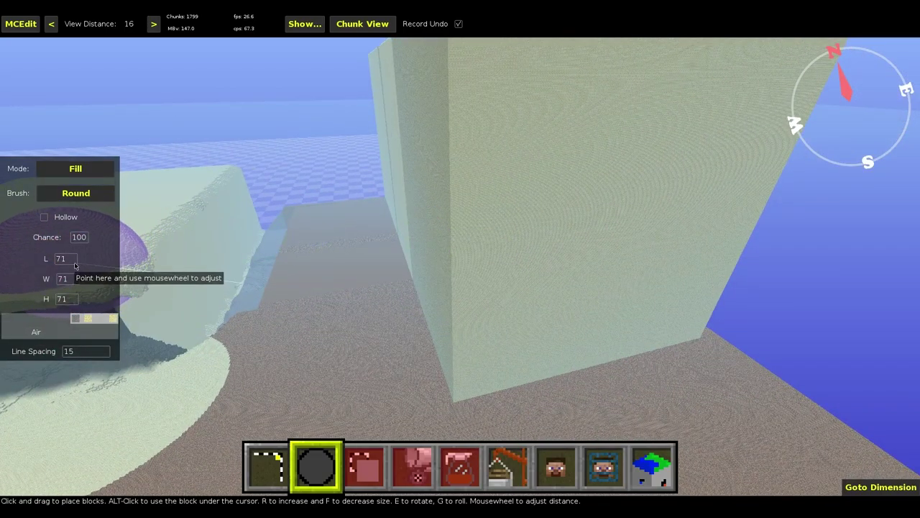
scroll(75, 265, "up", 5)
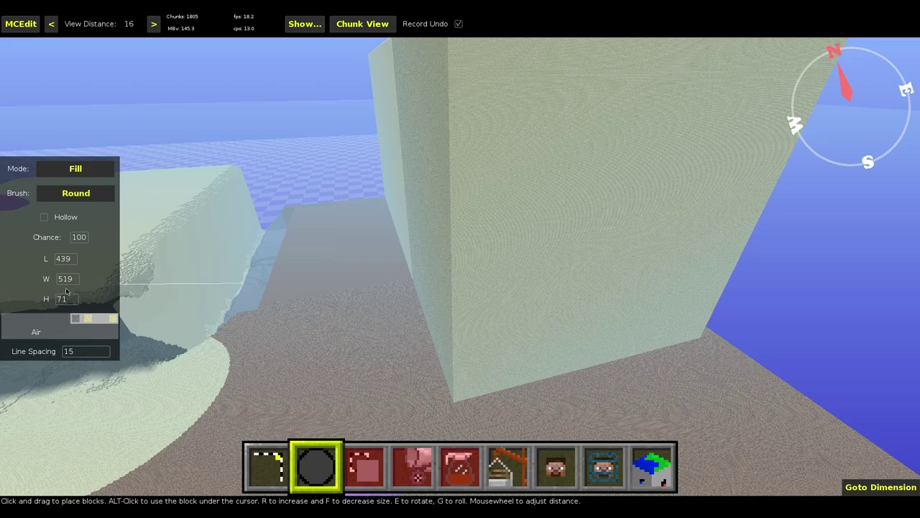
scroll(69, 300, "up", 4)
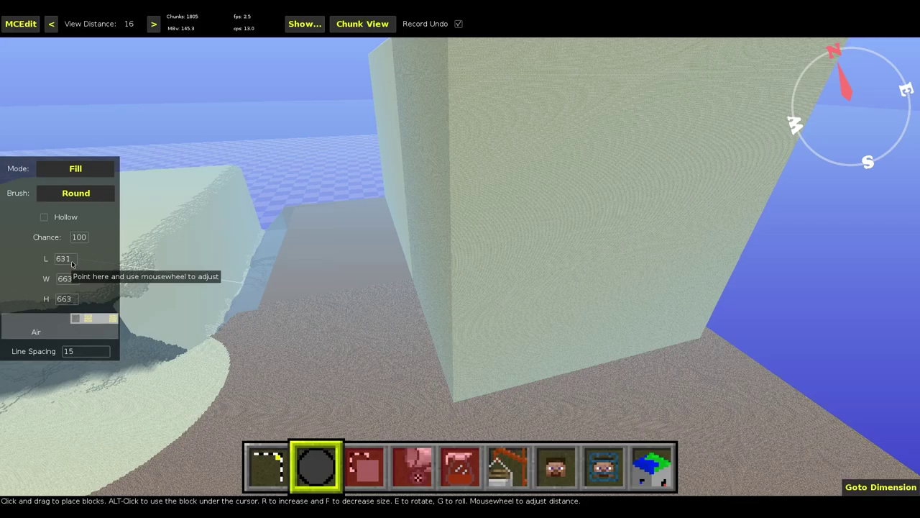
right_click(254, 258)
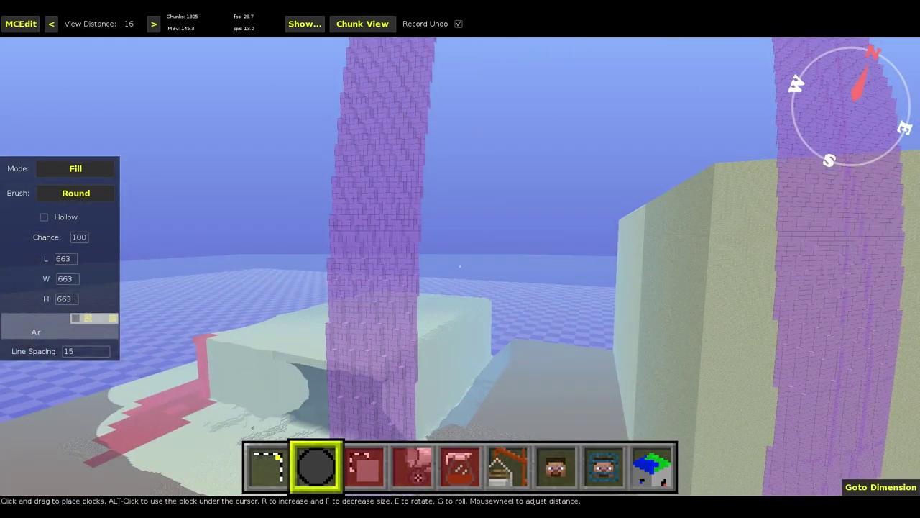
right_click(460, 267)
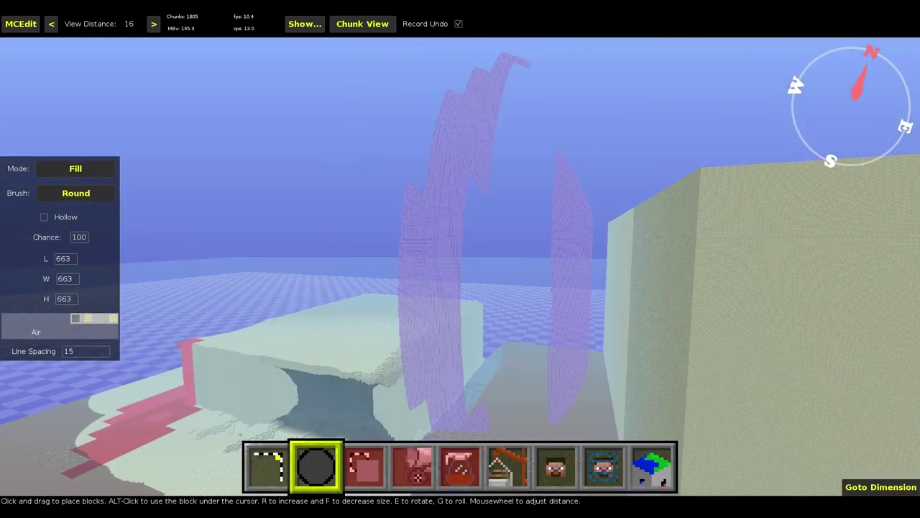
Step: Fly around the tall sandstone block to its west side and turn to face east, ready to carve its long wall
key("a")
key("z")
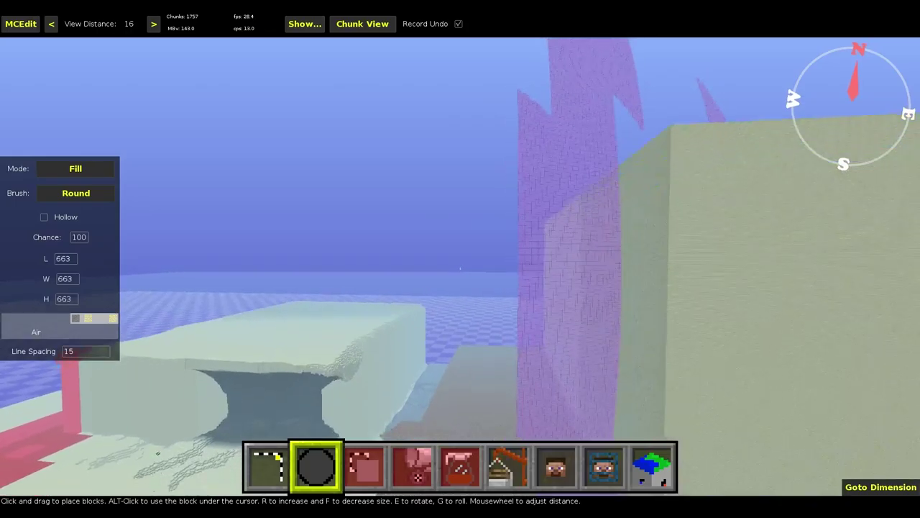
key("z")
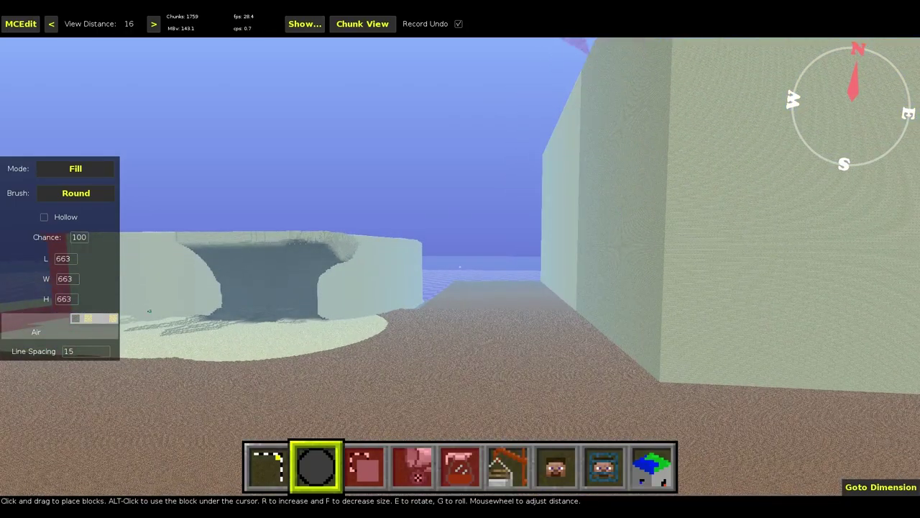
key("q")
key("d")
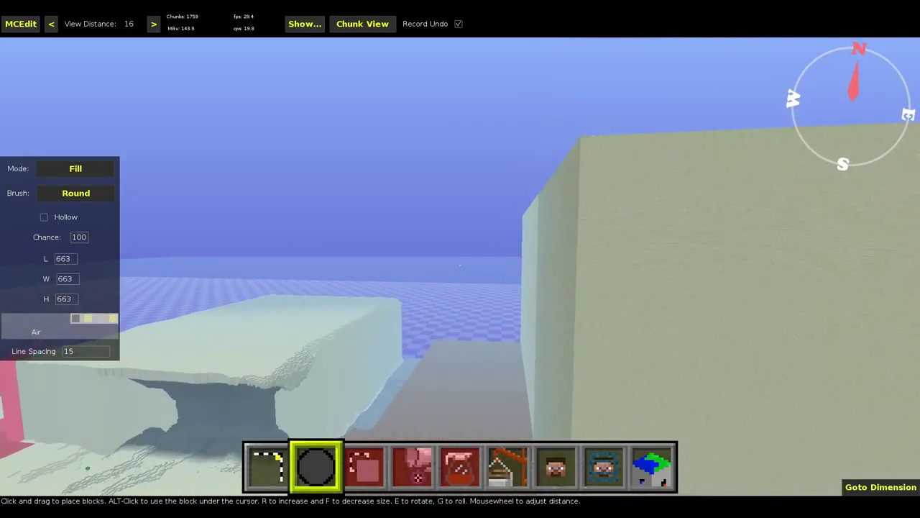
key("q")
key("w")
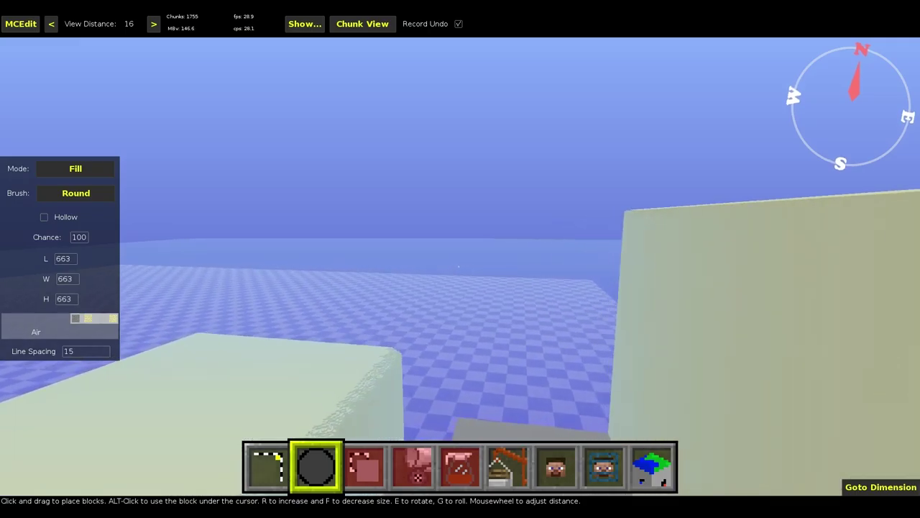
key("w")
key("a")
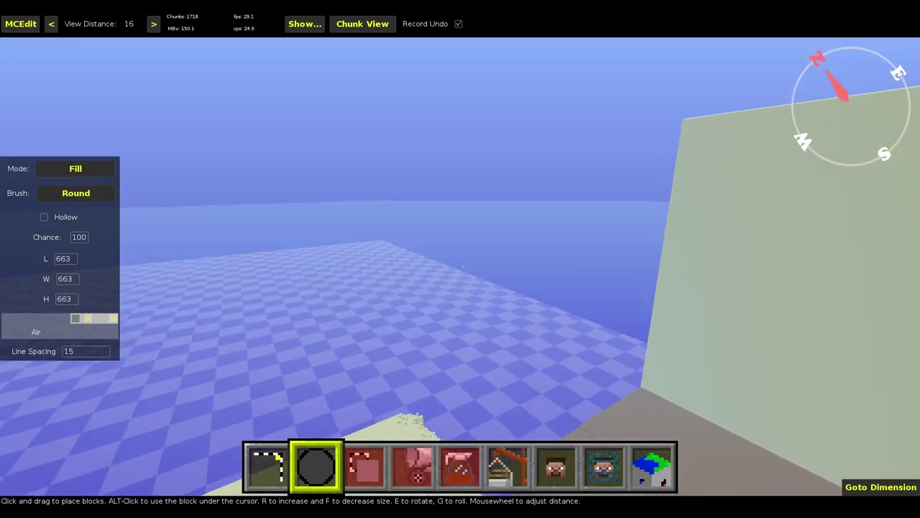
key("a")
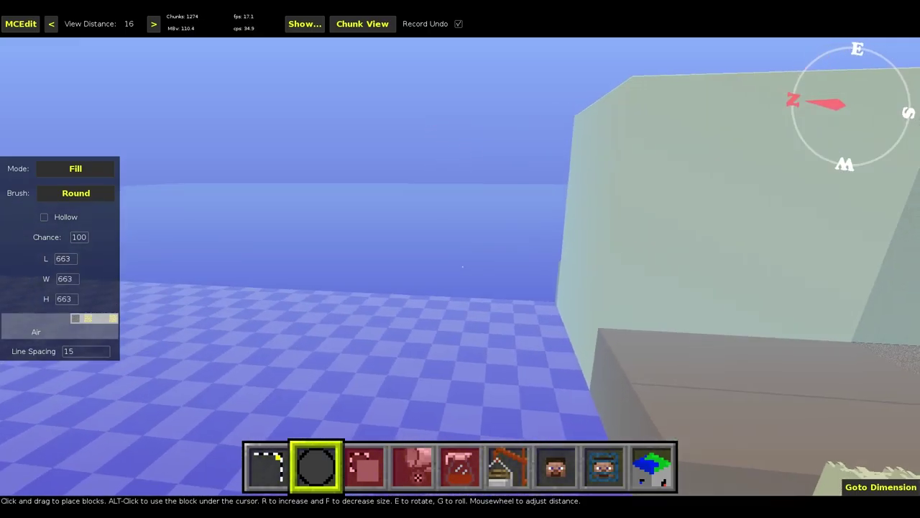
key("i")
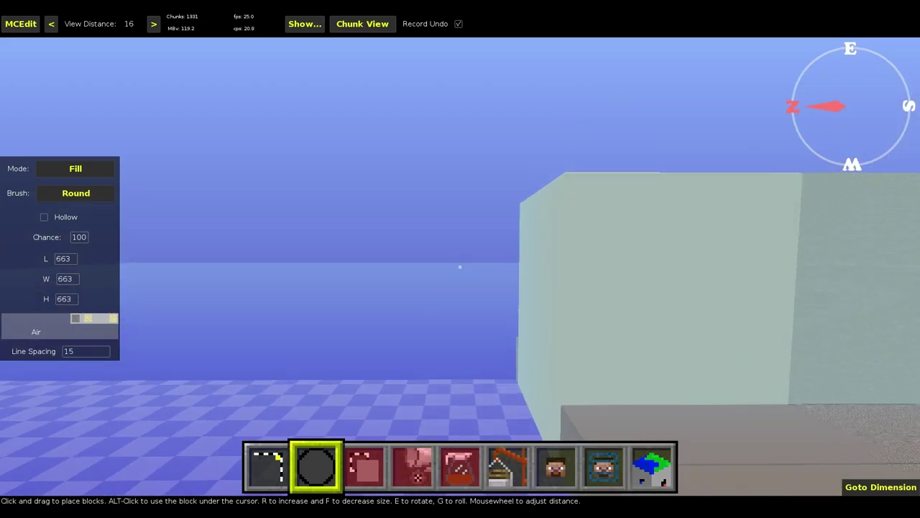
key("j")
key("k")
Step: Adjust the round air brush's distance until its preview reaches the long west wall of the sandstone block
scroll(460, 267, "up", 20)
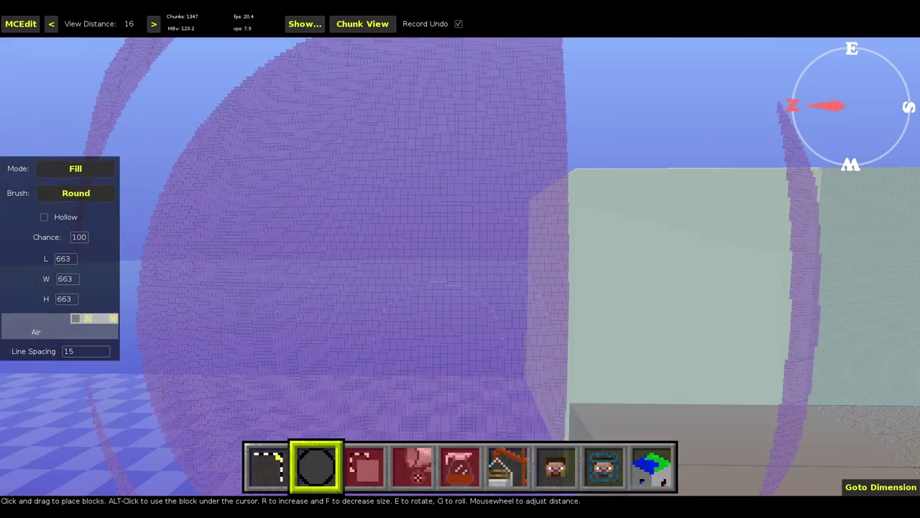
scroll(460, 267, "down", 5)
scroll(461, 267, "down", 4)
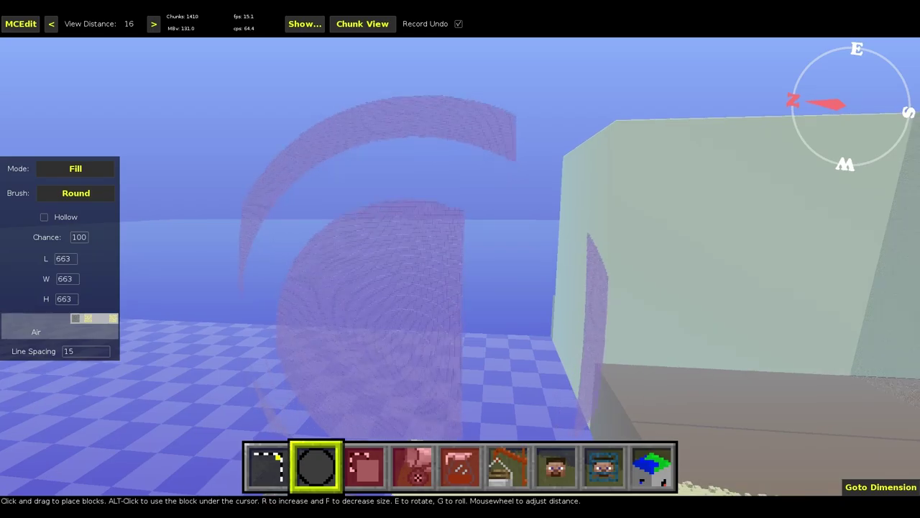
scroll(460, 266, "up", 6)
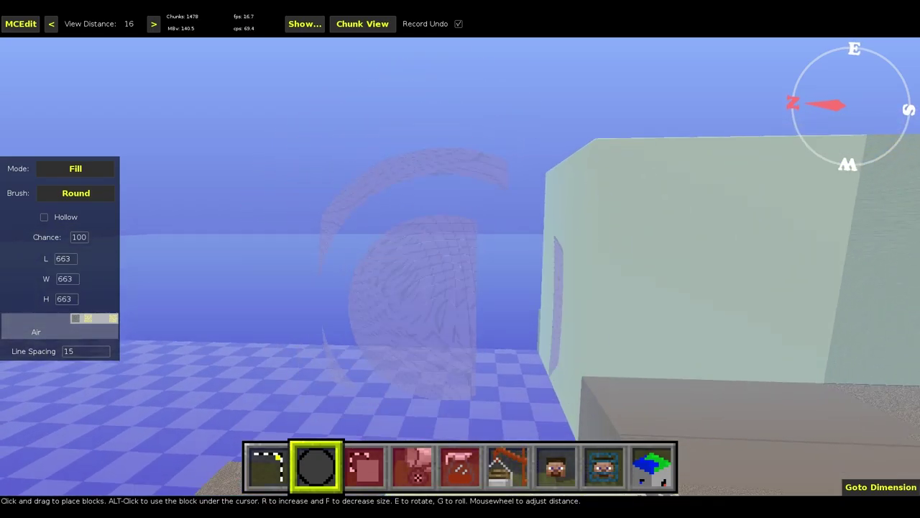
scroll(460, 267, "down", 2)
key("d")
scroll(460, 267, "up", 2)
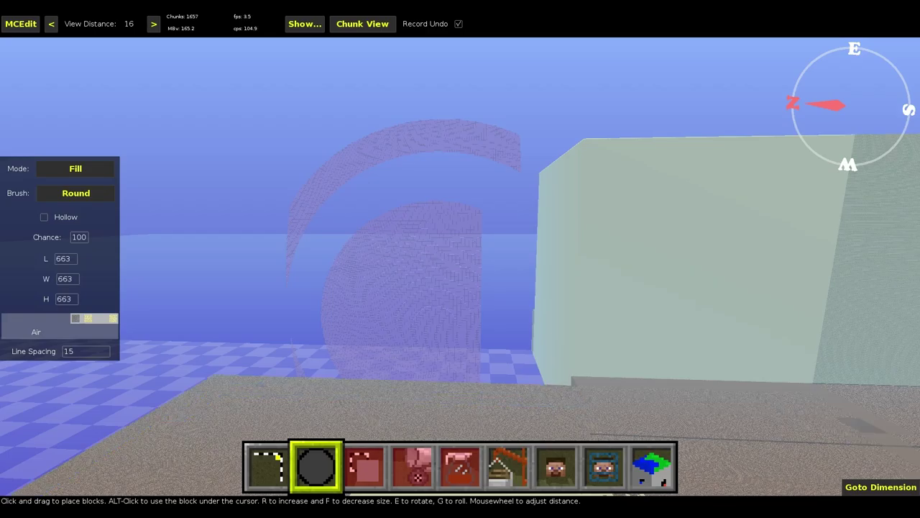
key("s")
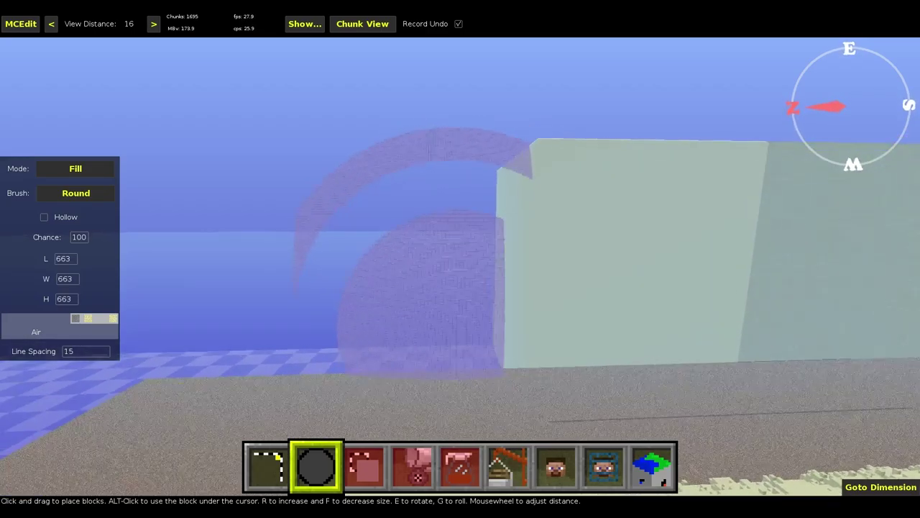
key("d")
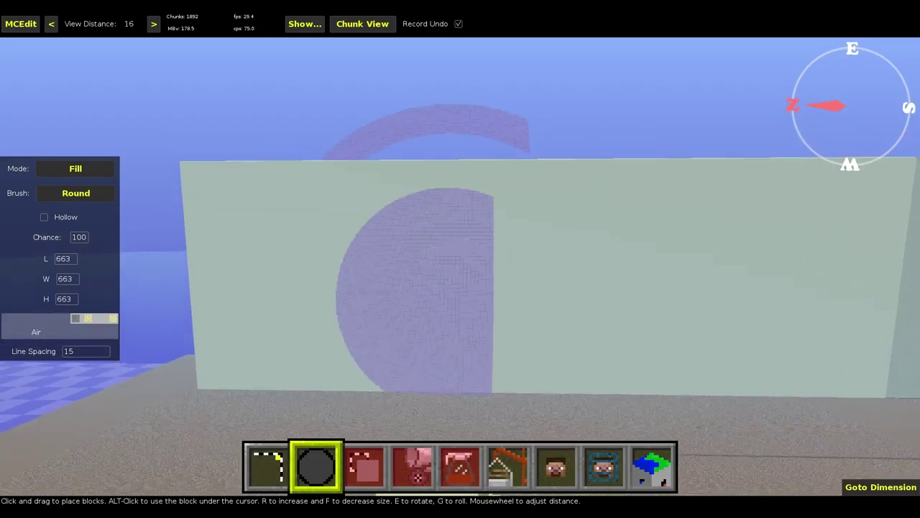
key("a")
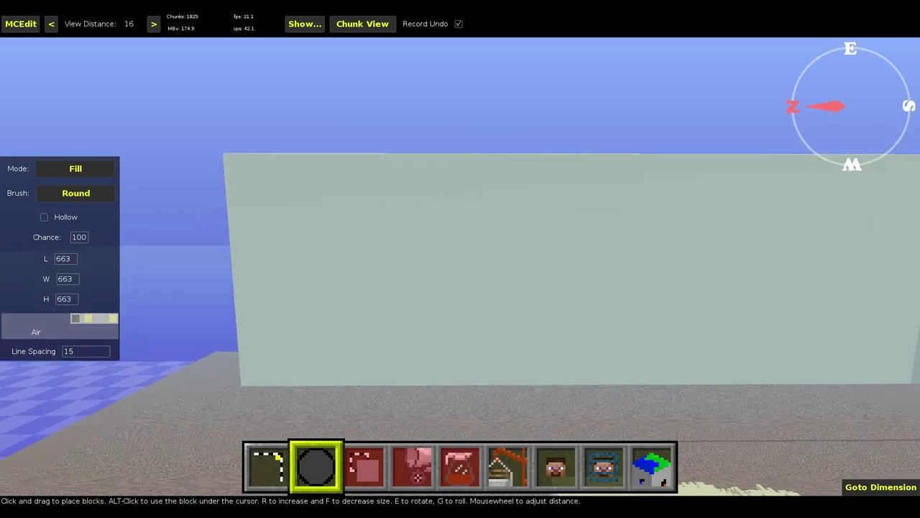
Step: Line up the 663-block air brush with the sandstone block's west wall and carve a huge round hollow through it
key("space")
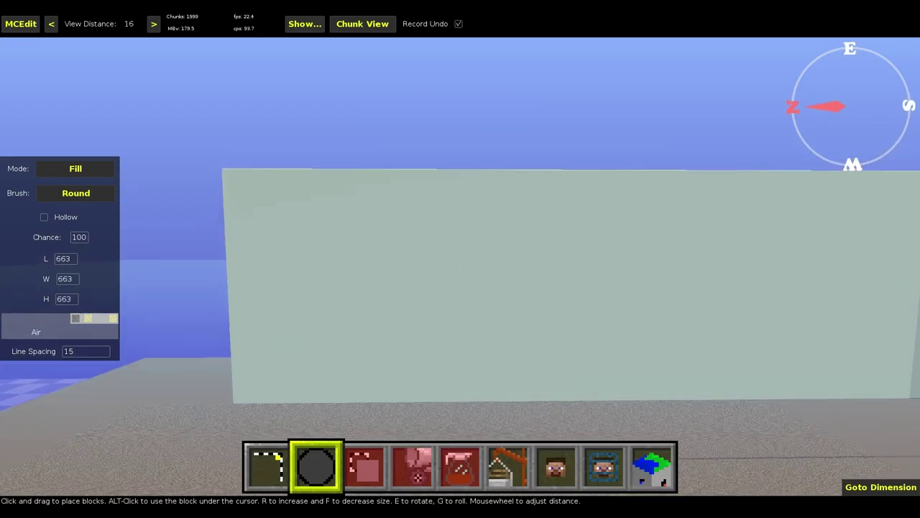
key("shift")
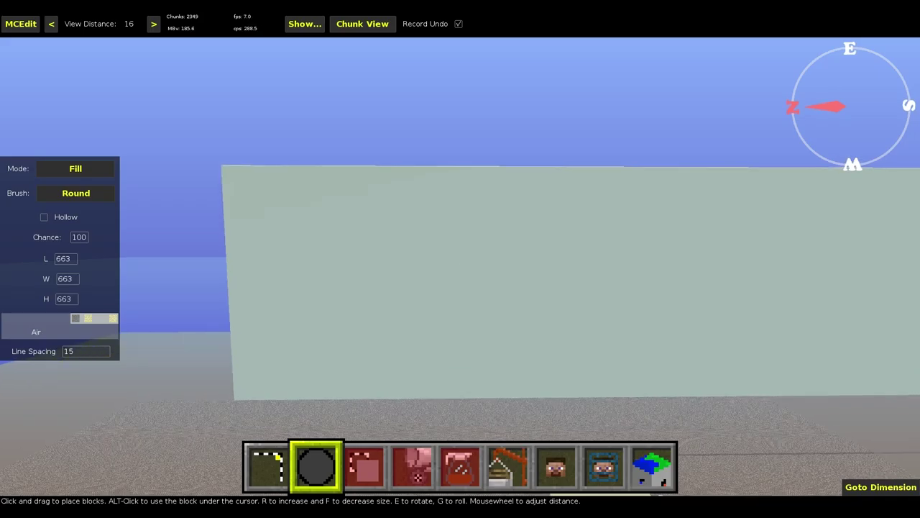
key("a")
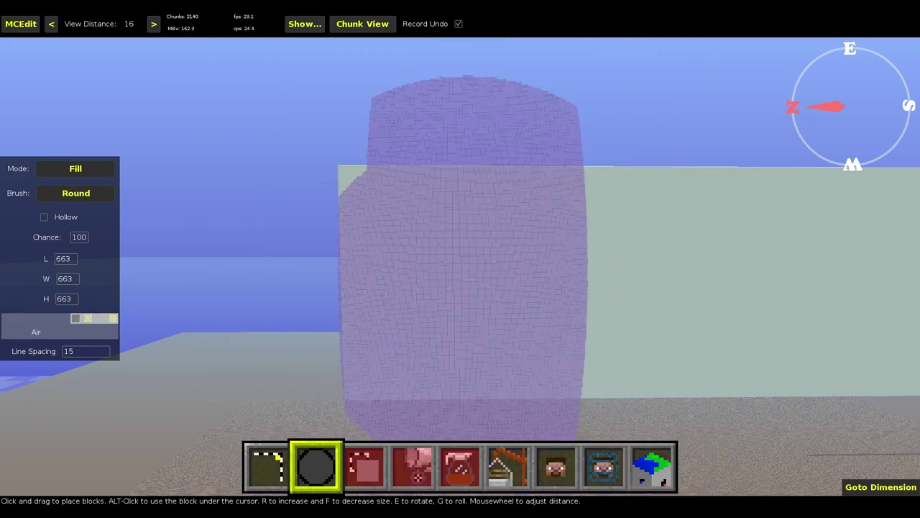
scroll(461, 287, "up", 5)
scroll(460, 287, "down", 5)
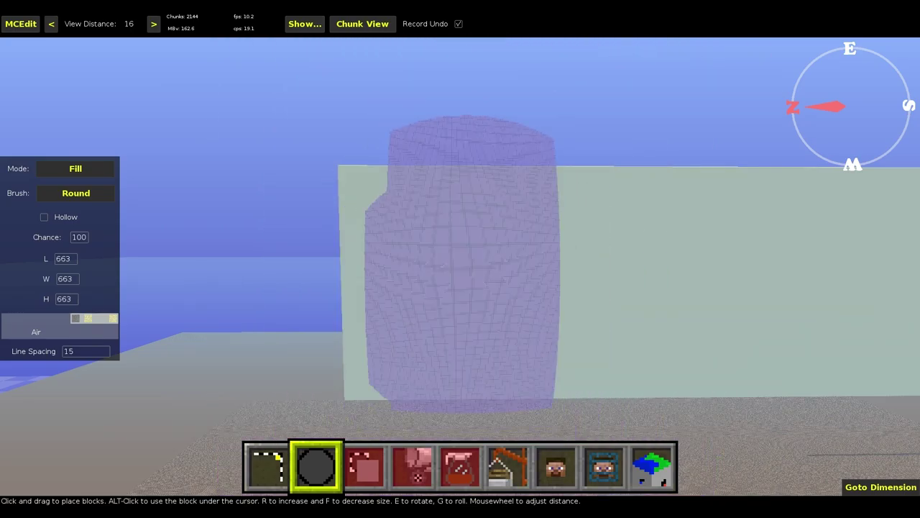
scroll(461, 263, "up", 5)
scroll(461, 263, "down", 5)
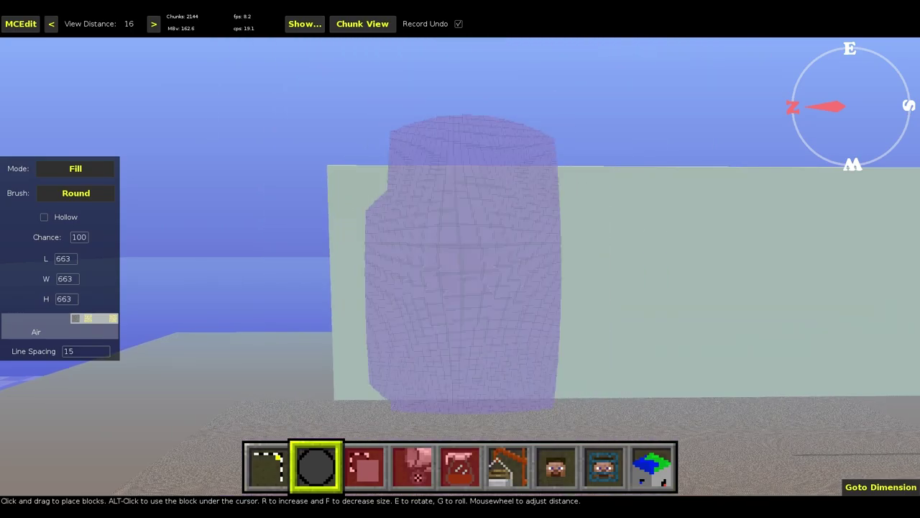
left_click(461, 263)
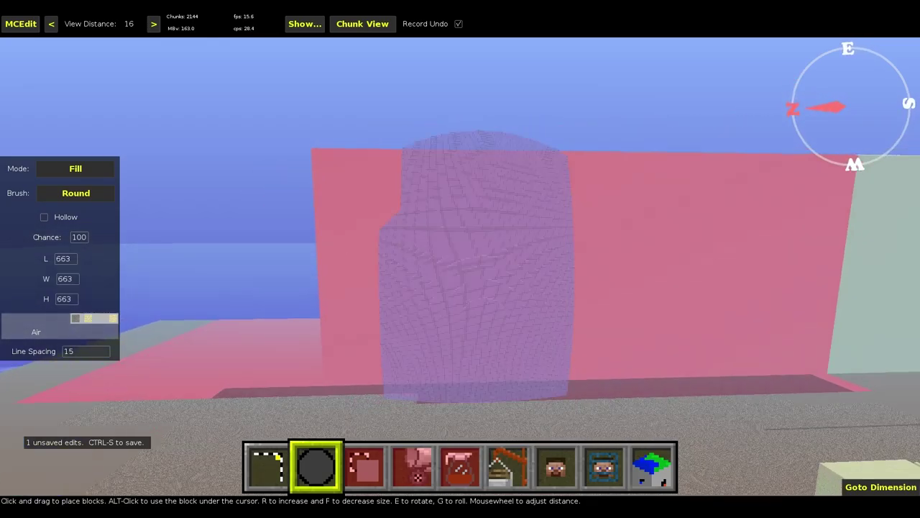
Step: Switch from the brush to the selection tool and examine the edge of the freshly carved area up close
key("w")
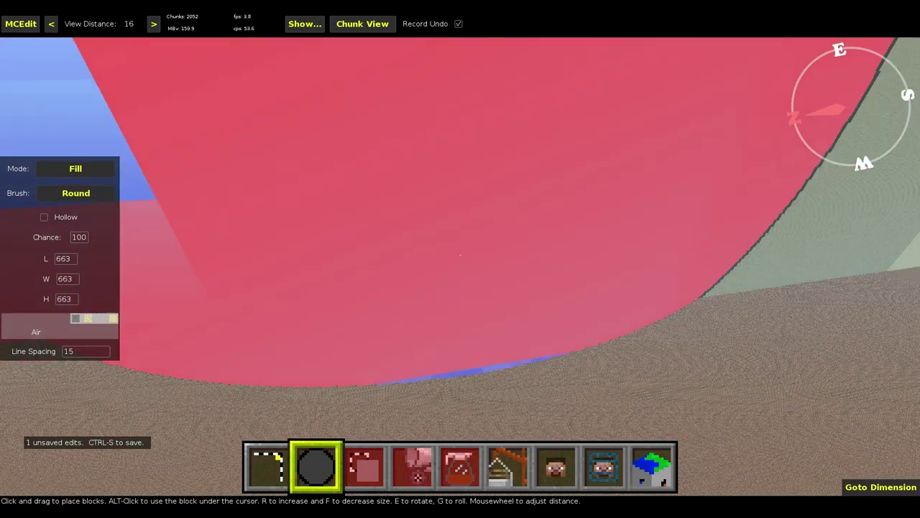
right_click(346, 261)
key("1")
right_click(360, 267)
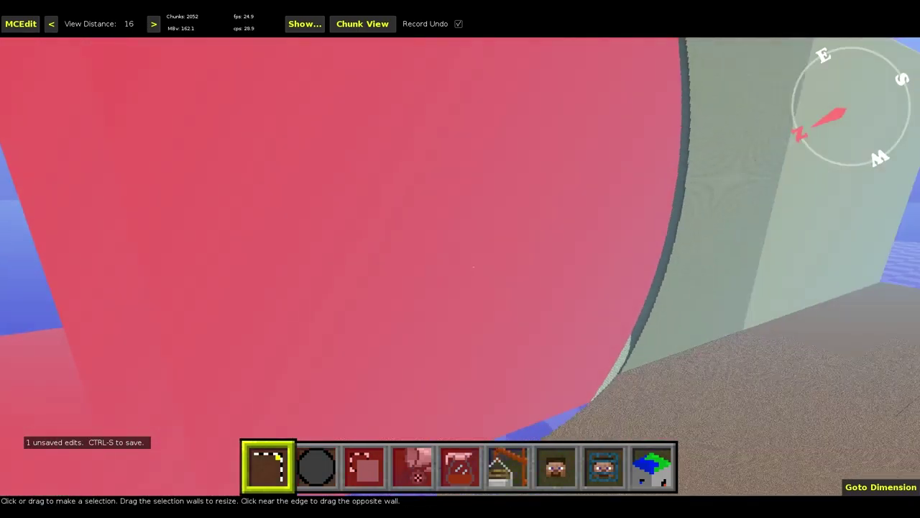
mouse_move(460, 266)
right_mouse_down()
mouse_move(460, 234)
mouse_move(457, 267)
mouse_move(468, 256)
right_mouse_up()
key("w")
key("w")
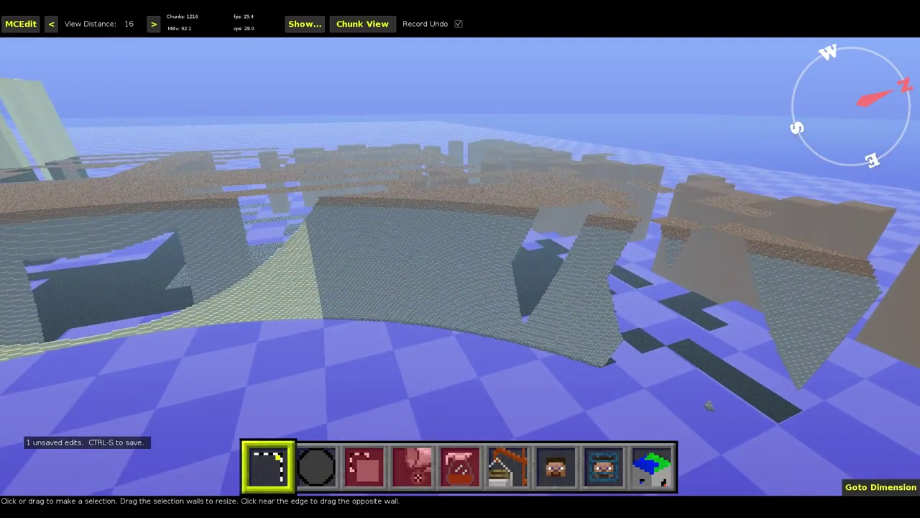
Step: Fly through the carved area and examine the curved cut in the sandstone and ground from several sides
right_click(709, 406)
key("w")
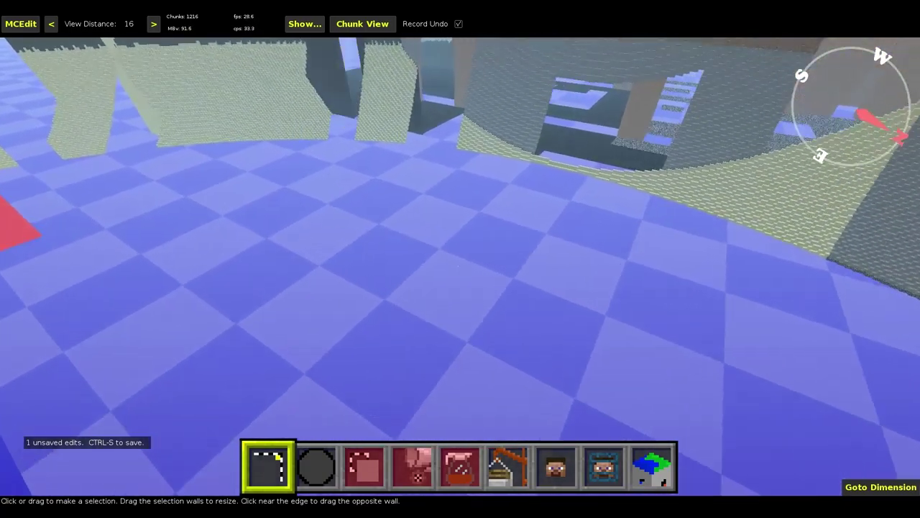
key("s")
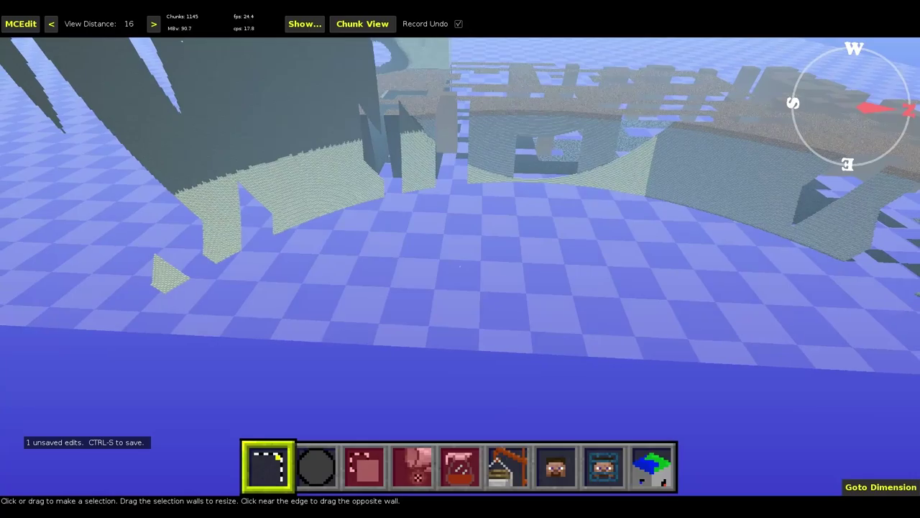
key("w")
key("w")
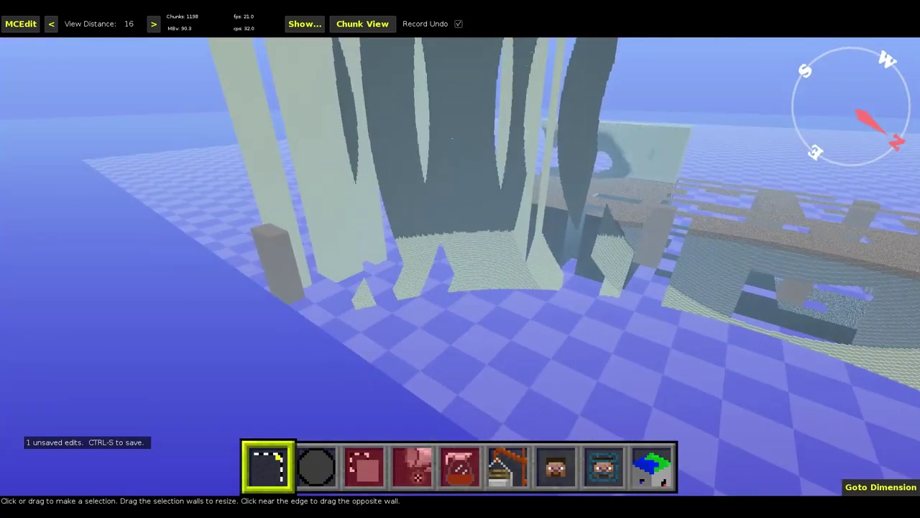
key("w")
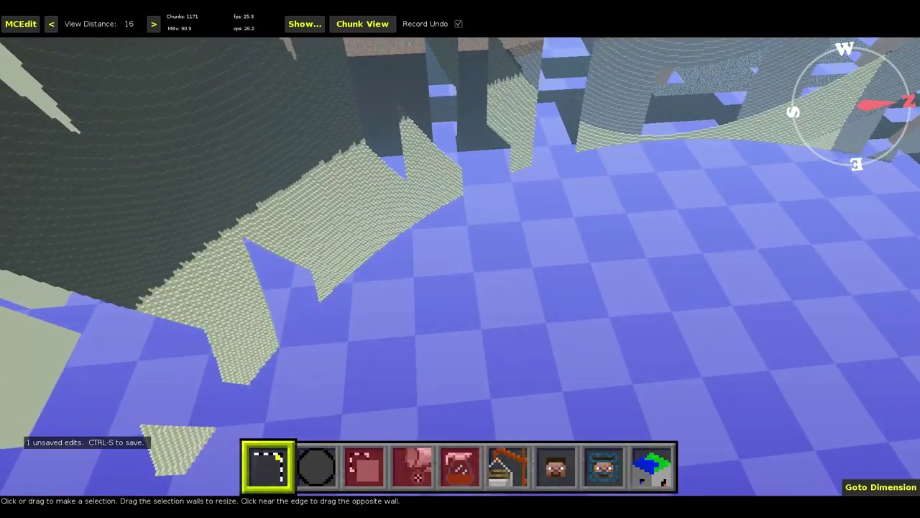
key("w")
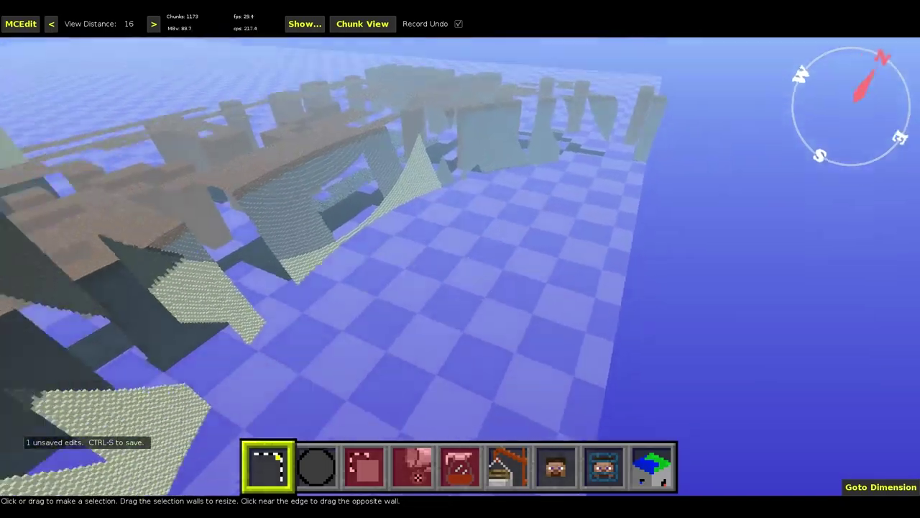
key("l")
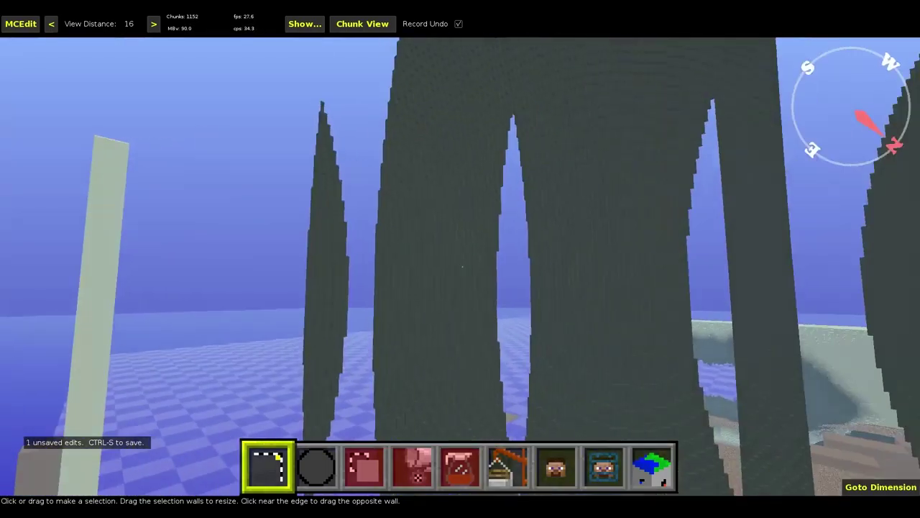
key("w")
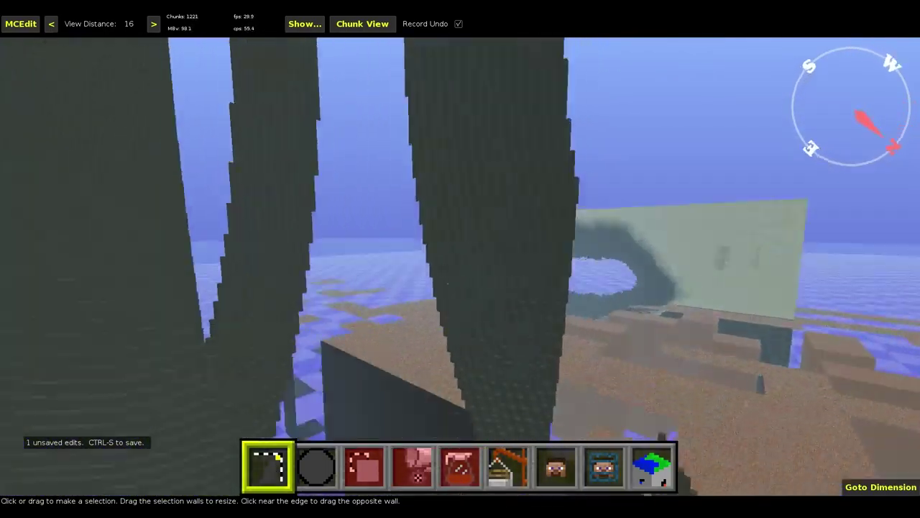
key("w")
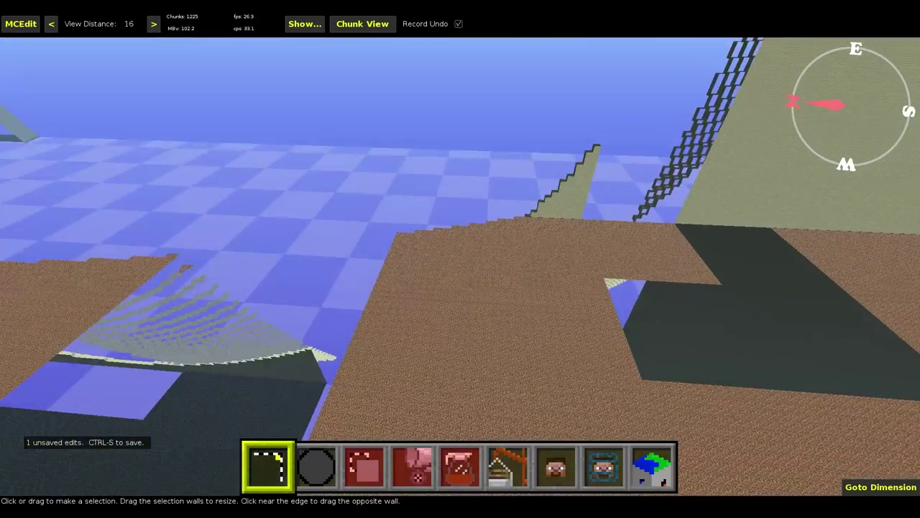
right_click(363, 267)
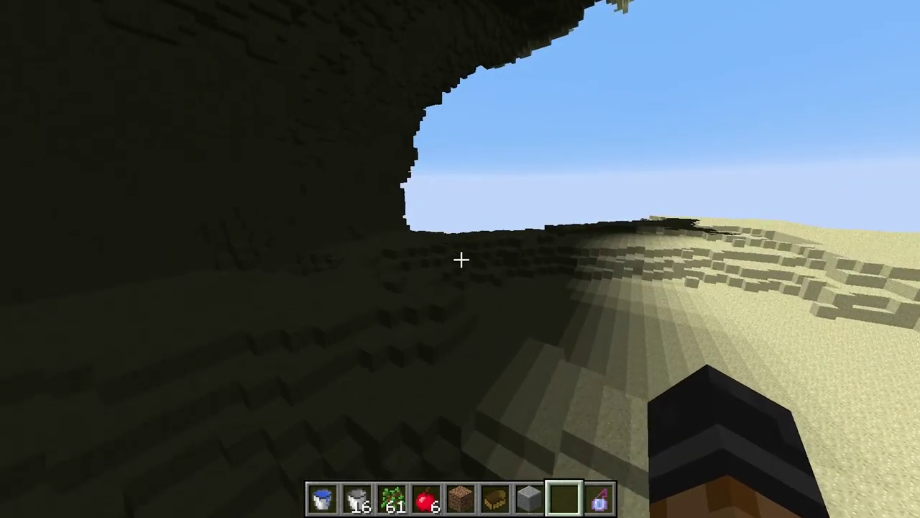
Step: Inspect the eroded overhang and stone floor in Minecraft, and show the debug overlay with coordinates out on the dirt plain
key("w")
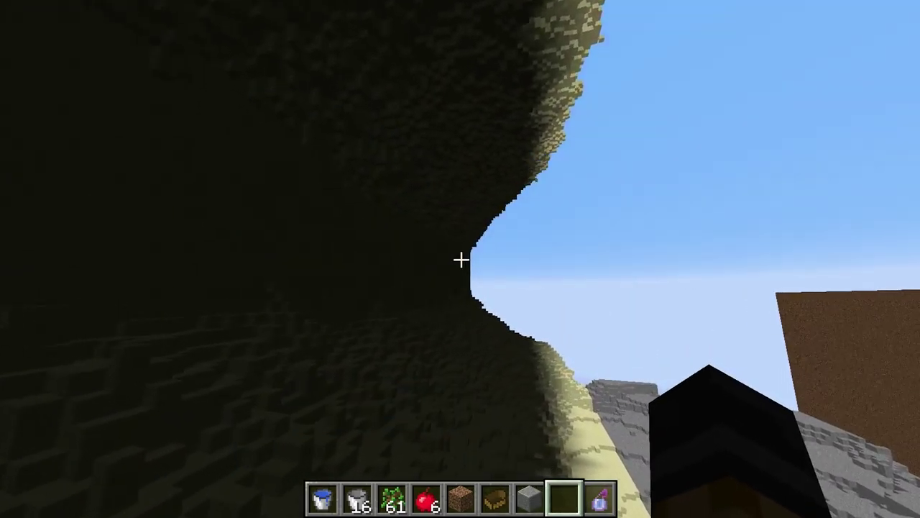
key("e")
key("e")
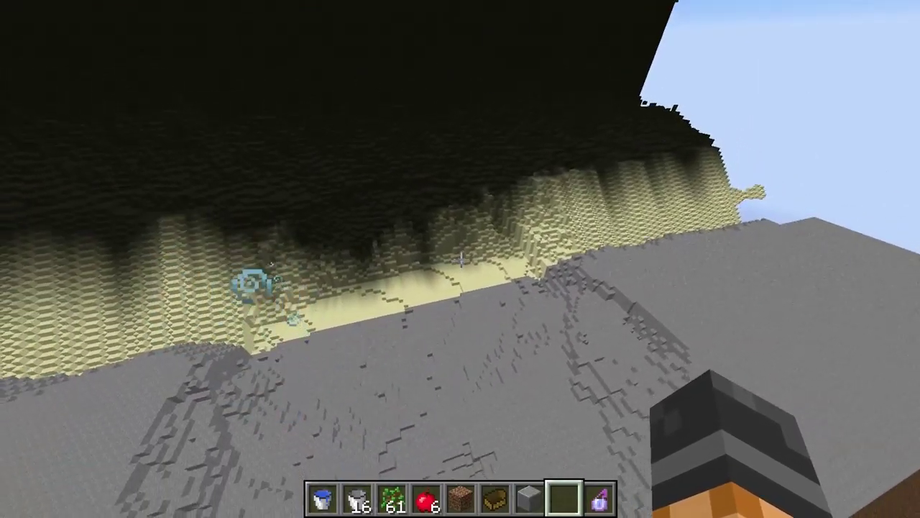
key("F3")
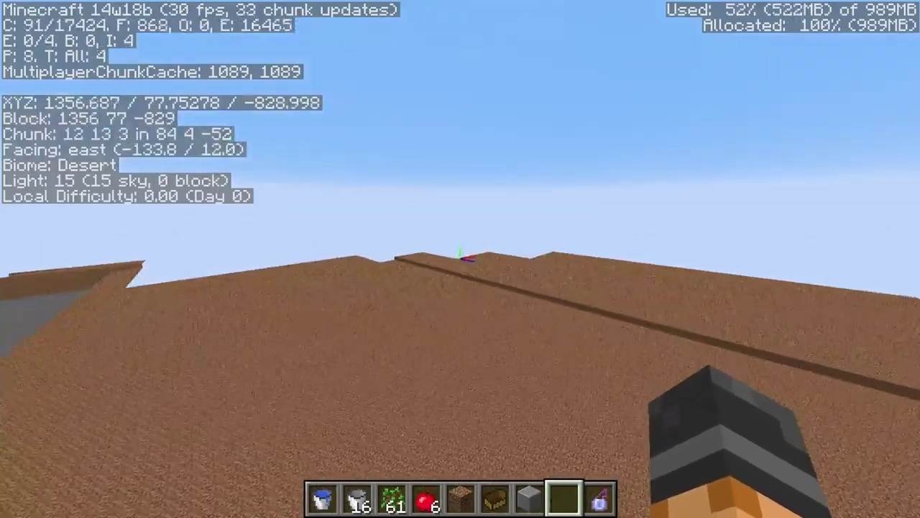
Step: Hide the debug overlay and fly along the carved sandstone wall, examining its curved hollow, stepped surface and upper rim
key("F3")
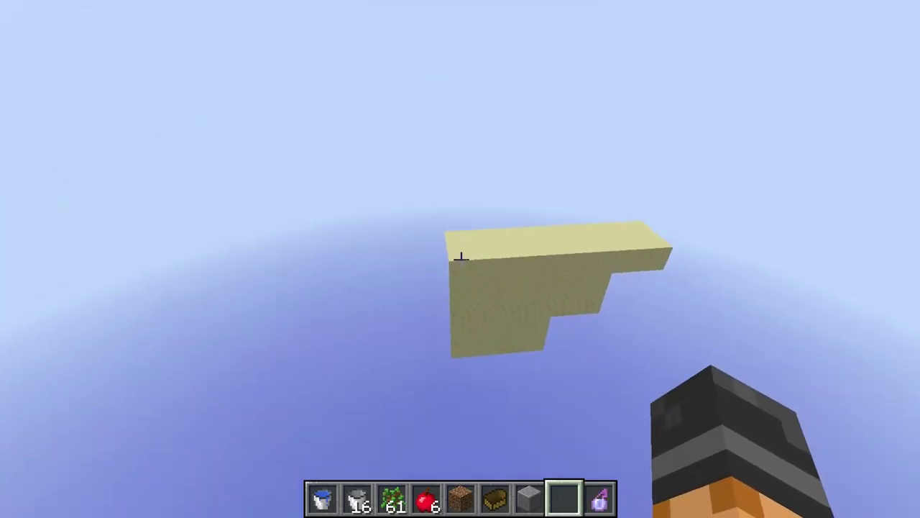
key("w")
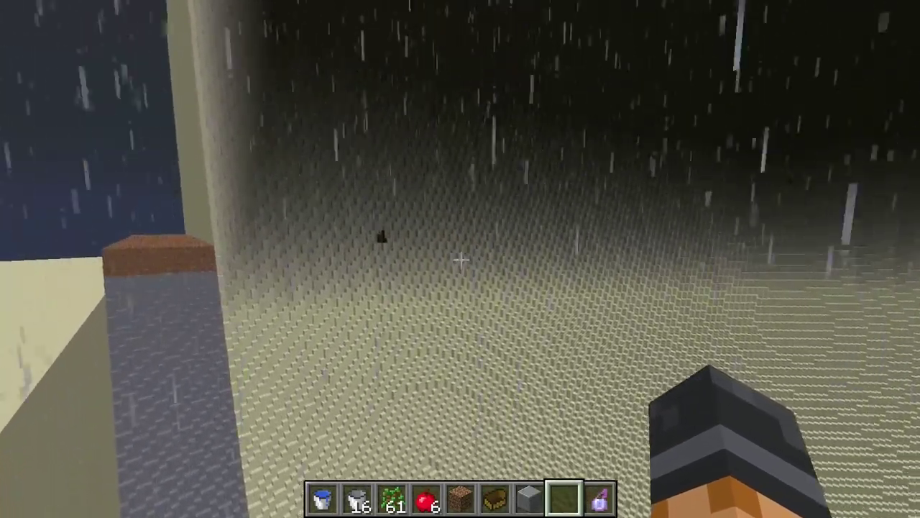
key("w")
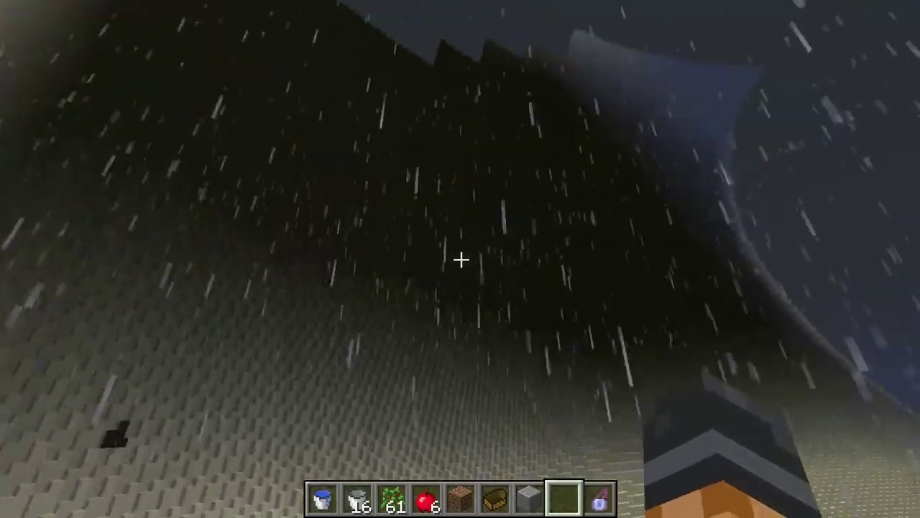
key("w")
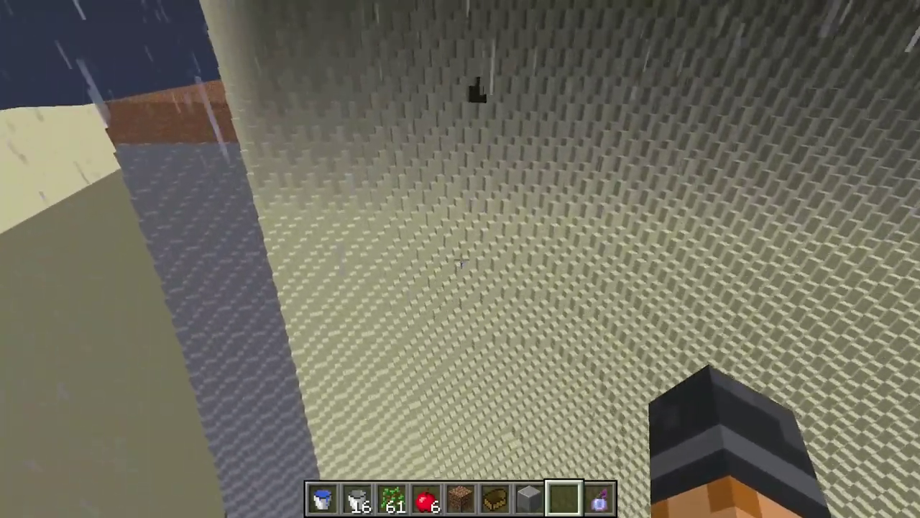
key("w")
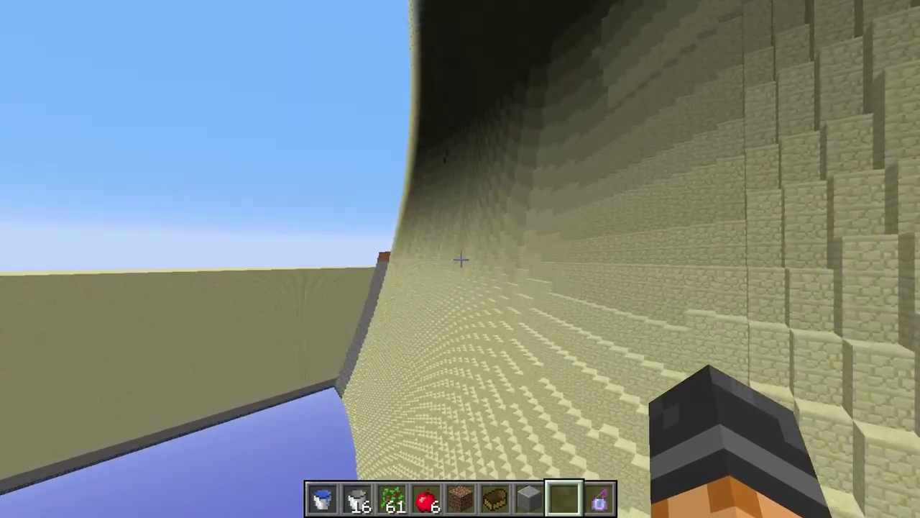
key("w")
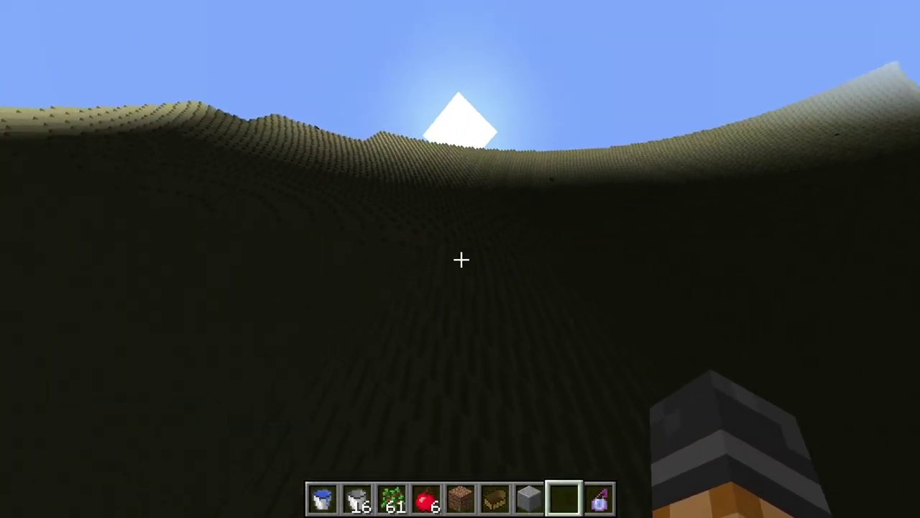
key("d")
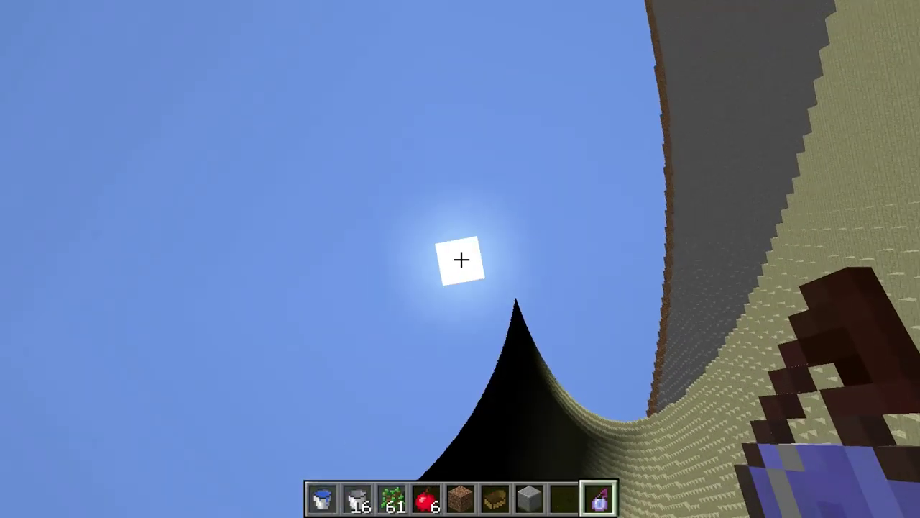
Step: Use the held potion beneath the carved sandstone cliff, switch to the empty hotbar slot and rise to view the hollow
right_click(461, 259)
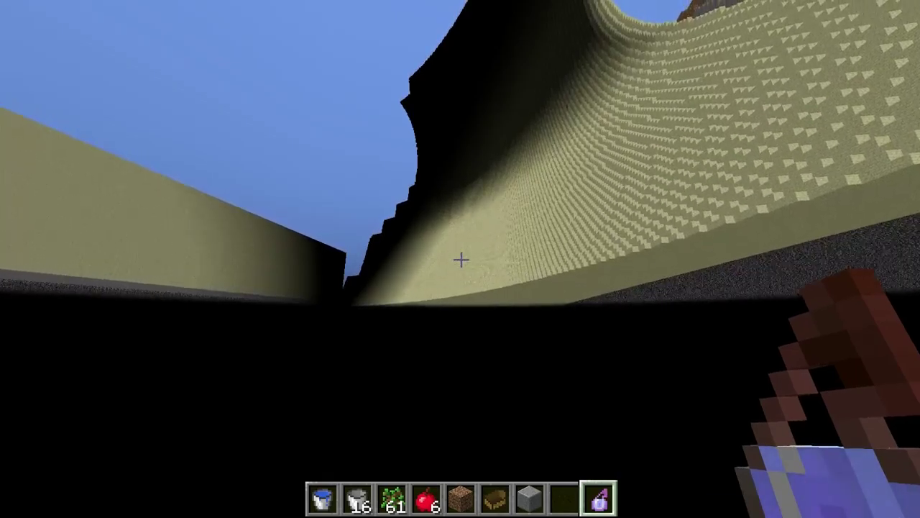
scroll(461, 260, "up", 1)
key("space")
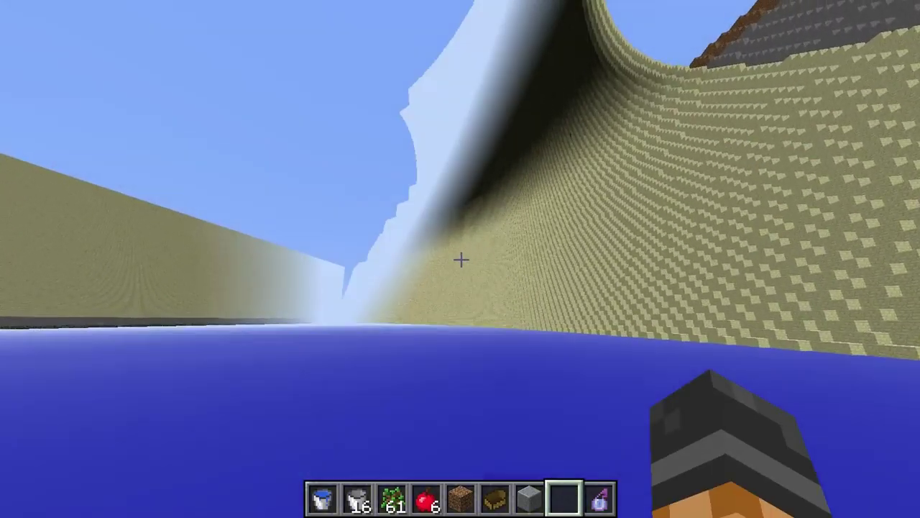